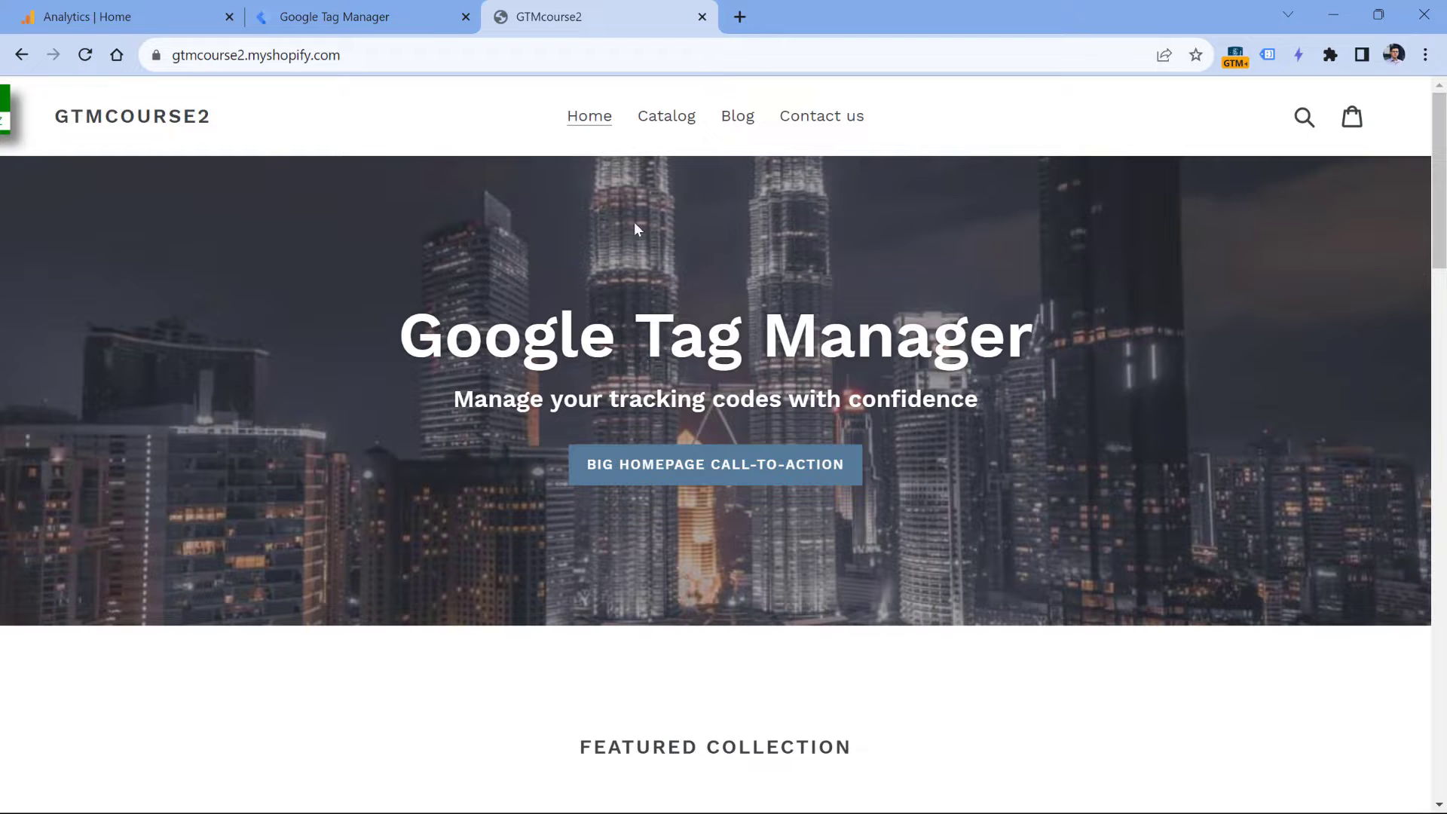
Open the blog post "Form example for URL variable" and submit its form with a test e-mail address
click(736, 117)
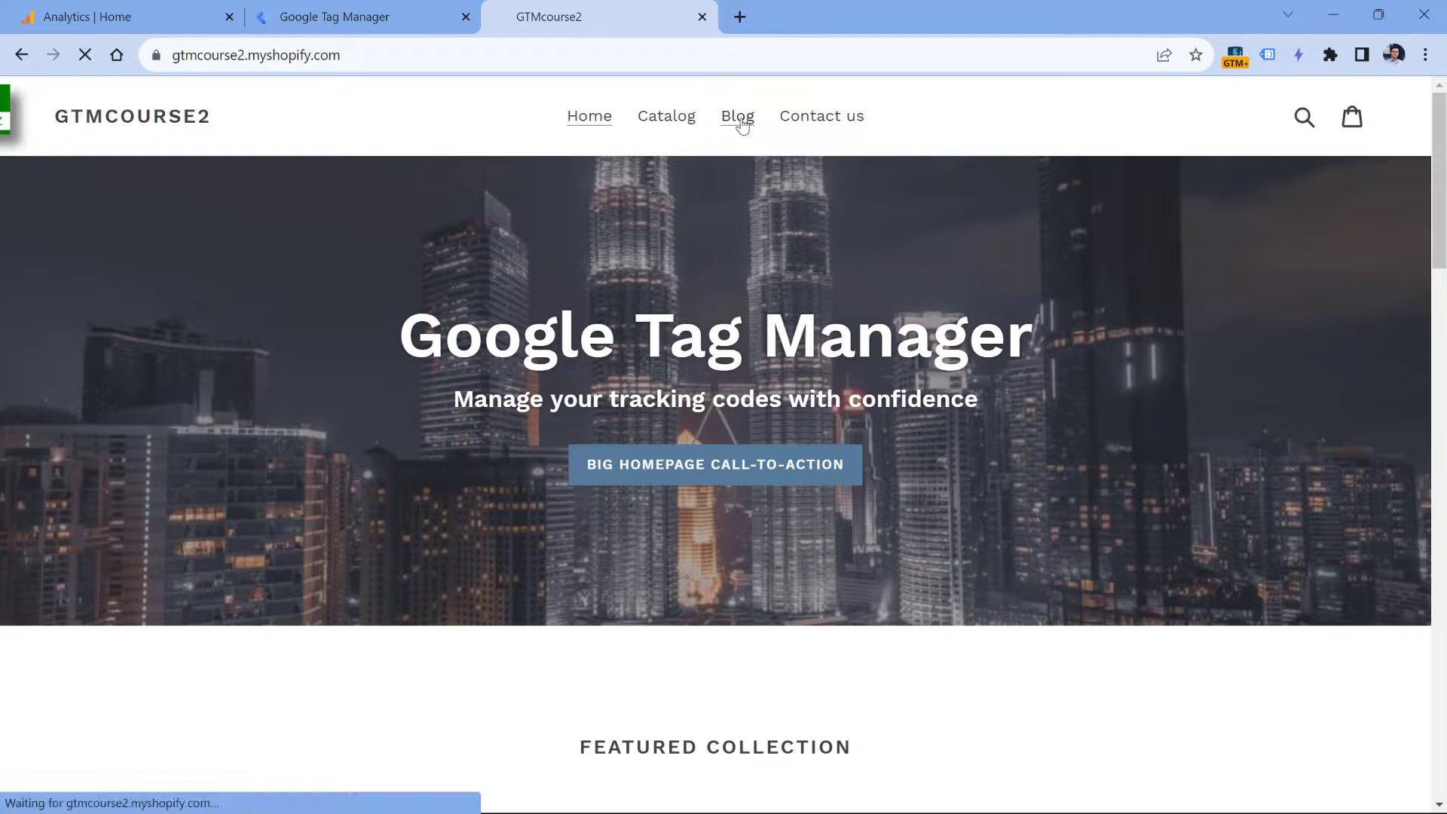
scroll(251, 299, down, 2)
click(462, 391)
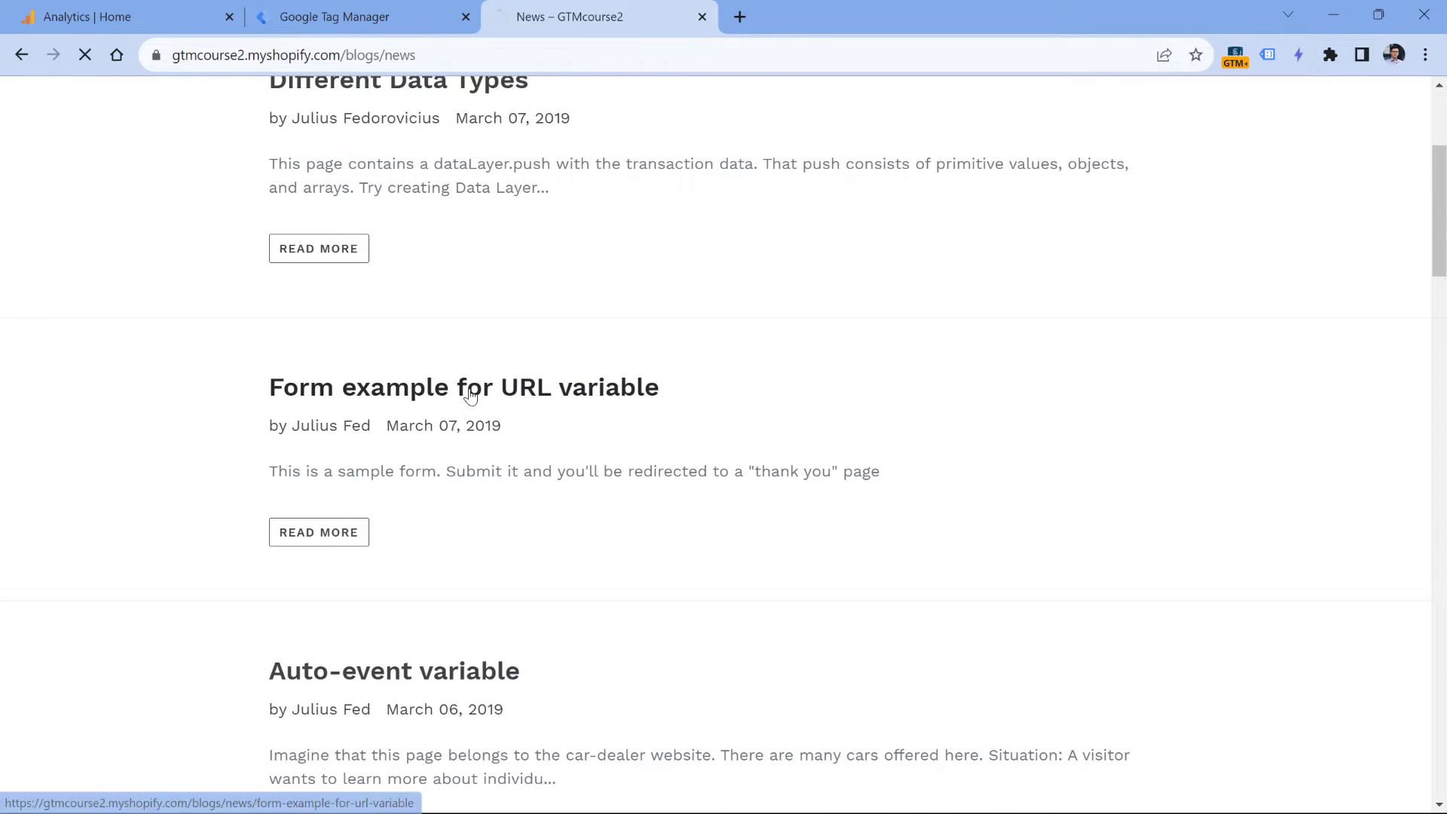
click(367, 413)
text(asd@as.com)
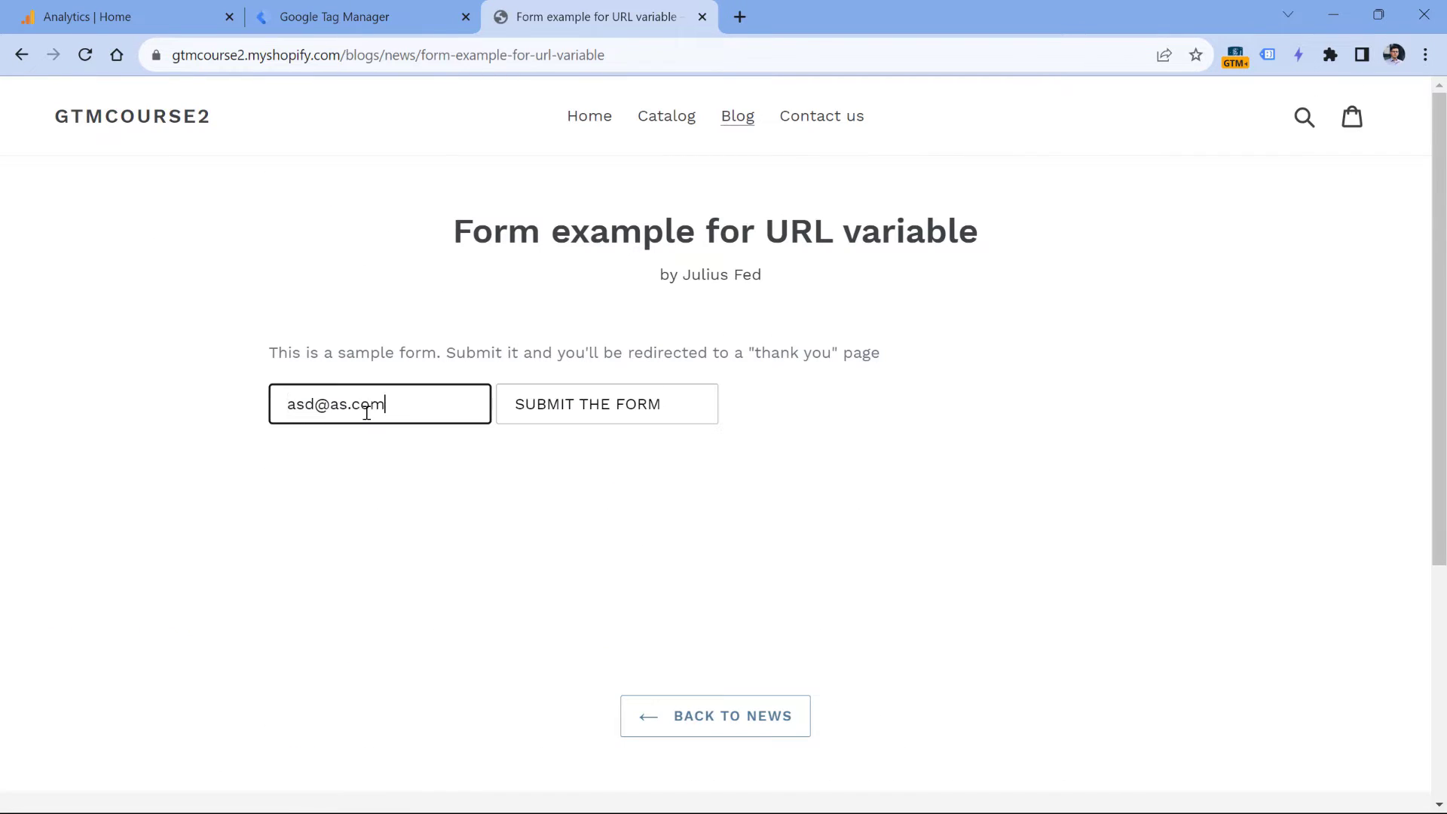
click(575, 407)
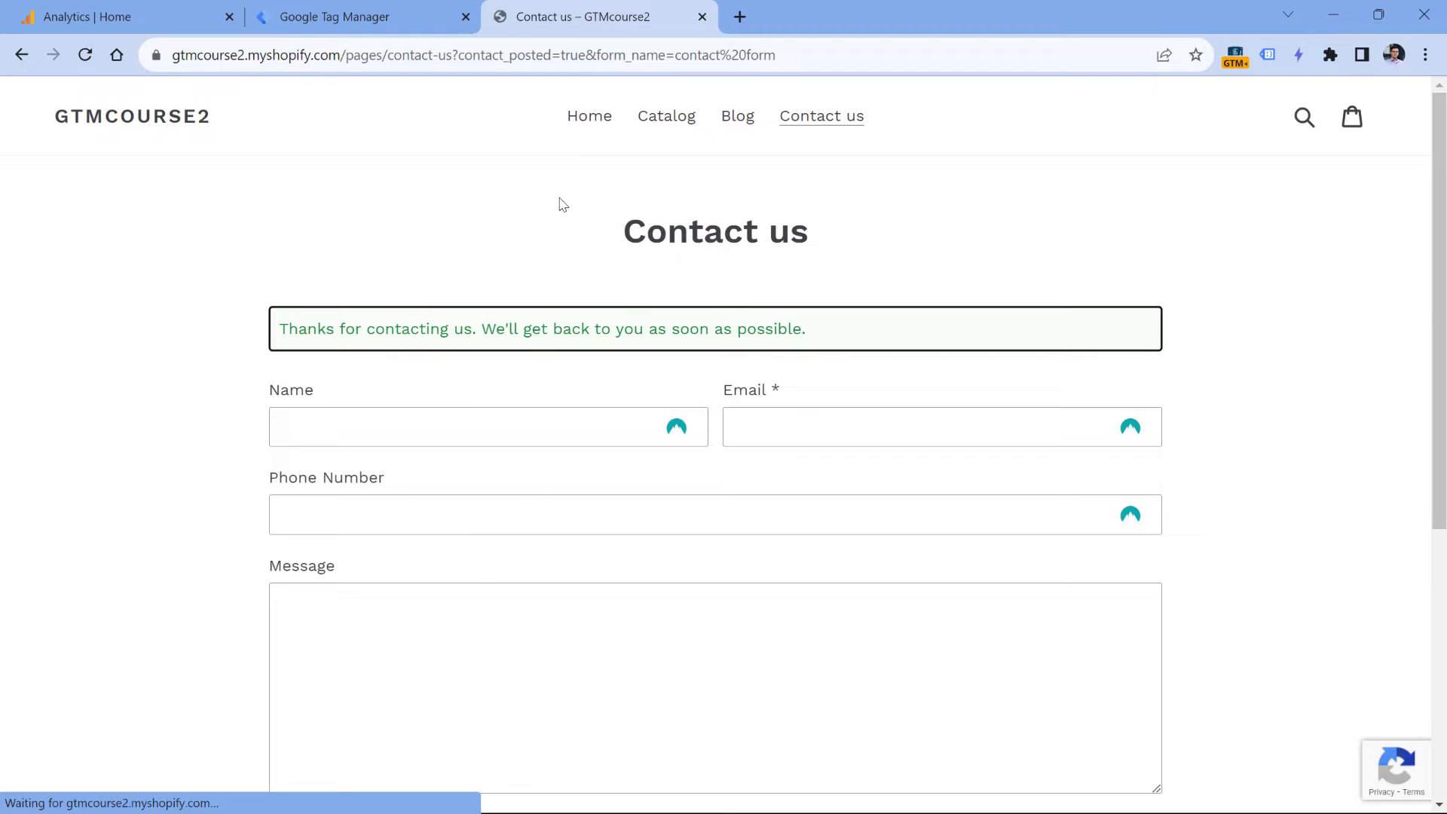
Highlight the form_name parameter and its value in the URL of the thank-you page
click(598, 55)
drag(597, 54, 776, 54)
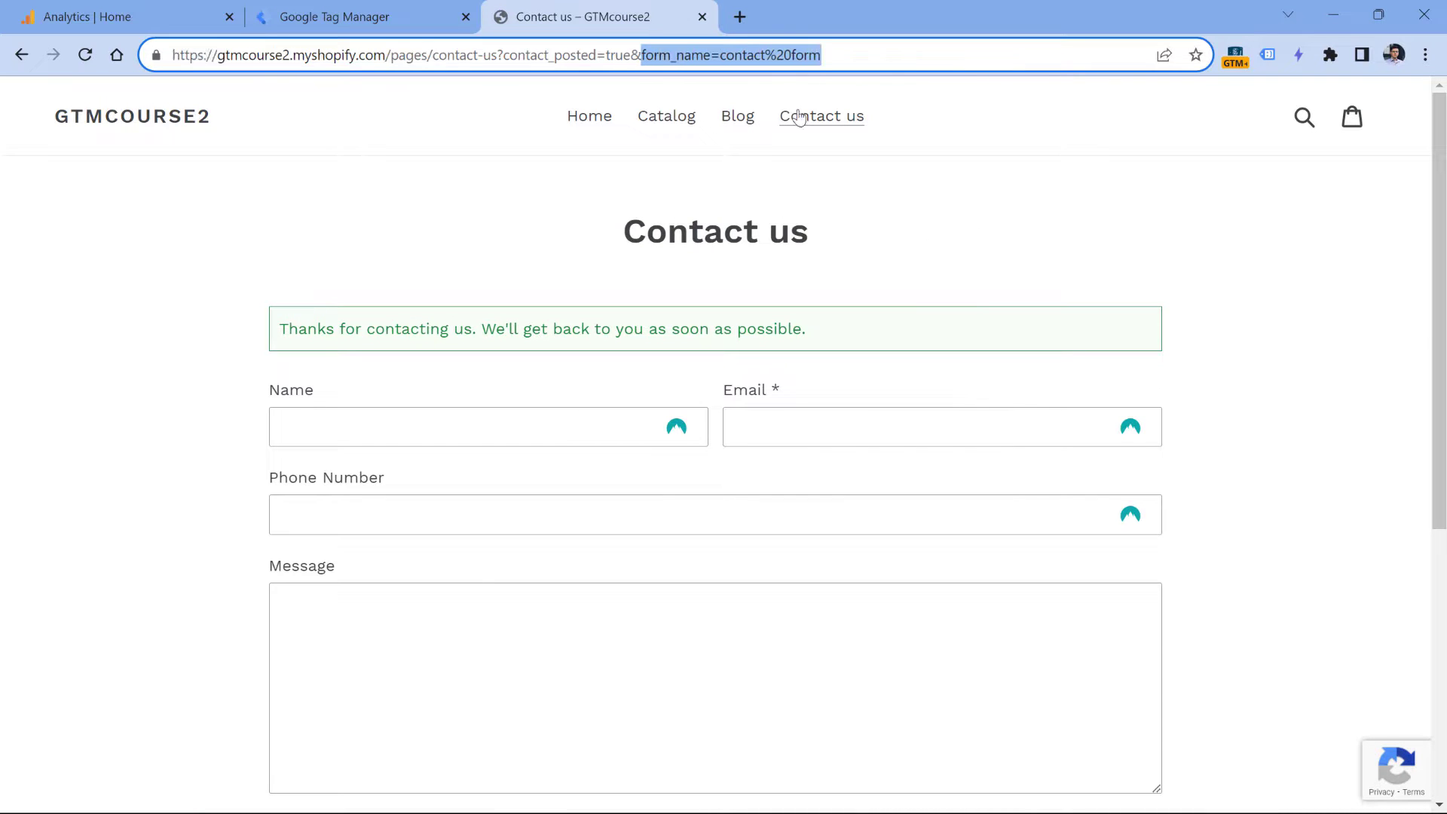
click(307, 263)
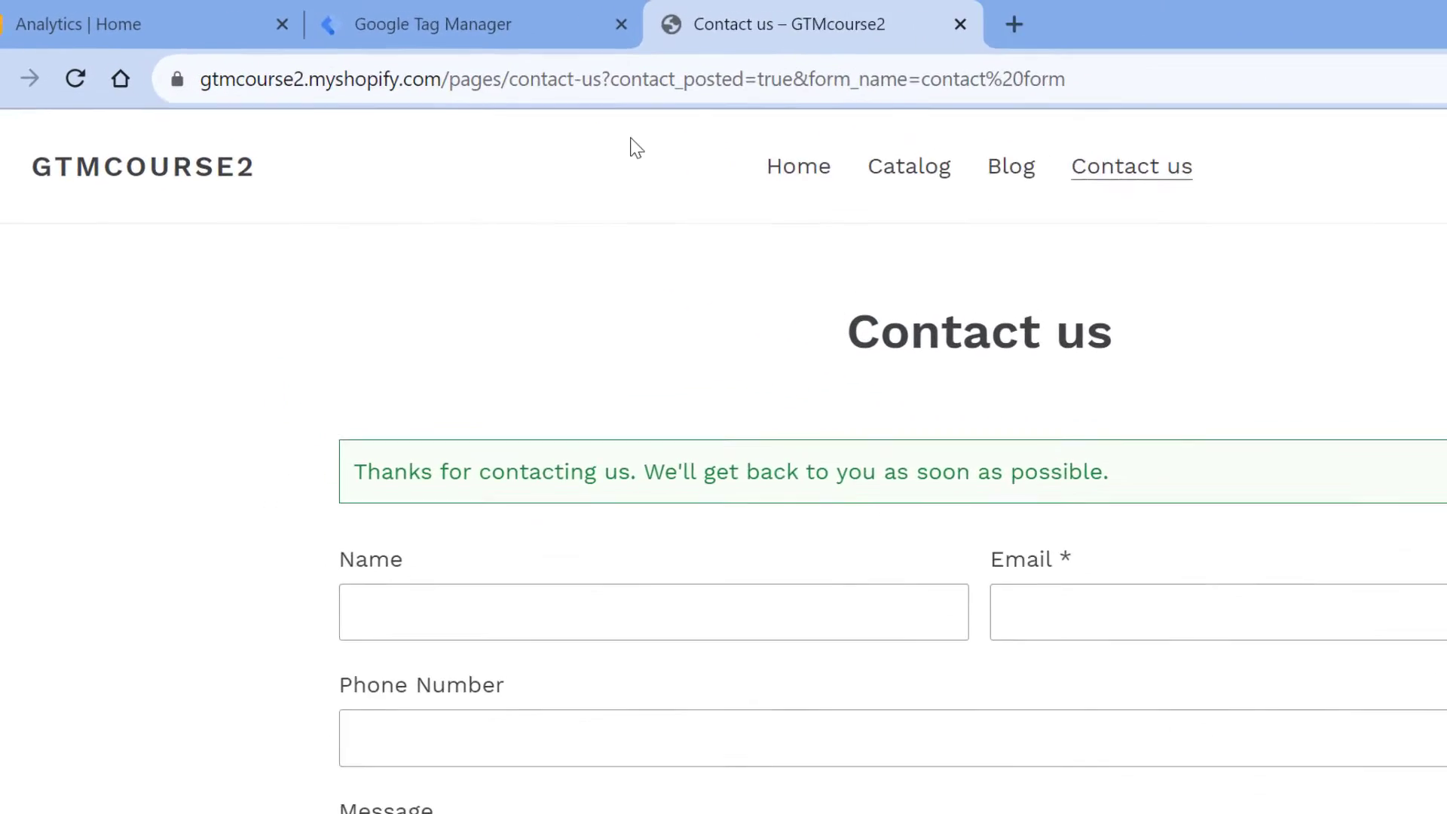
Examine the URL's query structure: the question mark, the contact_posted key and its value, the form_name key, and the ampersand separator
click(666, 88)
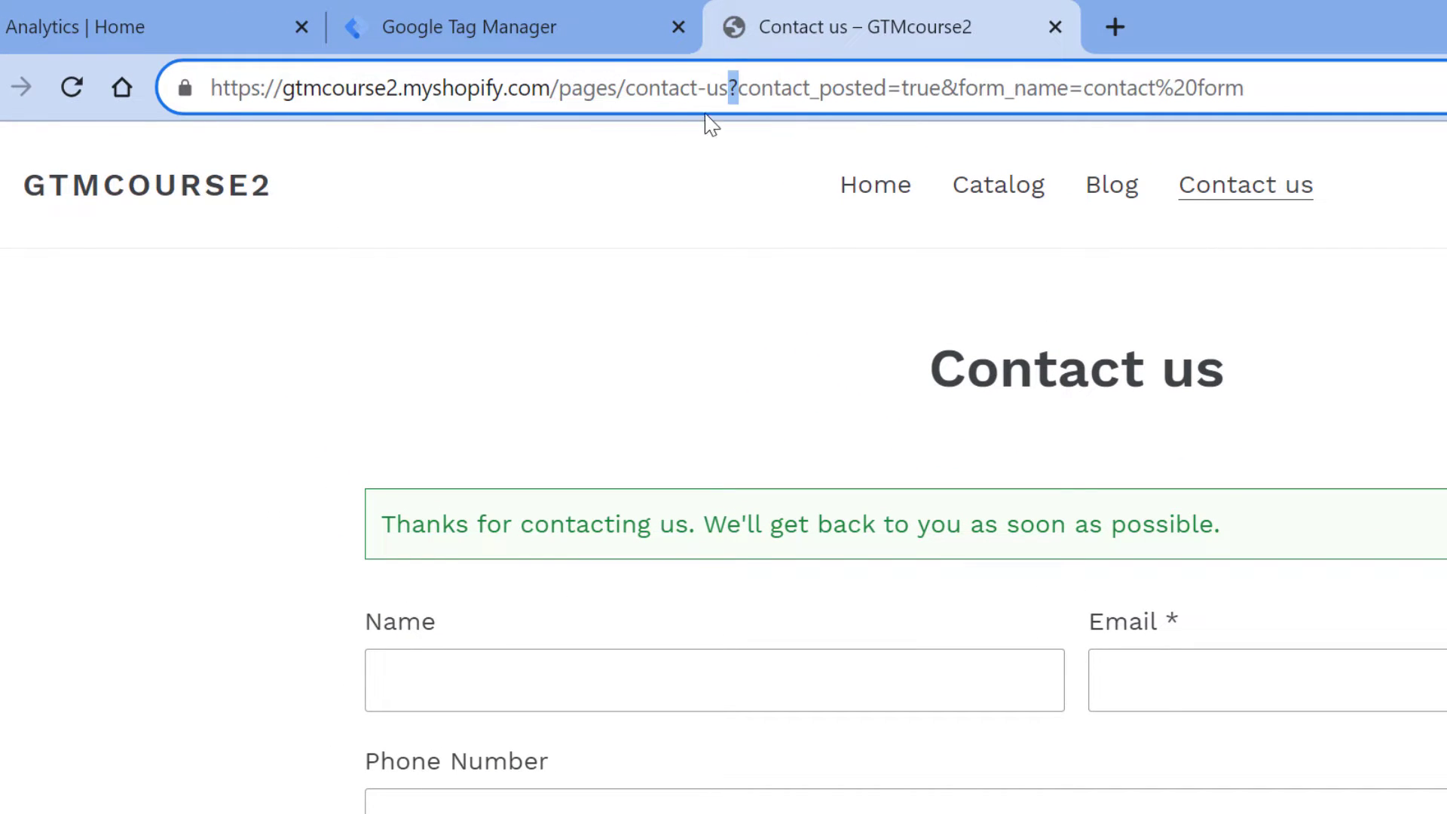
double_click(735, 88)
drag(739, 88, 904, 90)
click(890, 88)
click(904, 89)
double_click(911, 89)
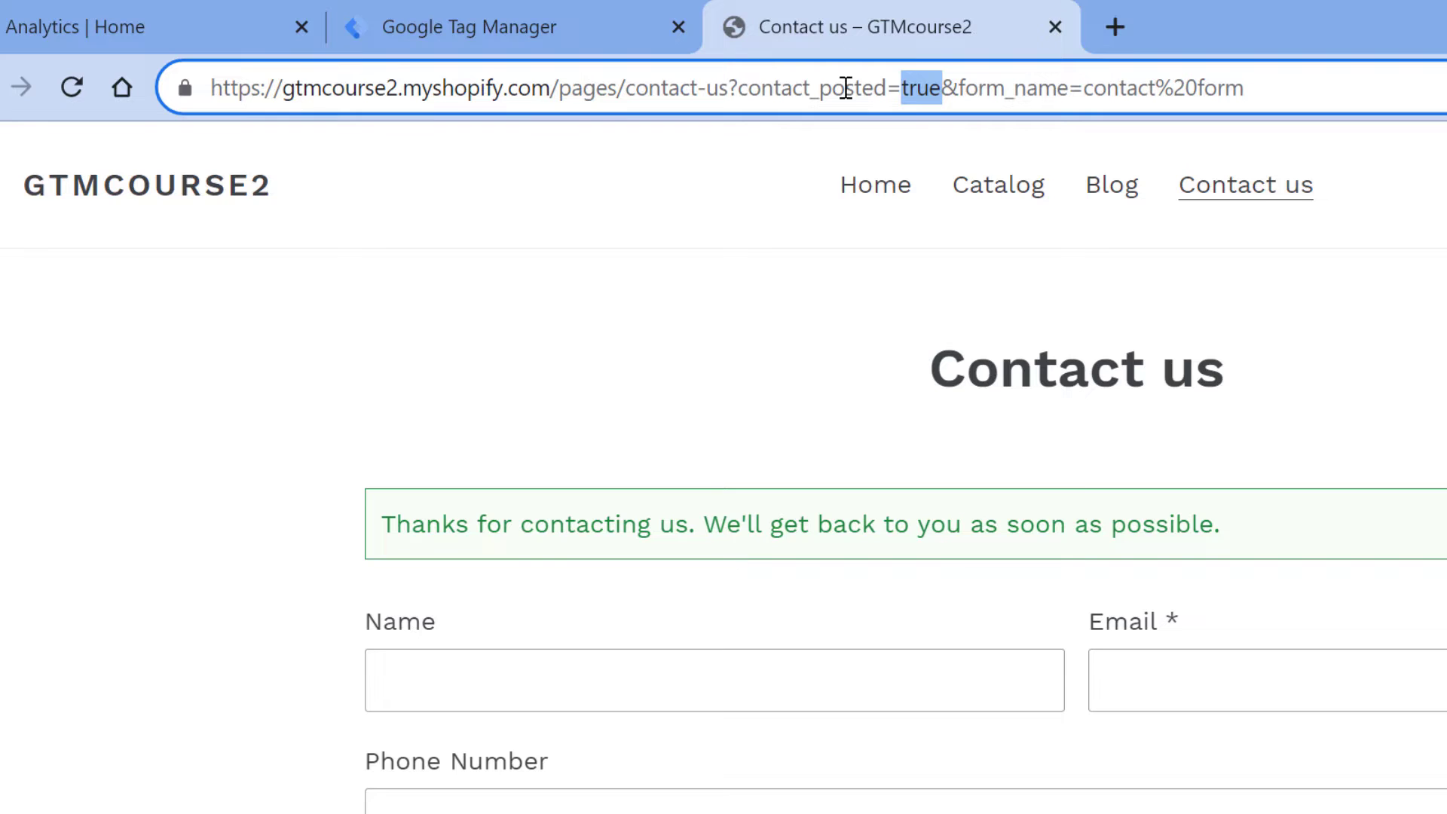
click(932, 89)
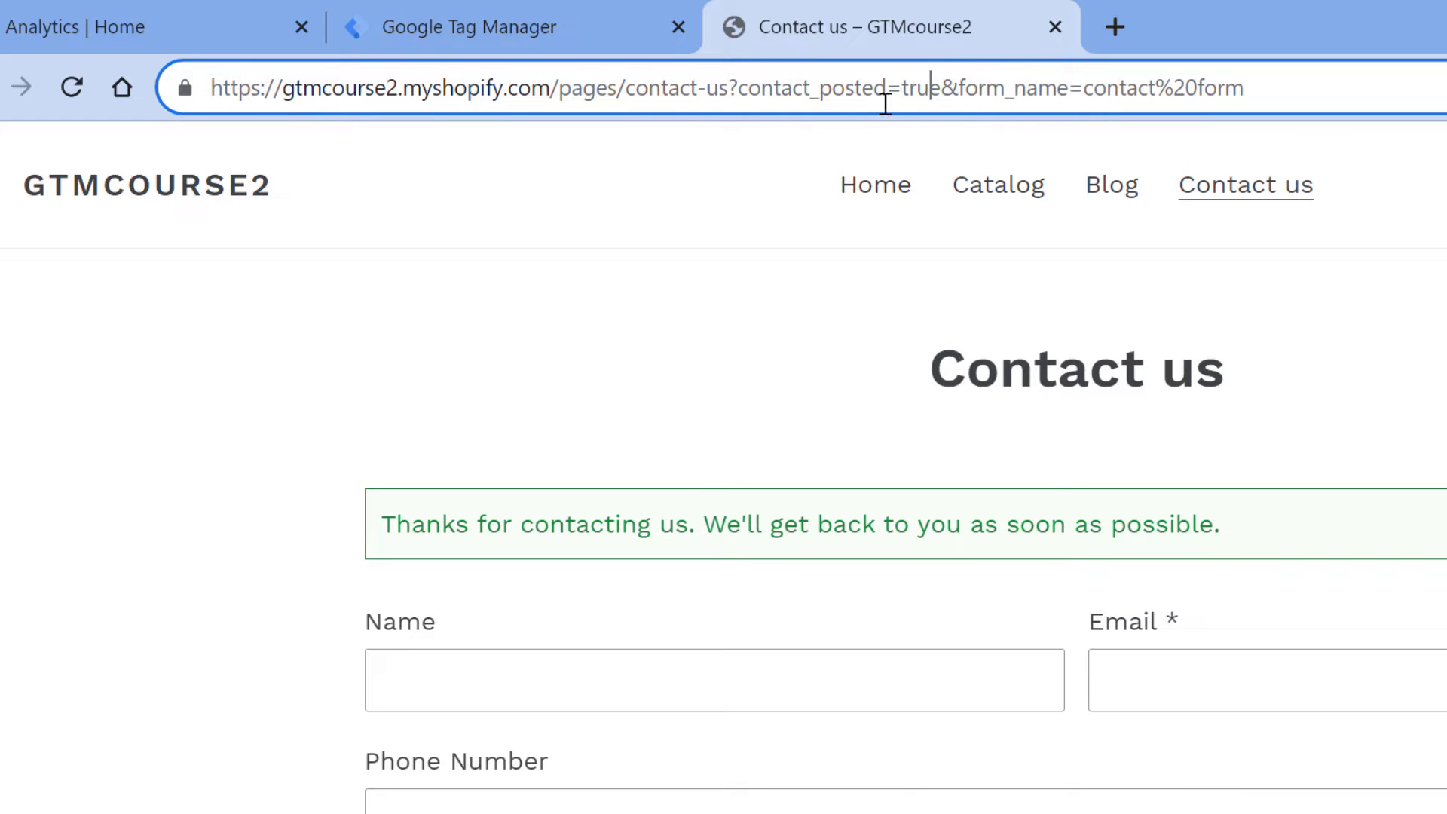
drag(887, 89, 736, 89)
drag(957, 87, 1067, 88)
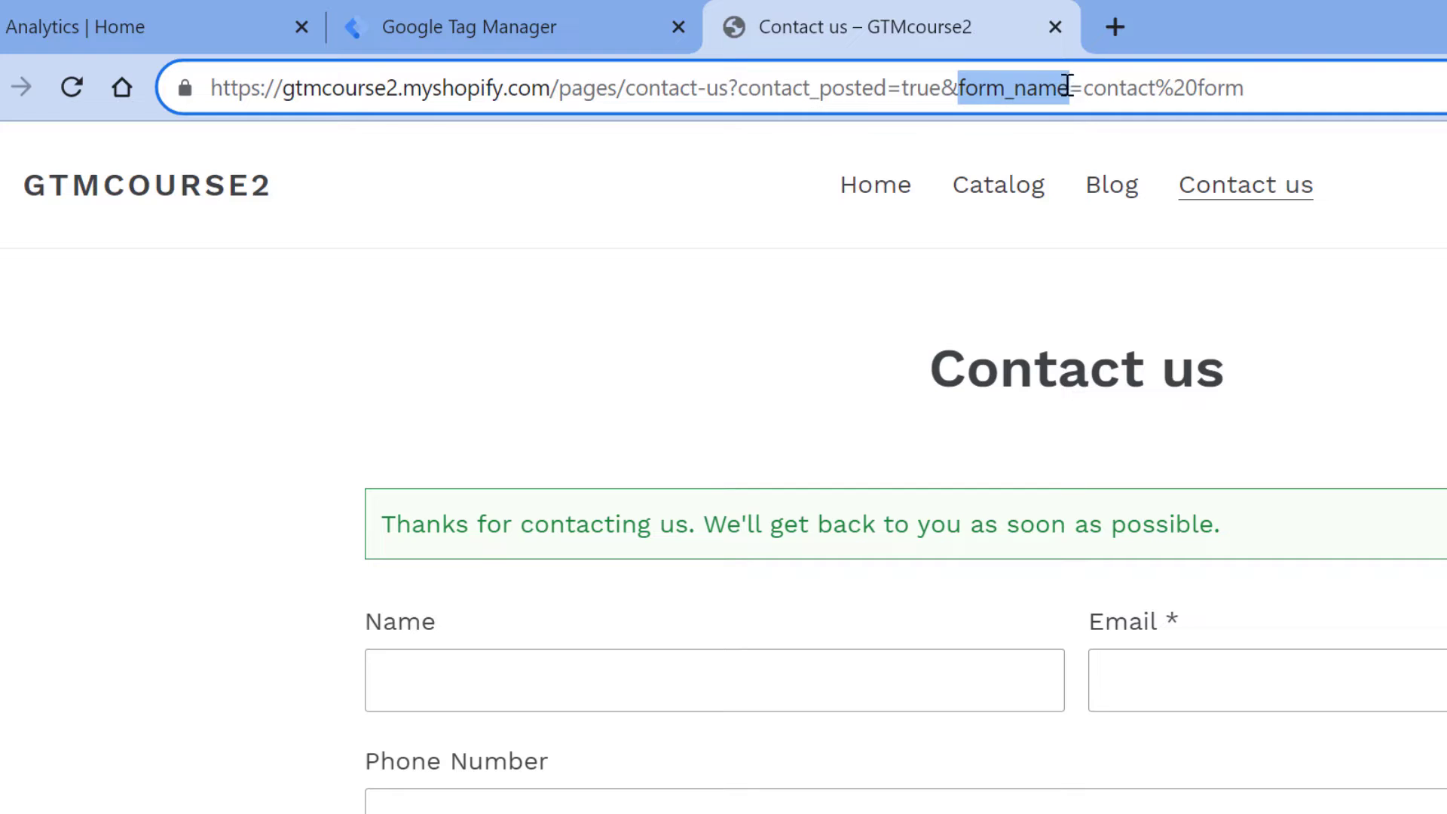
click(949, 93)
double_click(948, 87)
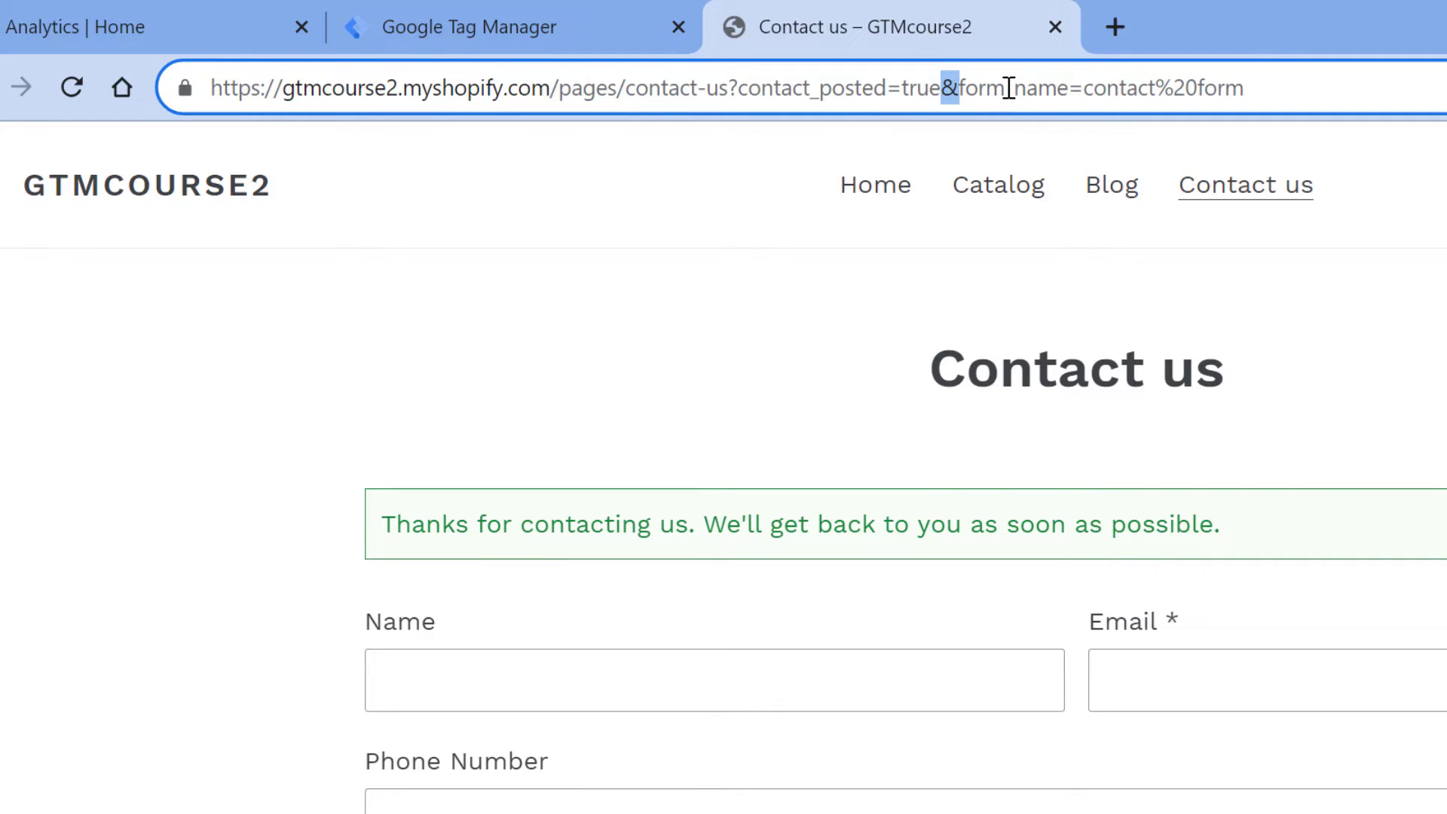
In Google Tag Manager, create a user-defined variable of type URL with the component type Query
click(624, 43)
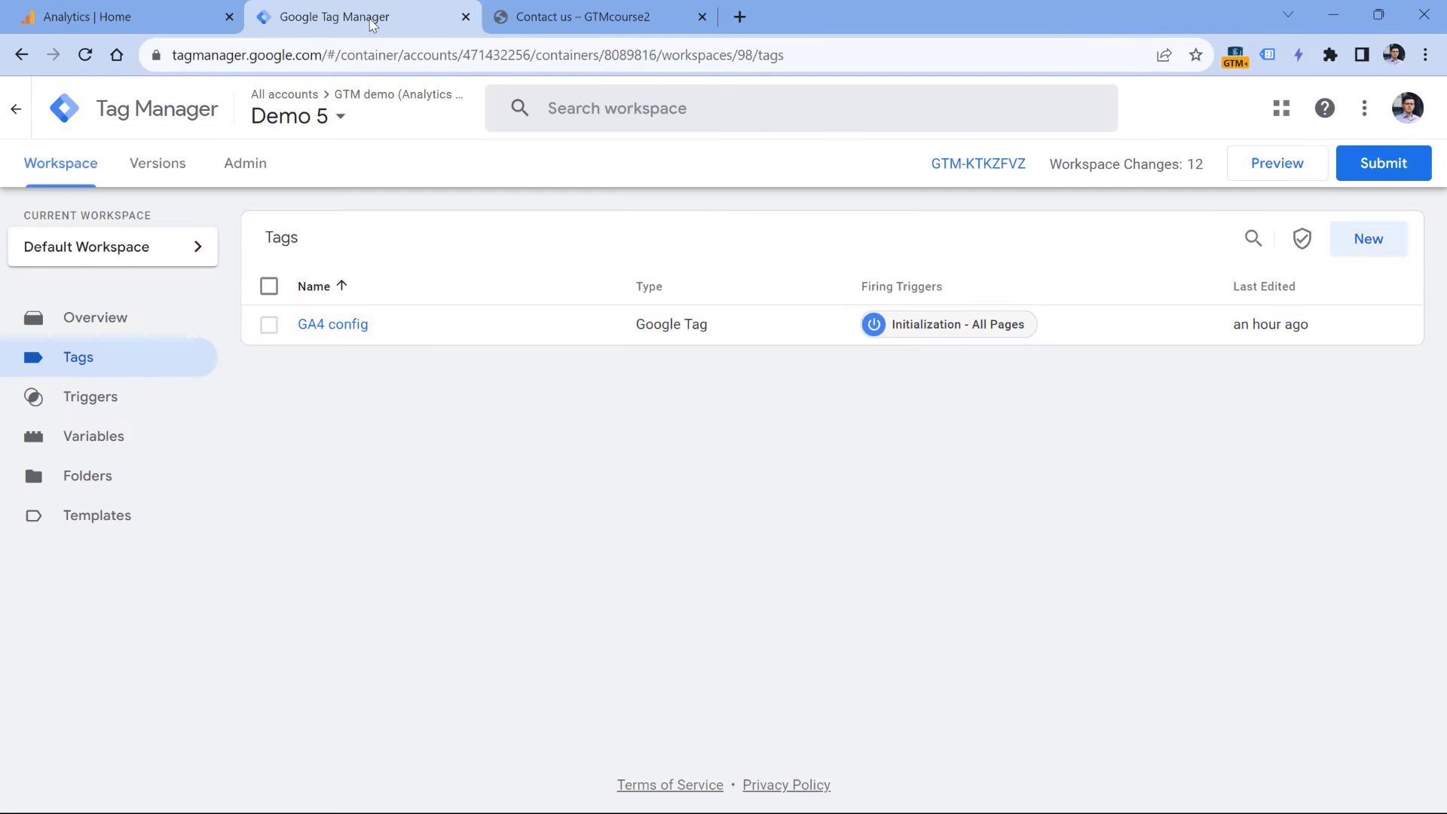
click(79, 435)
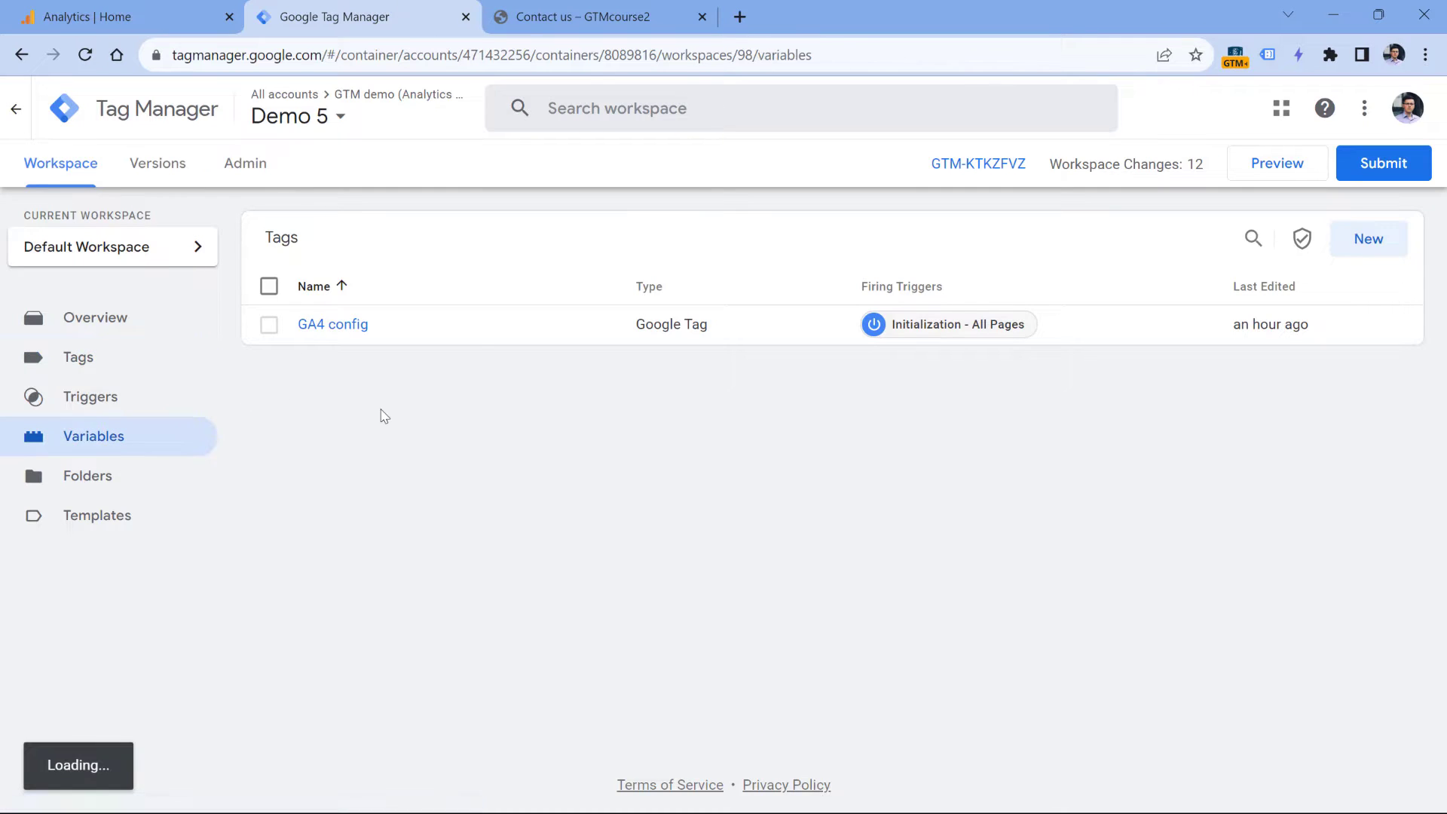
scroll(689, 292, down, 3)
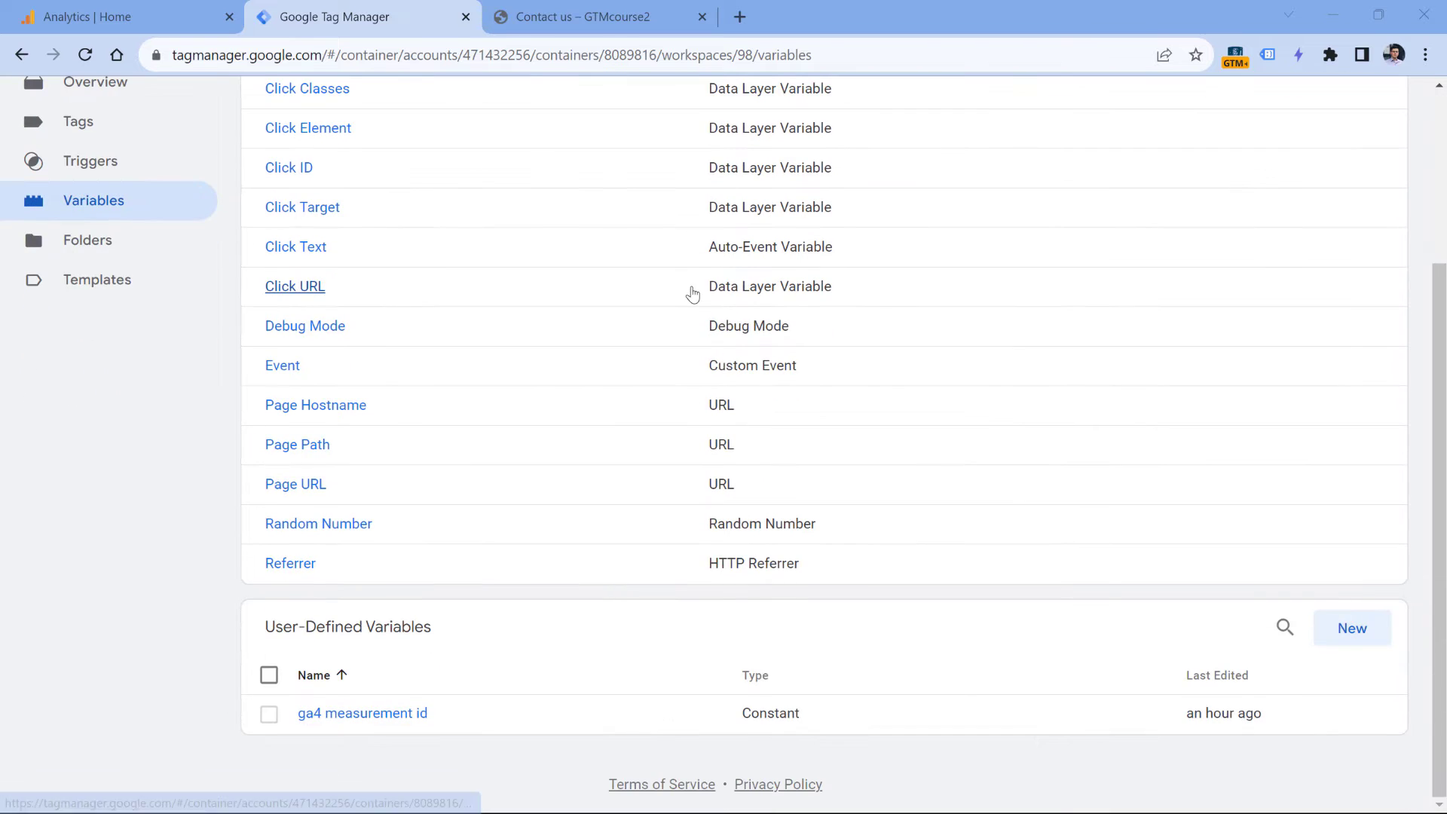
click(1364, 633)
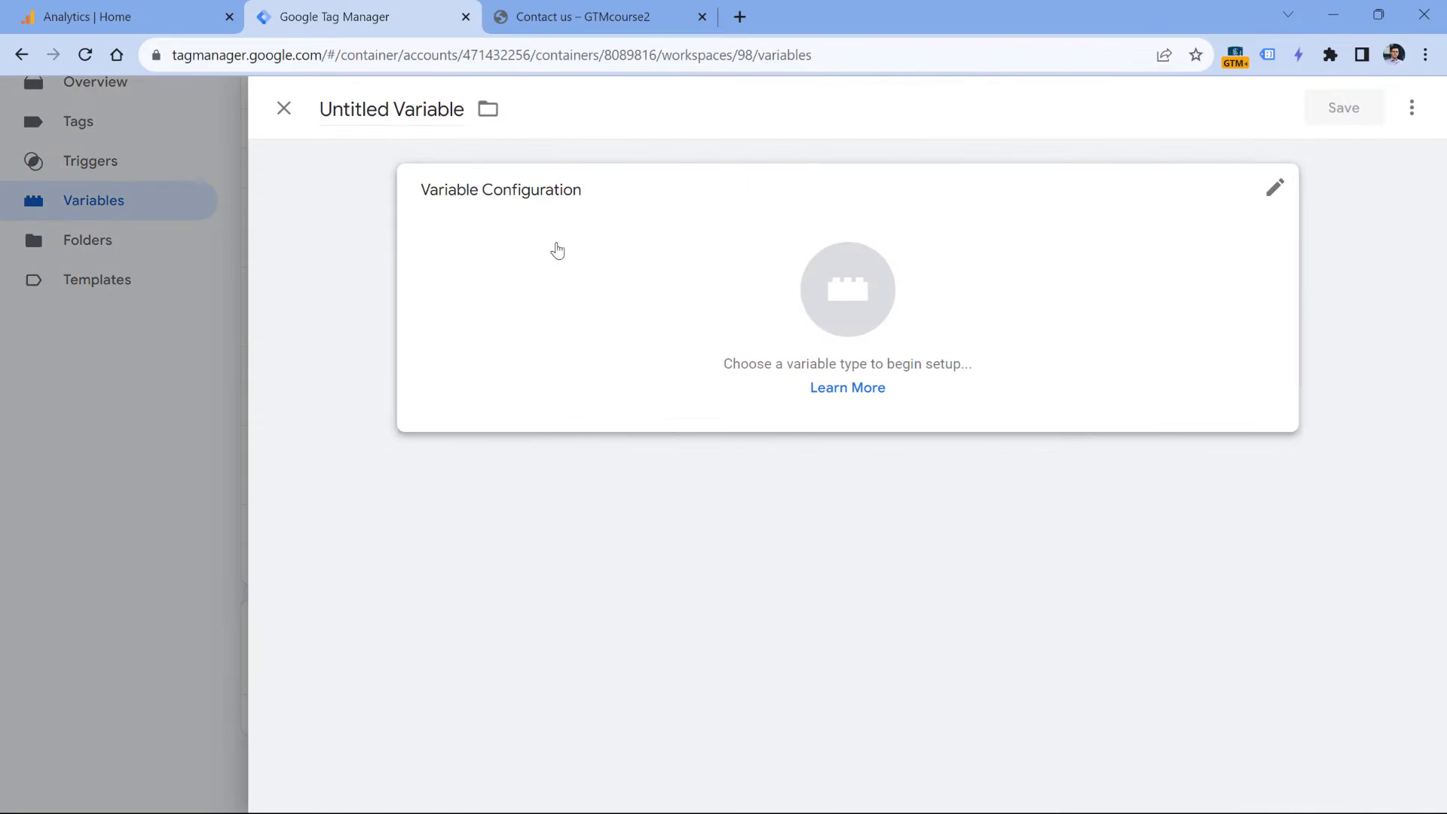
click(551, 289)
click(919, 336)
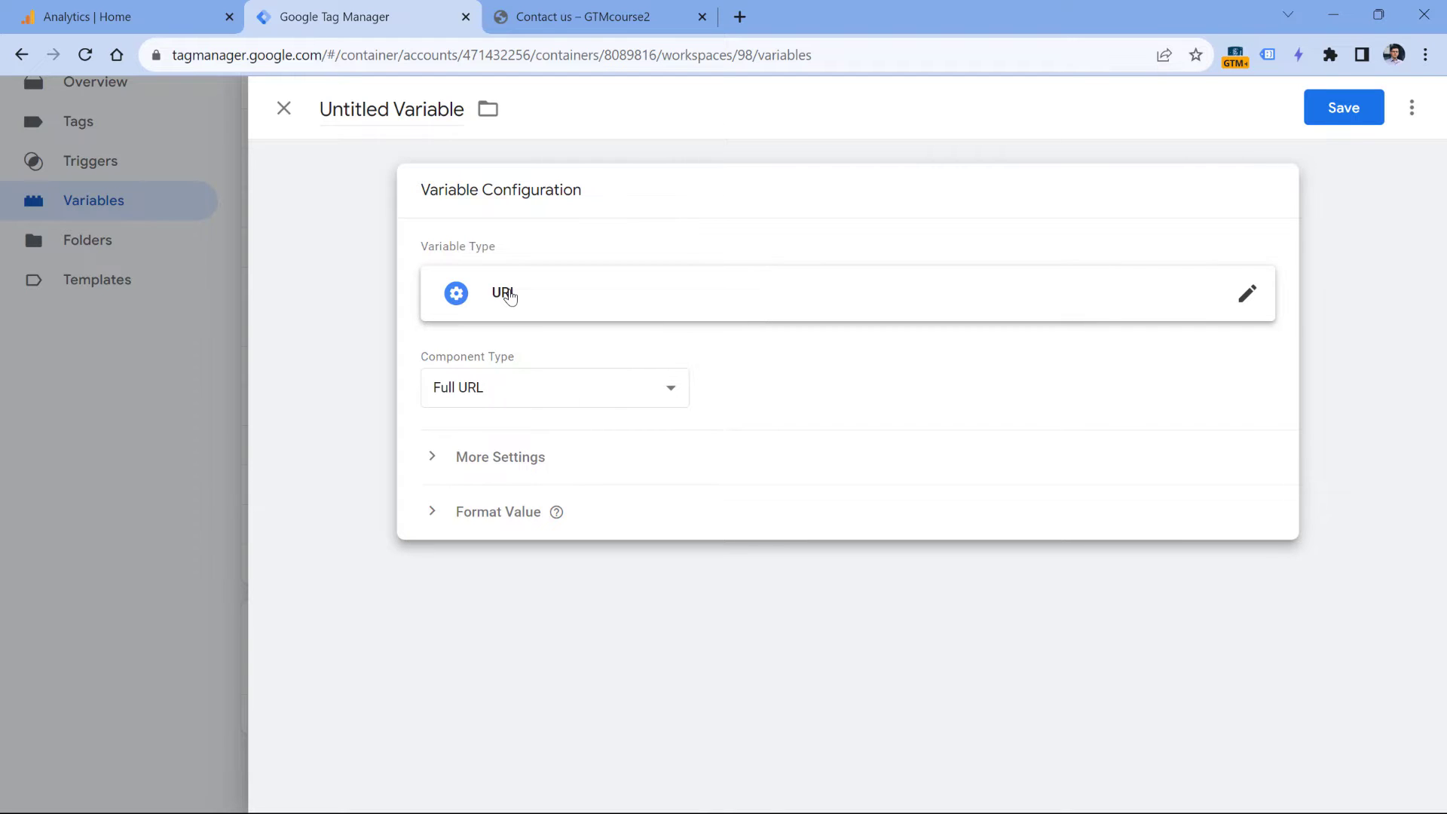
click(505, 390)
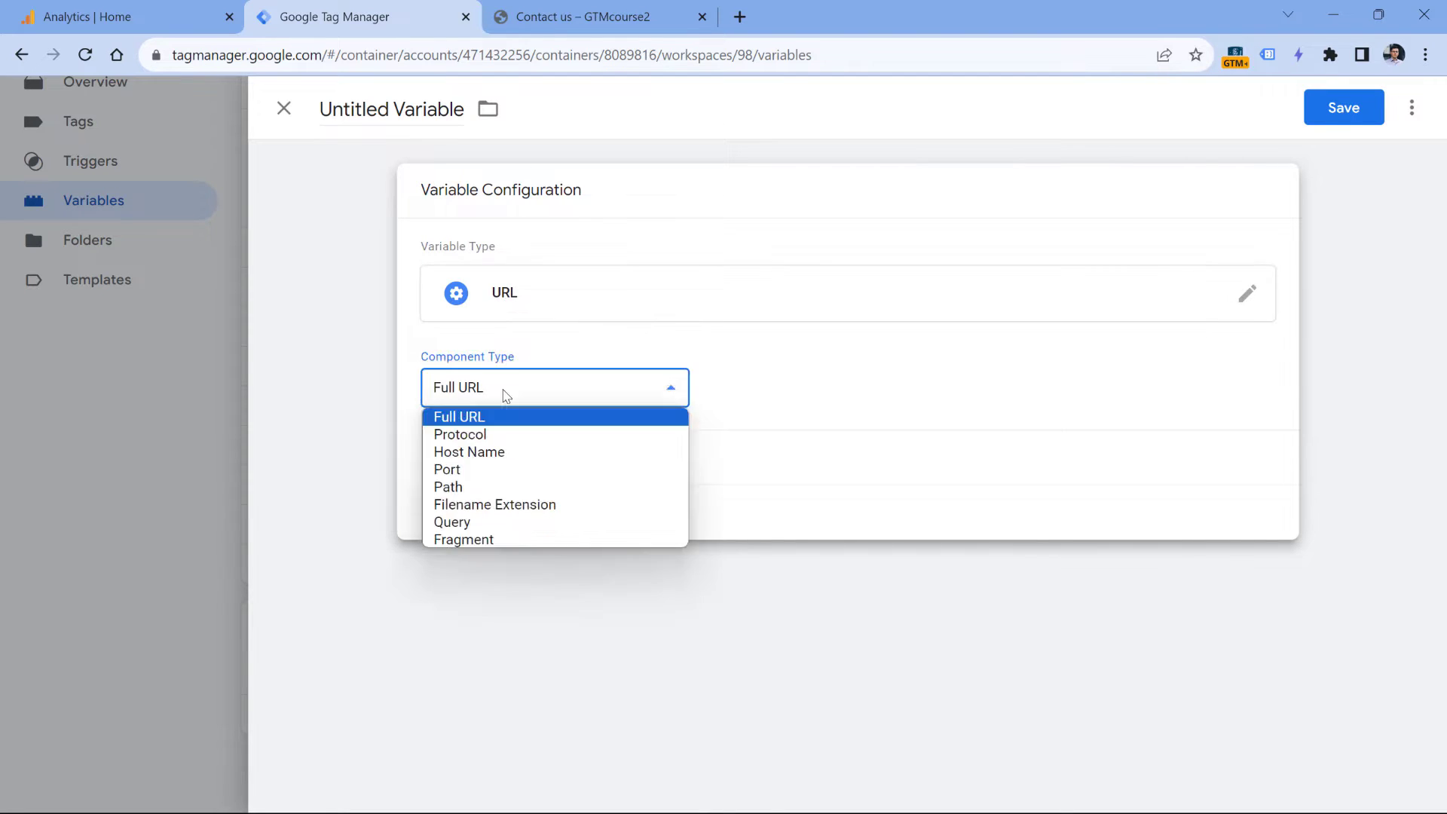
click(457, 524)
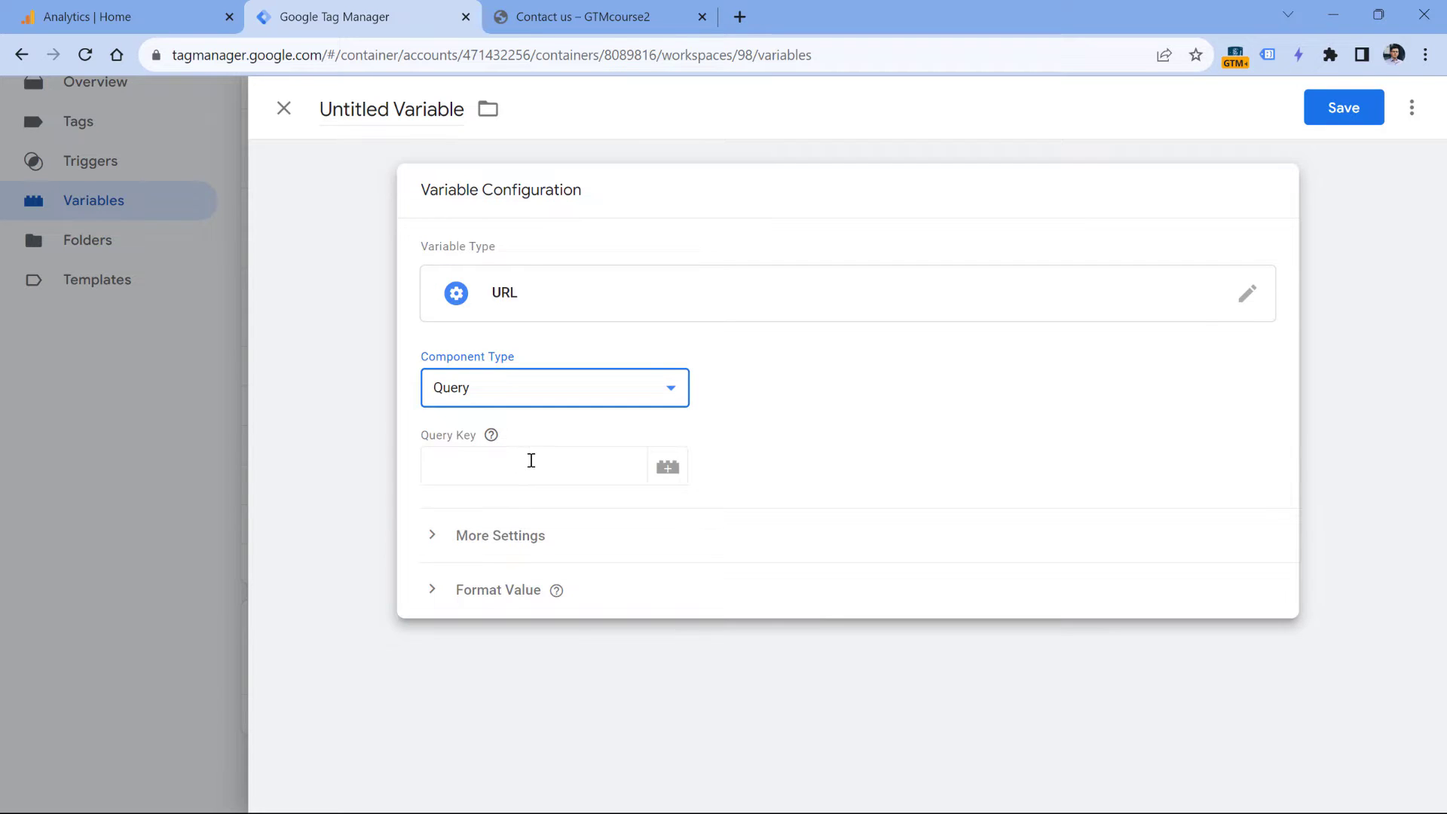
Copy the form_name key from the Contact us page URL and set it as the variable's query key
click(594, 14)
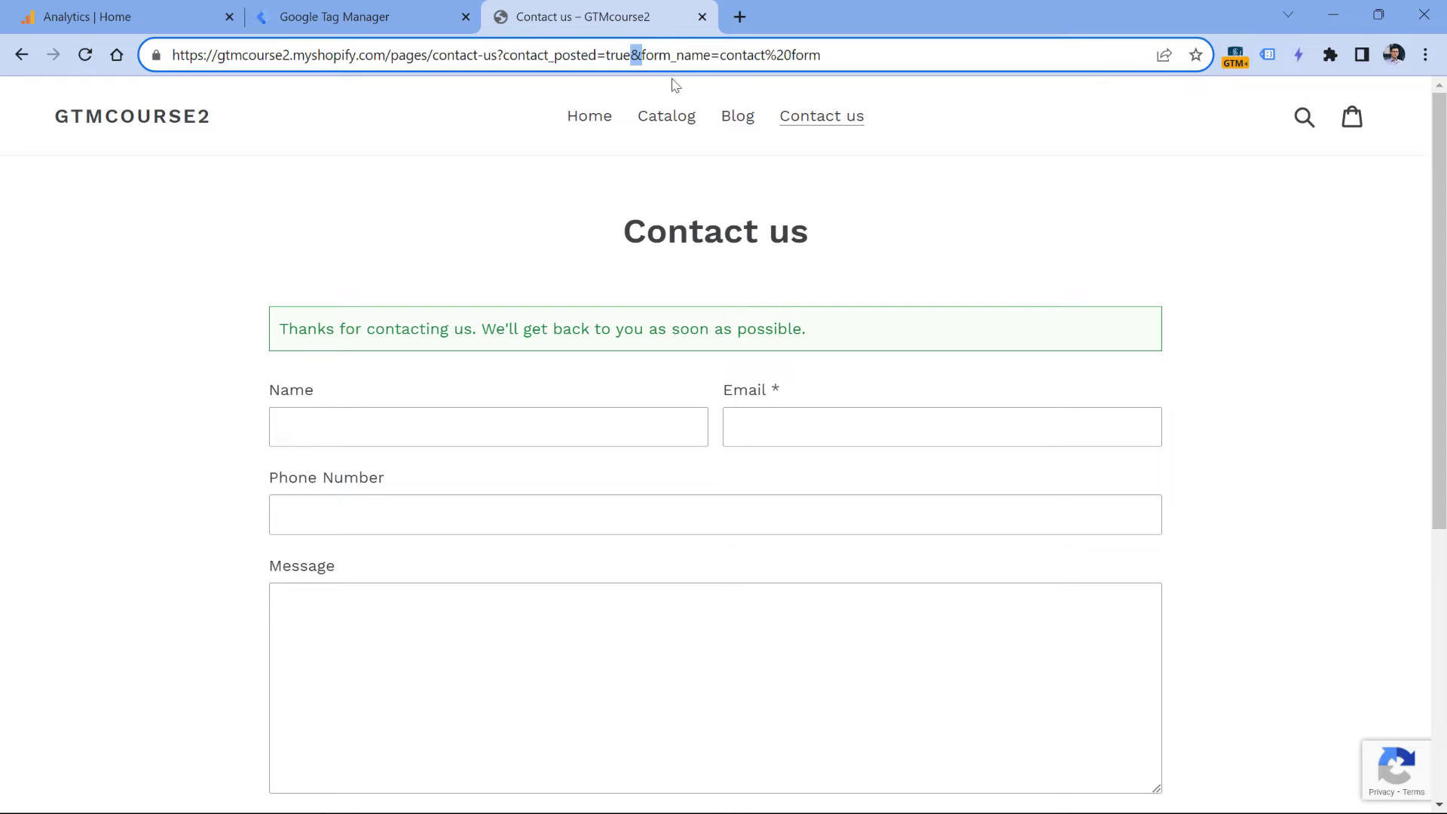
drag(712, 57, 644, 55)
key(ctrl+c)
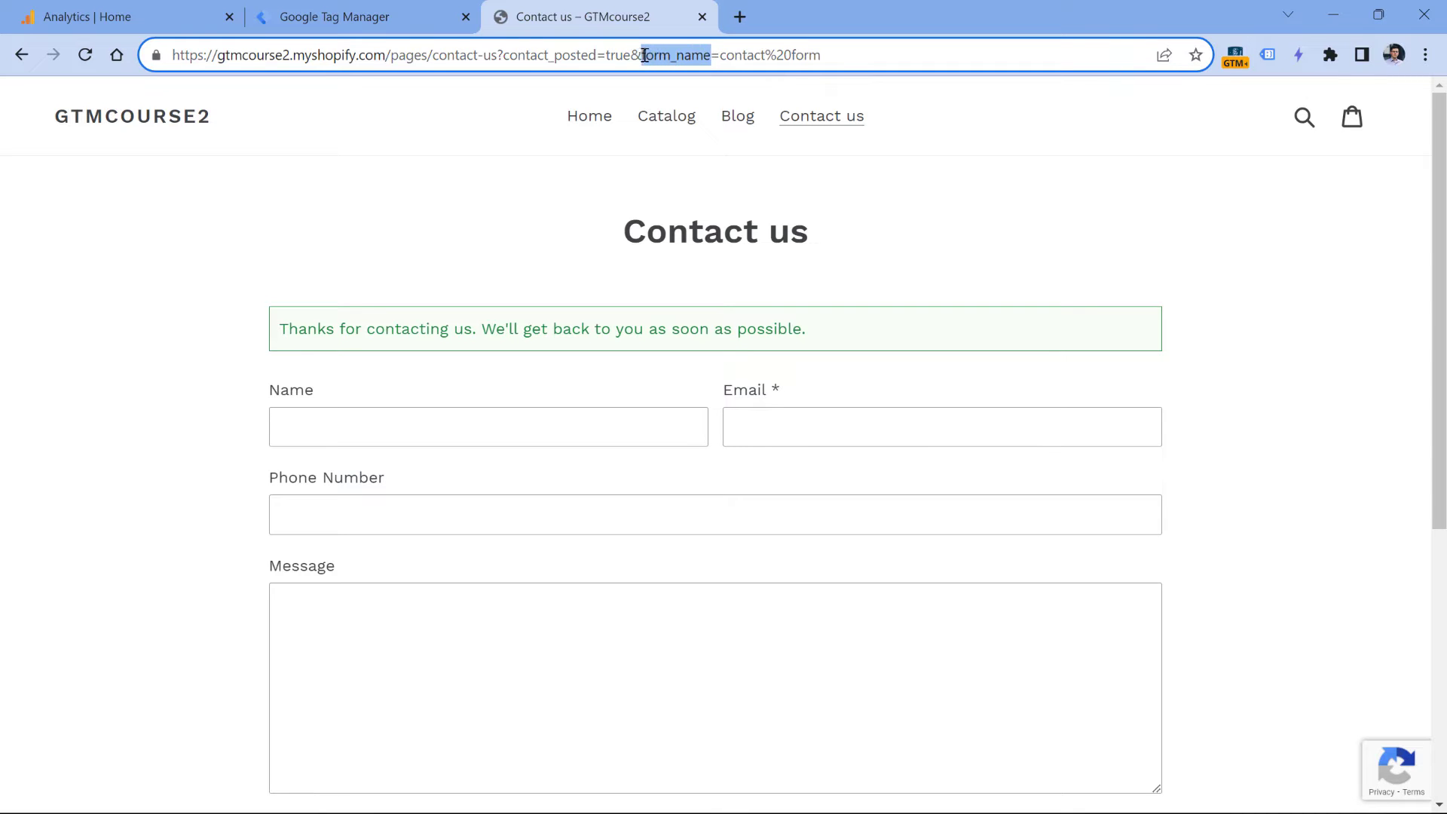
click(354, 28)
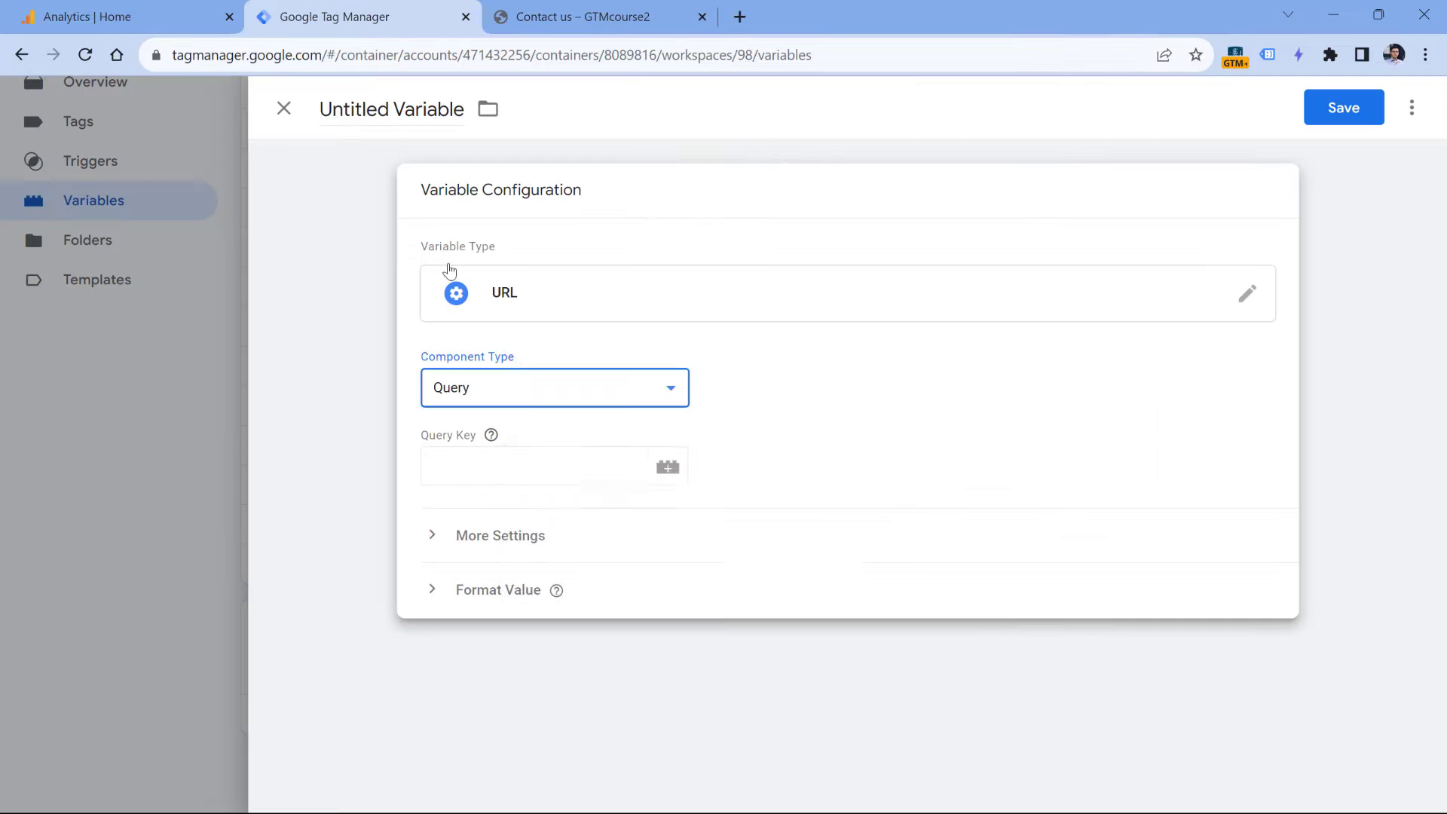
click(484, 465)
text(form_name)
Name the variable "url - form_name" and save it
click(381, 106)
text(url)
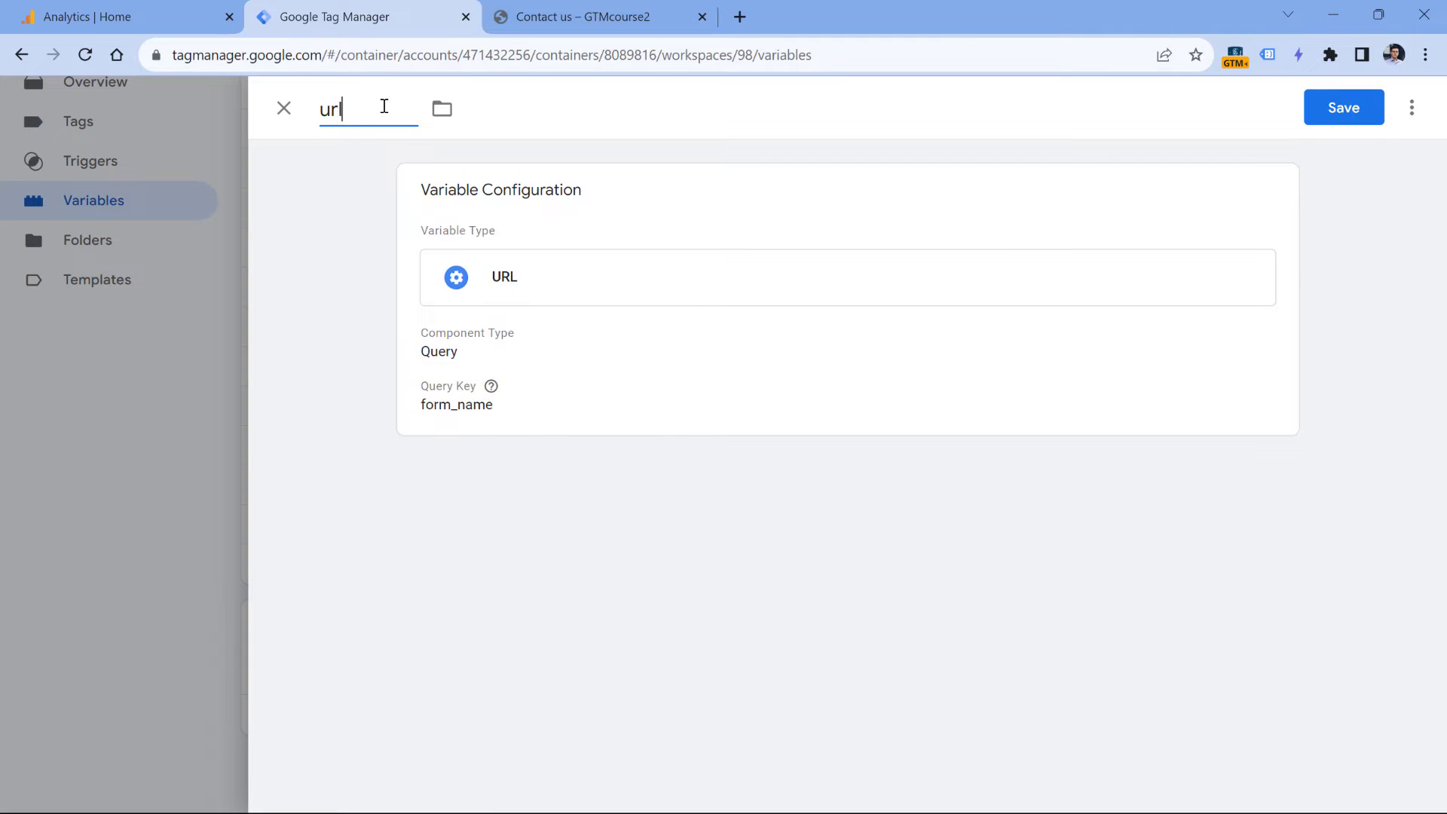
text( -)
key(ctrl+v)
click(1346, 109)
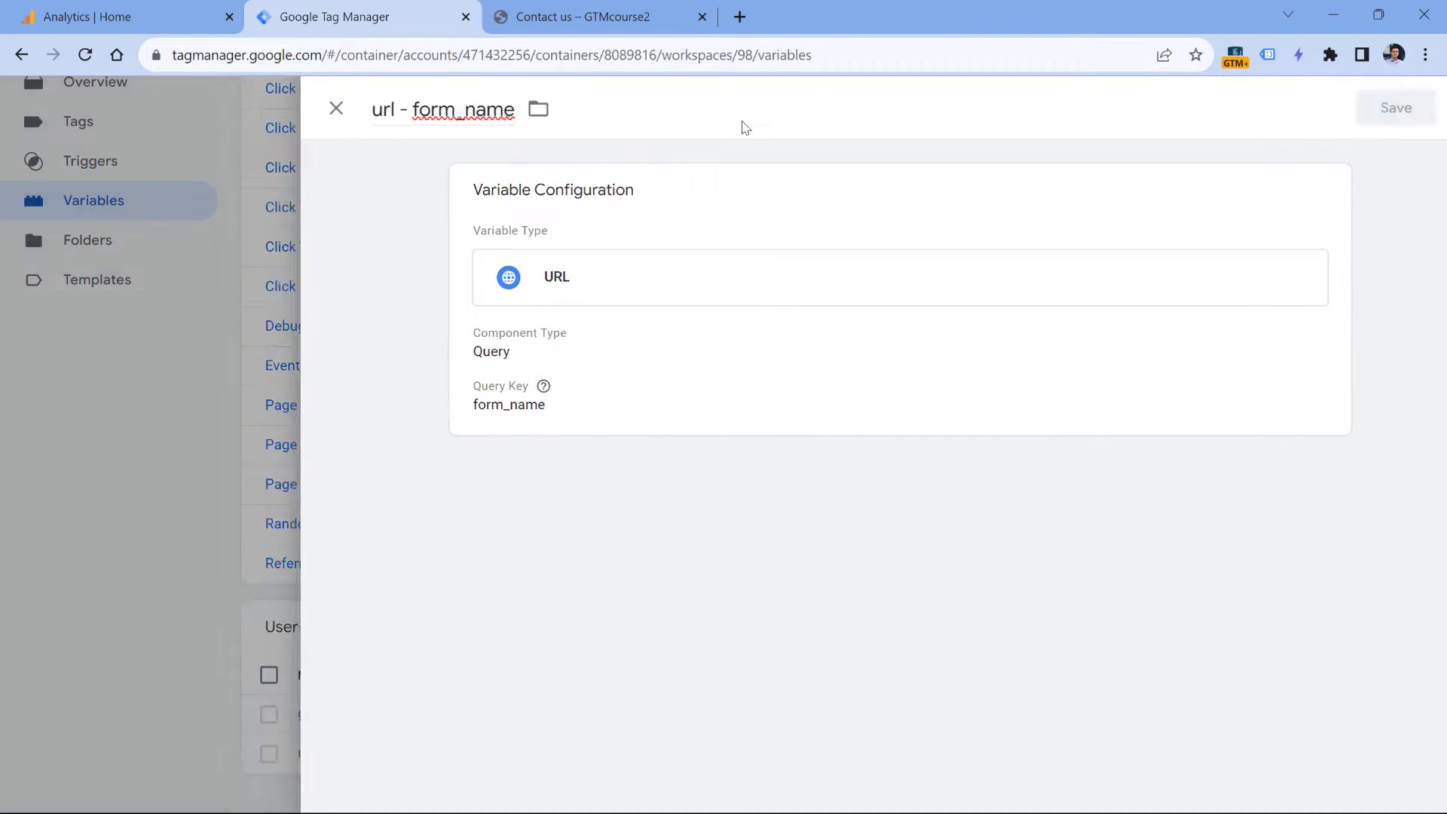
scroll(623, 385, up, 3)
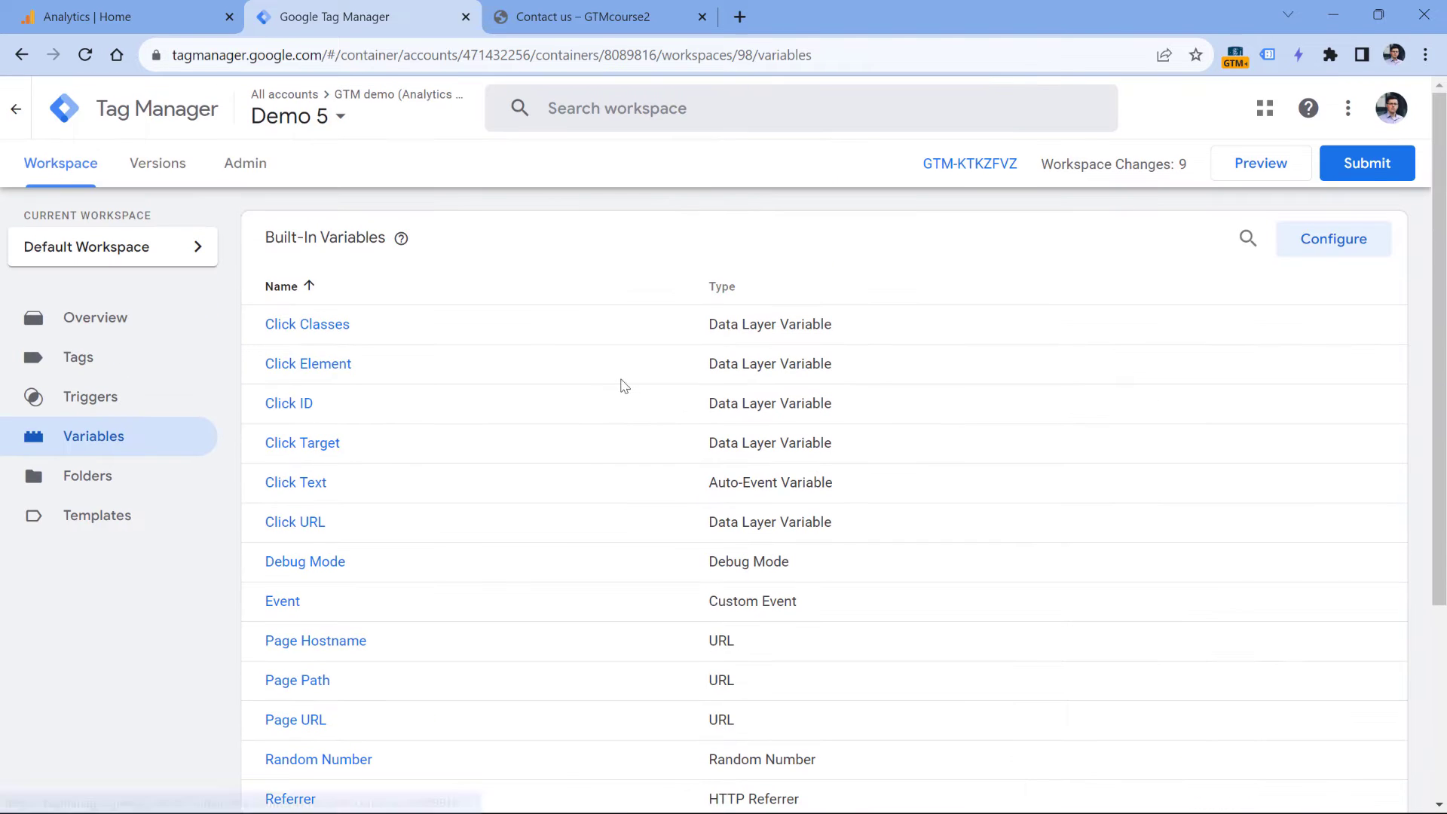
click(1259, 165)
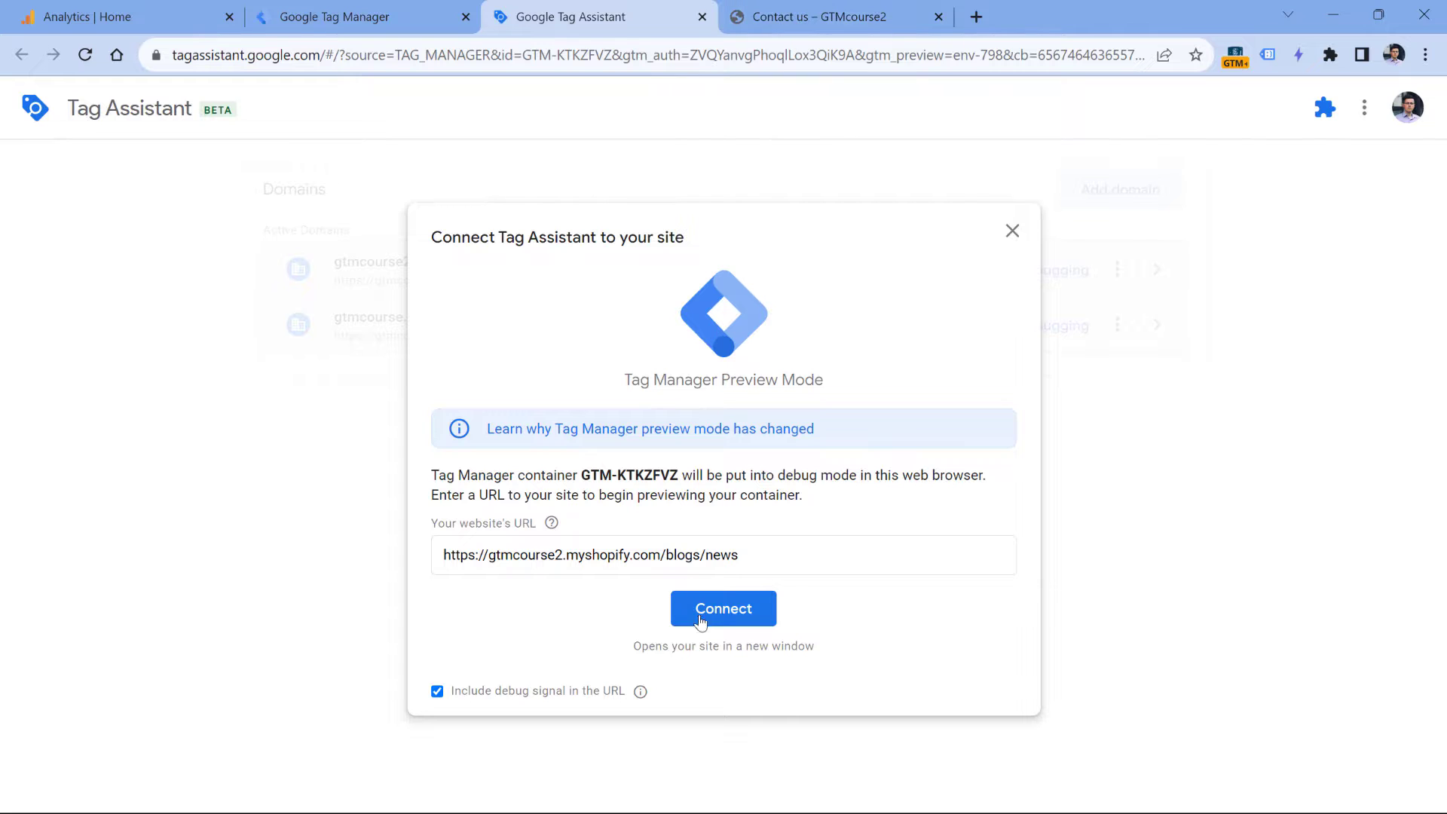
click(723, 609)
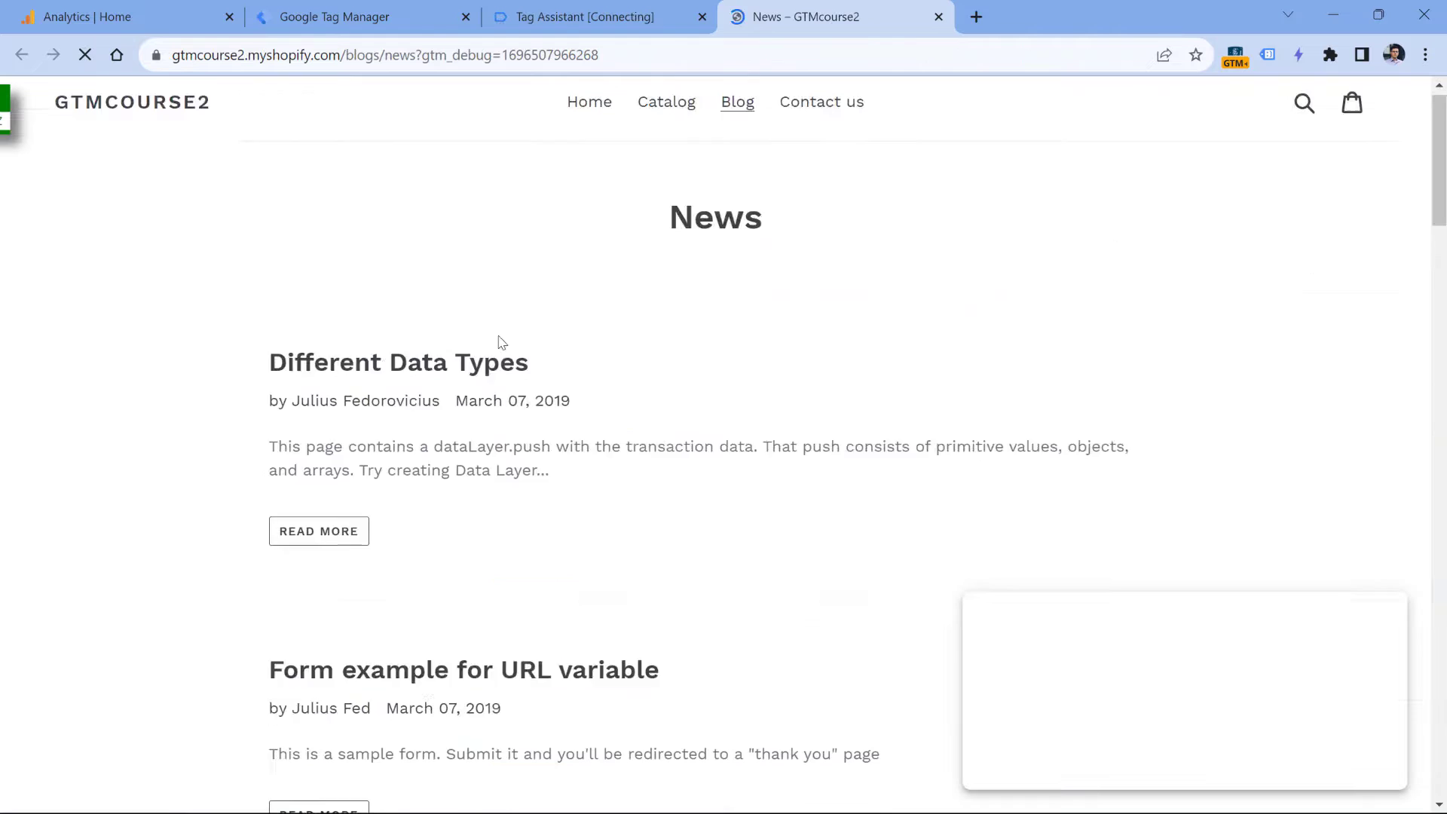
Submit the "Form example for URL variable" form with a test e-mail address in the debugged site window
scroll(437, 501, down, 2)
click(437, 501)
click(385, 404)
text(asd@asd.com)
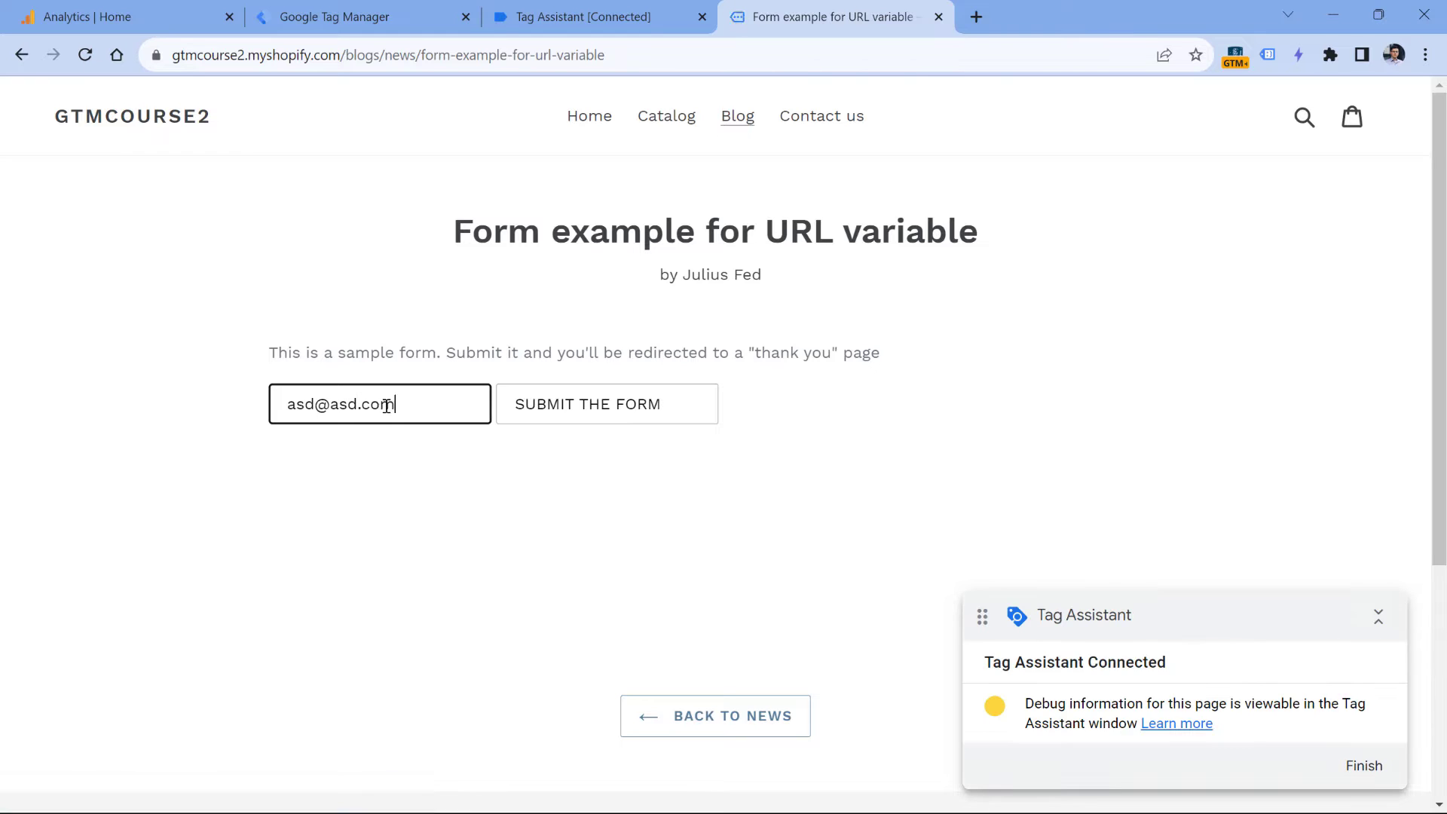
click(565, 404)
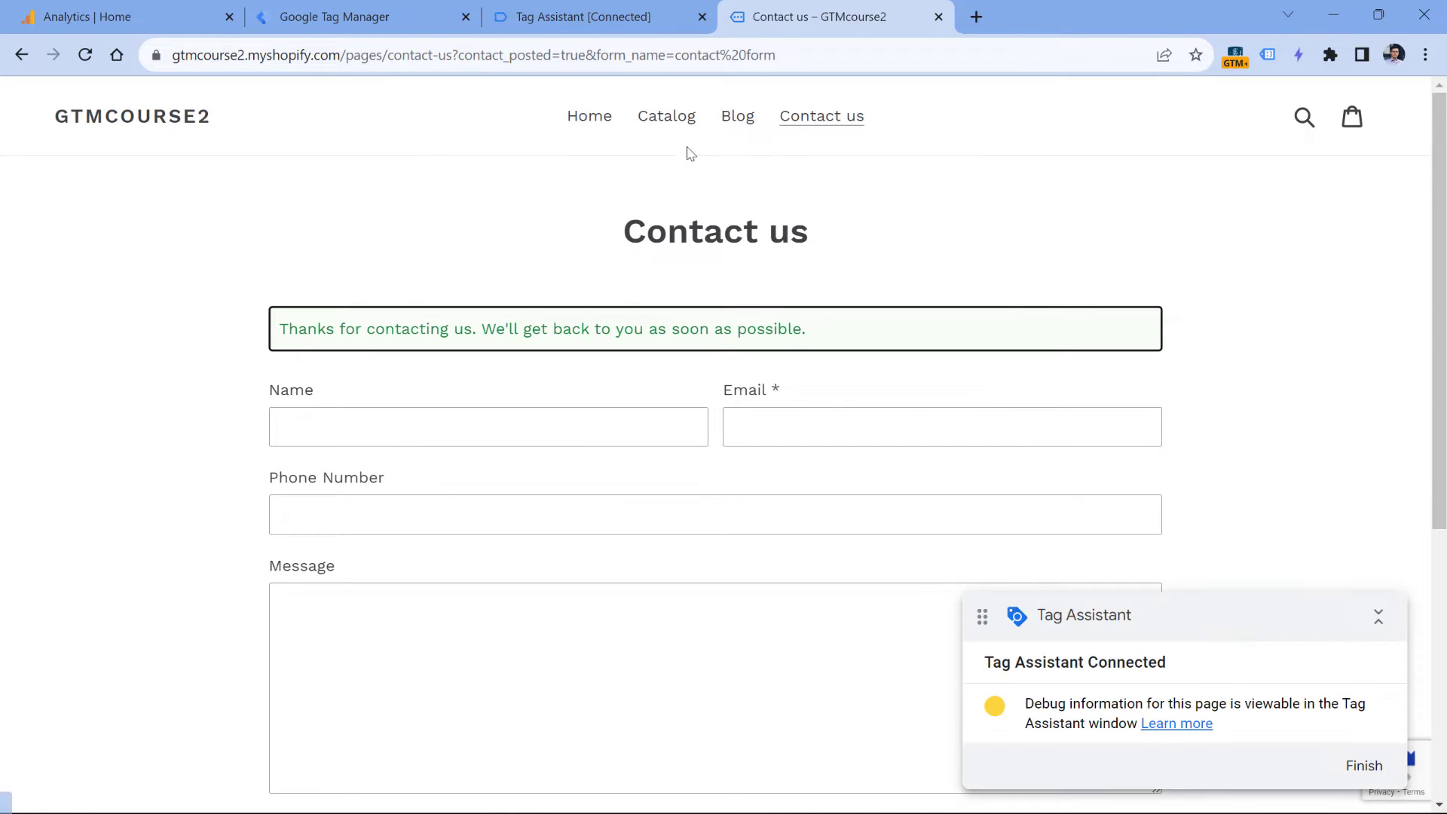
In Tag Assistant, inspect the value of url - form_name in the Container Loaded event of the Contact us page
click(599, 15)
click(720, 451)
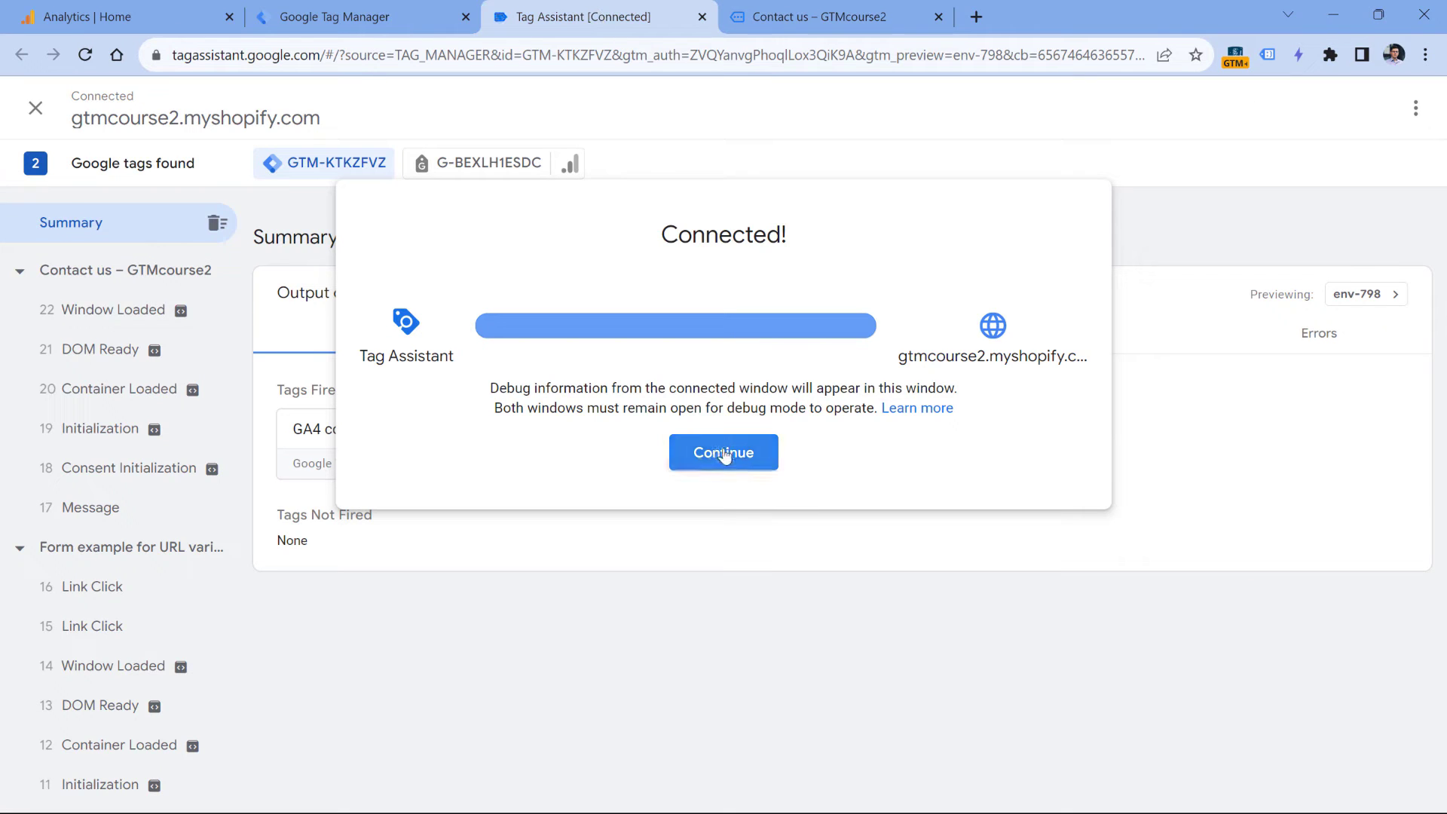
click(113, 394)
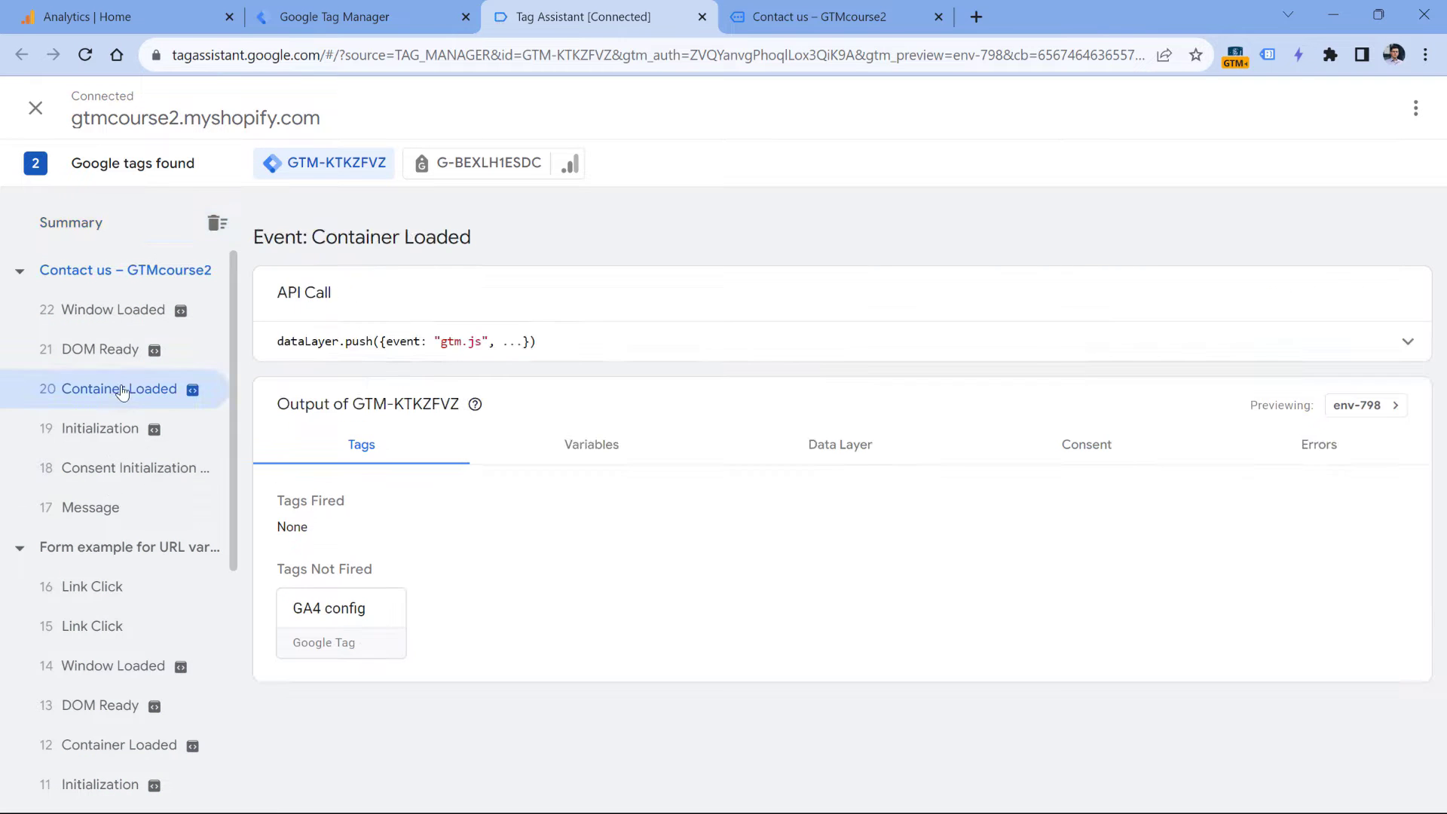
click(592, 446)
scroll(512, 585, down, 4)
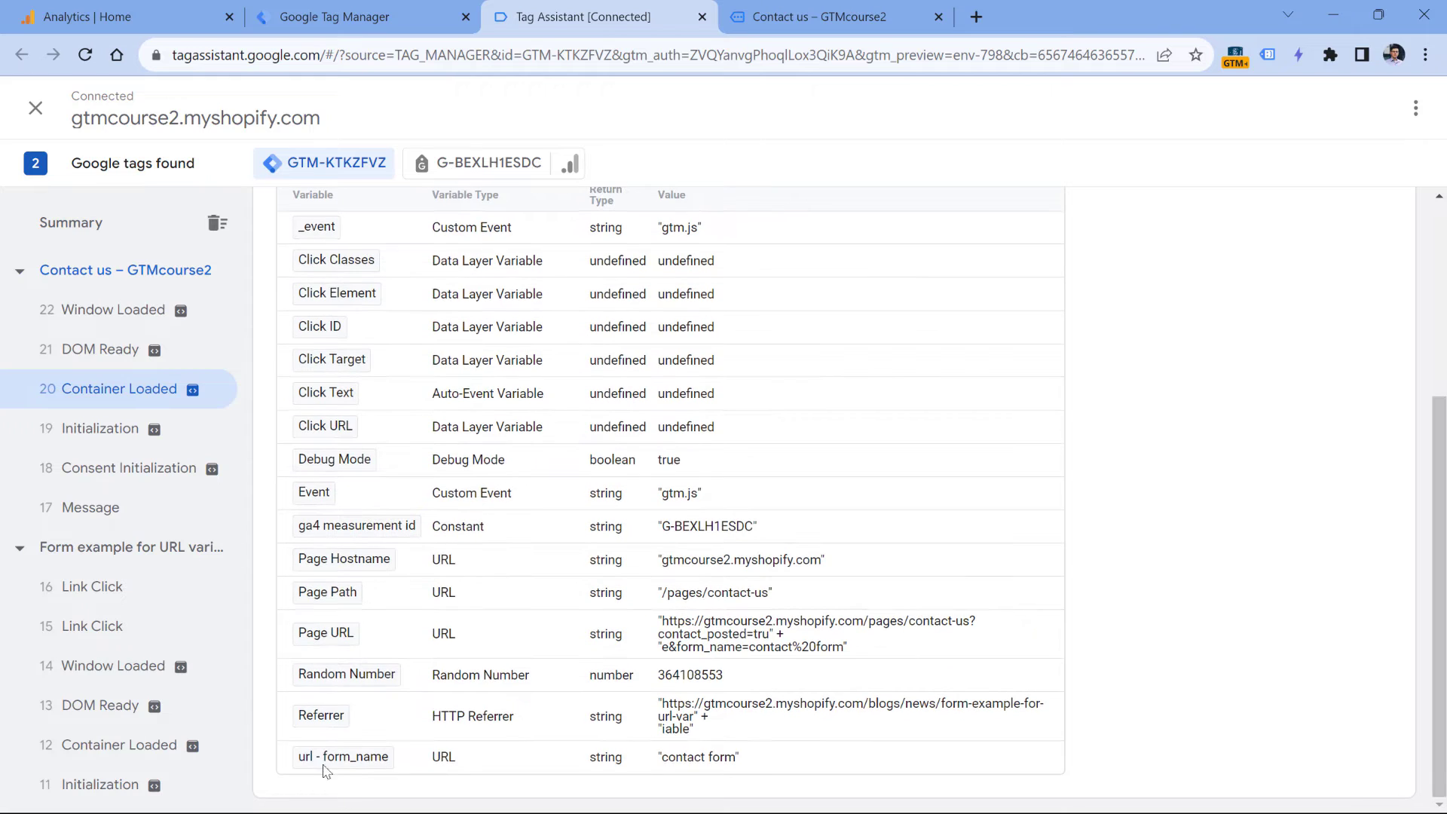
drag(663, 762, 734, 762)
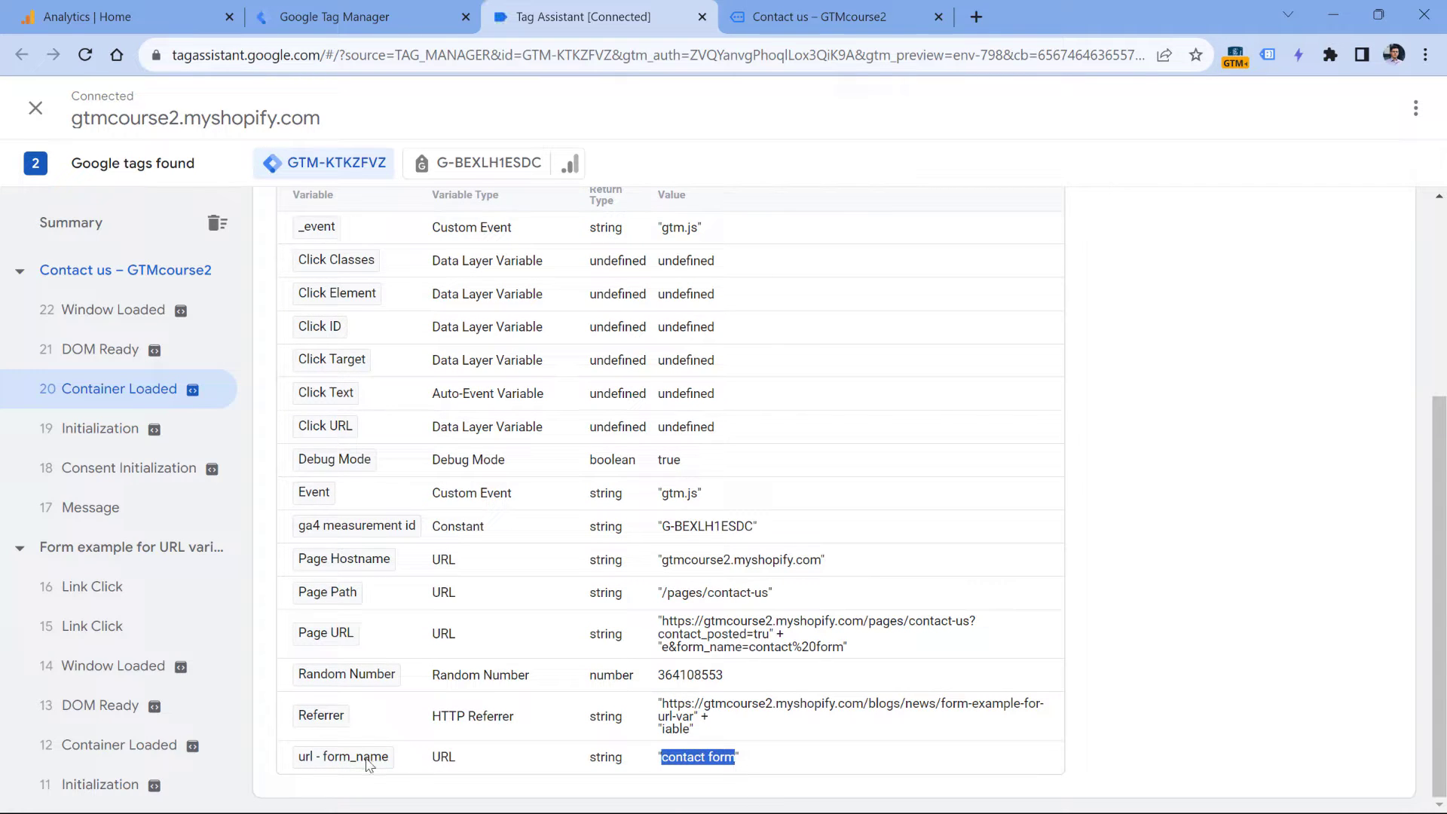
Compare the encoded form_name value in the page URL with the variable's value in Tag Assistant, and return to Google Tag Manager
click(828, 15)
drag(719, 54, 746, 53)
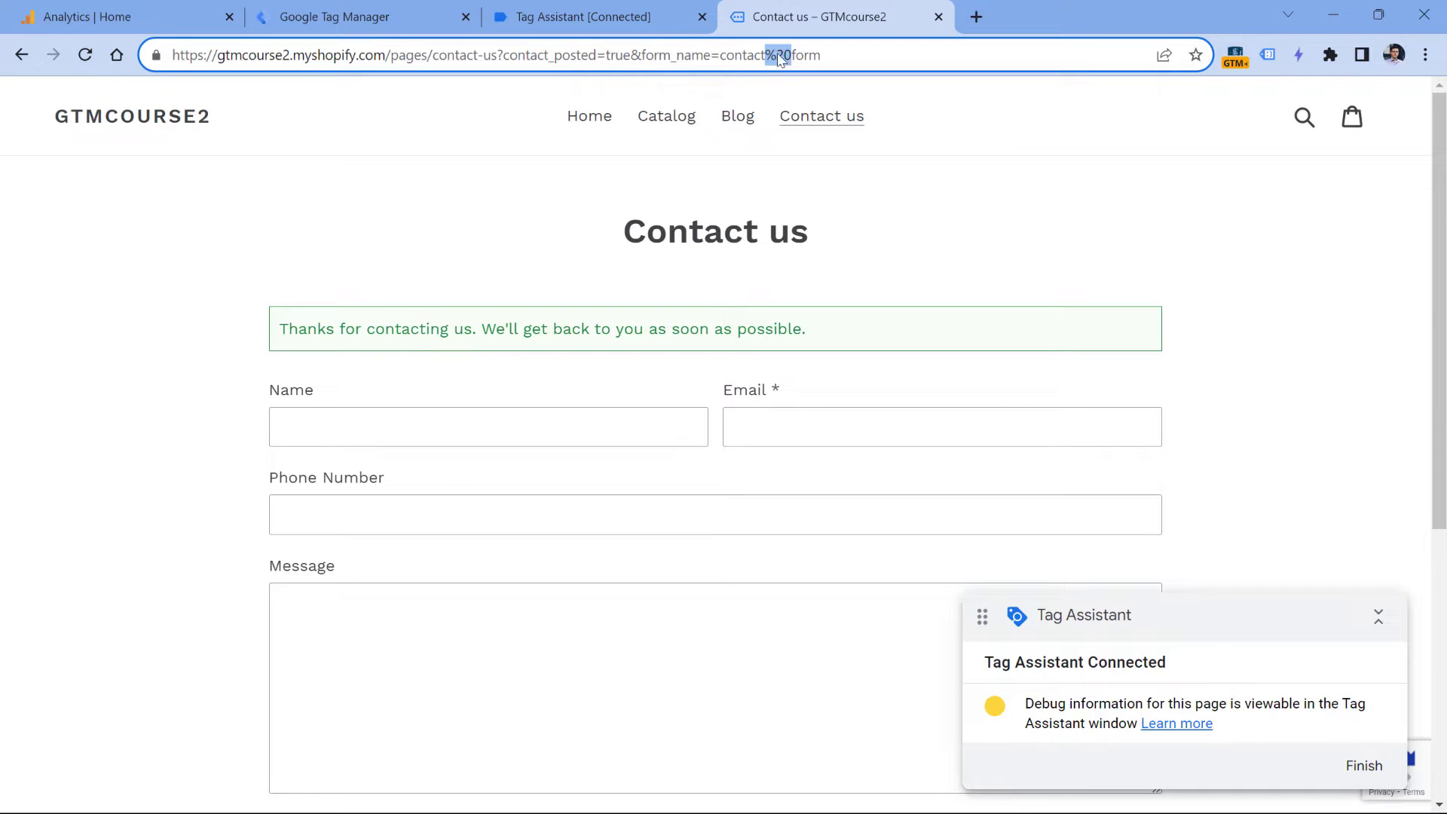
click(595, 16)
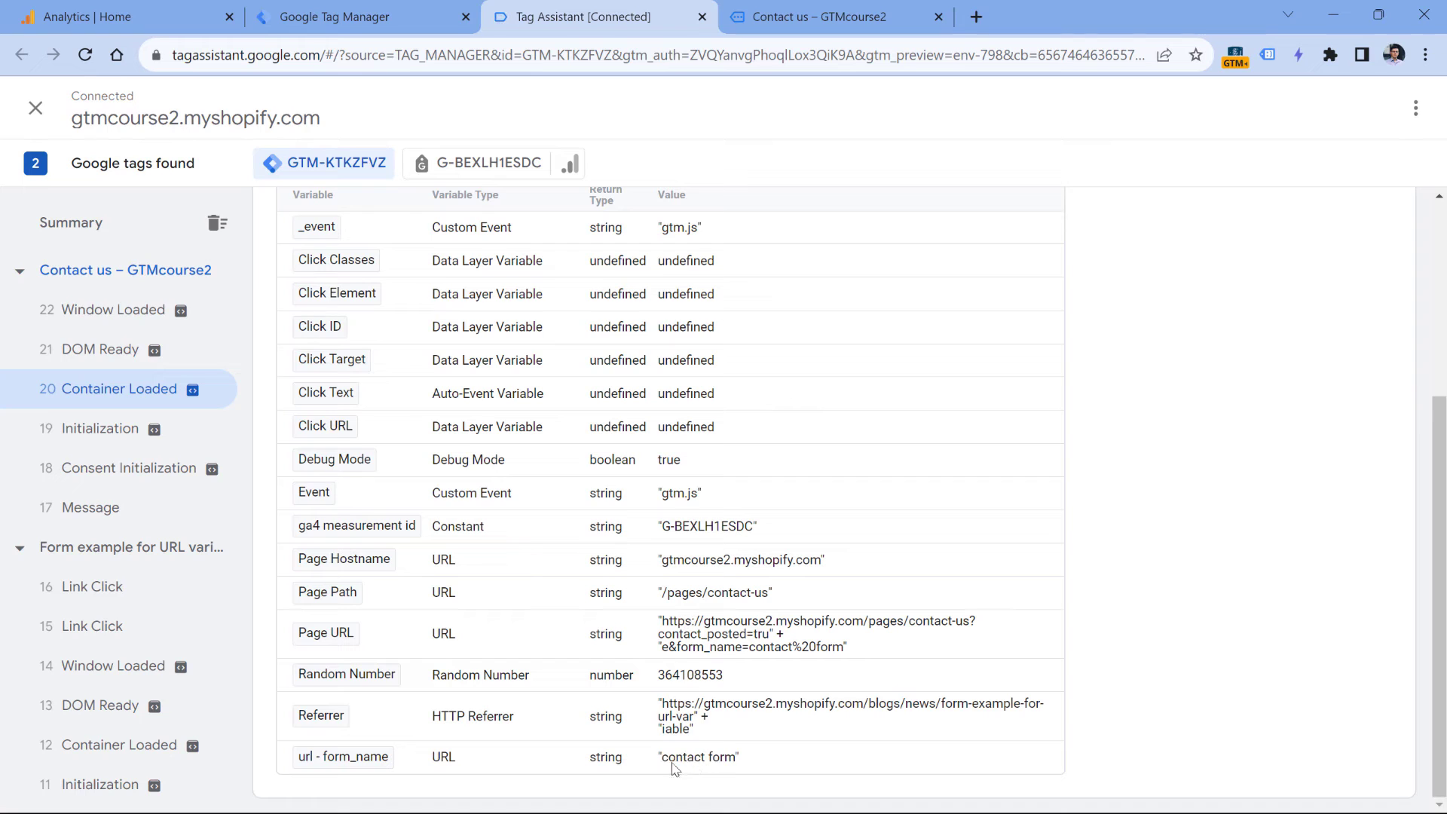
drag(711, 758, 736, 758)
click(368, 12)
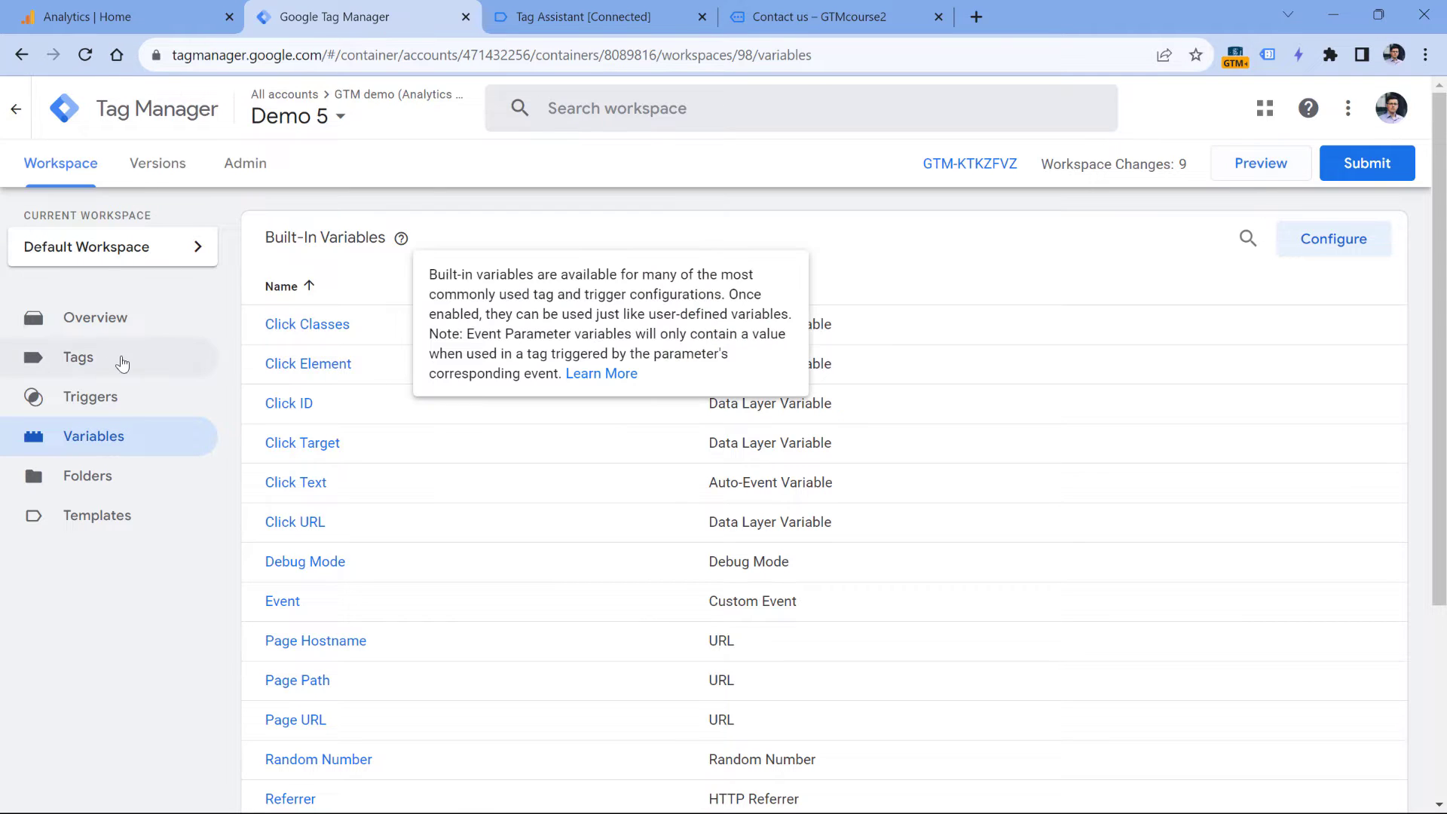
Examine the contact_posted parameter in the Contact us page URL of the debugged site, and return to Google Tag Manager
click(829, 21)
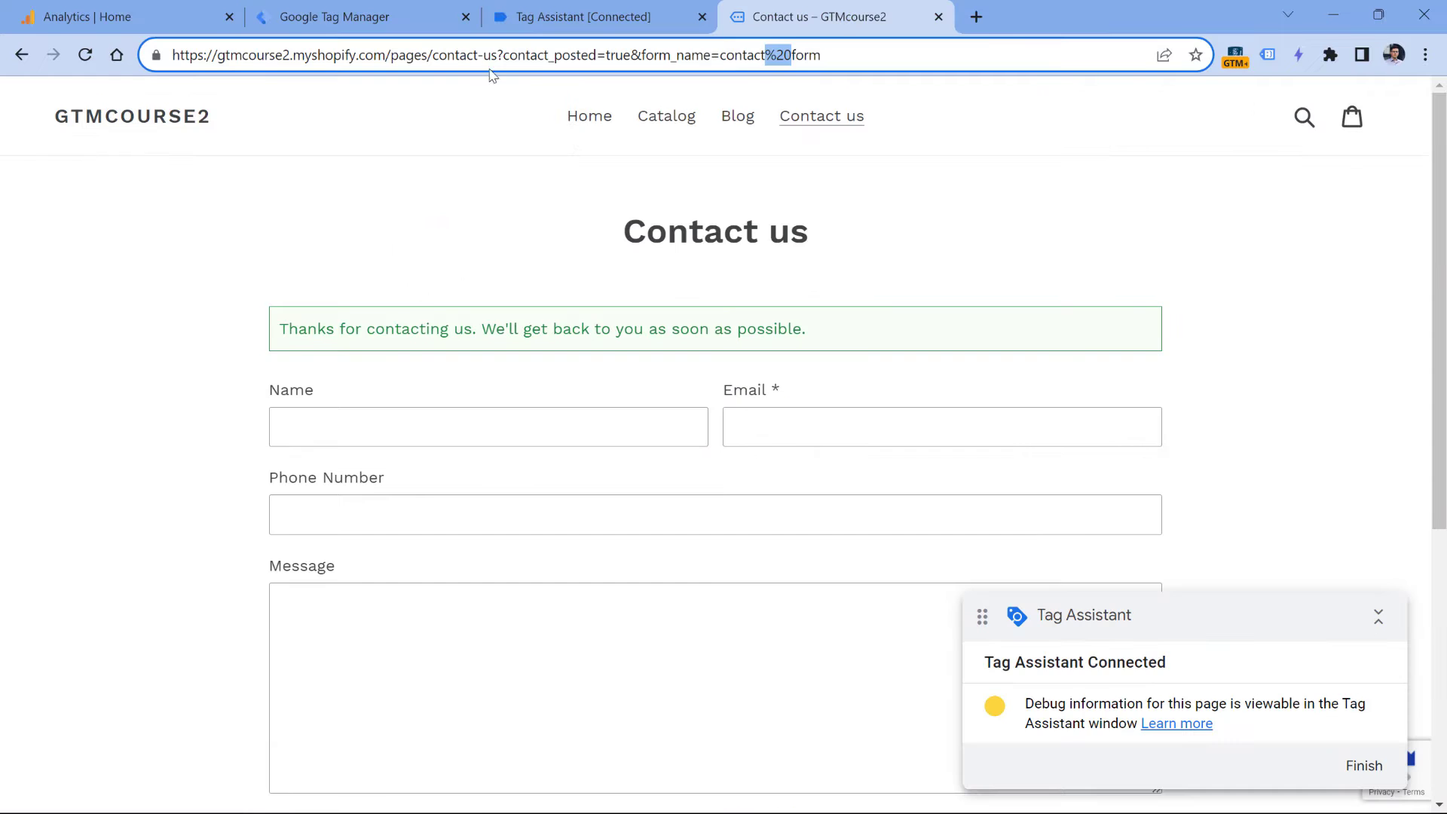
drag(503, 54, 629, 55)
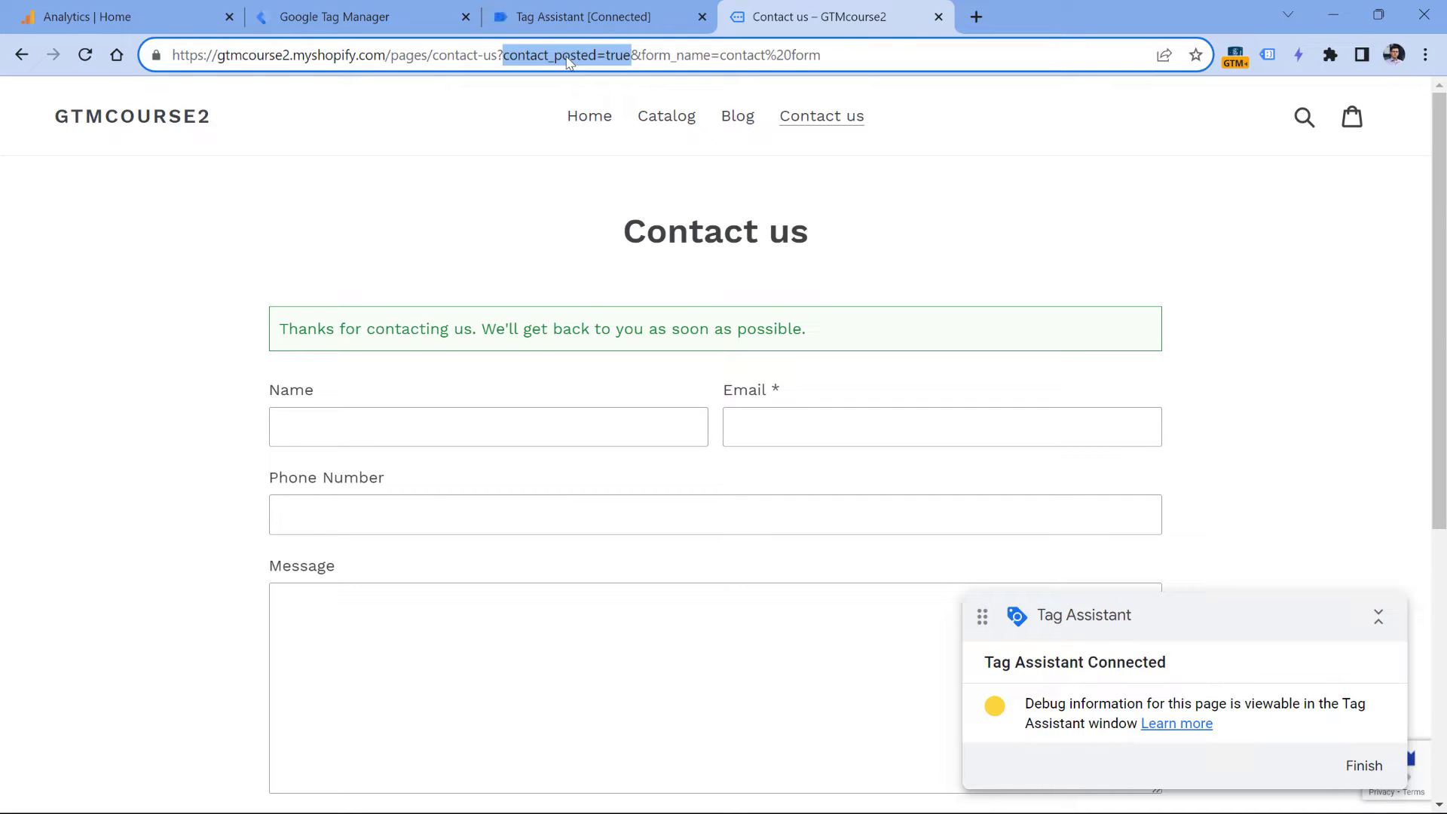
click(334, 16)
Create a new trigger of the Page View - DOM Ready type
click(95, 401)
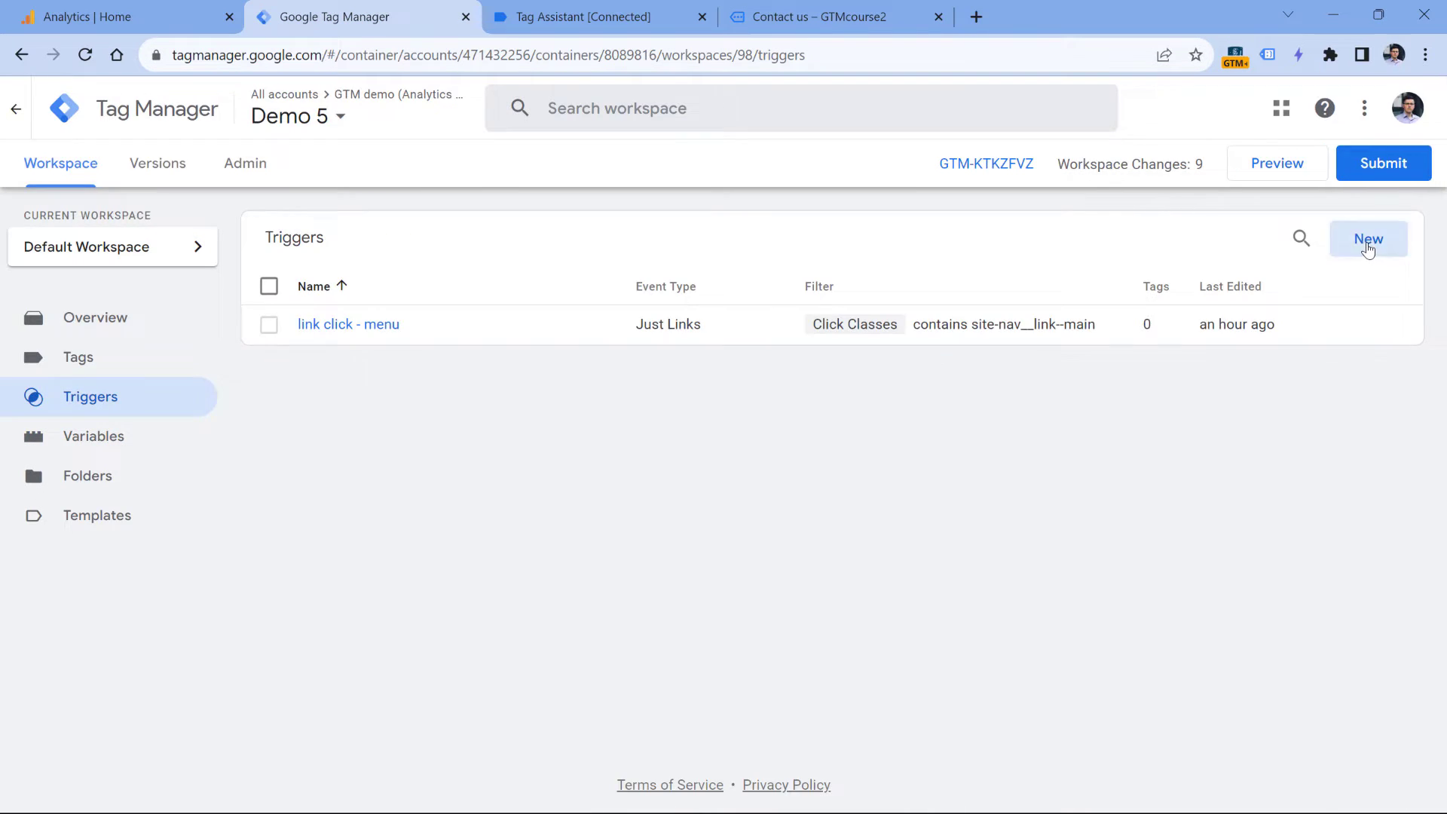
click(1367, 249)
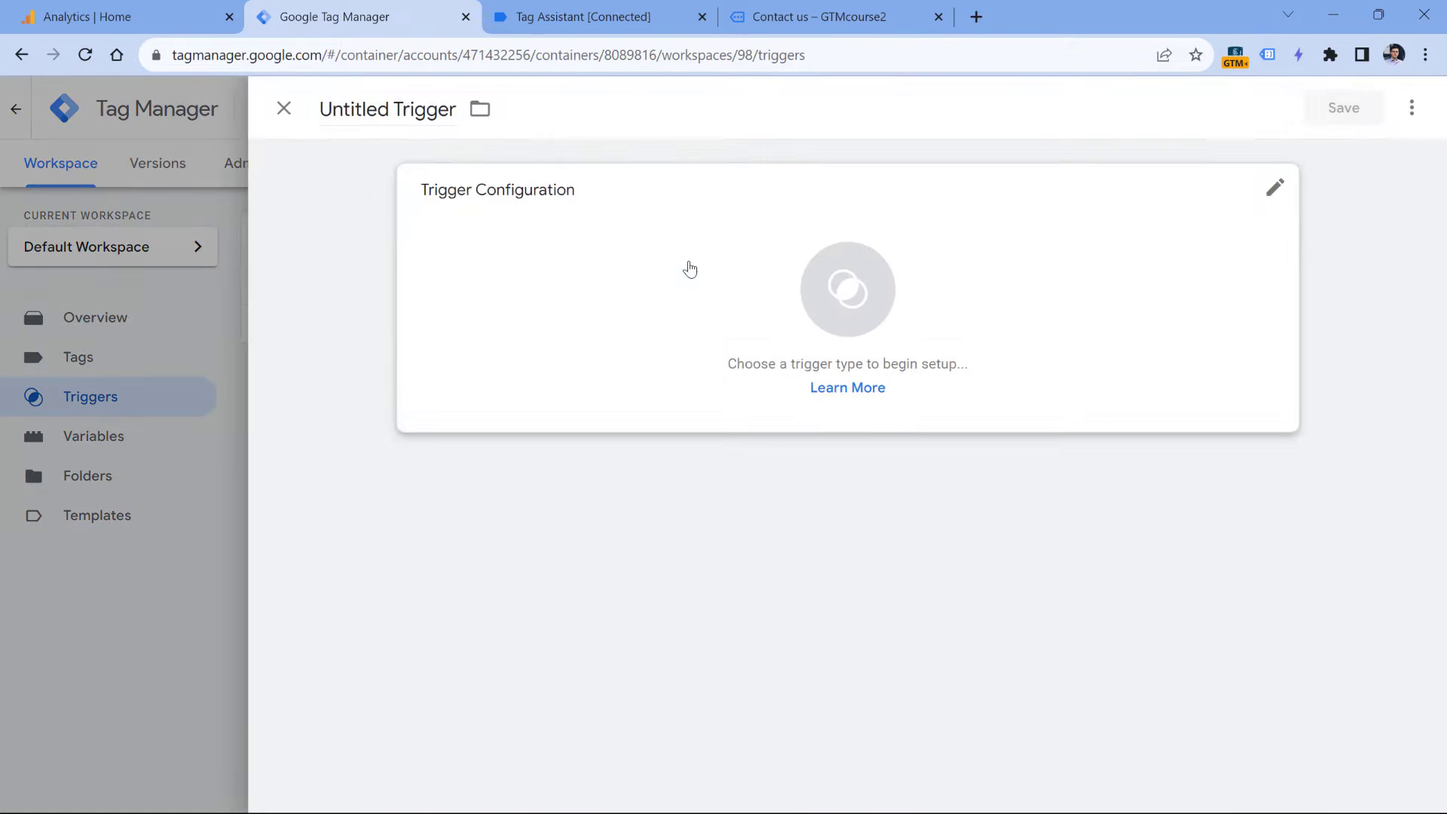
click(688, 269)
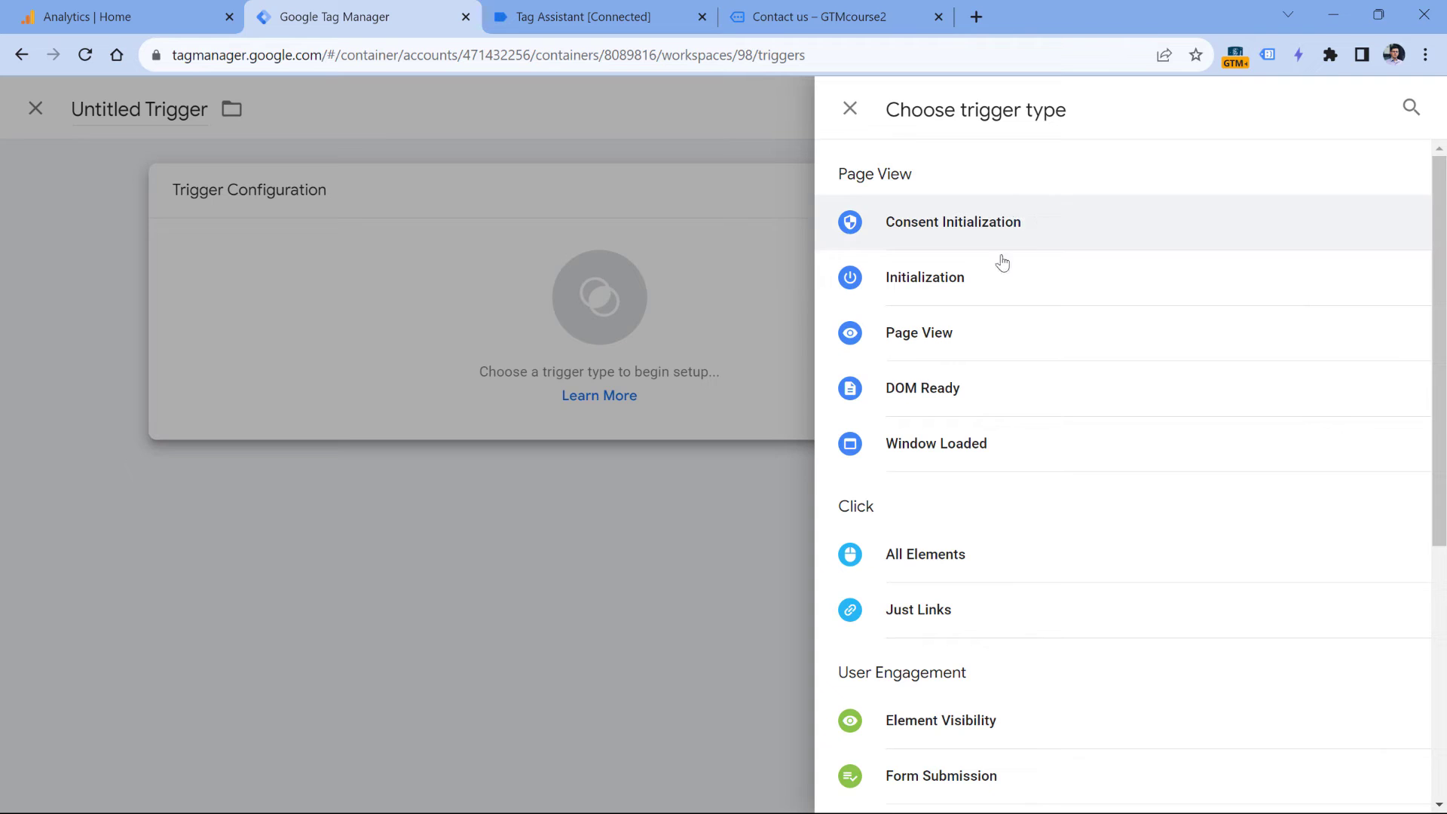
click(928, 390)
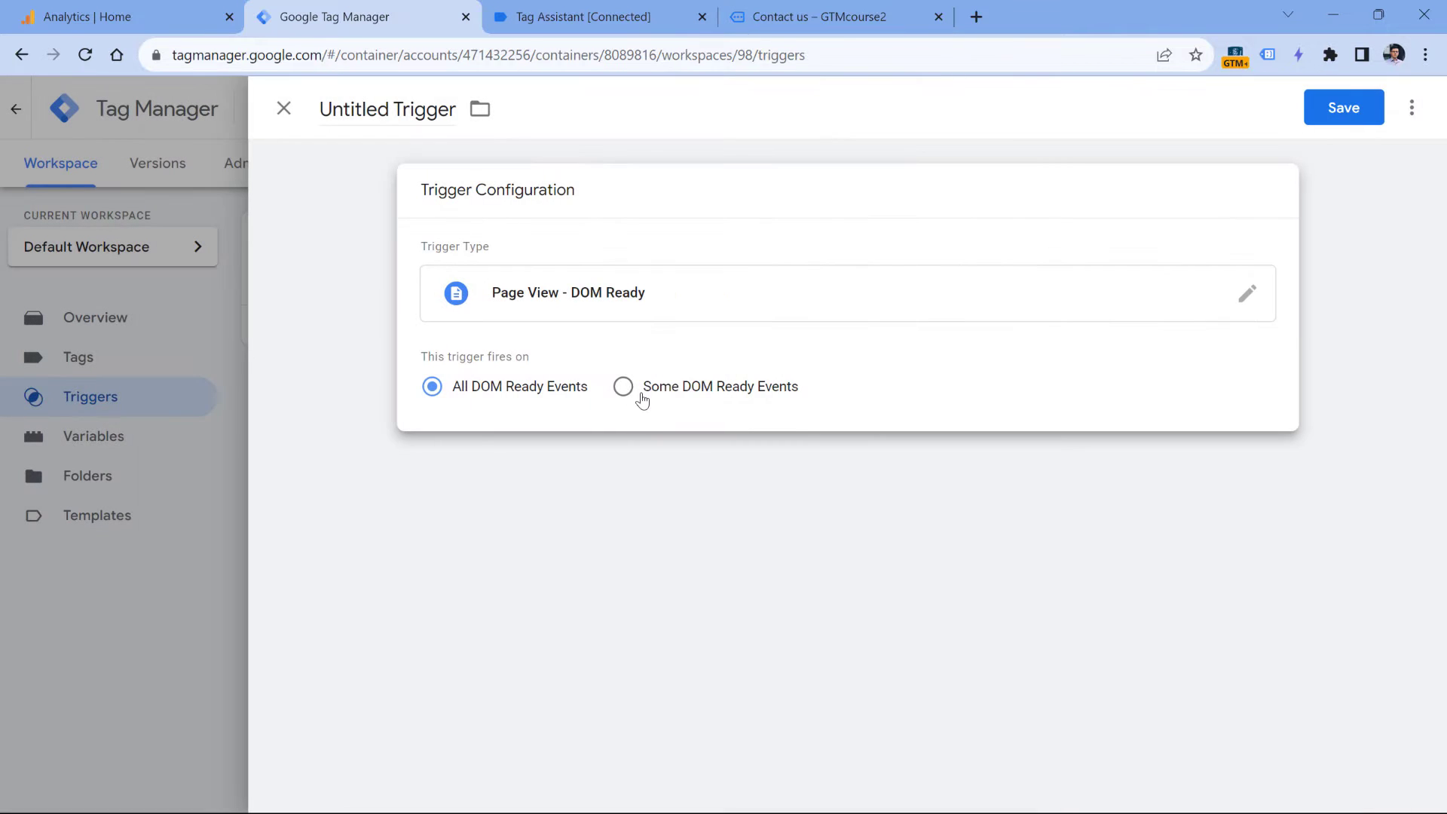
Limit the trigger to some DOM Ready events where Page URL contains contact_posted=true, checking the parameter against the site's URL
click(639, 391)
click(558, 473)
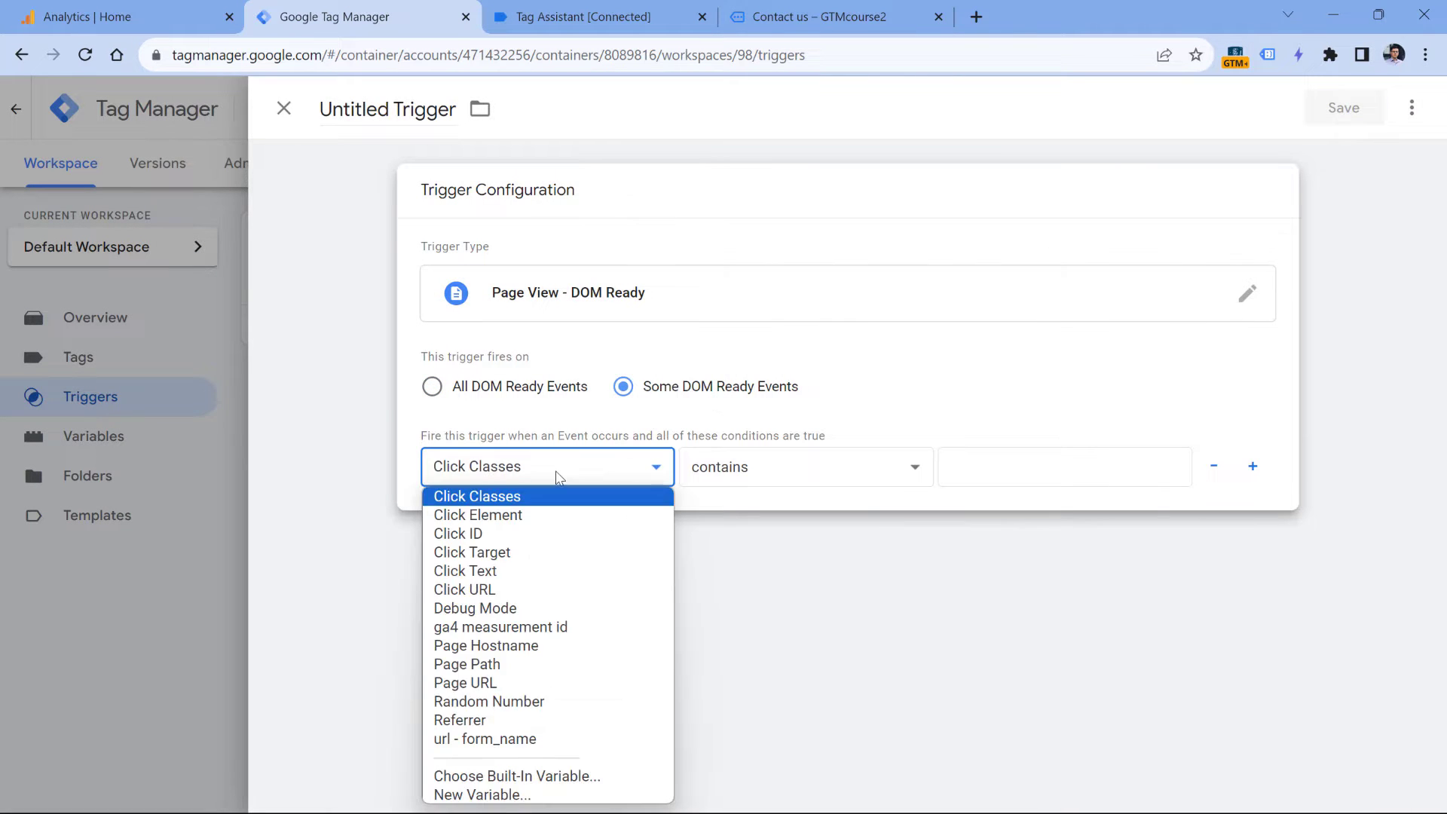
click(558, 686)
click(976, 464)
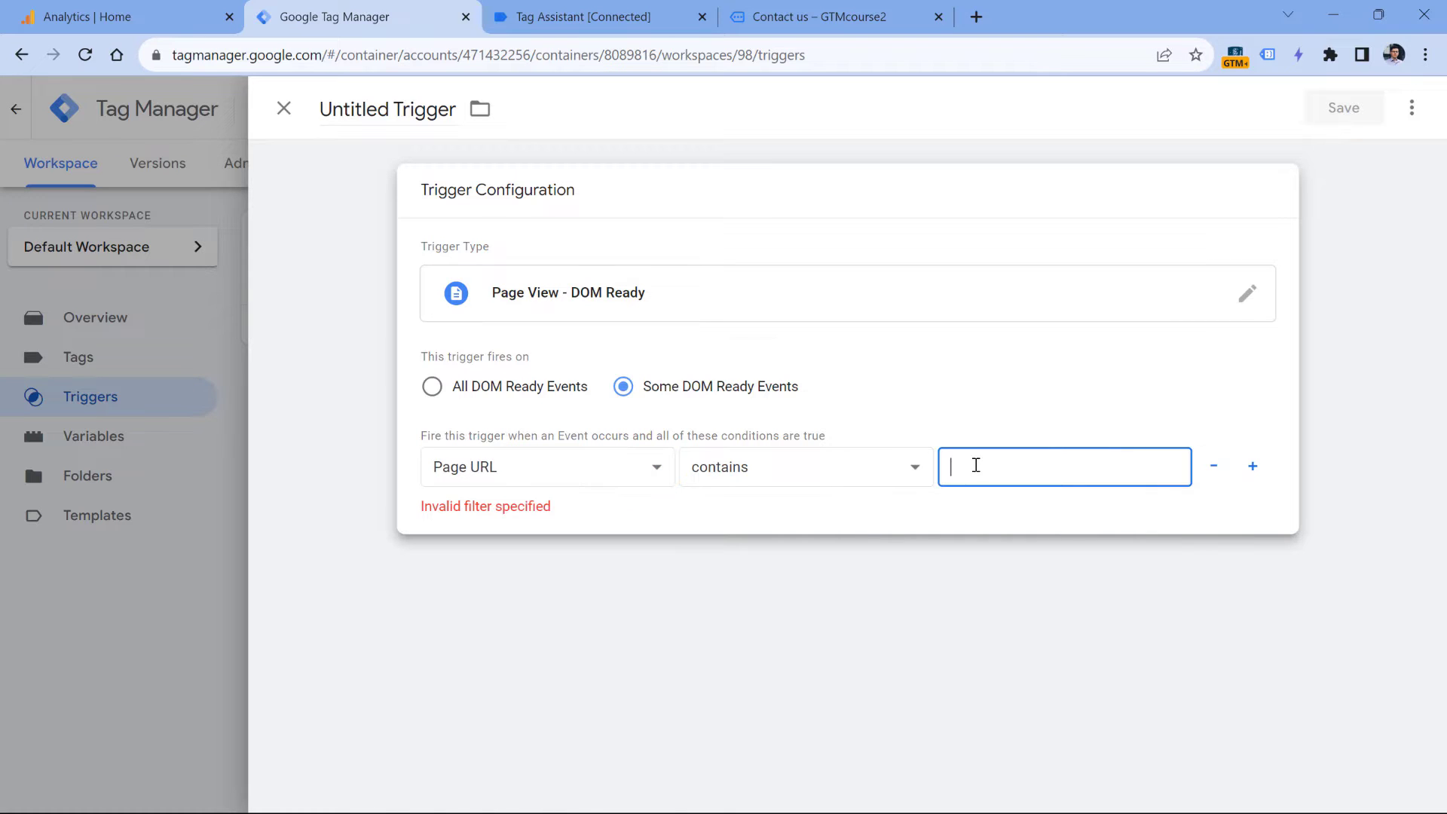
text(contact_pos)
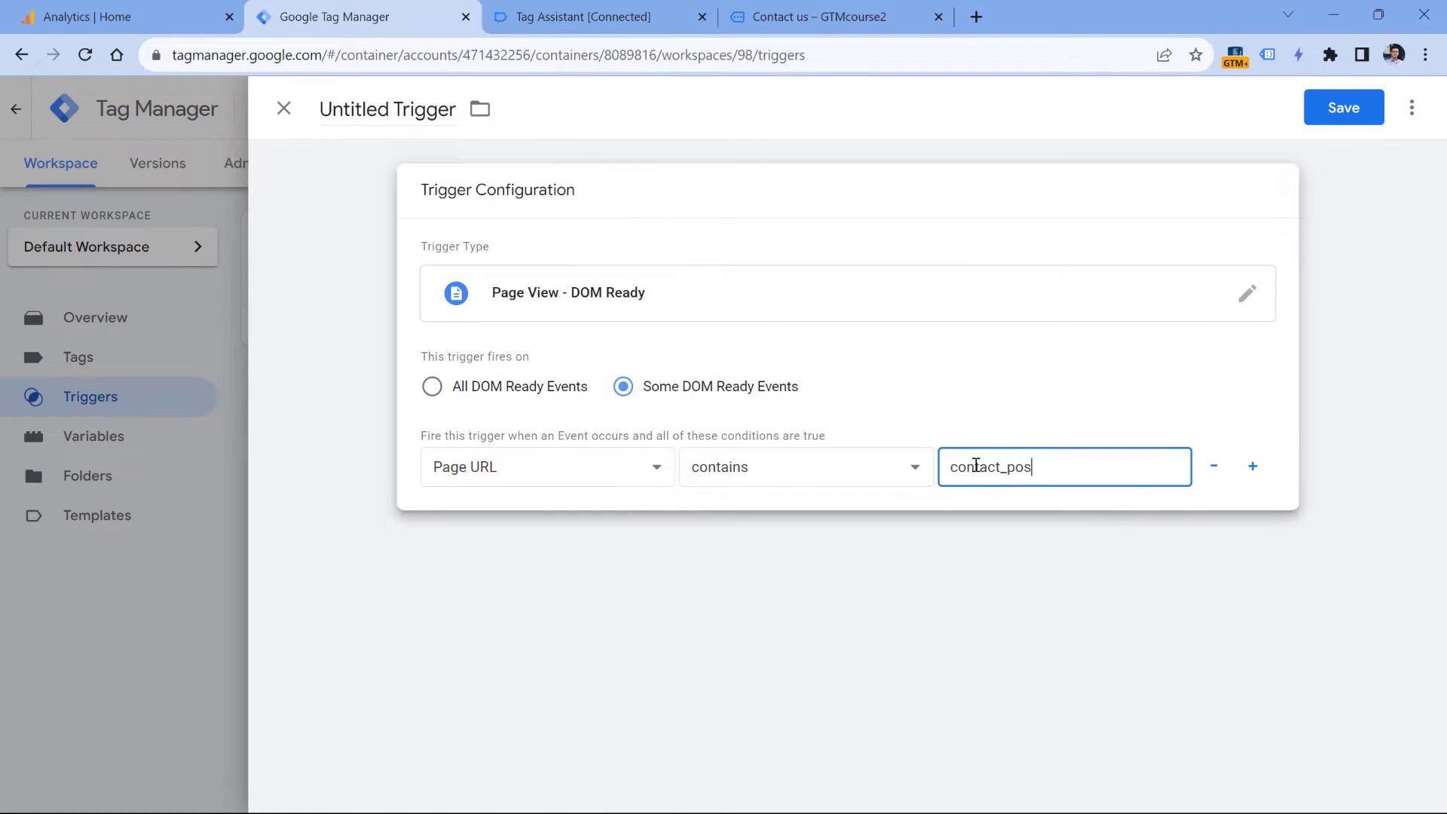
text(ted=true)
click(801, 9)
click(422, 19)
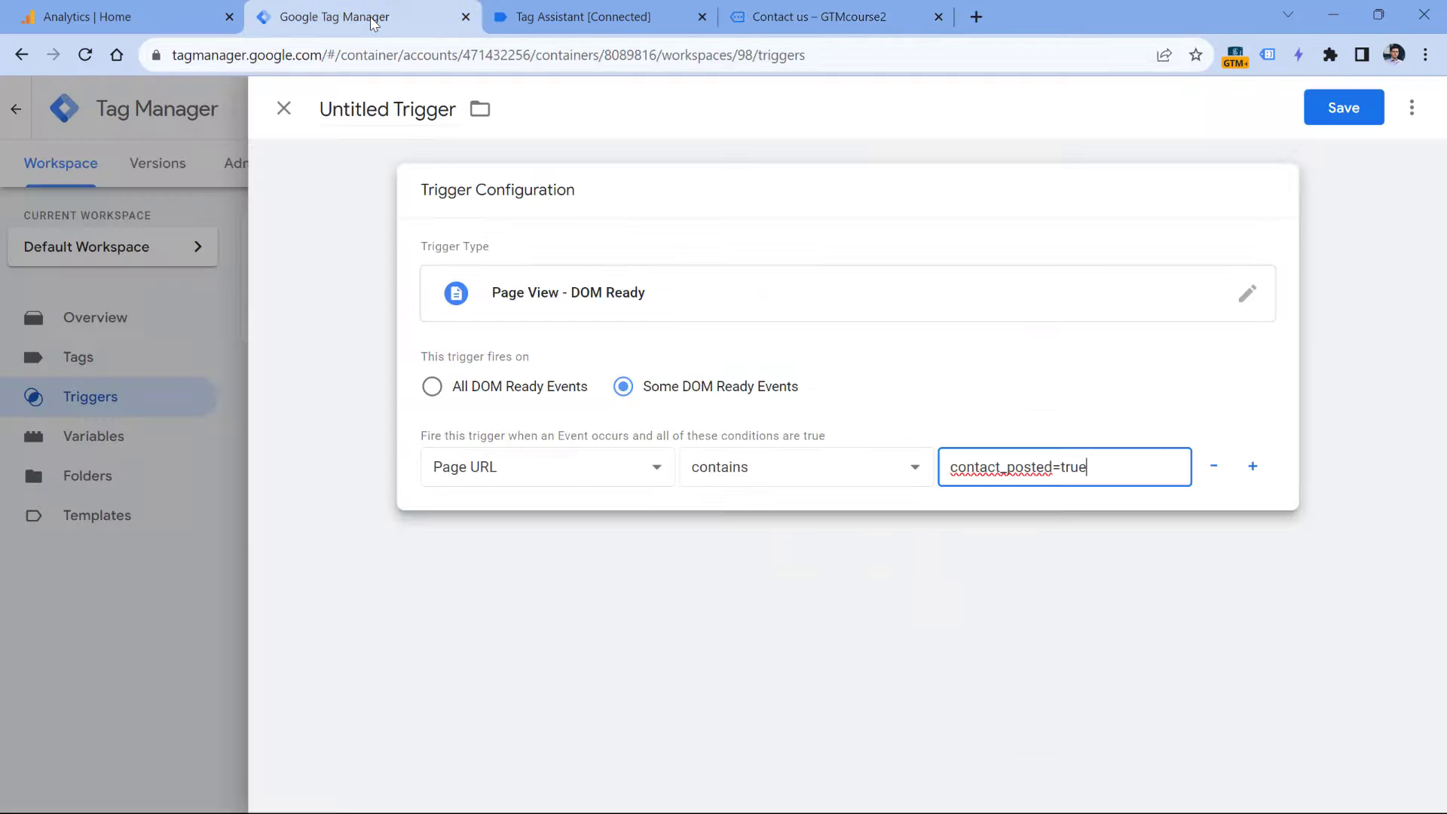
Name the trigger "DOM - thank you page" and save it
click(393, 109)
text(D)
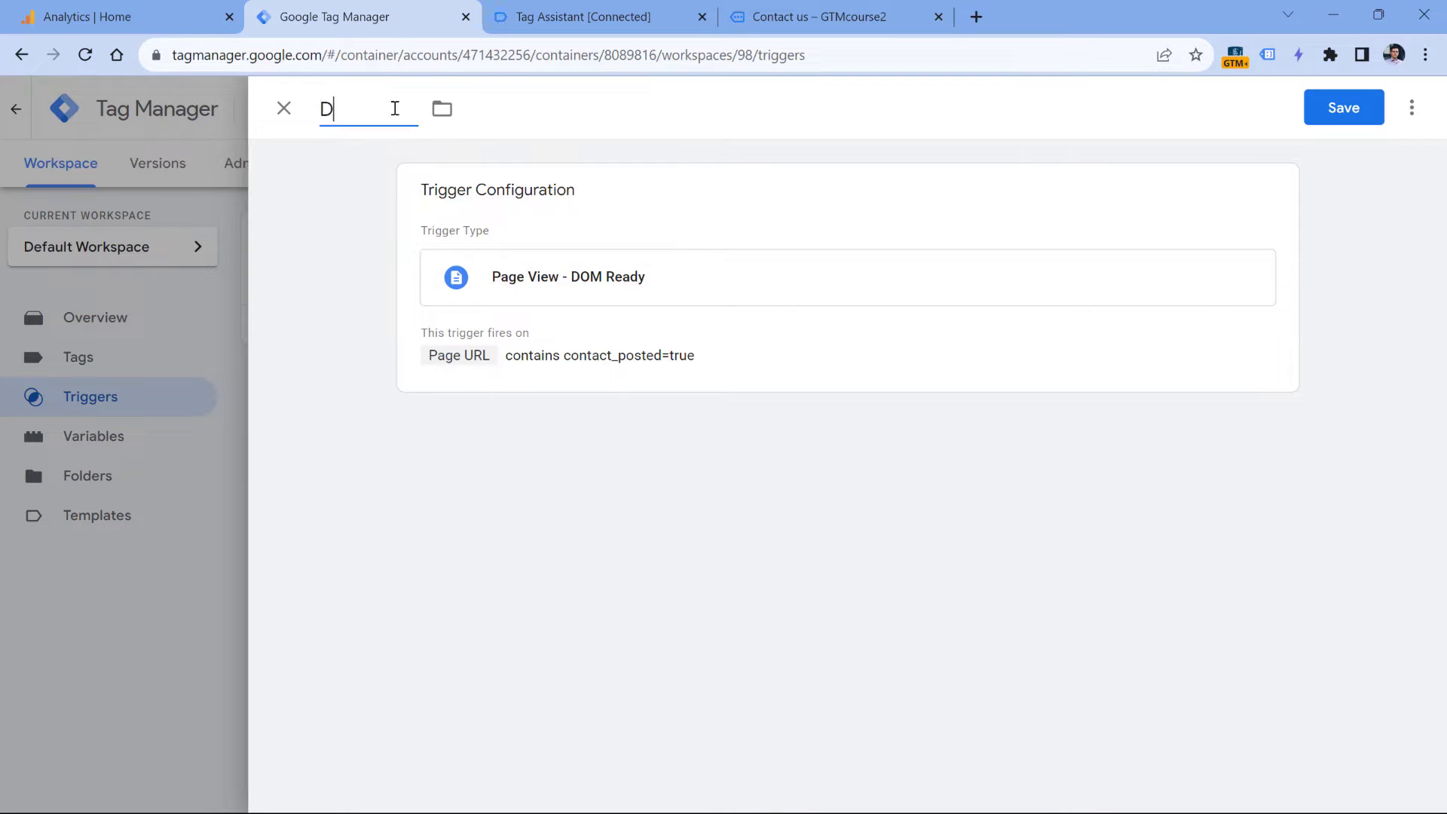
text(OM - thank you page)
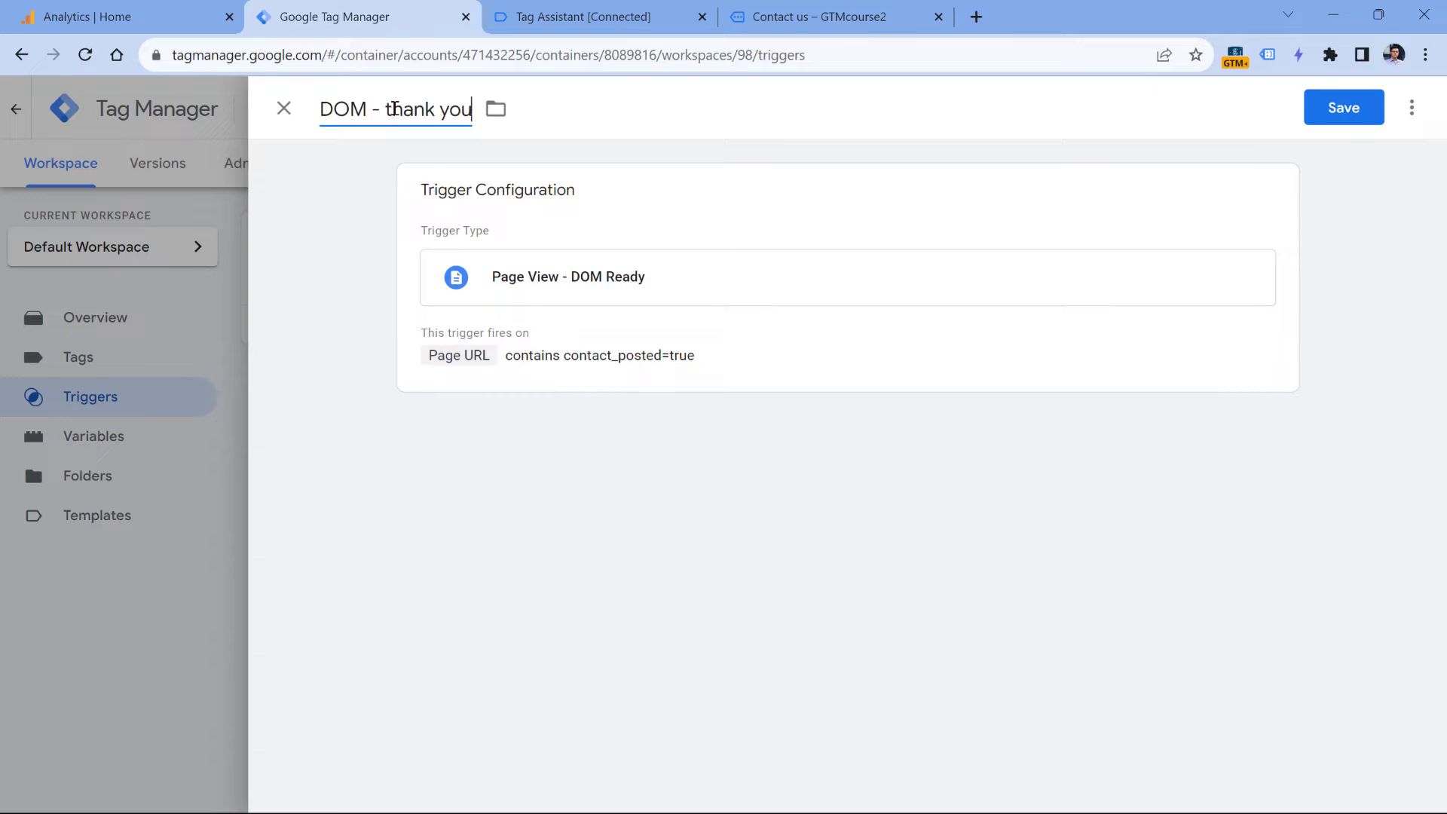
click(1344, 107)
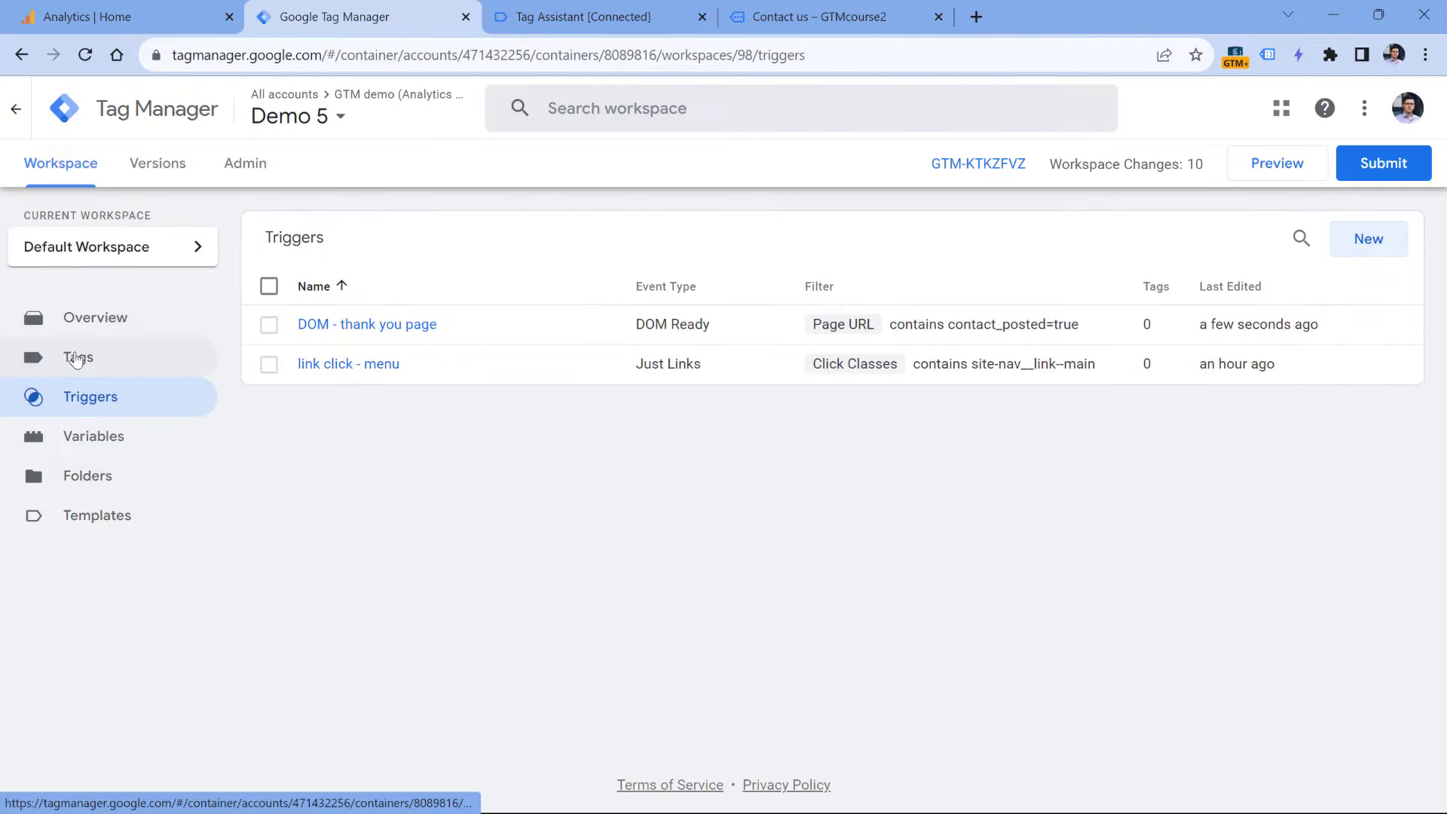
Create a new tag of the Google Analytics: GA4 Event type
click(85, 364)
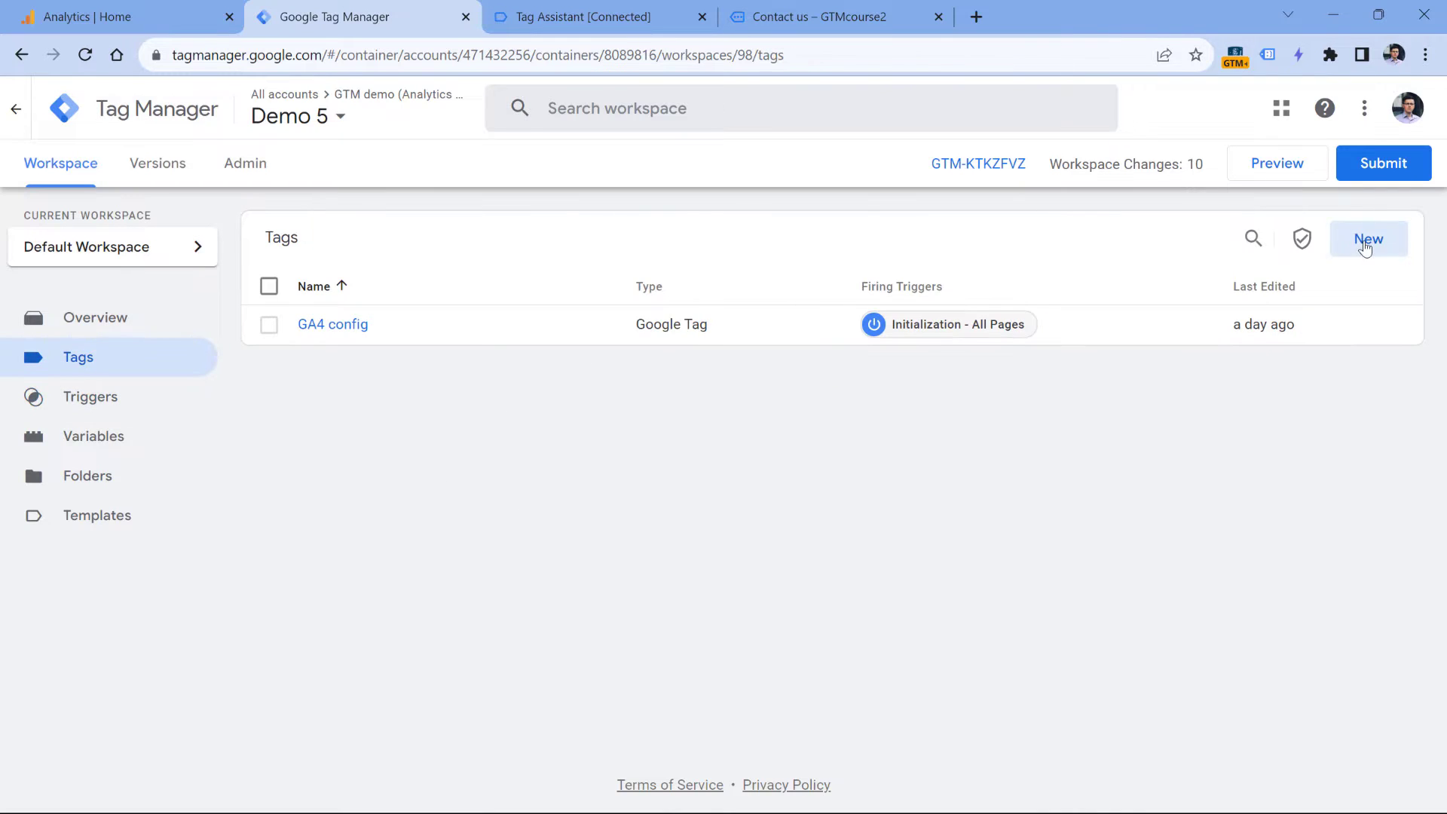
click(1363, 239)
click(509, 295)
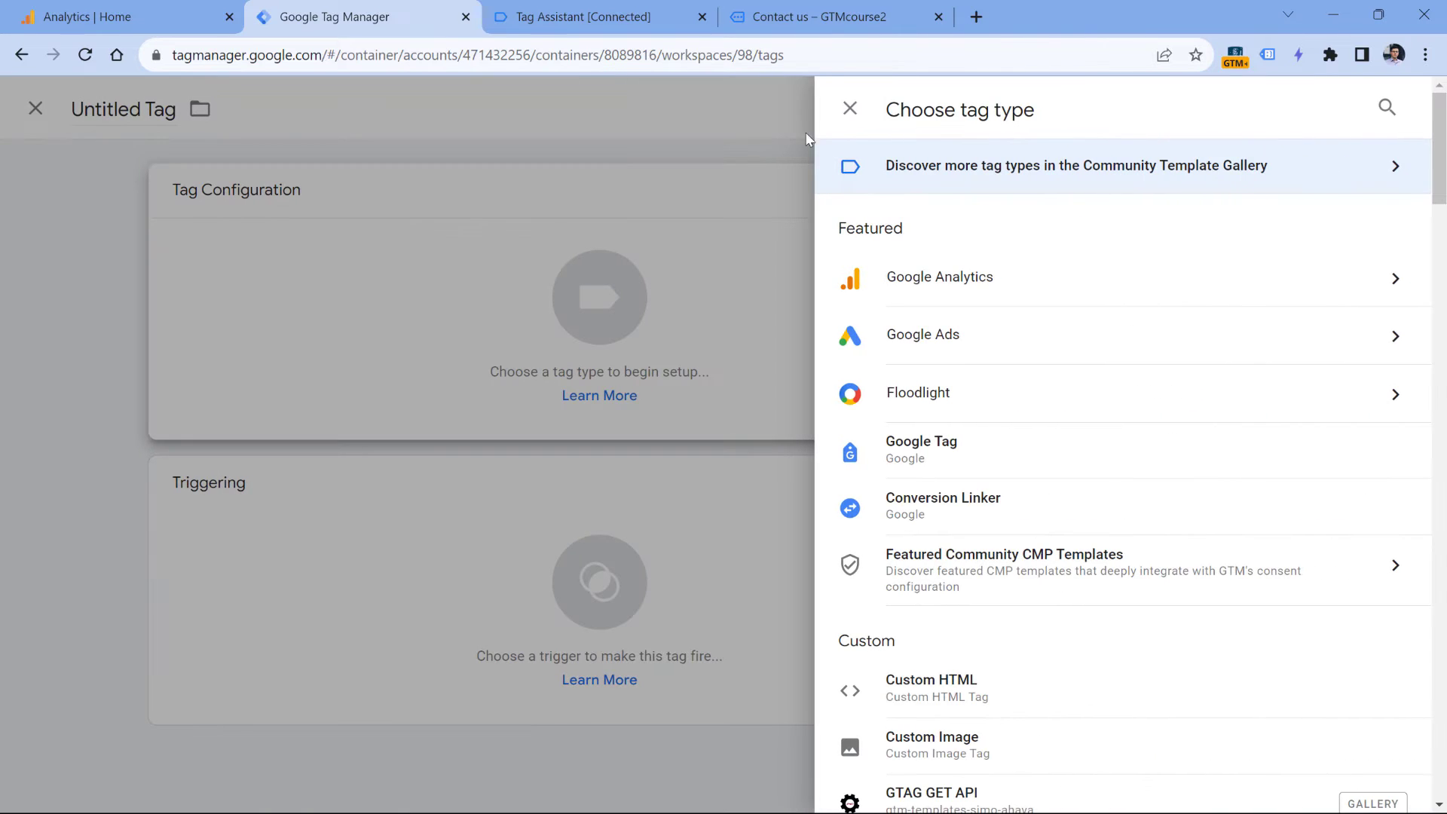
click(967, 280)
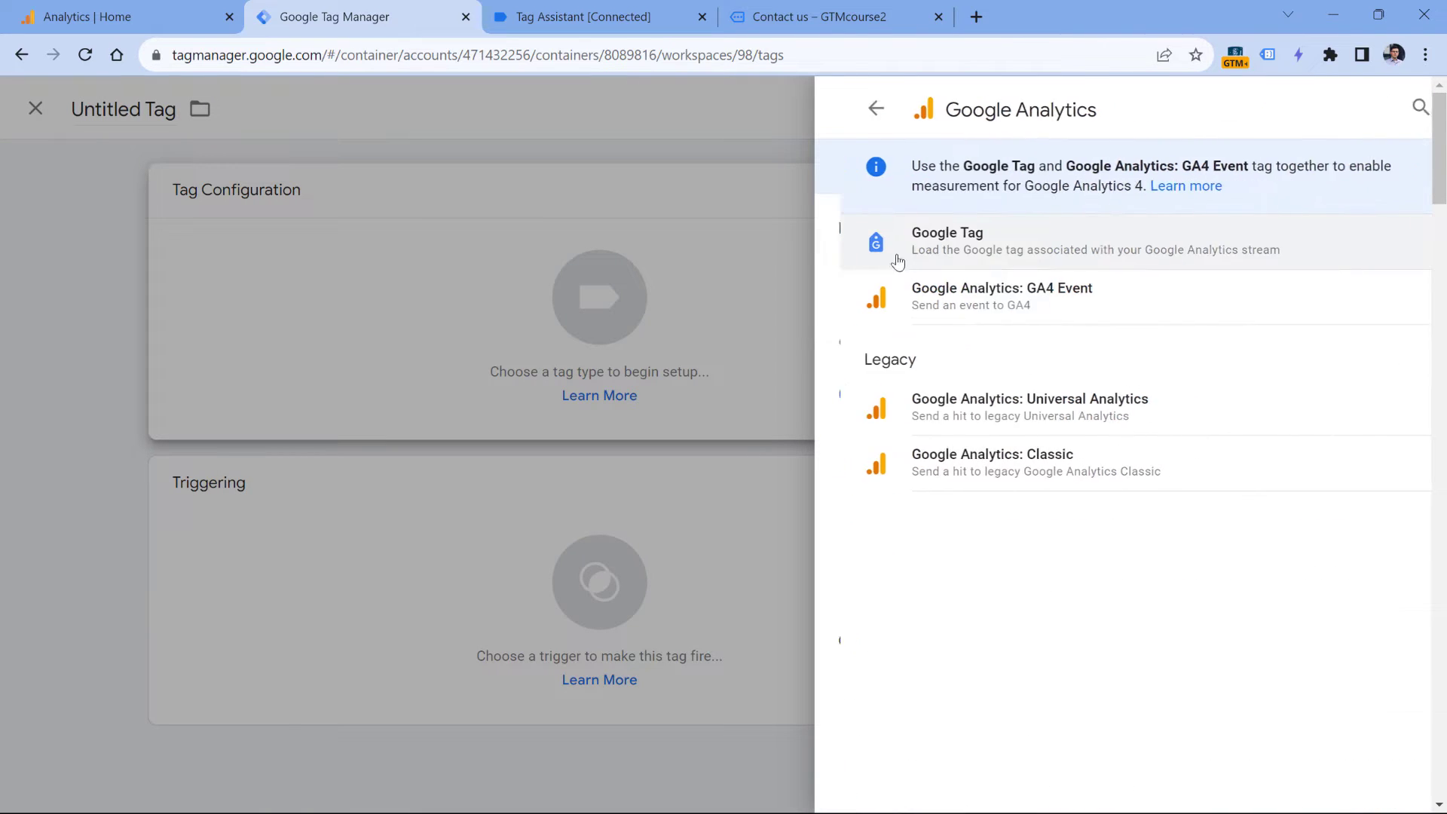
click(984, 304)
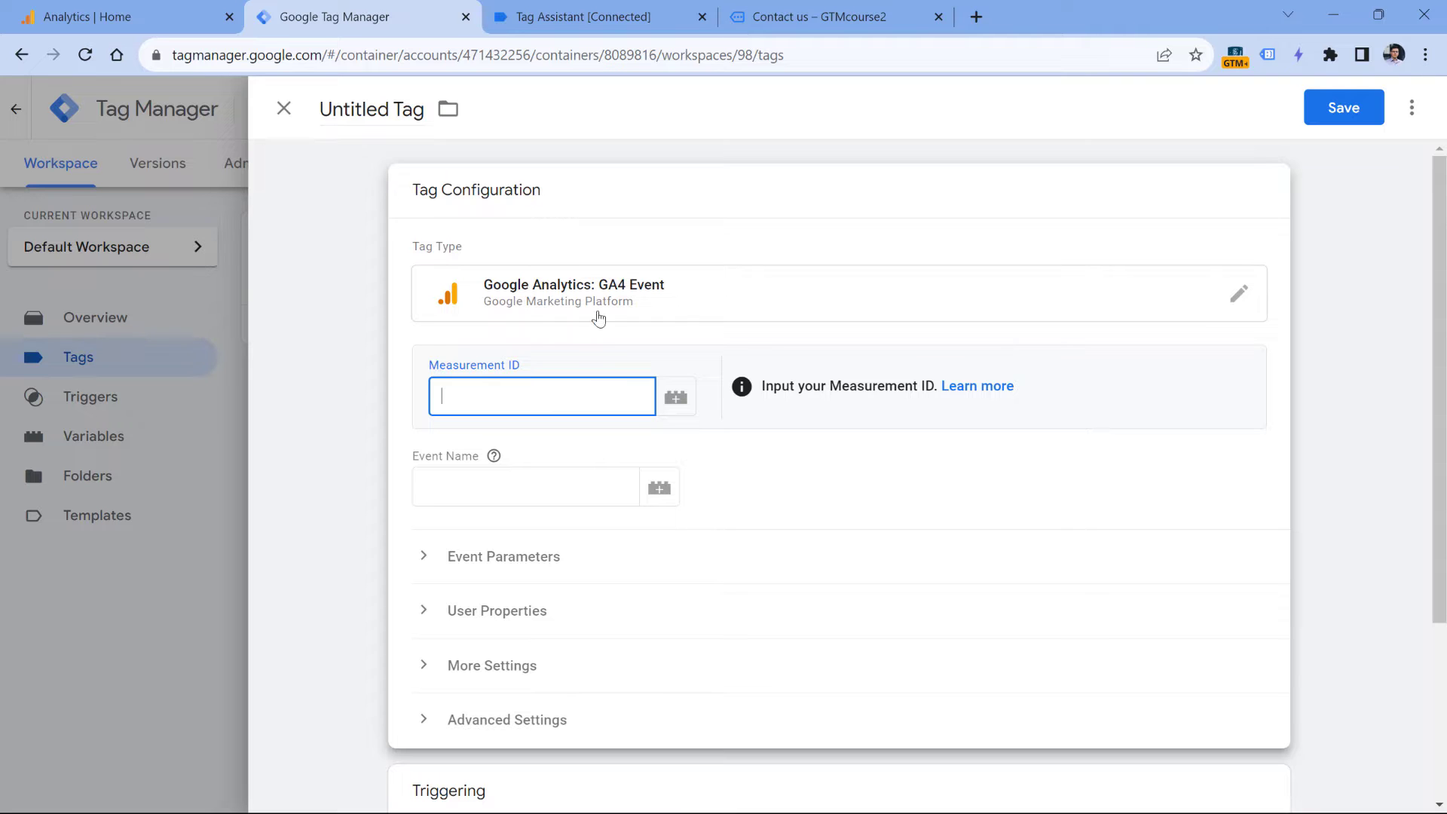
Set the tag's Measurement ID to the ga4 measurement id variable and its event name to form_submission
click(676, 397)
click(417, 517)
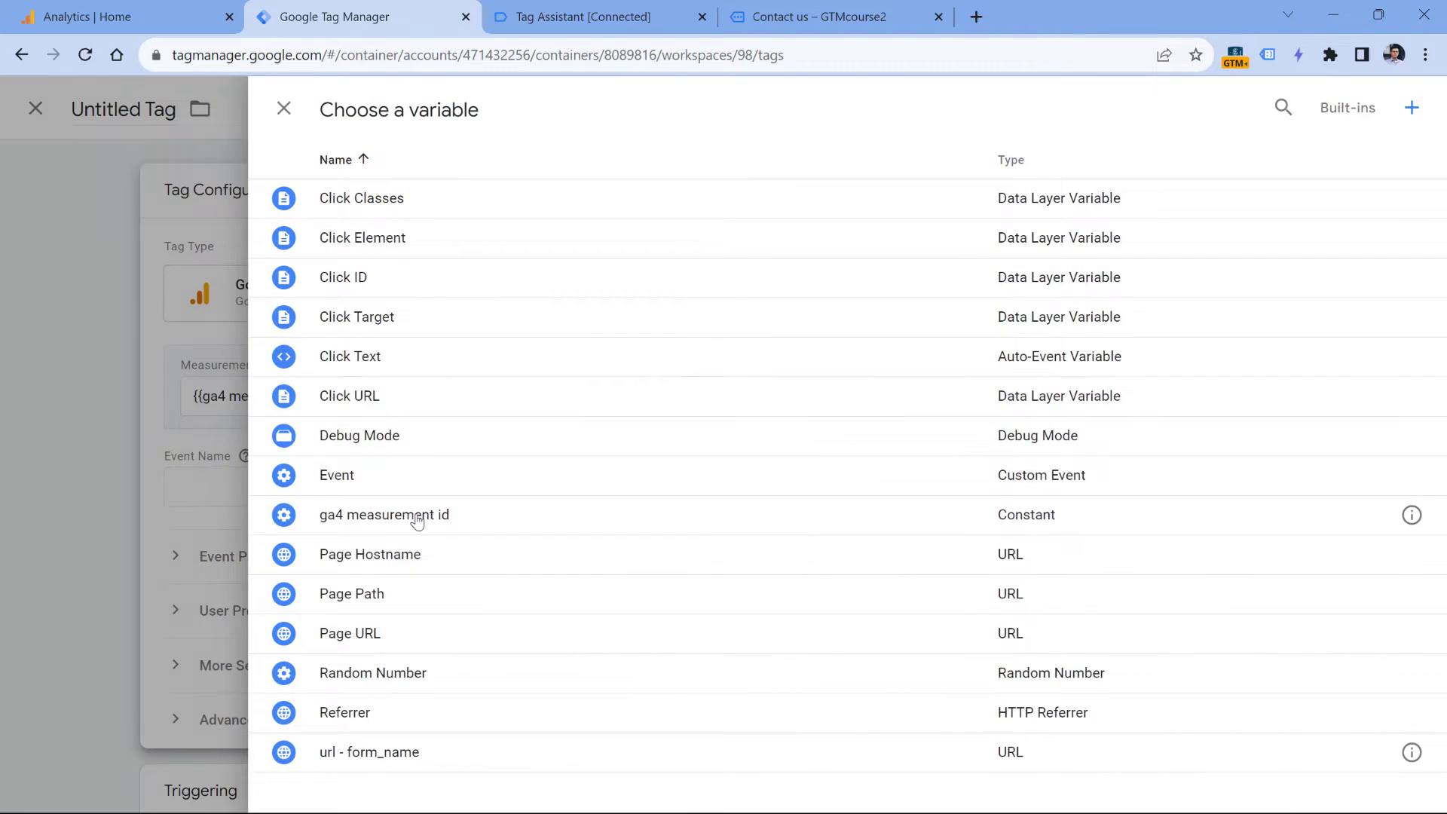
click(532, 497)
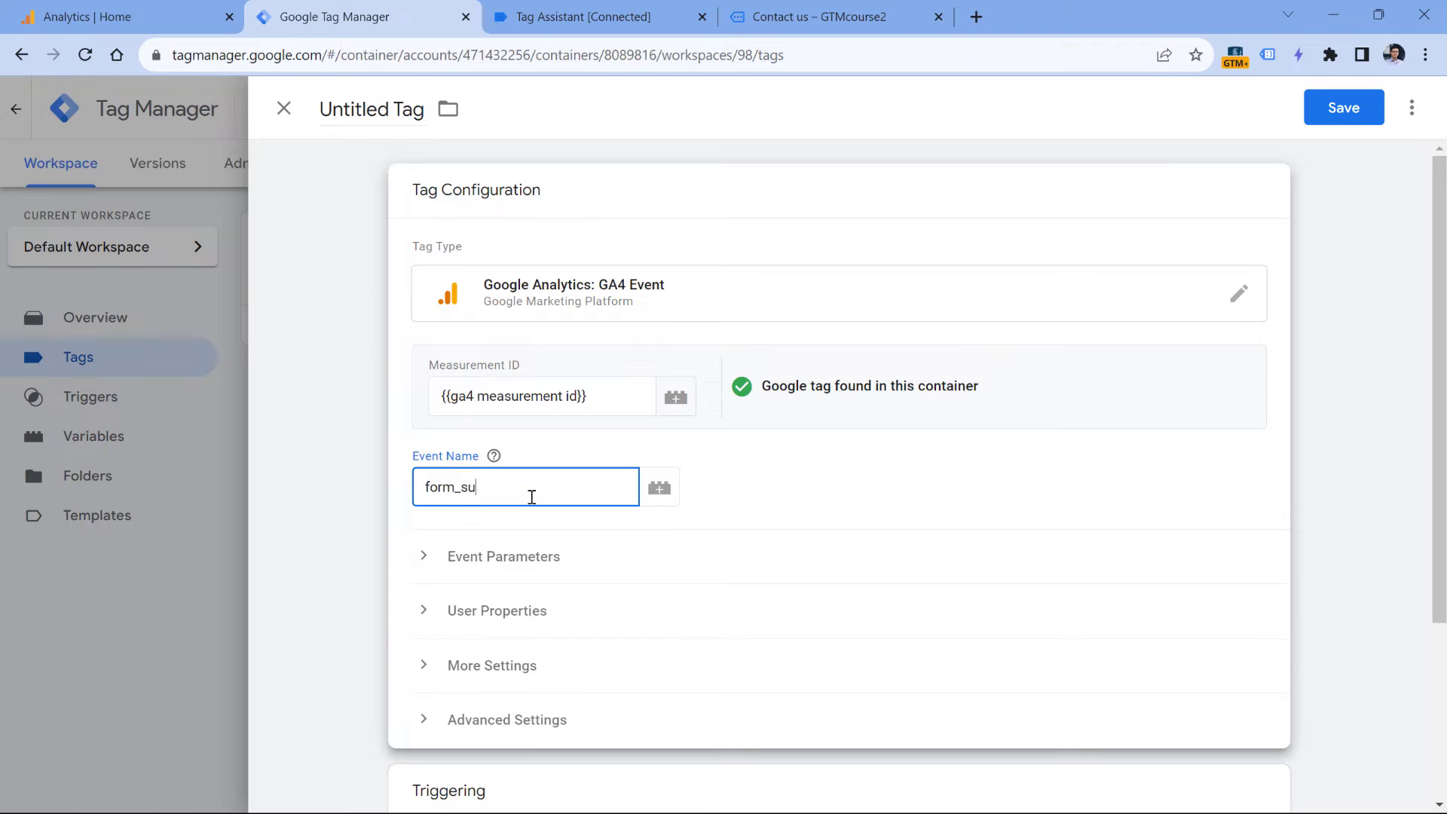
Add an event parameter named form_name to the tag, with the url - form_name variable as its value
click(486, 567)
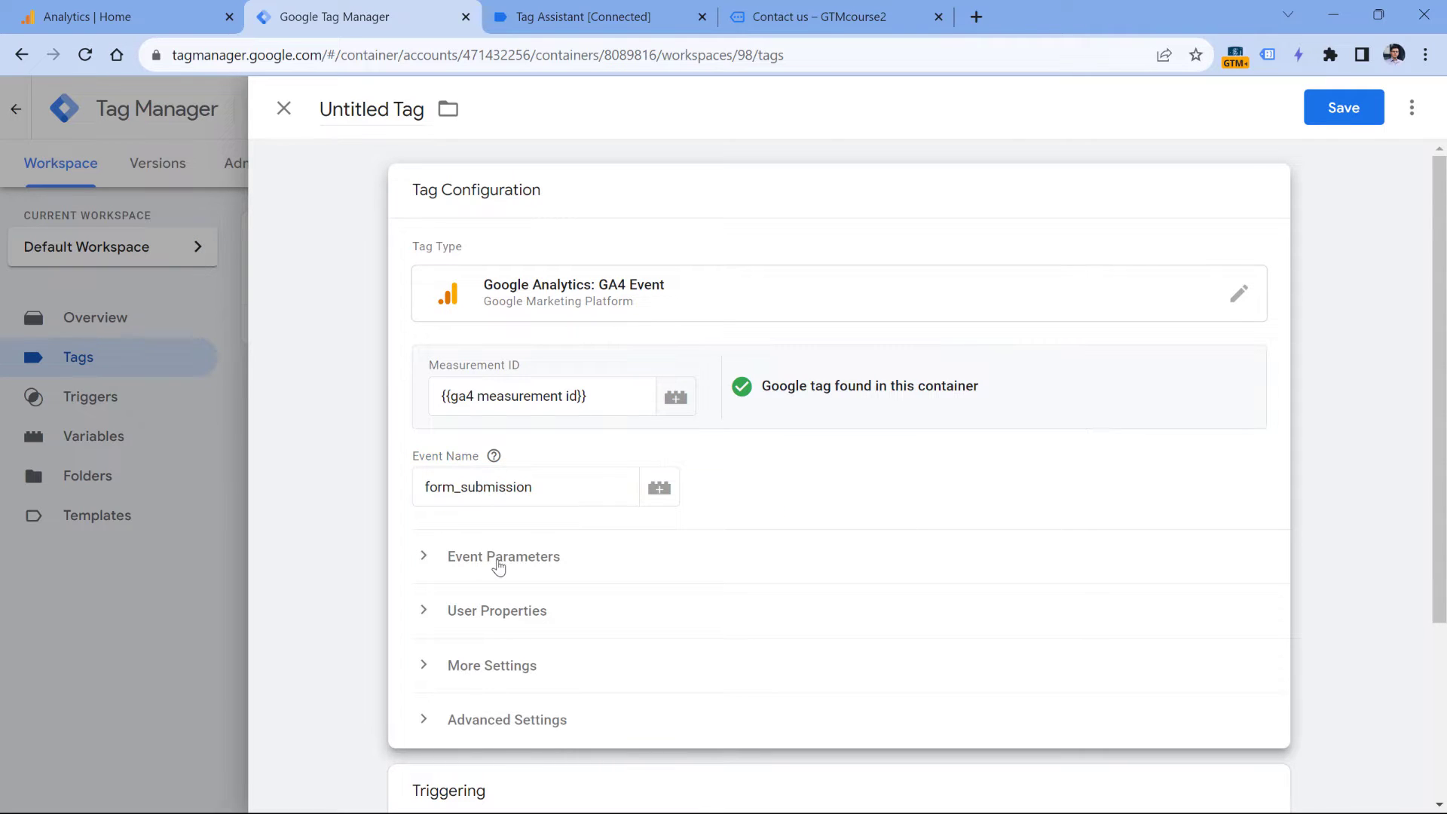
click(499, 566)
click(520, 693)
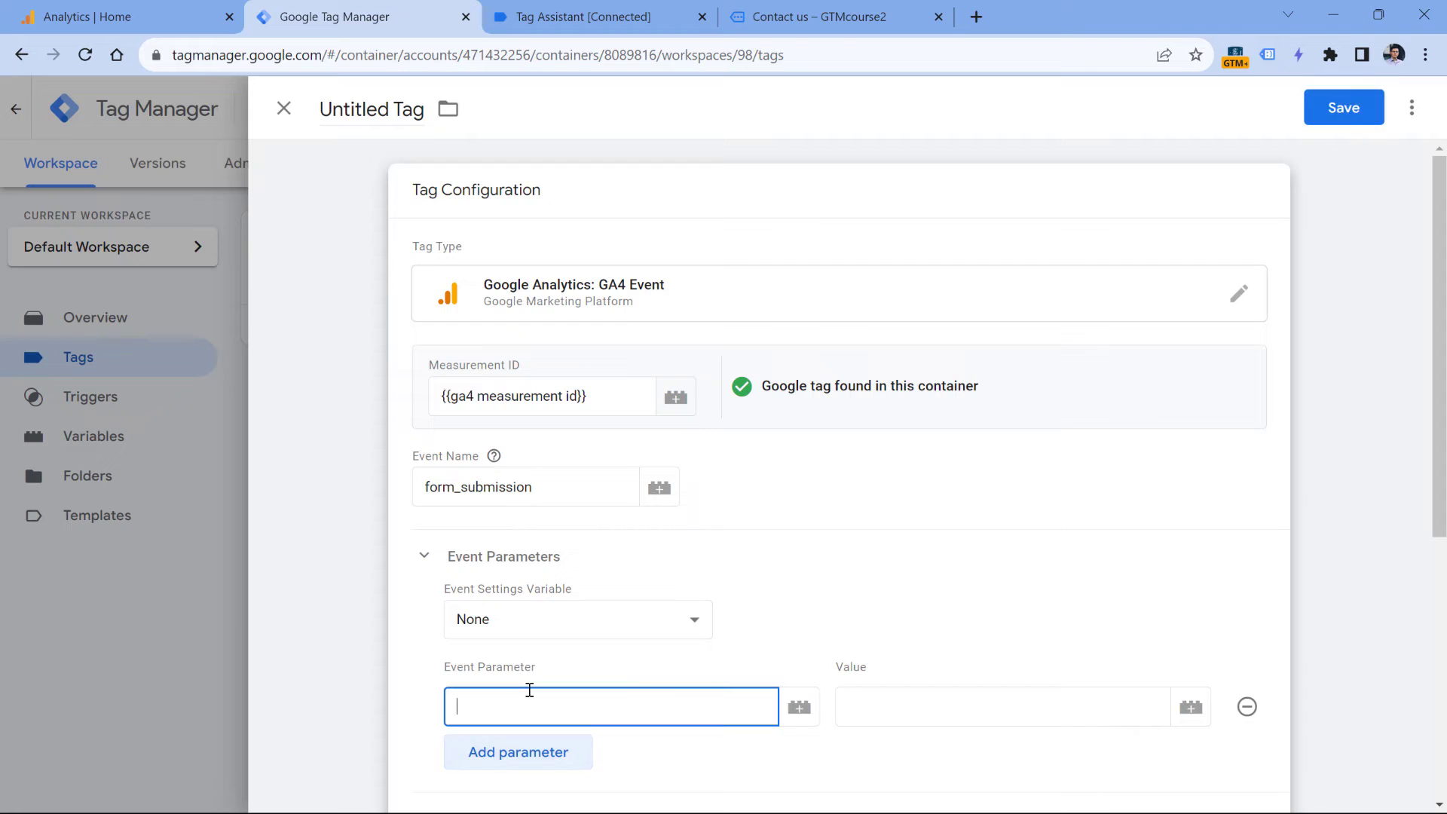
text(form_name)
click(911, 708)
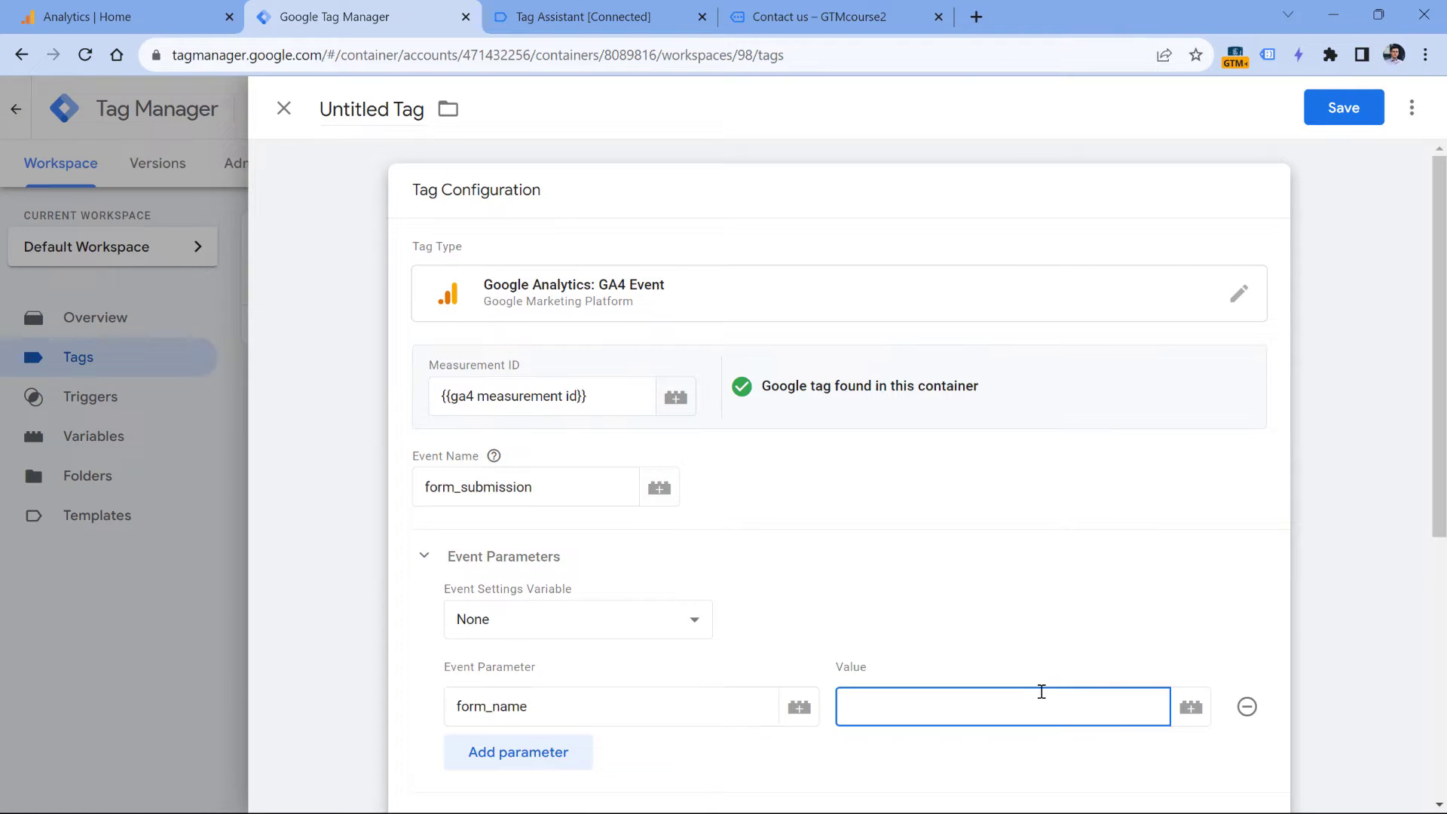
click(1189, 707)
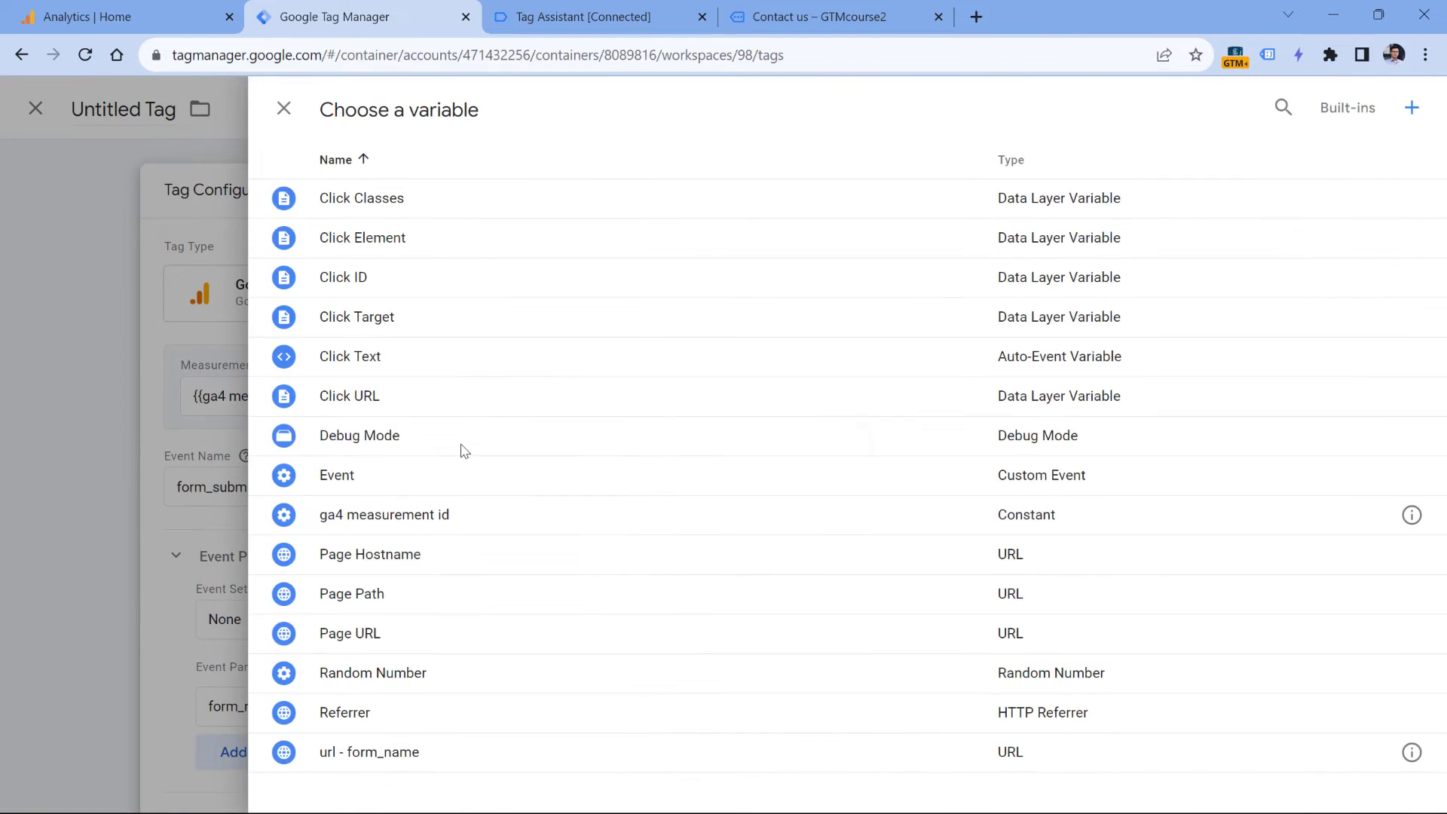
click(388, 752)
scroll(491, 388, down, 3)
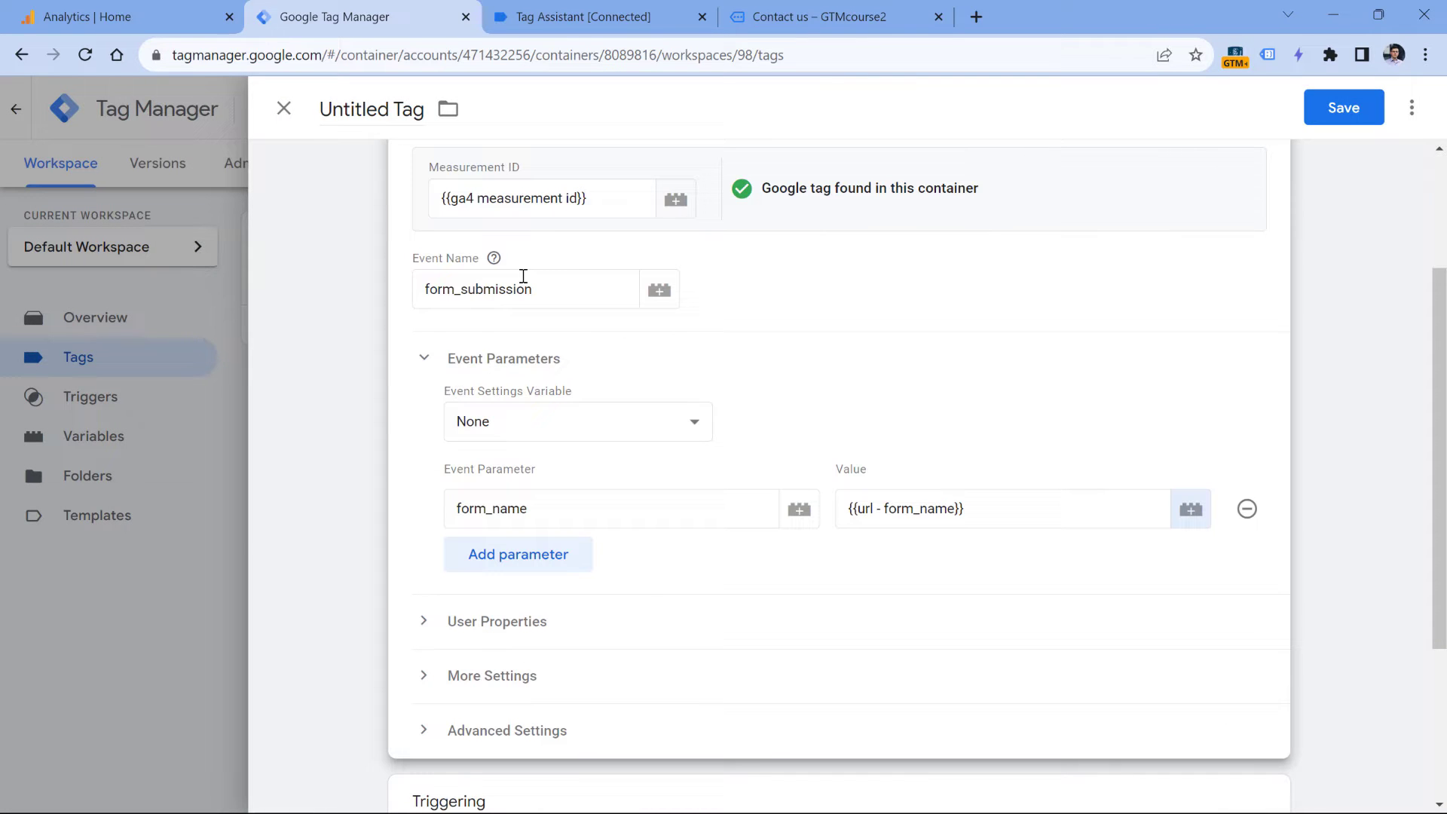
double_click(510, 507)
click(971, 508)
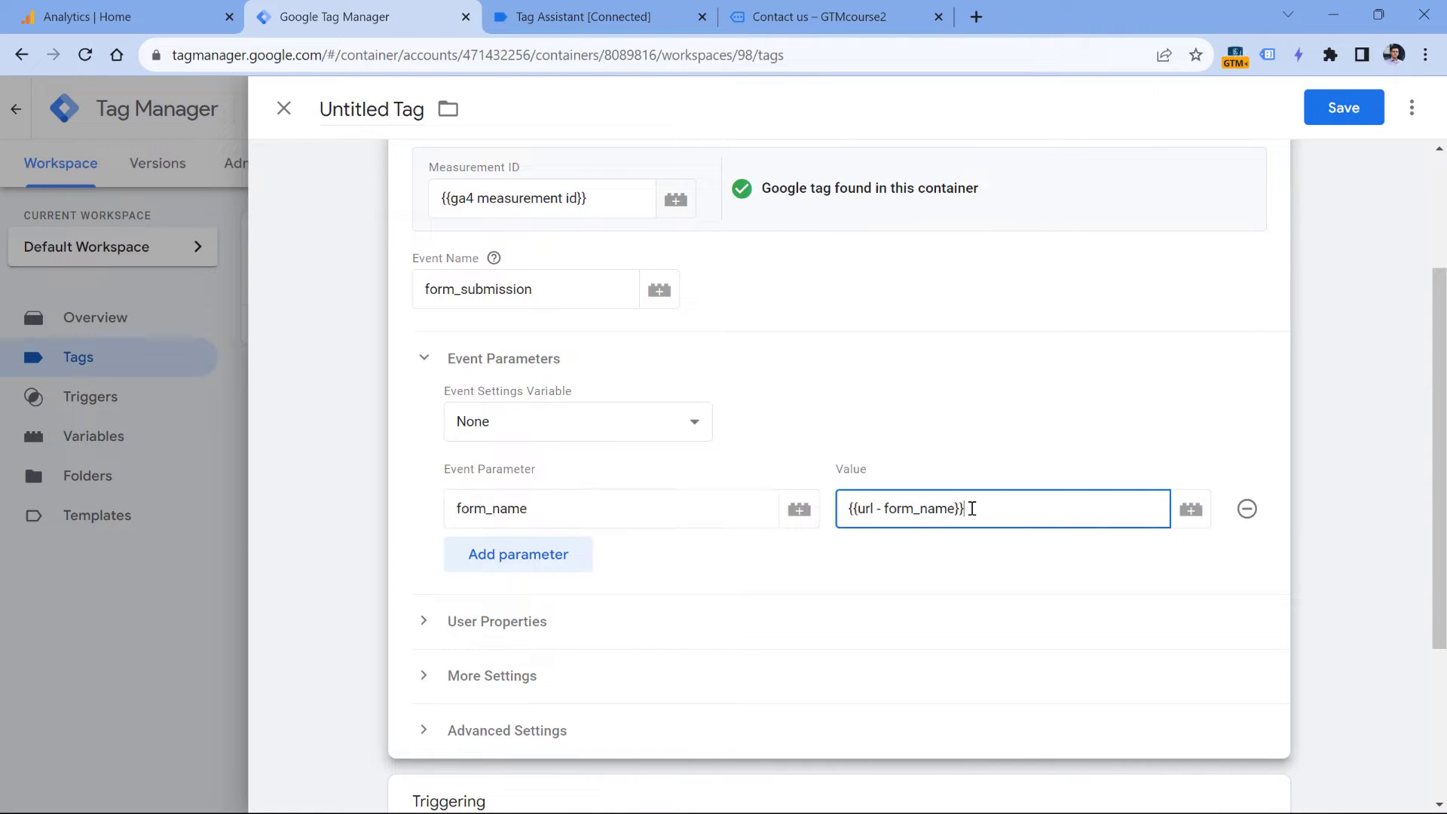
drag(972, 508, 857, 509)
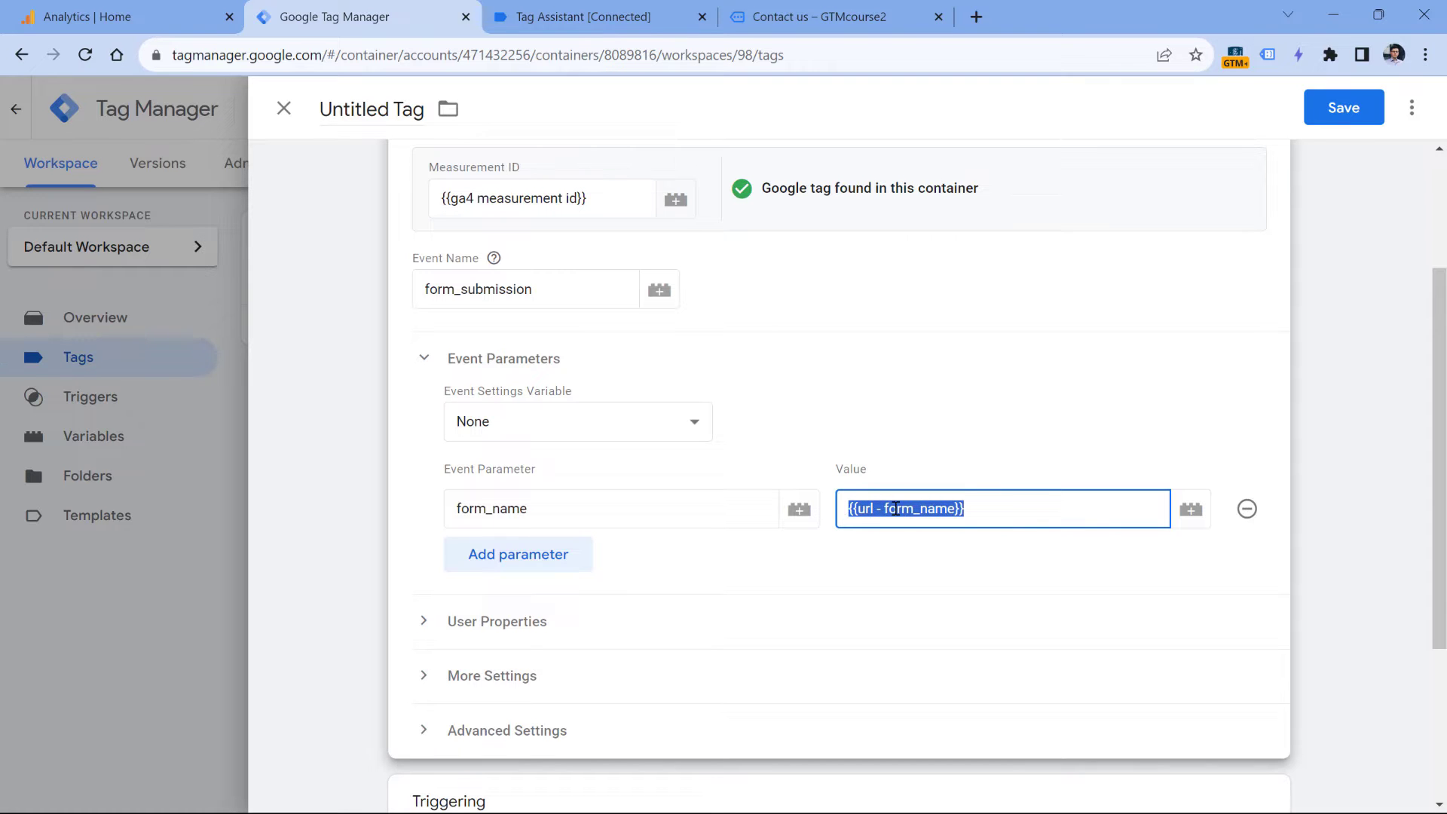
Assign the DOM - thank you page trigger to the tag and save it as "GA4 event - form_submission"
scroll(776, 377, down, 3)
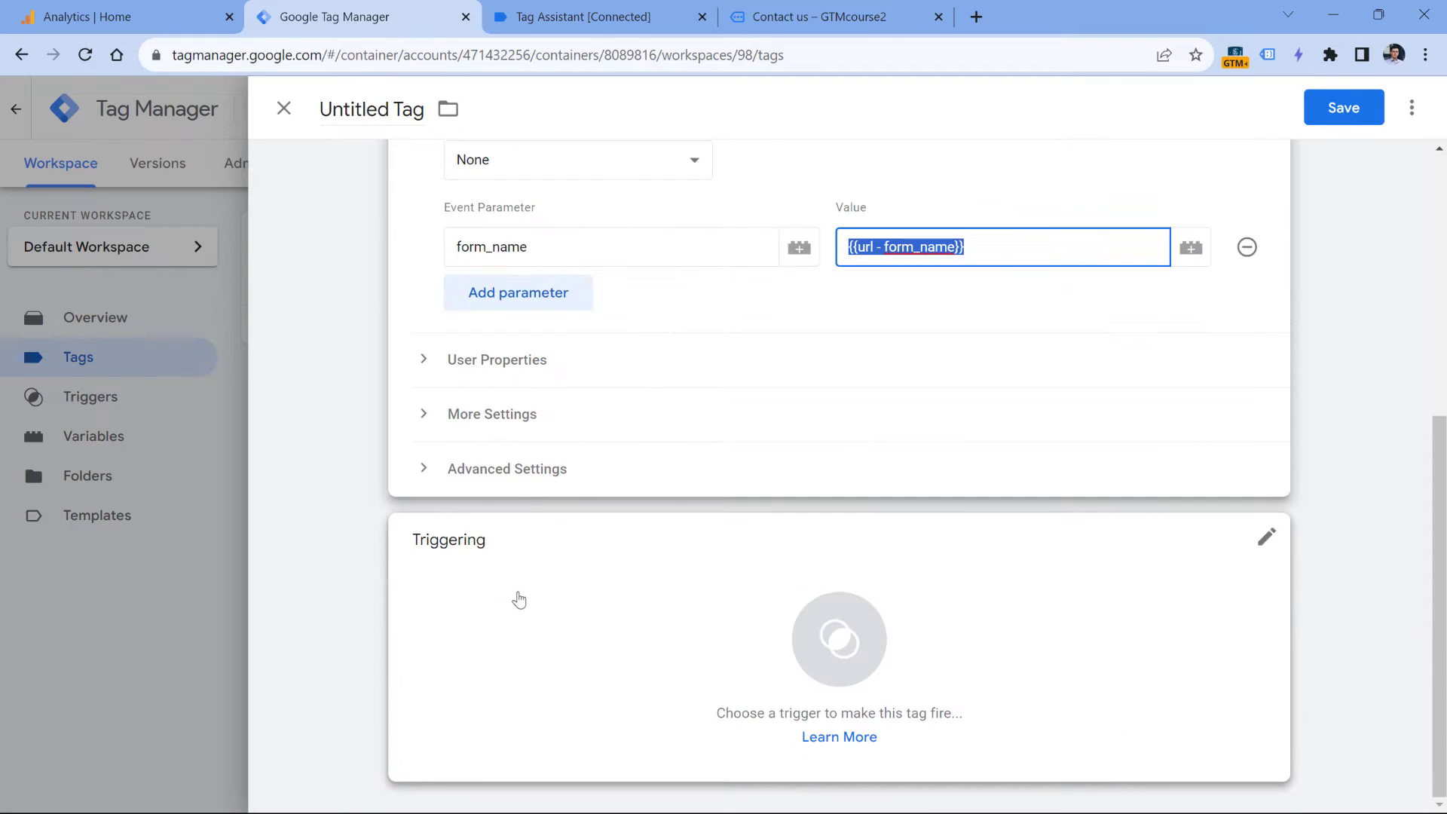
click(513, 607)
click(369, 542)
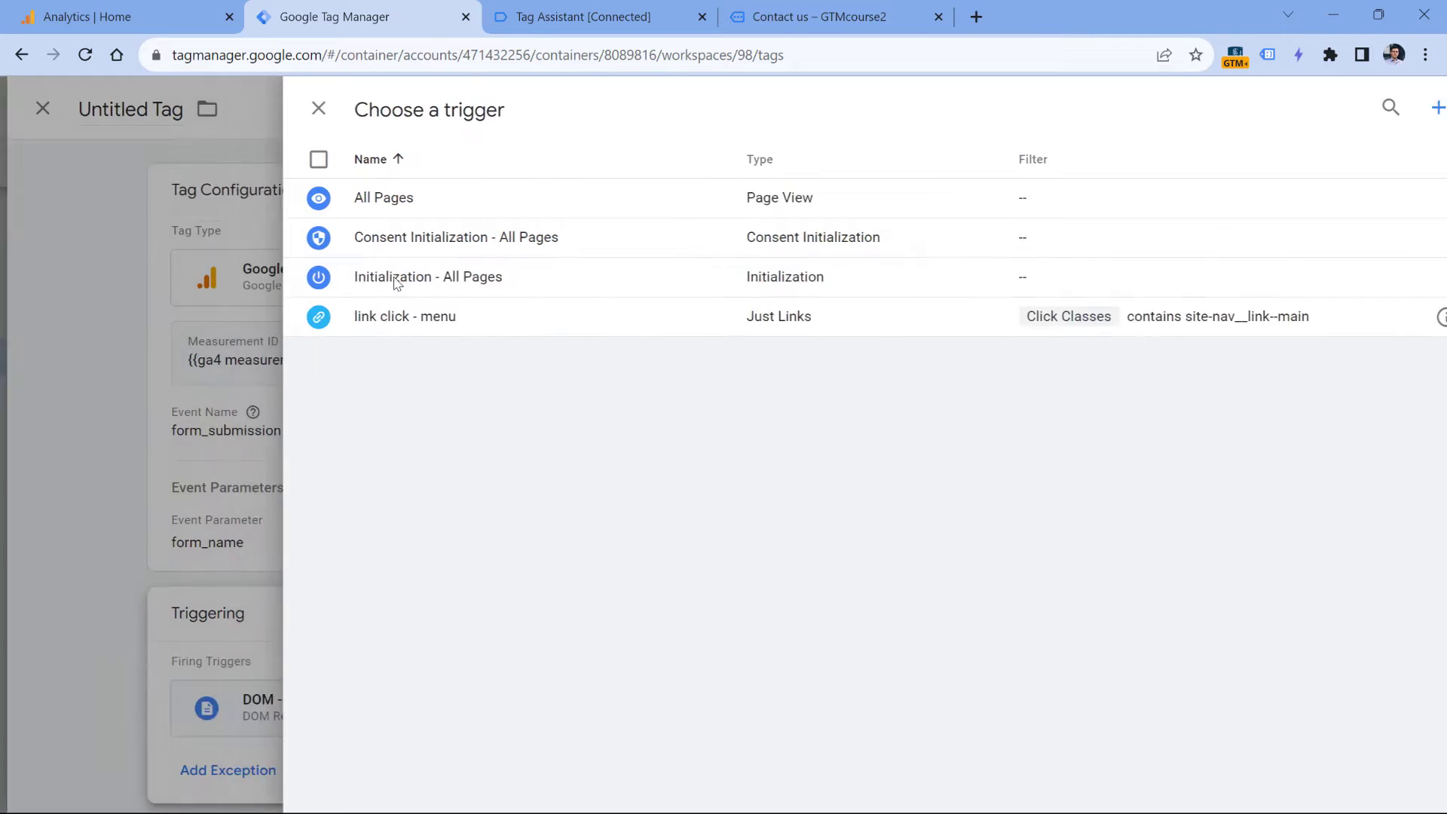
click(359, 108)
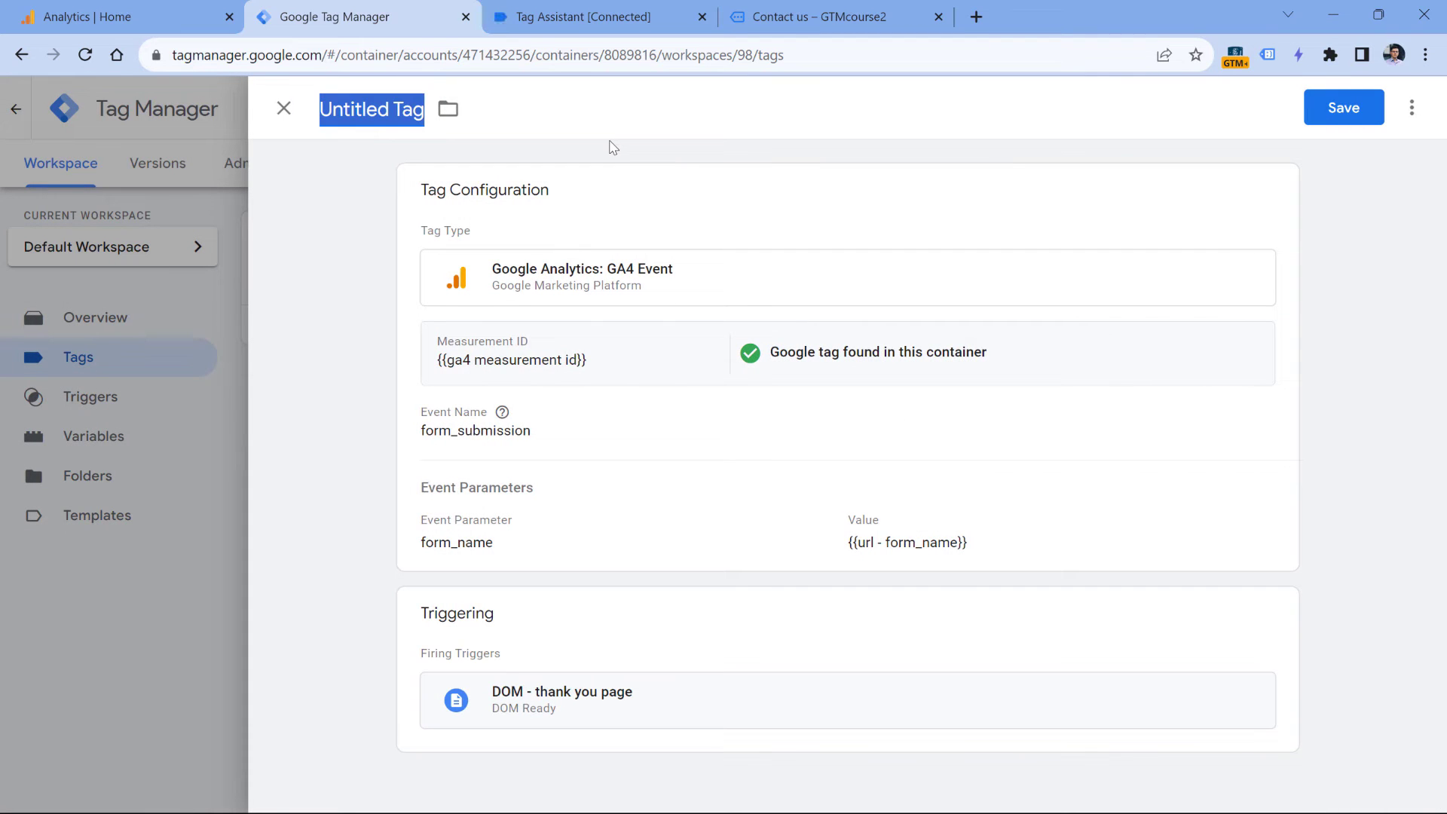
text(GA4 event - form_submission)
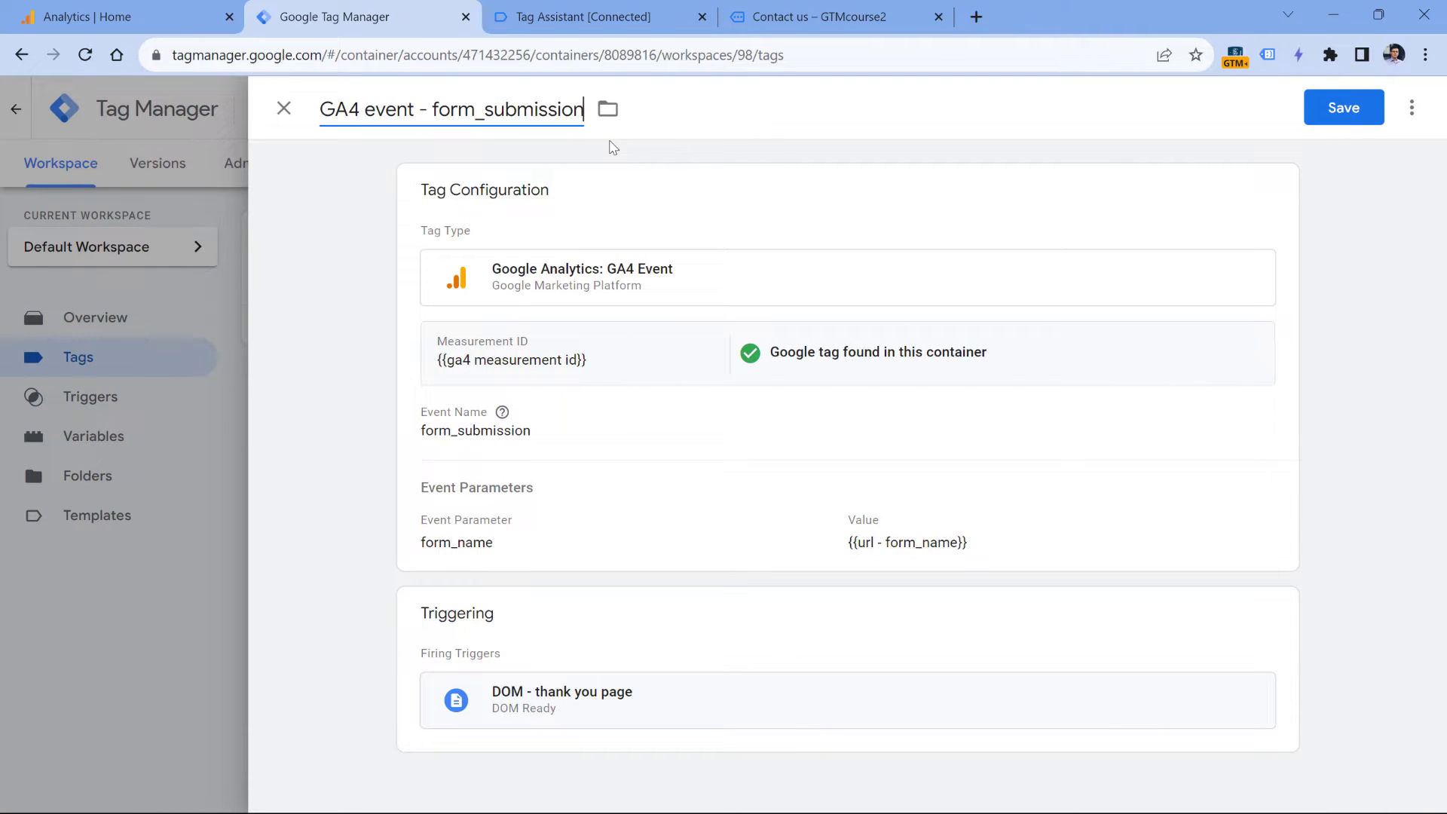
click(1331, 106)
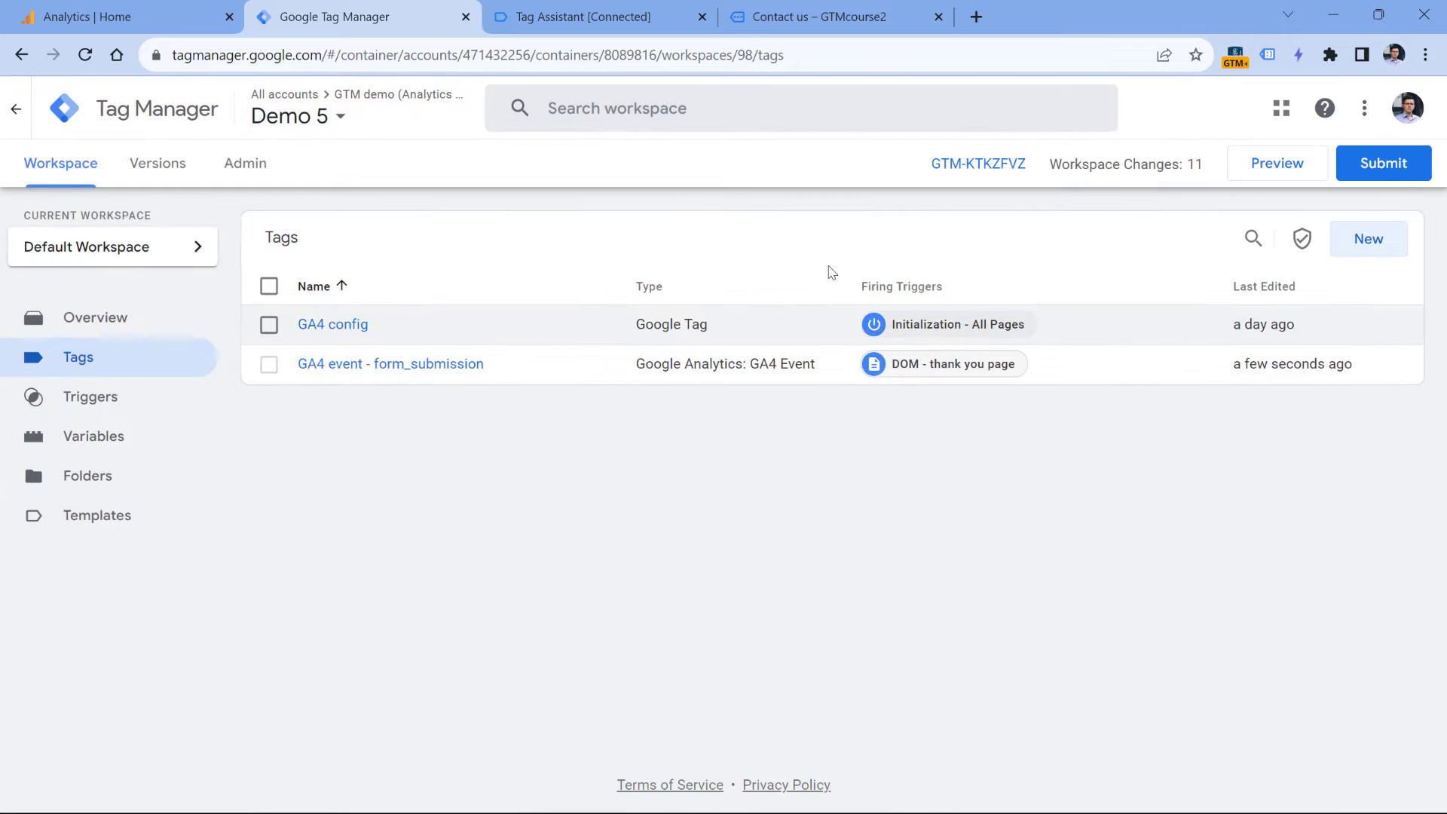
Start preview mode for the updated container and continue to its debug session in Tag Assistant
click(1275, 165)
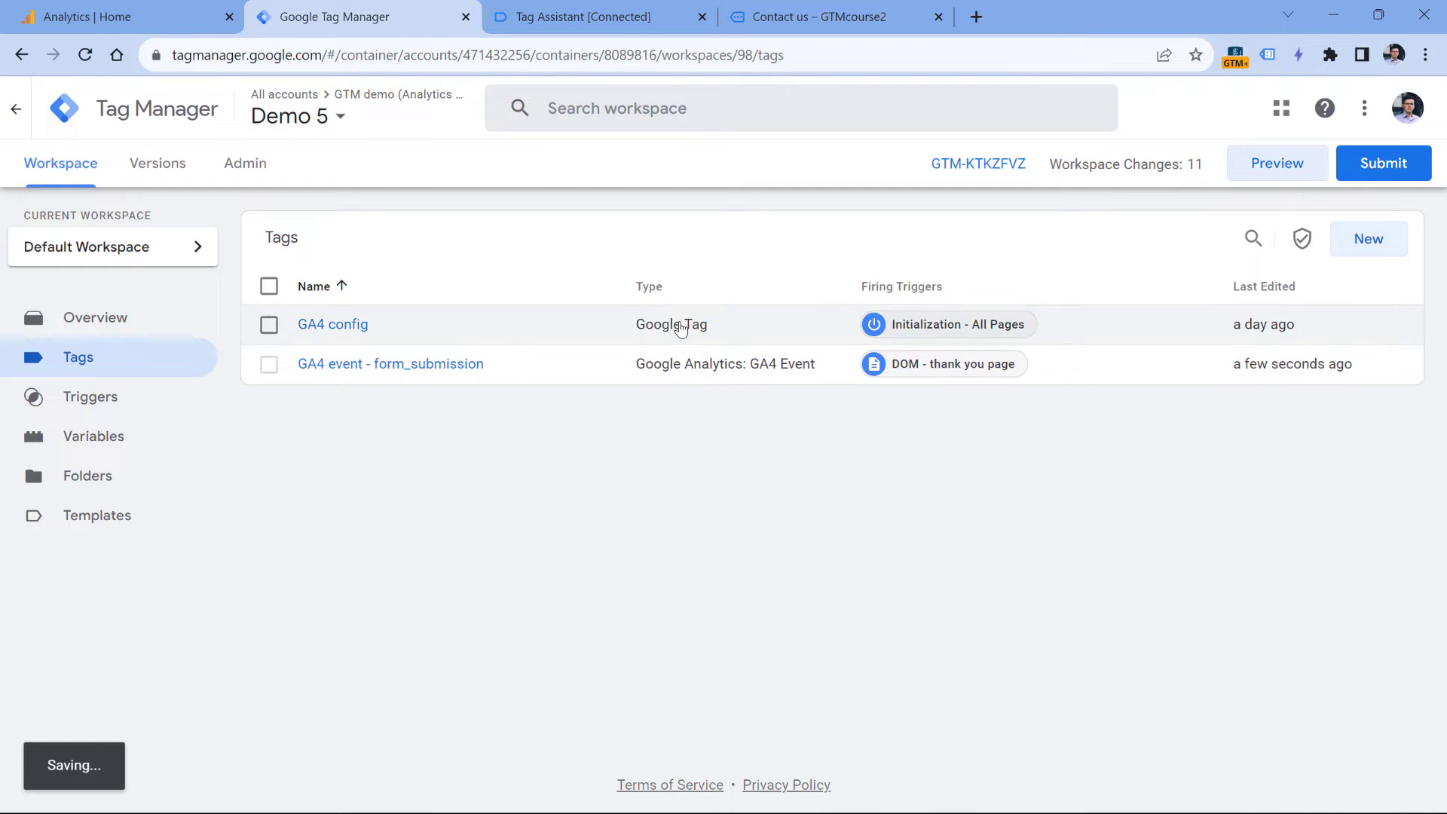
click(743, 444)
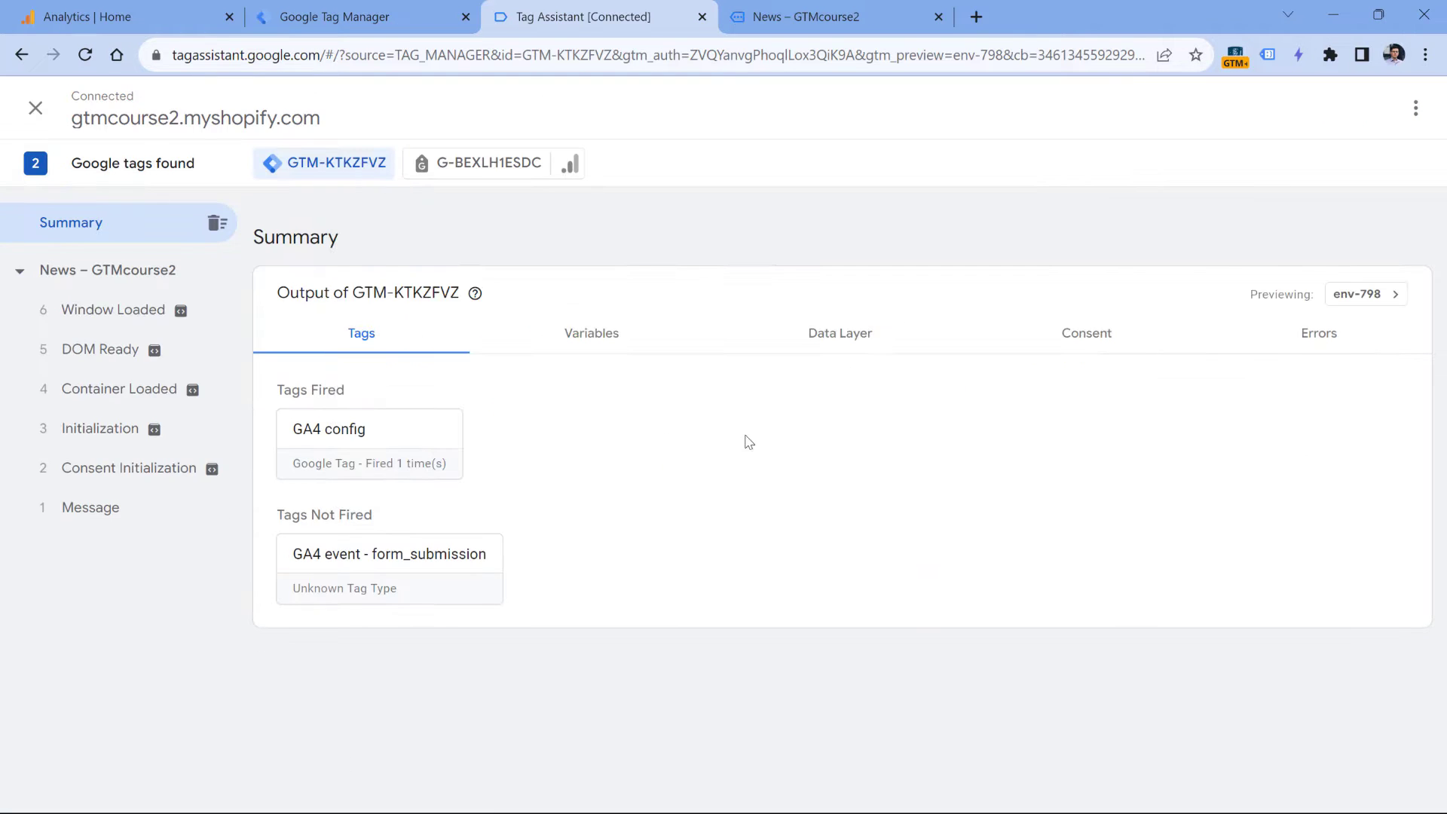
Switch to the shop's blog page, open the "Form example for URL variable" post, and submit its form with a test e-mail address
click(765, 16)
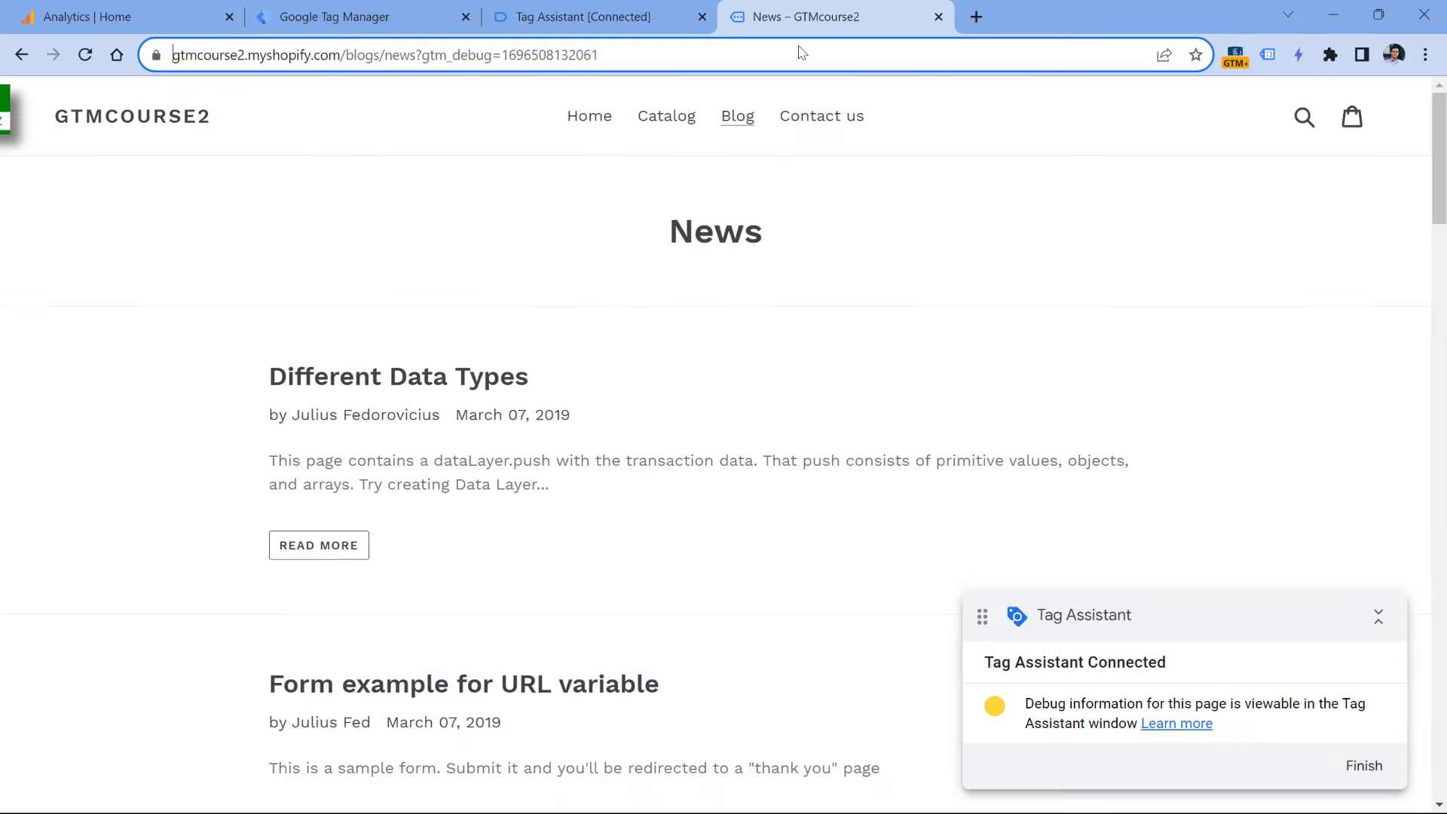
scroll(422, 283, down, 5)
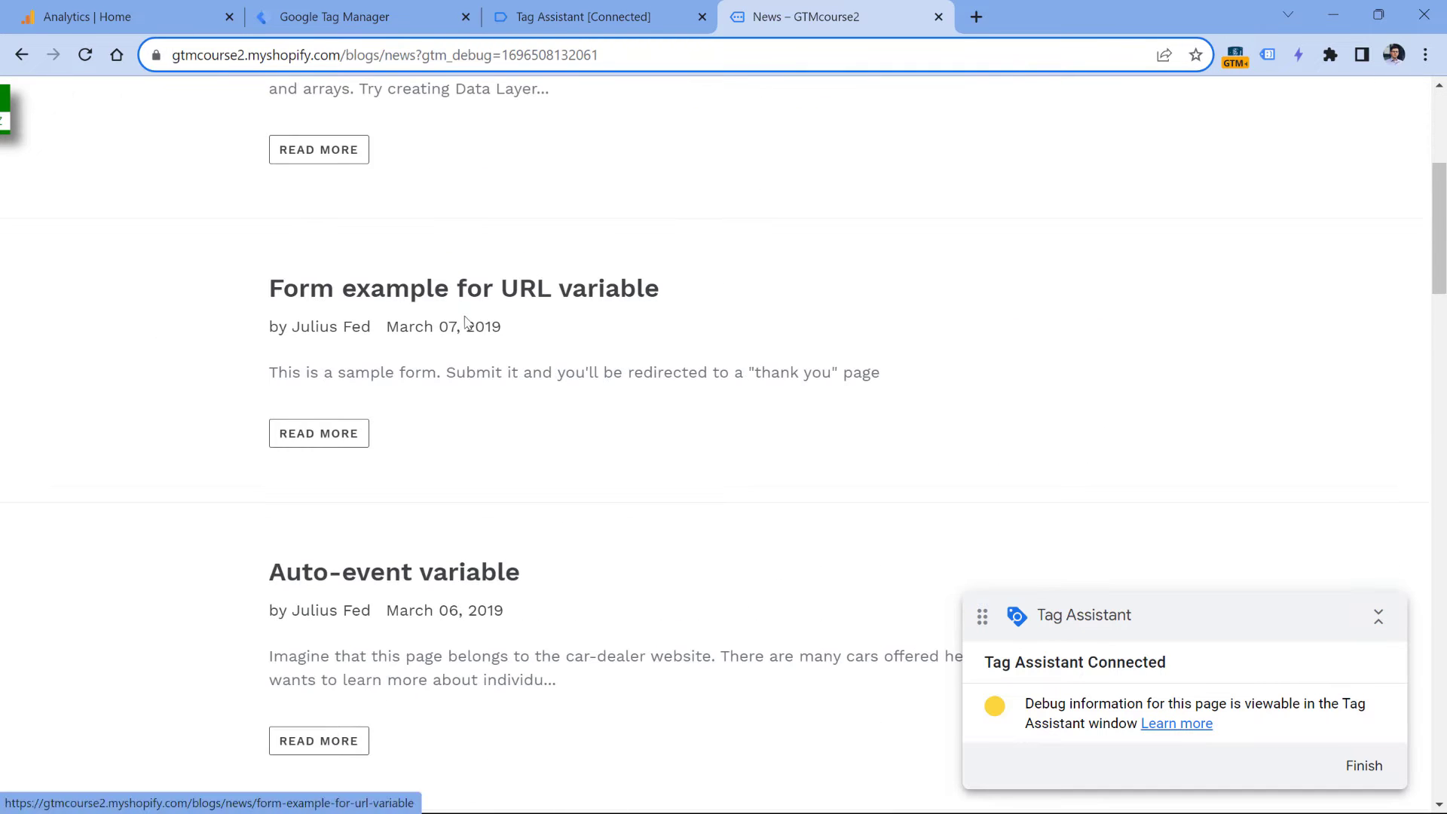
click(450, 301)
click(391, 404)
text(asd)
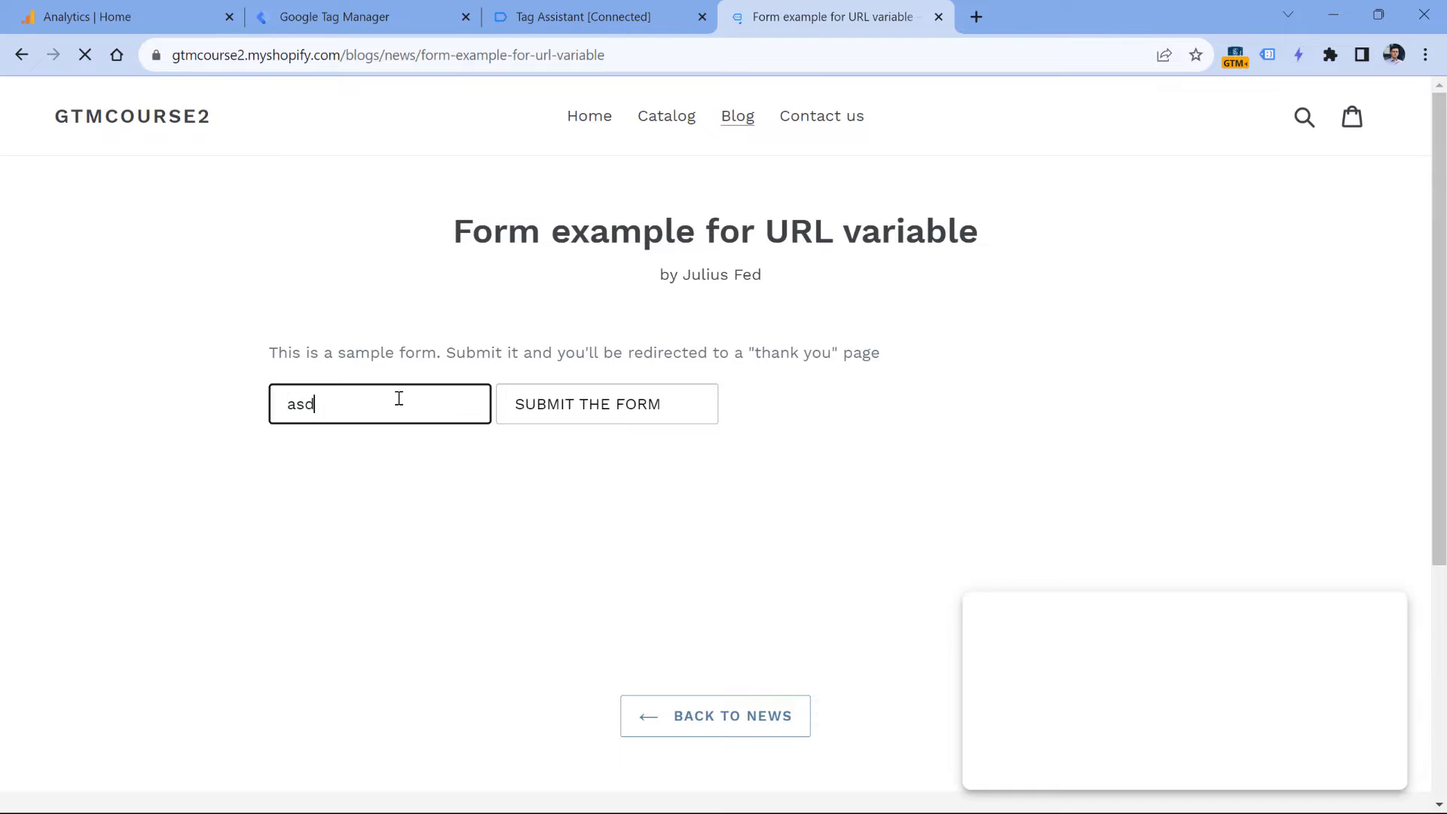
text(@asd.com)
click(527, 399)
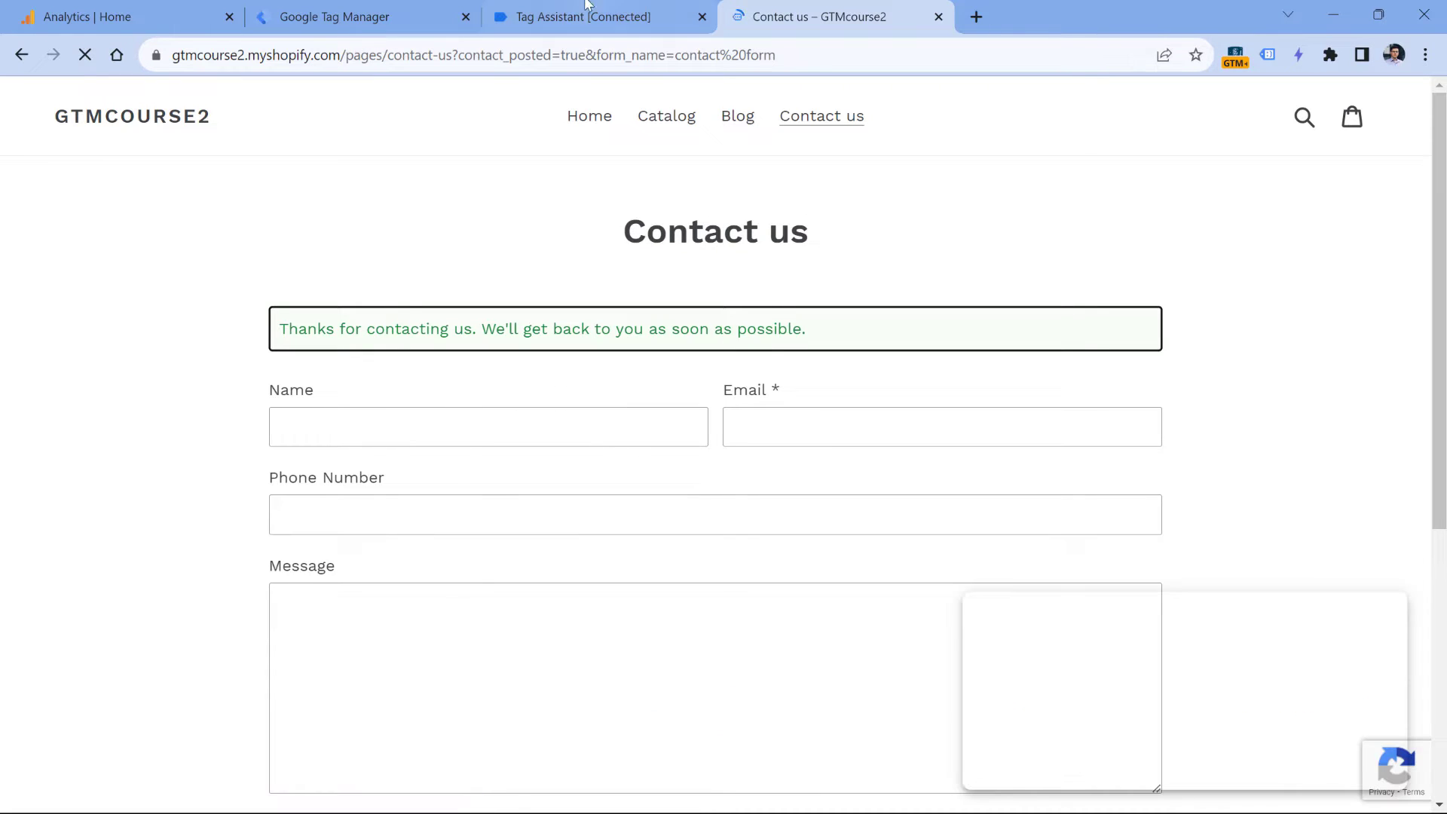
In Tag Assistant, check the url - form_name variable's value at the Contact us page's DOM Ready event
click(600, 18)
click(85, 351)
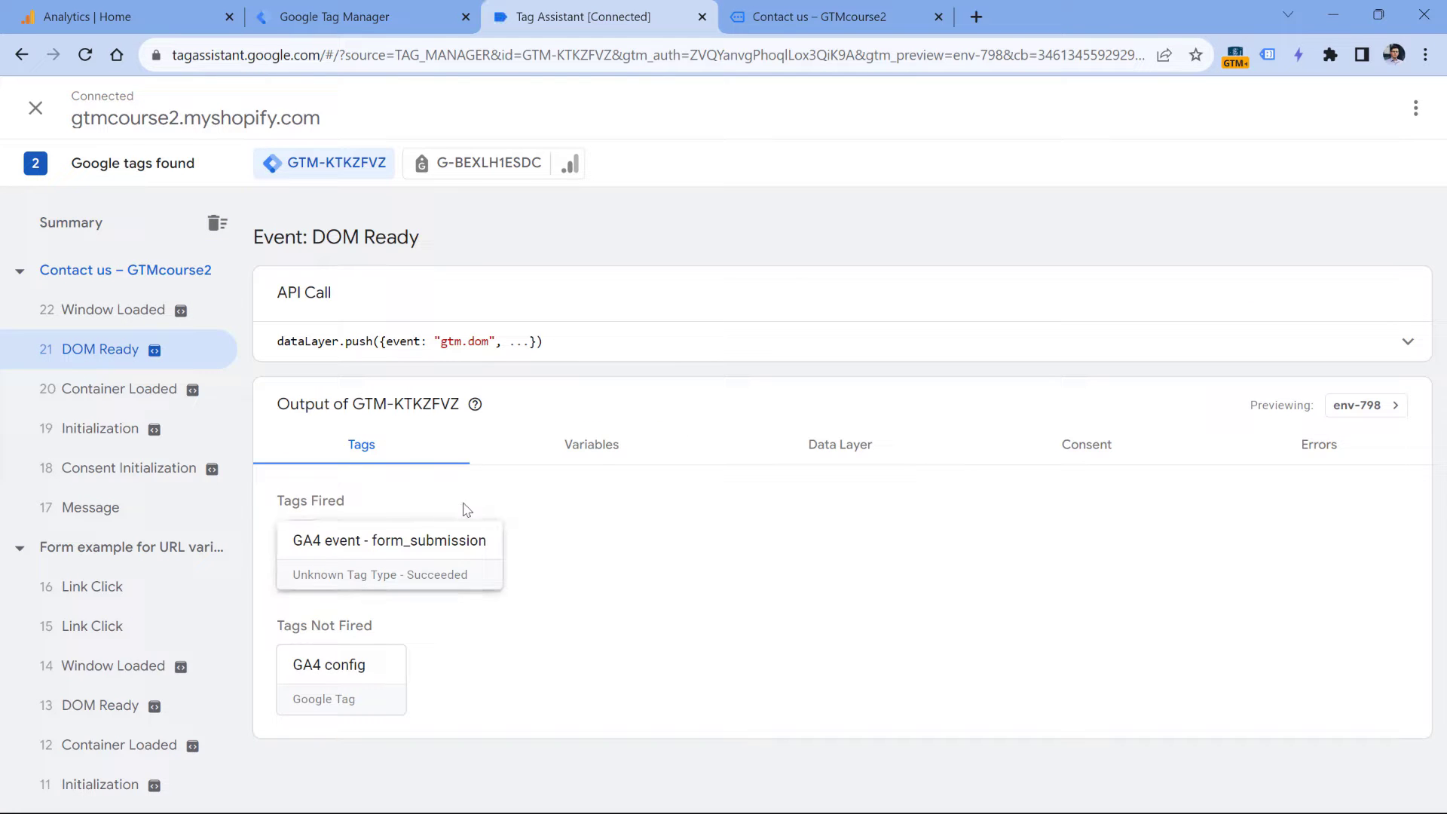
click(588, 450)
scroll(480, 567, down, 4)
triple_click(703, 756)
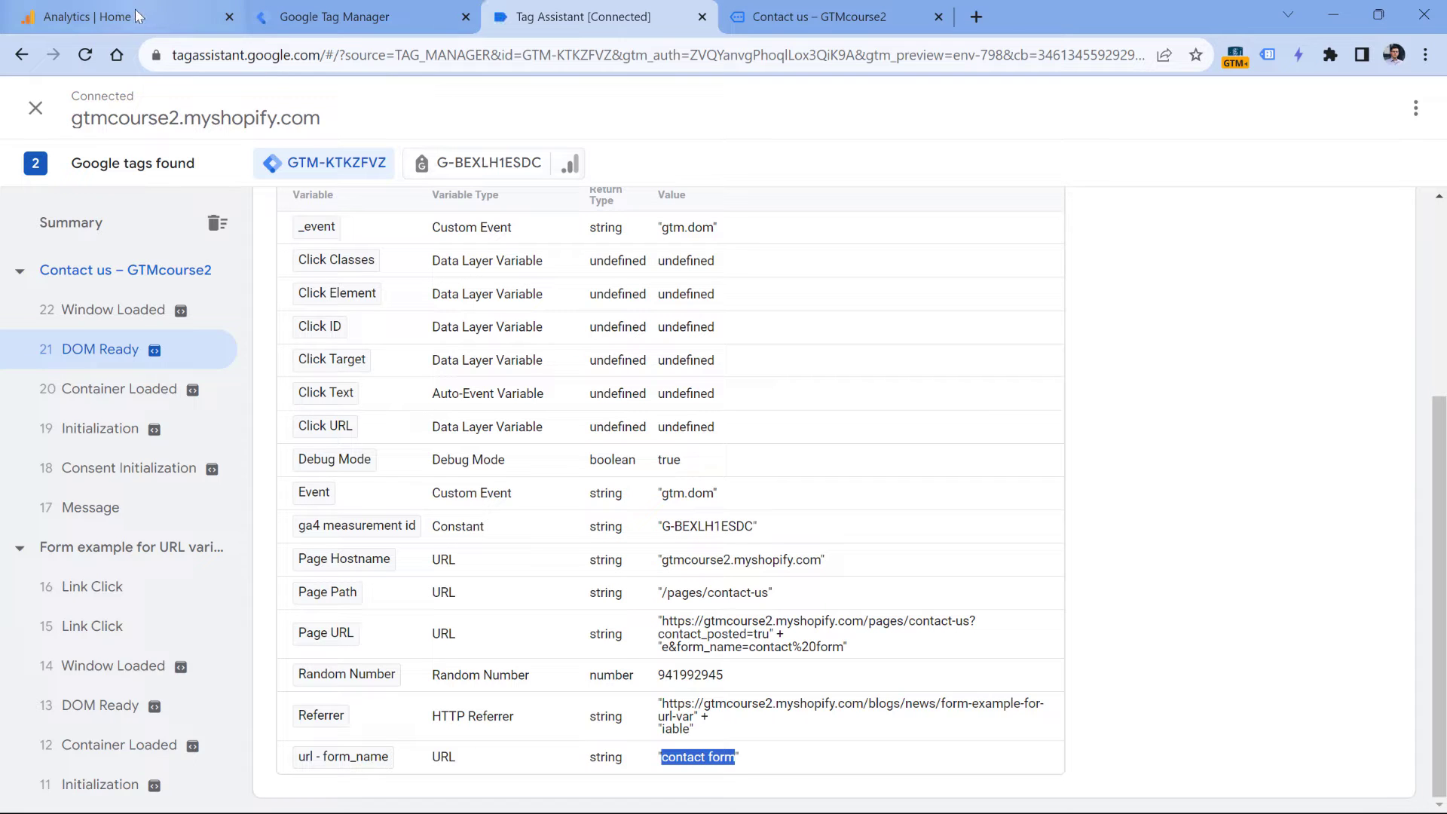
Open DebugView in Google Analytics and inspect the form_name parameter of the form_submission event
mouse_move(134, 9)
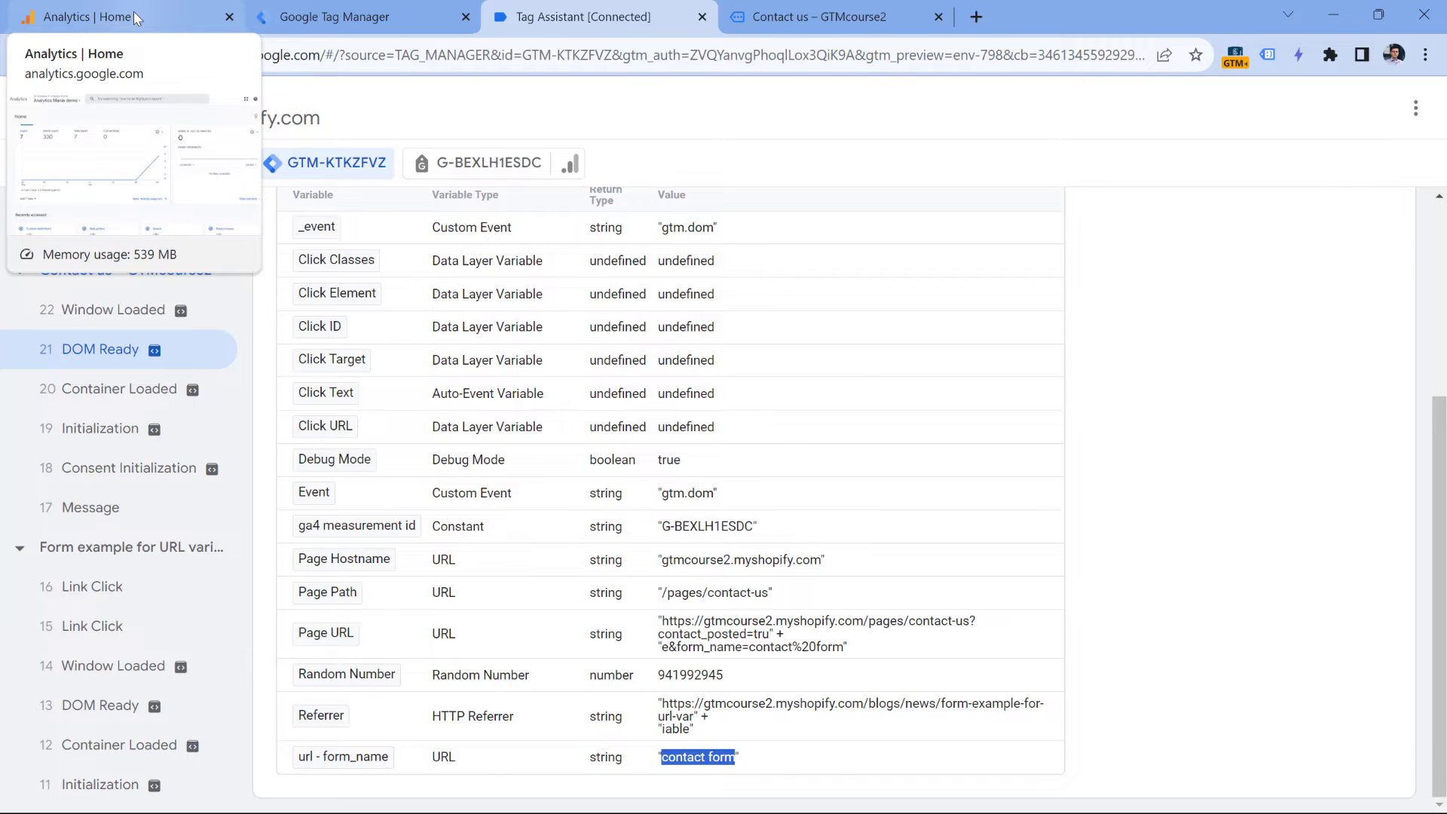
click(134, 13)
click(50, 772)
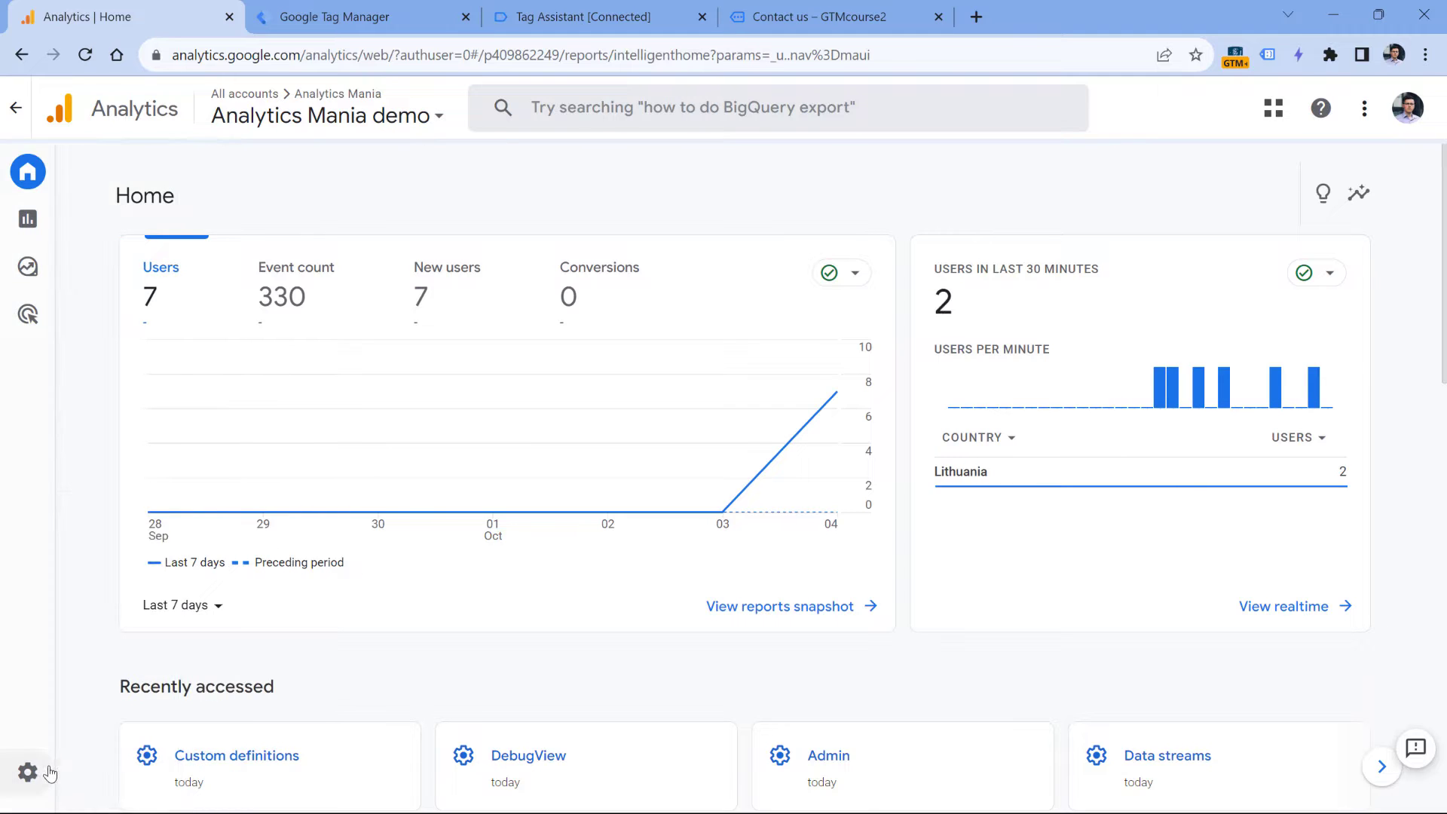
scroll(673, 643, down, 4)
click(673, 644)
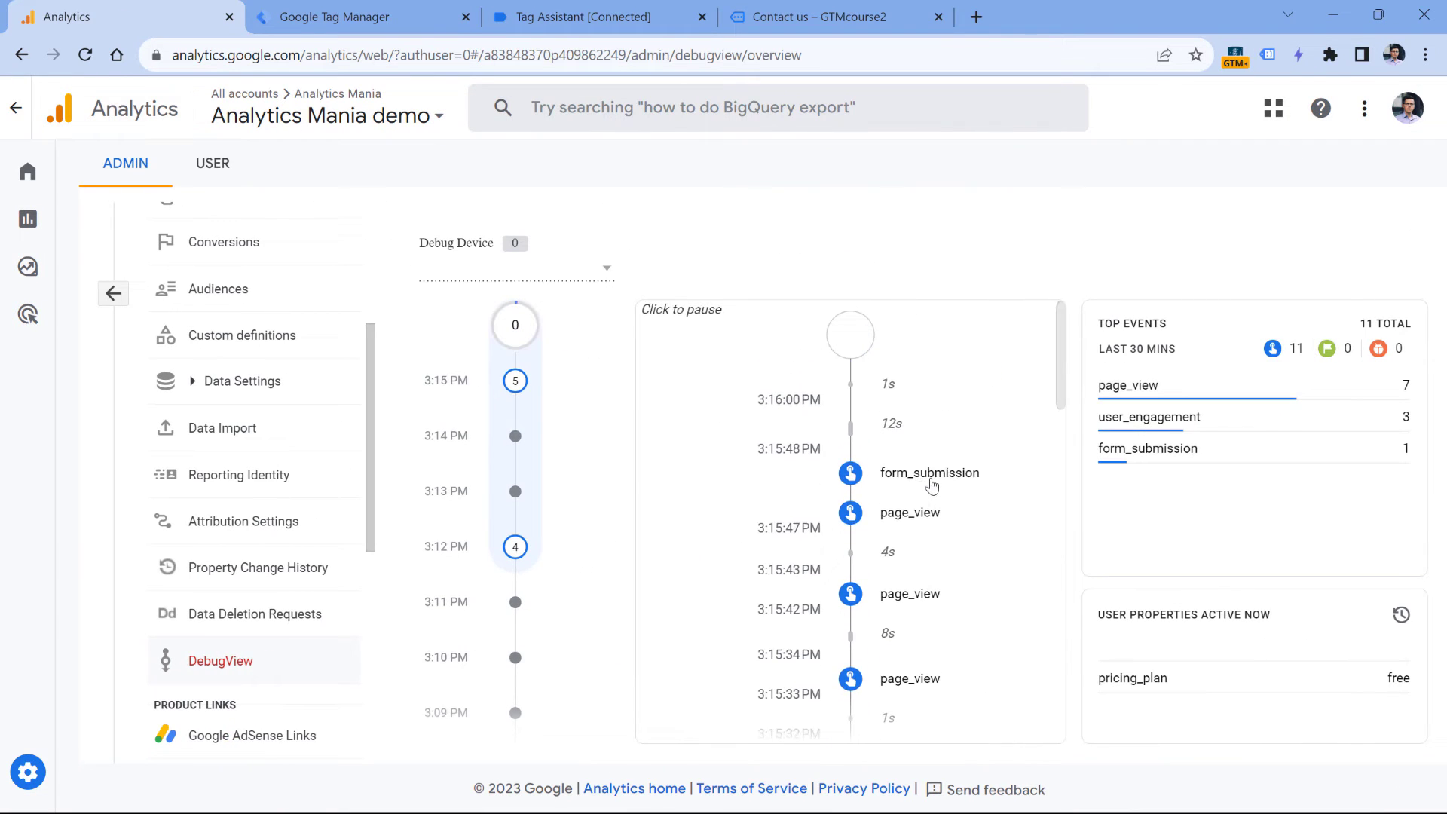
click(929, 482)
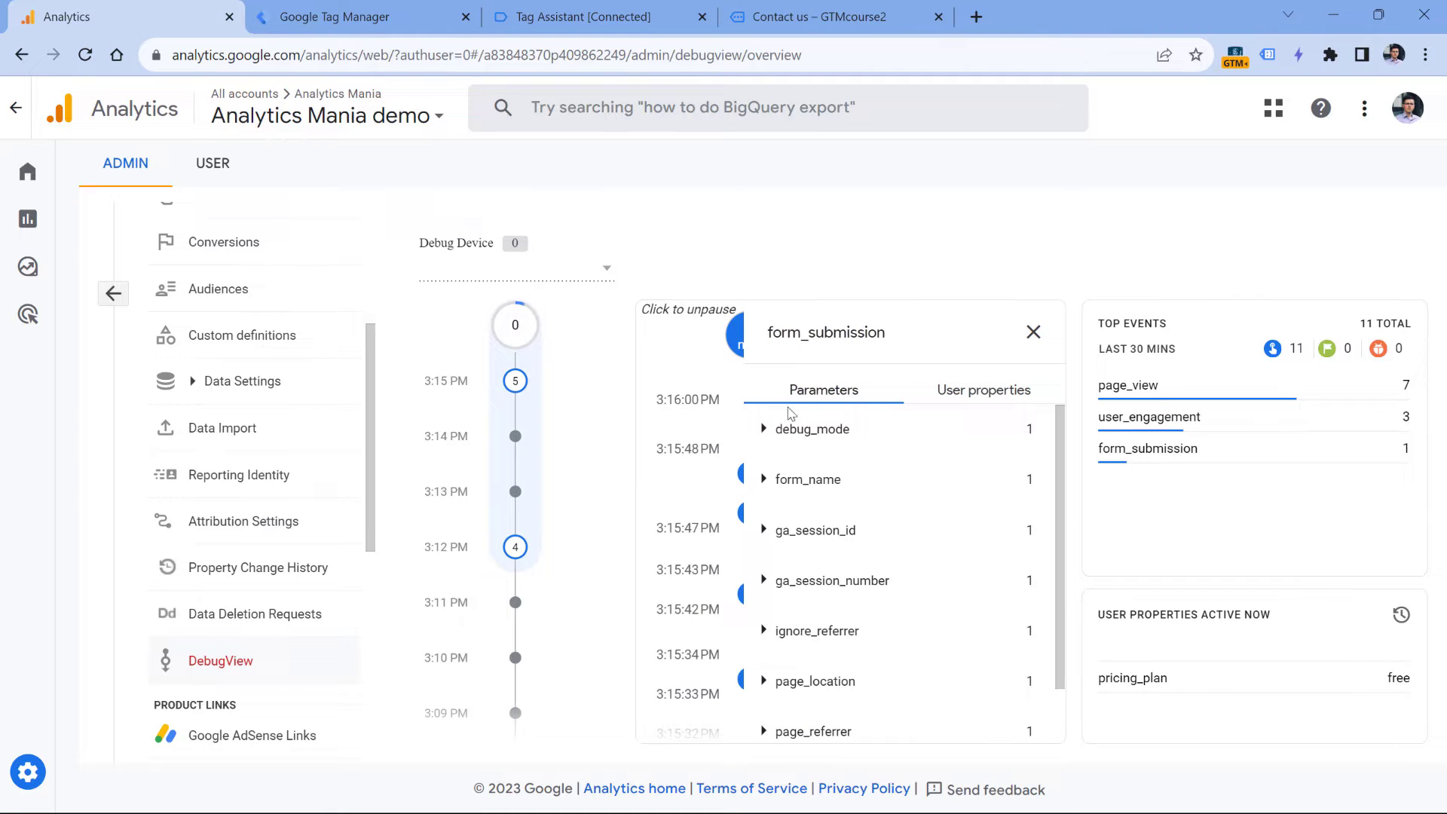
click(764, 481)
drag(855, 525, 774, 520)
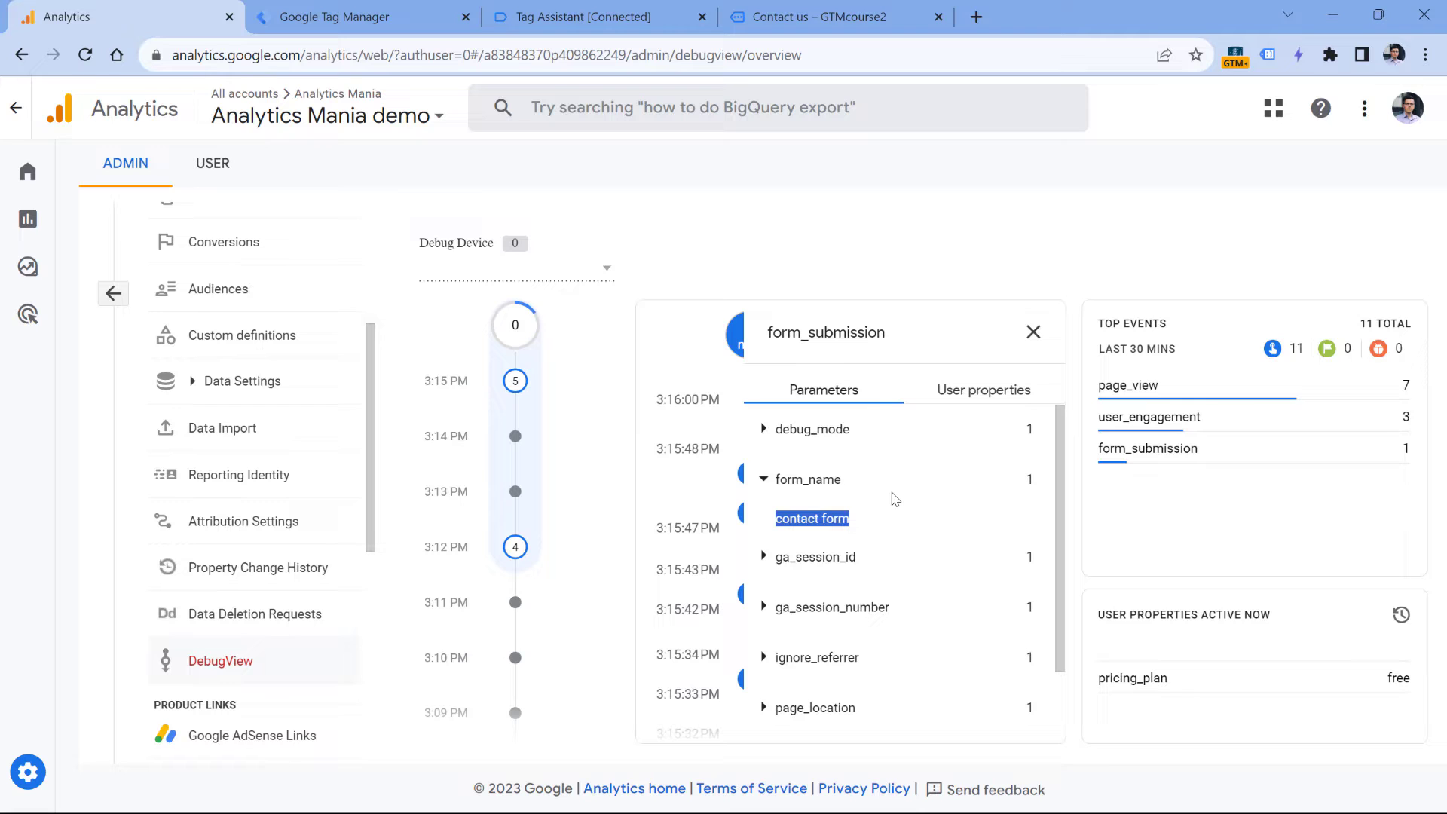
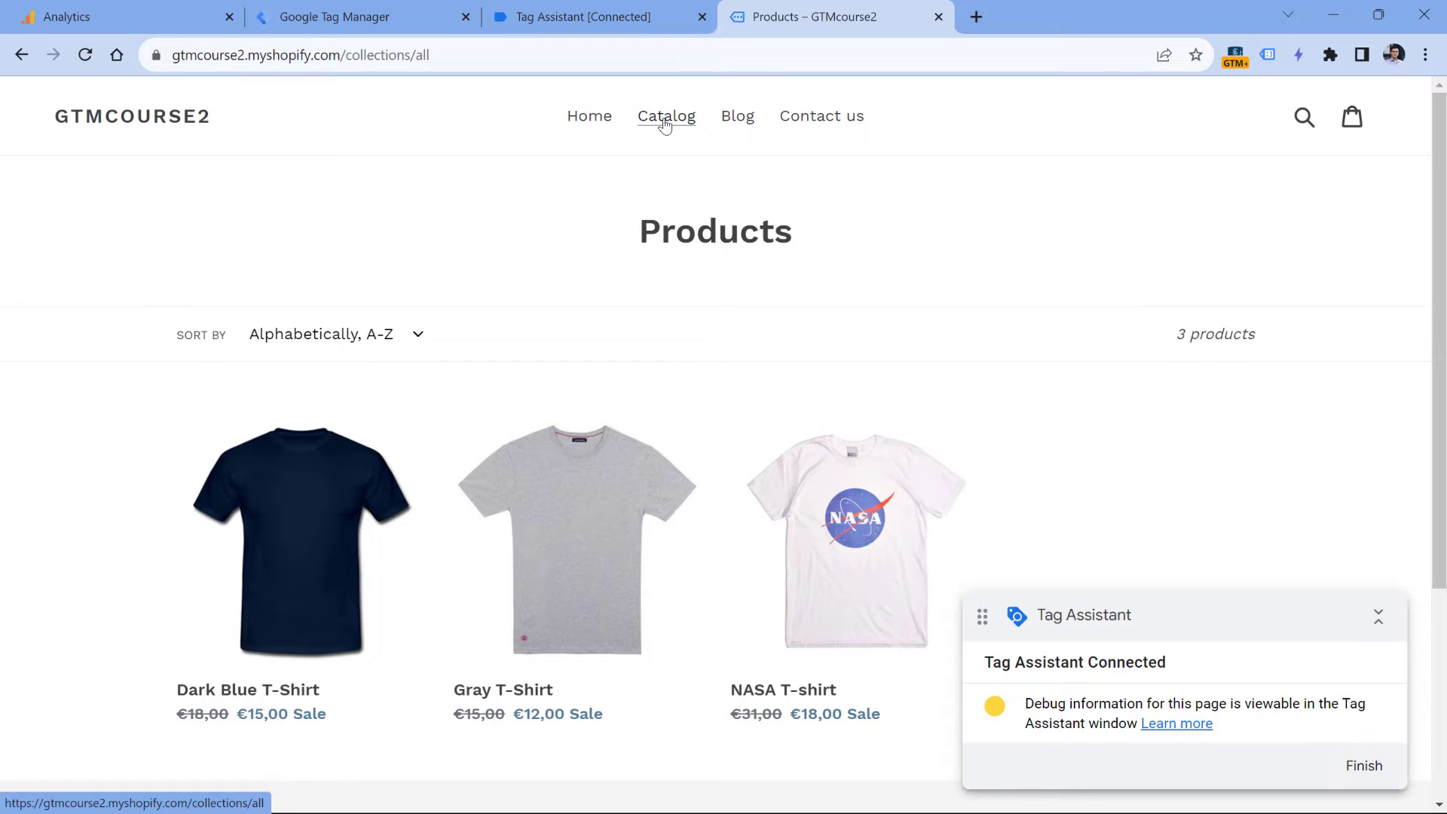
Examine the URL path segments on the shop's Products, Gray T-Shirt and blog News pages
double_click(425, 56)
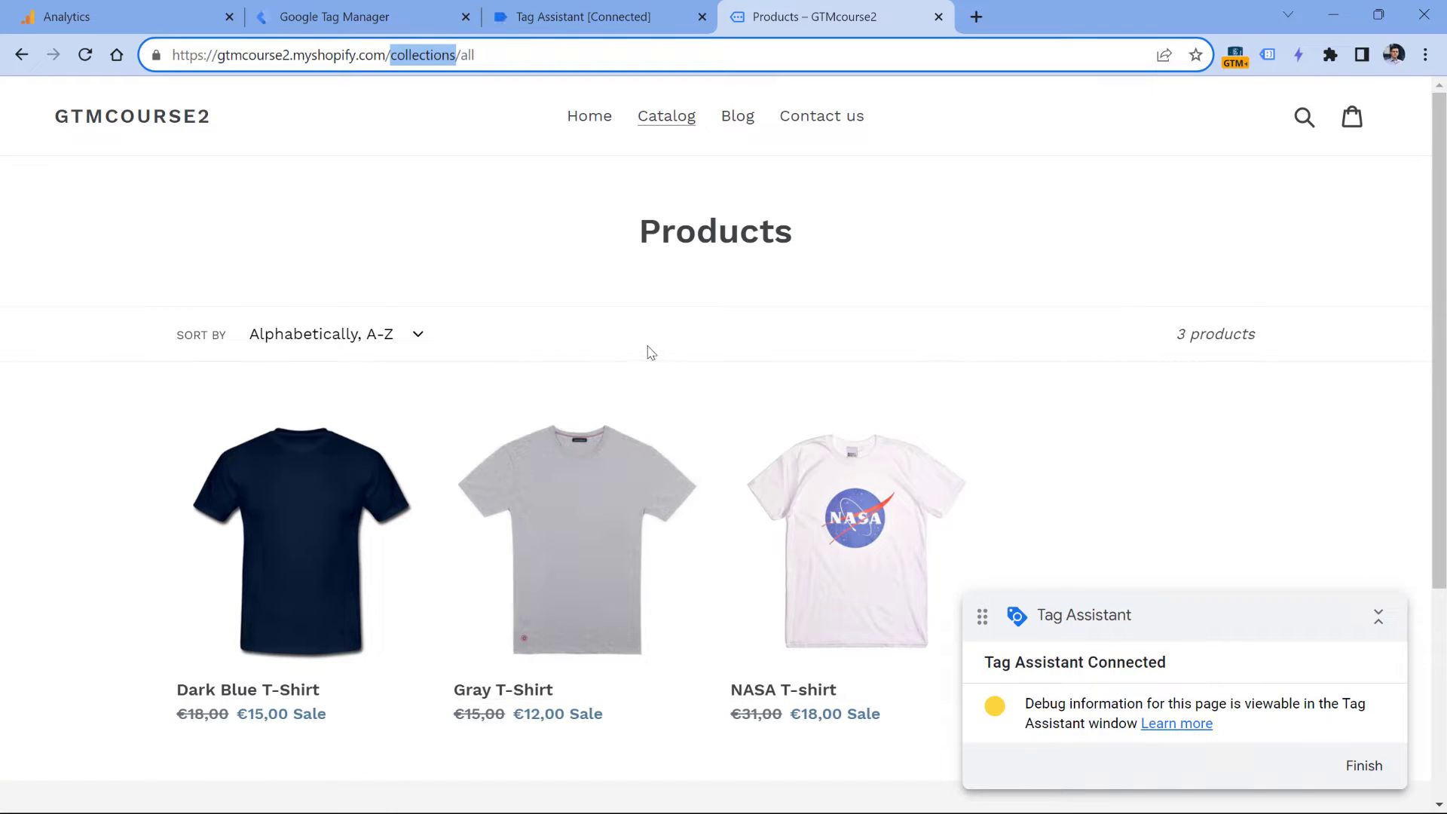
click(550, 484)
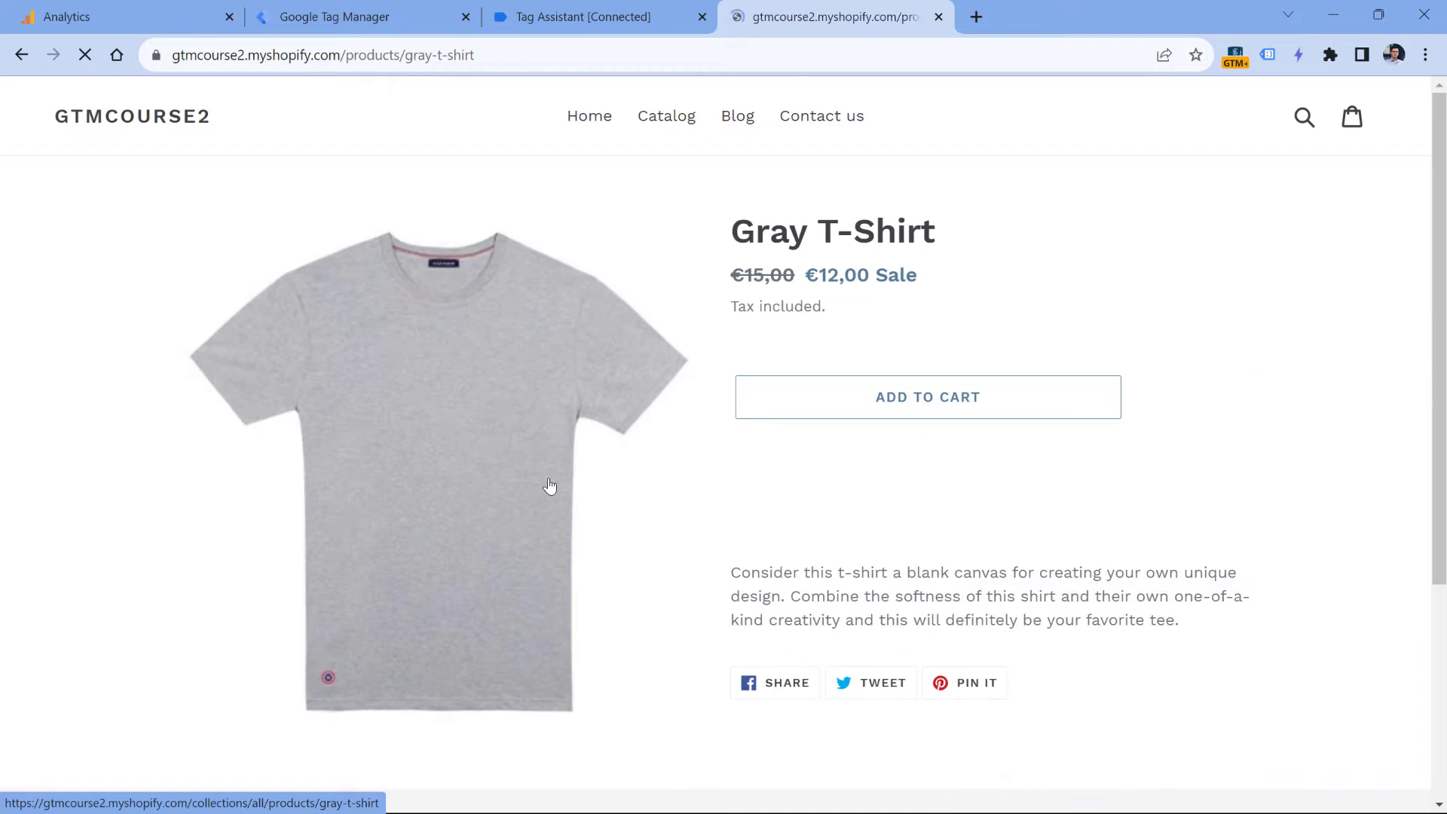
double_click(370, 56)
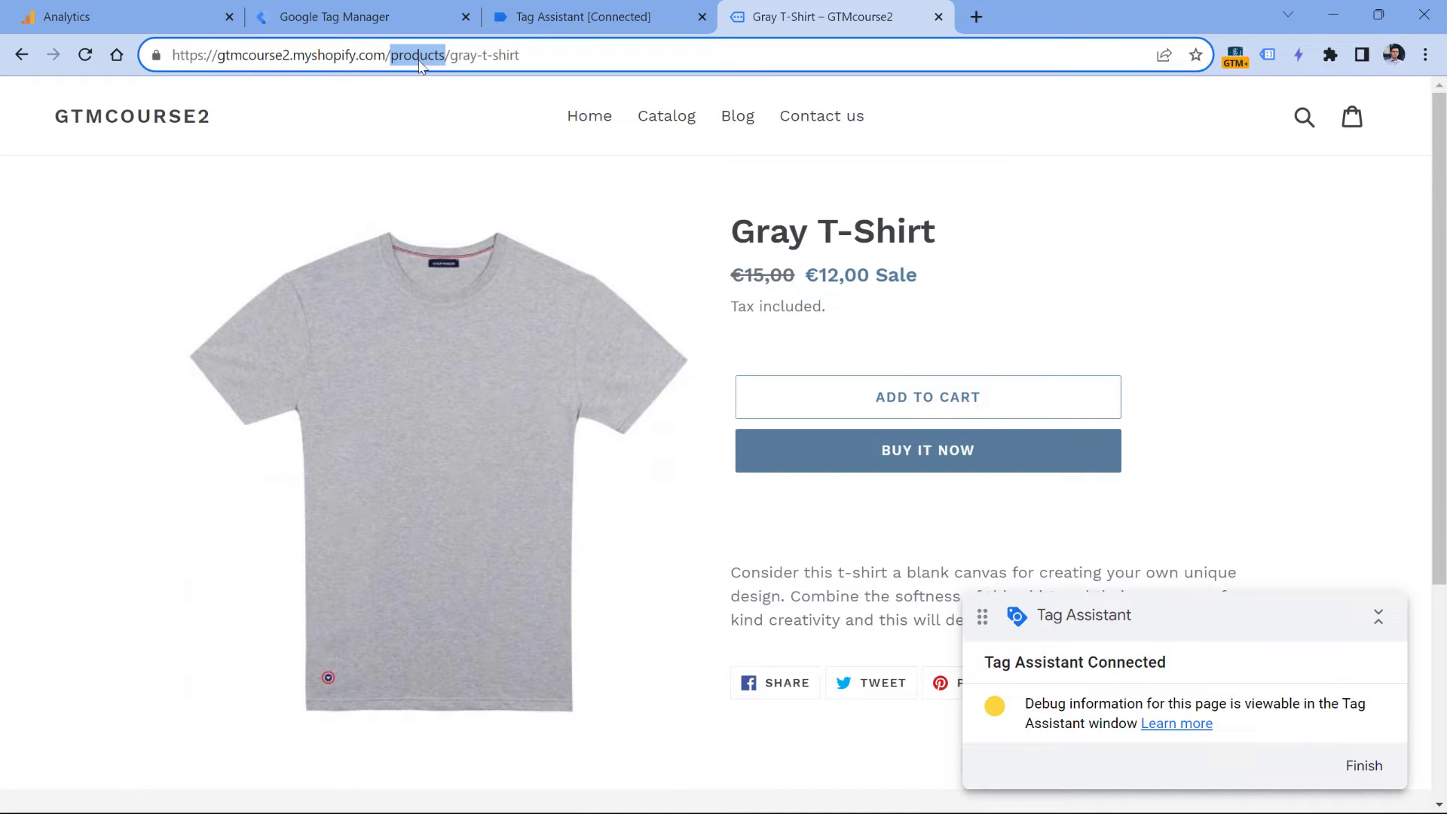
click(391, 56)
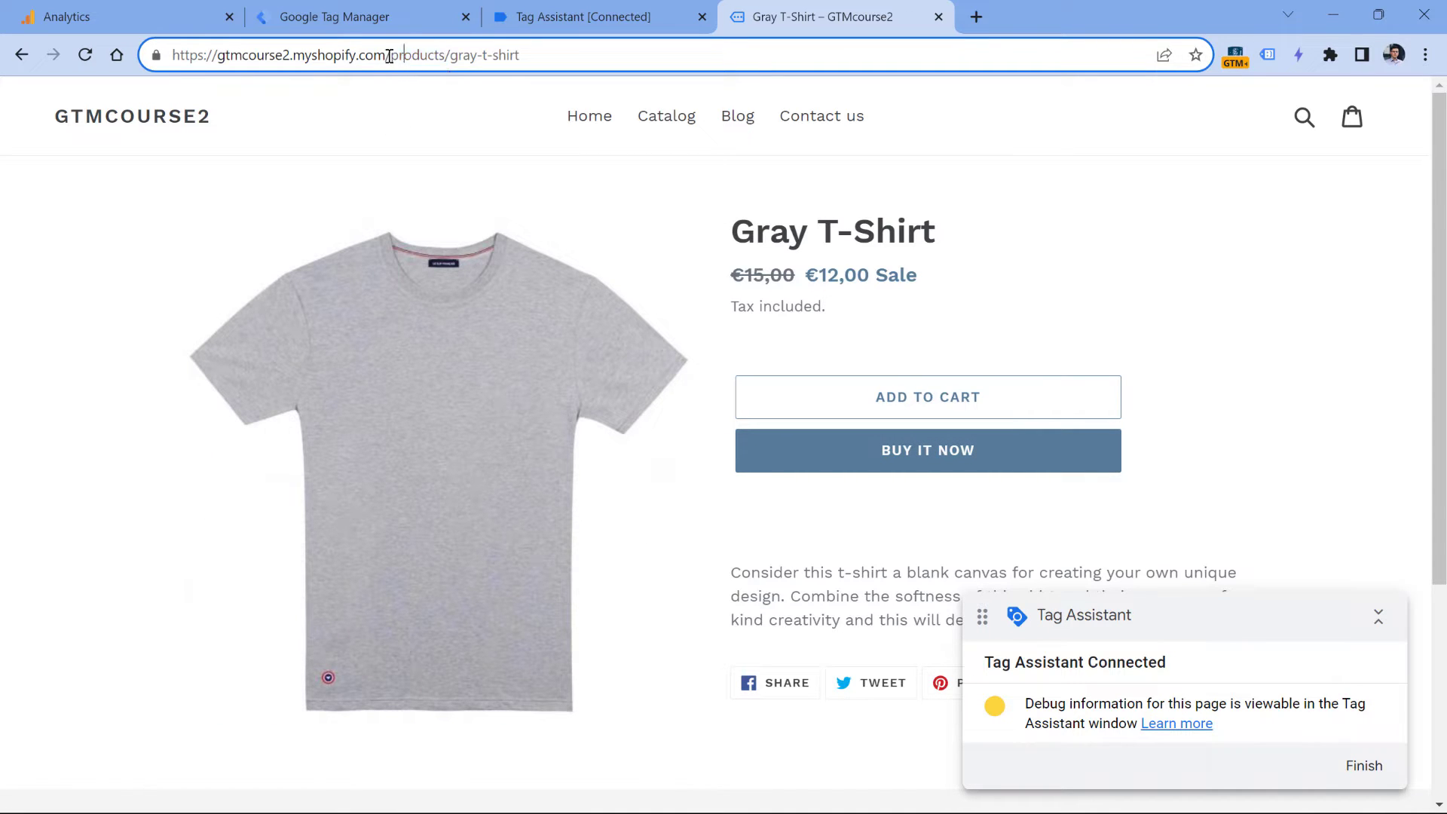
drag(394, 56, 544, 54)
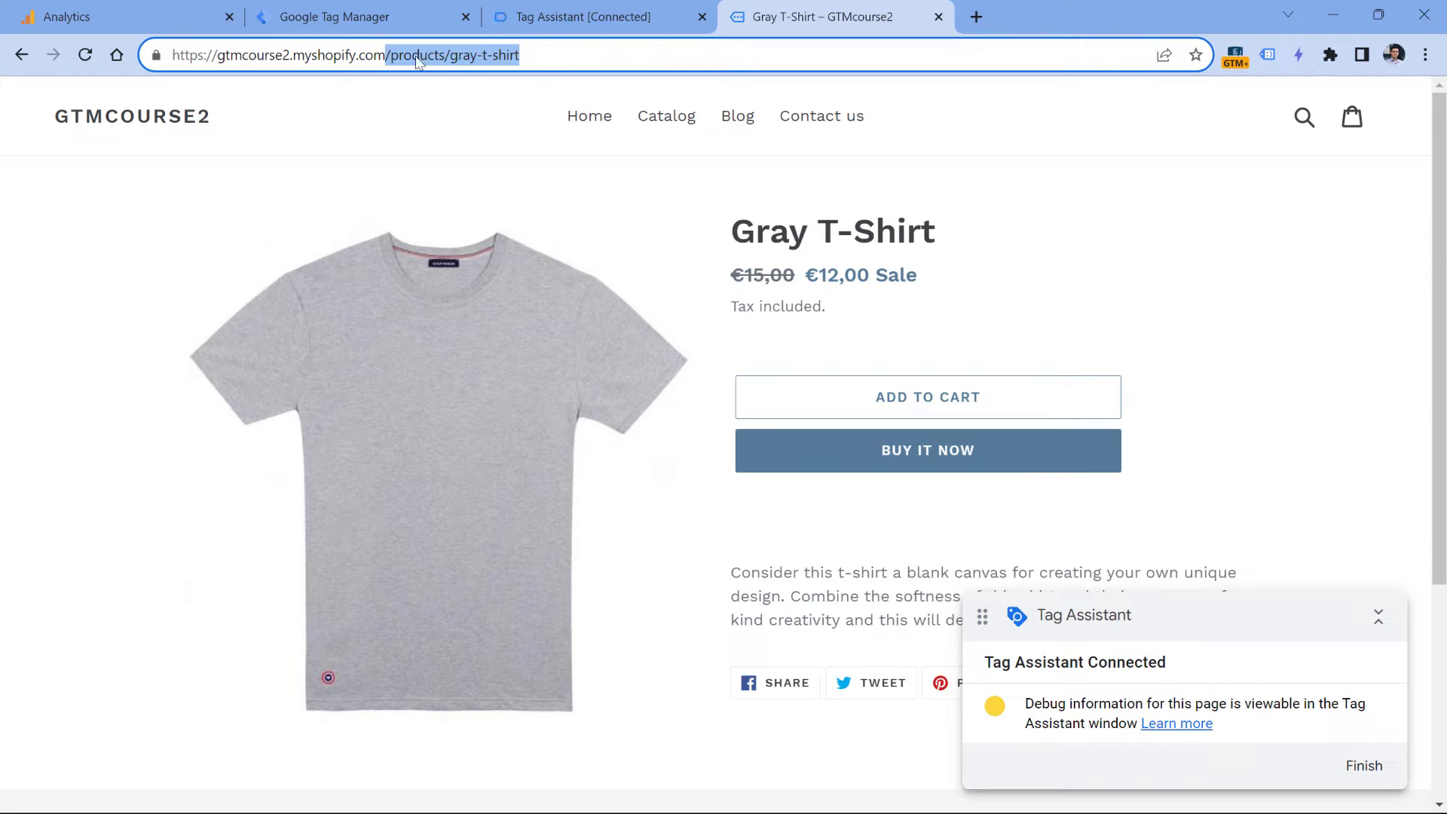
click(733, 123)
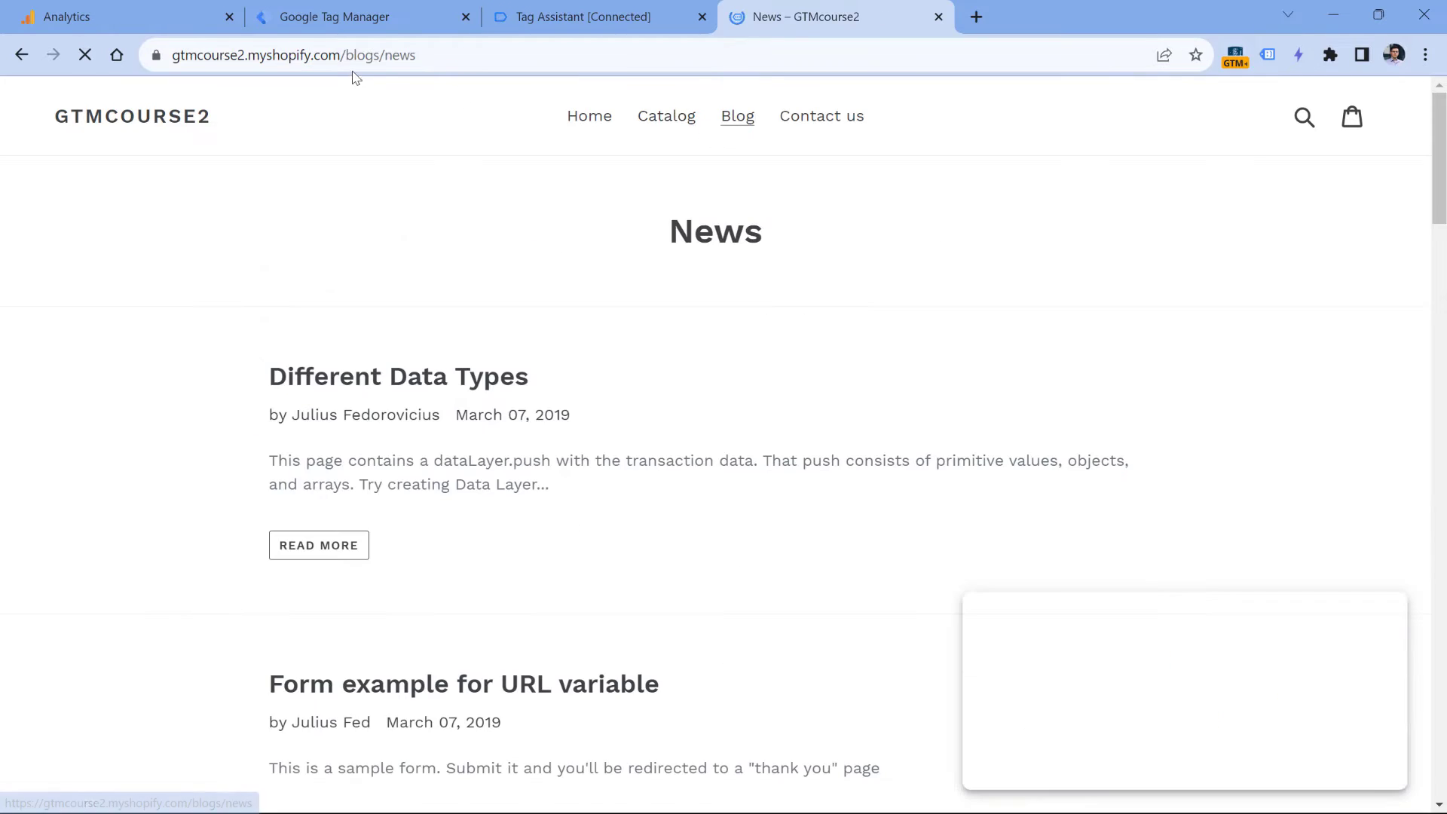
double_click(399, 55)
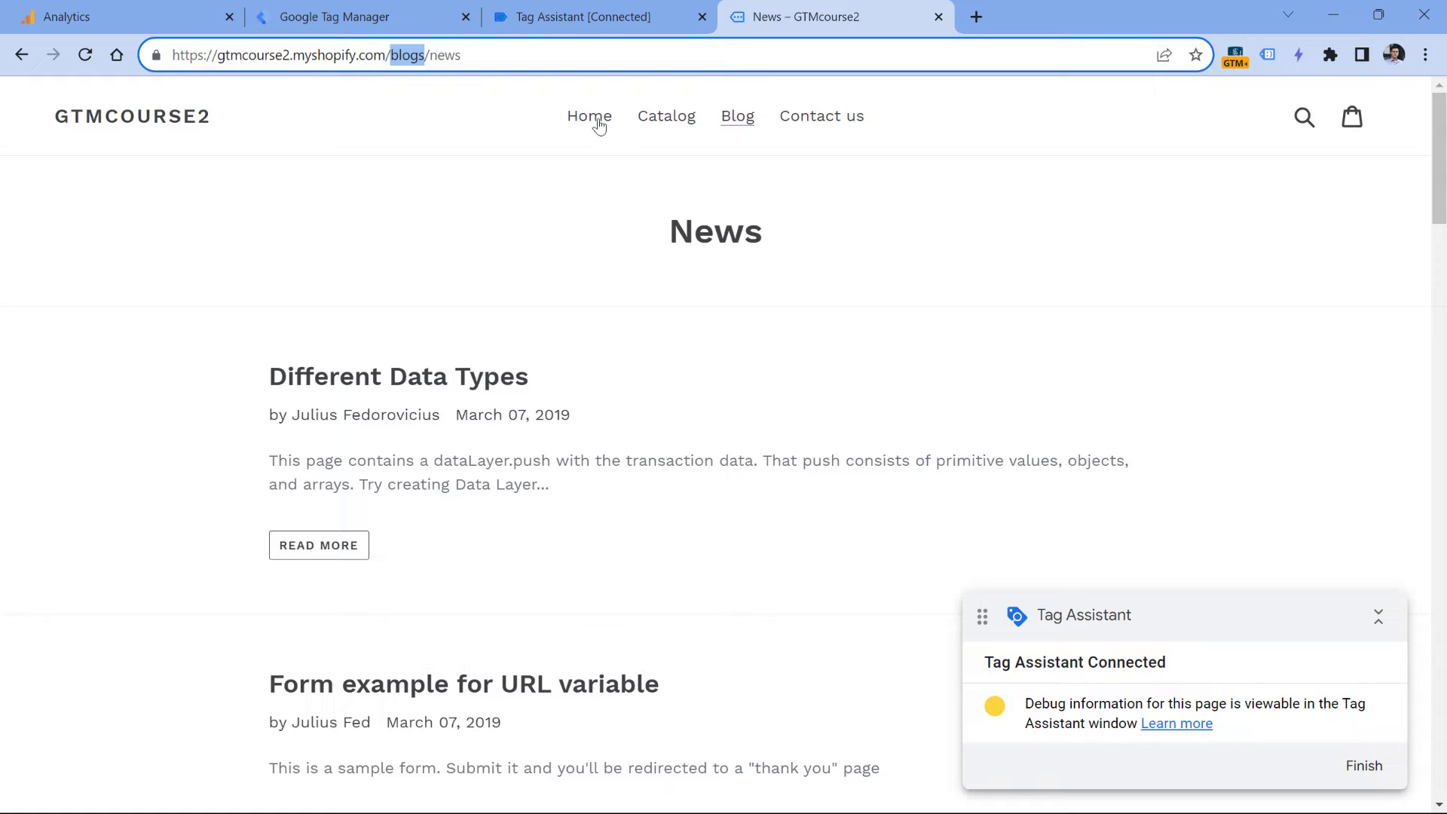
click(367, 21)
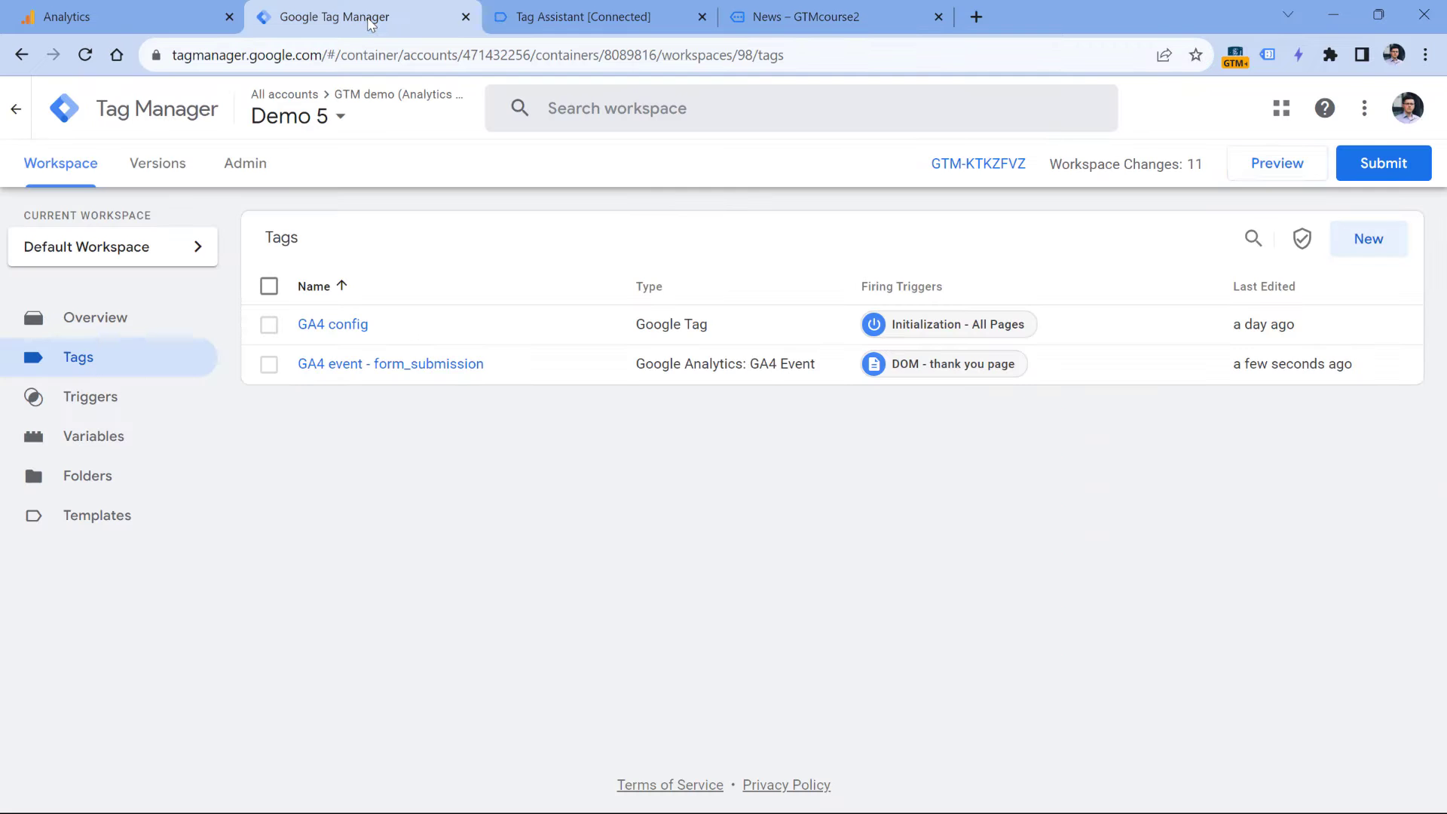
click(92, 437)
scroll(1349, 597, down, 4)
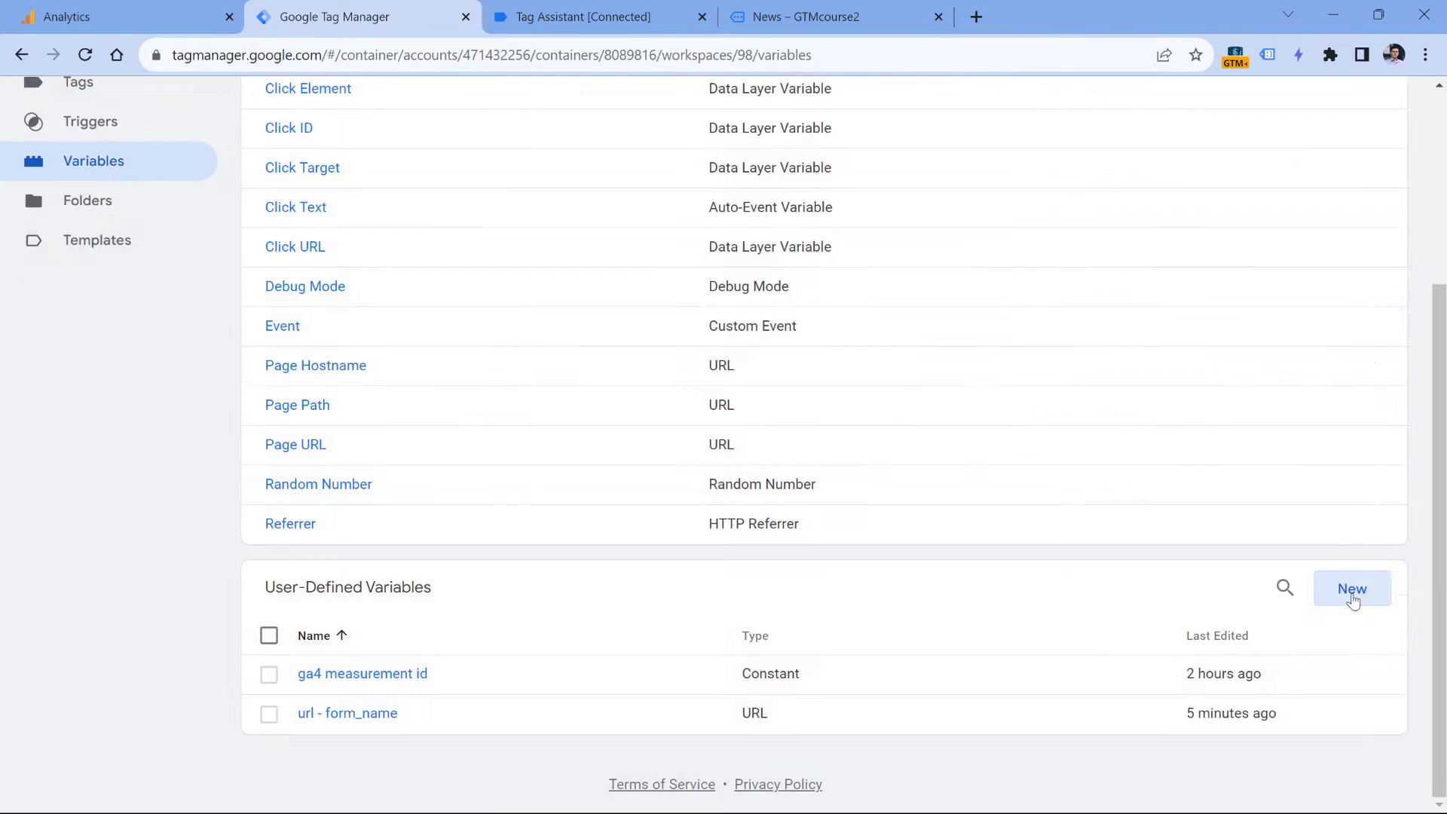
click(1350, 598)
click(672, 342)
scroll(944, 325, down, 1)
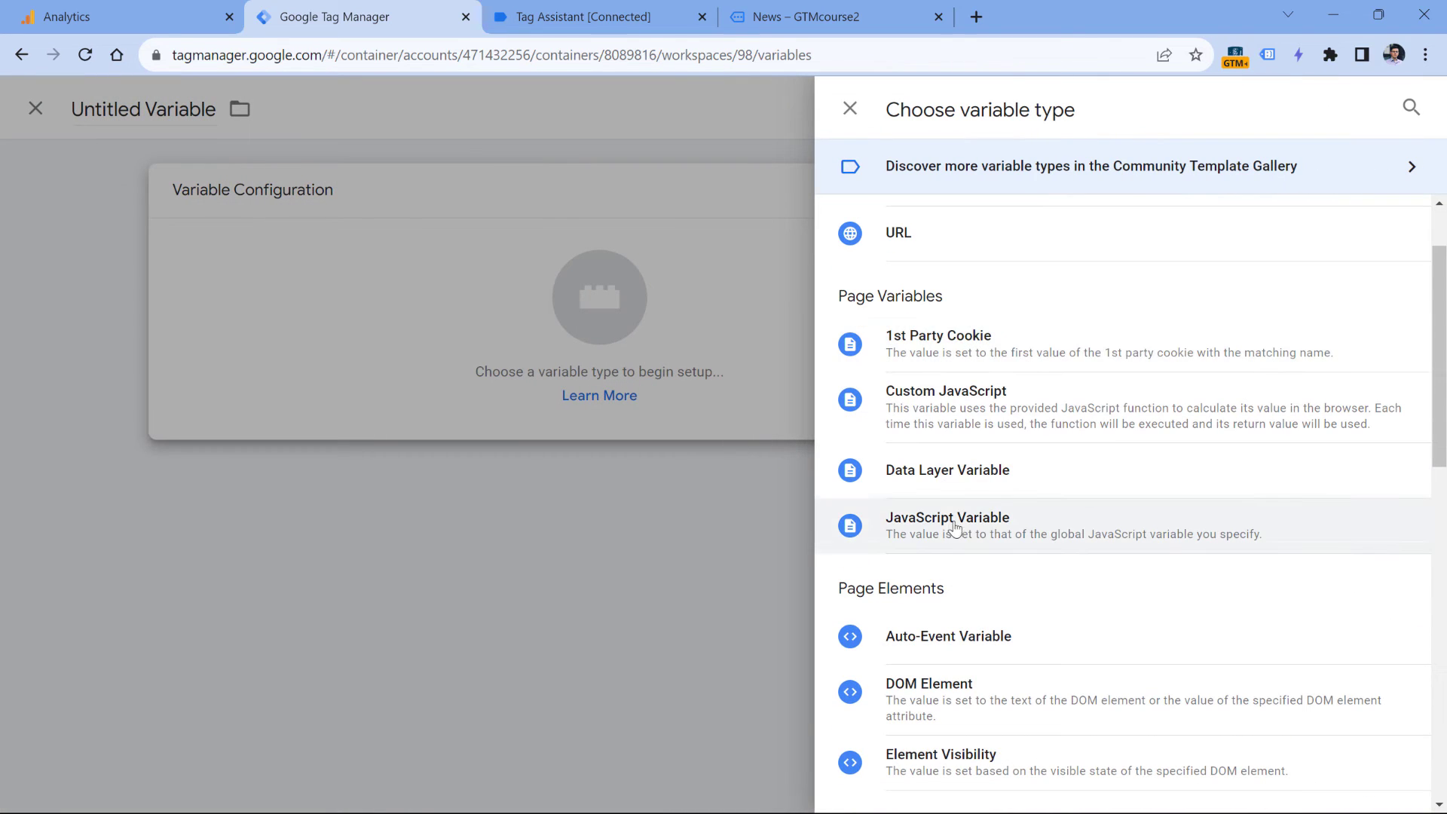
click(906, 249)
click(528, 387)
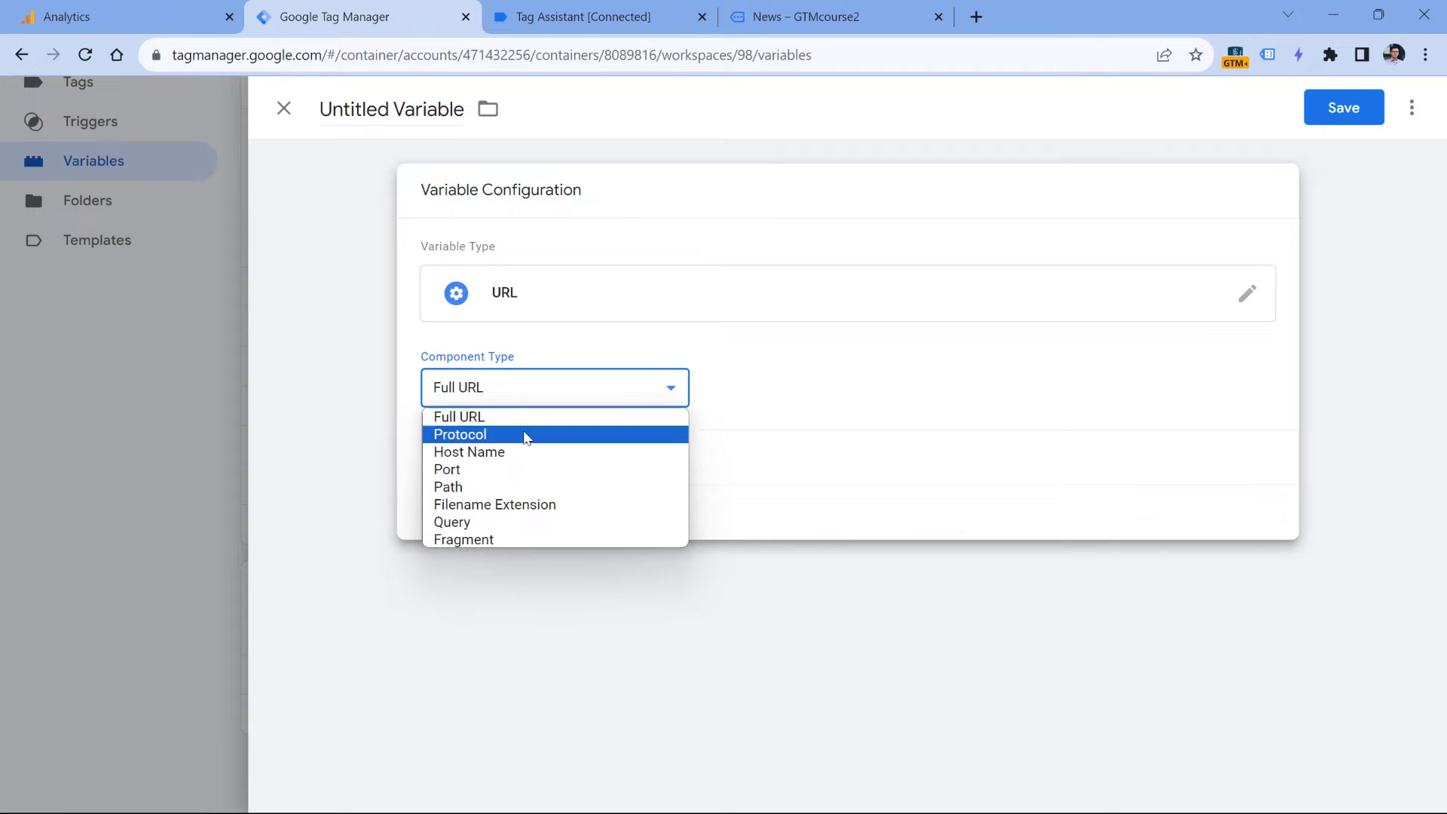
Return to the shop's News page and examine its full URL path and first subdirectory
click(584, 17)
click(799, 17)
drag(385, 54, 474, 52)
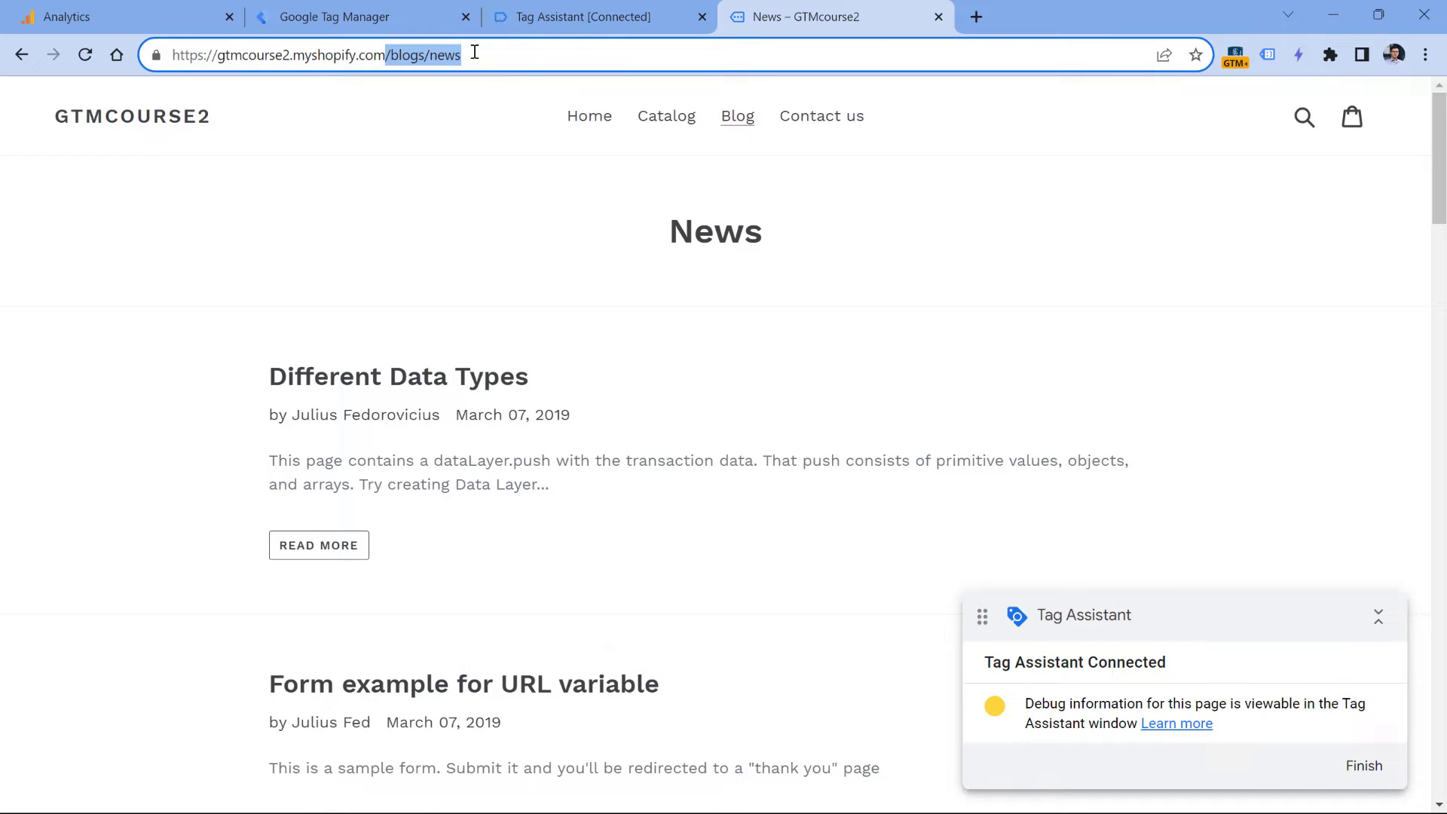
double_click(410, 58)
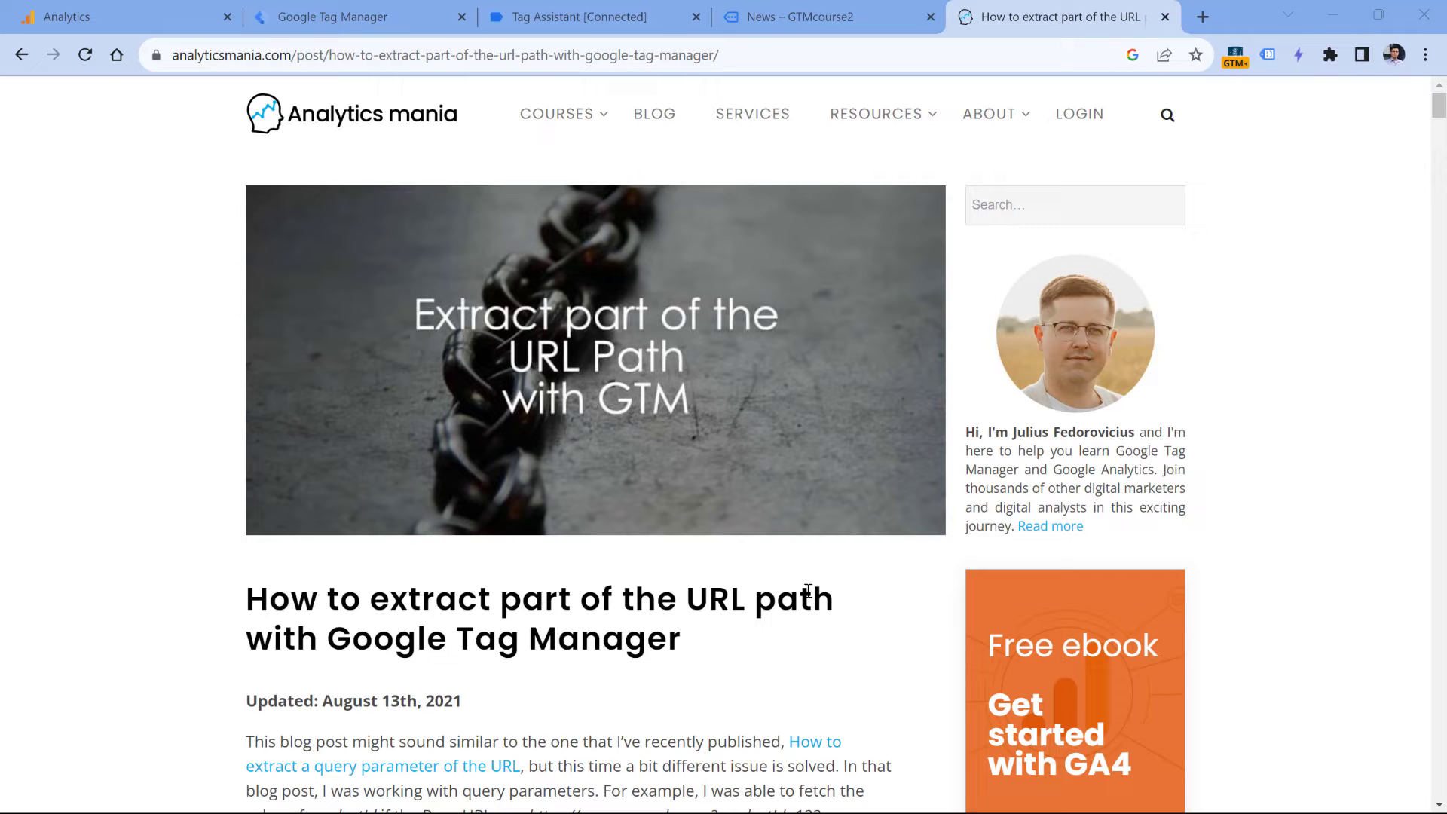
Find the finished pageUrl.split("/")[4] function in the Analytics Mania article on extracting part of the URL path and copy it
scroll(416, 357, down, 15)
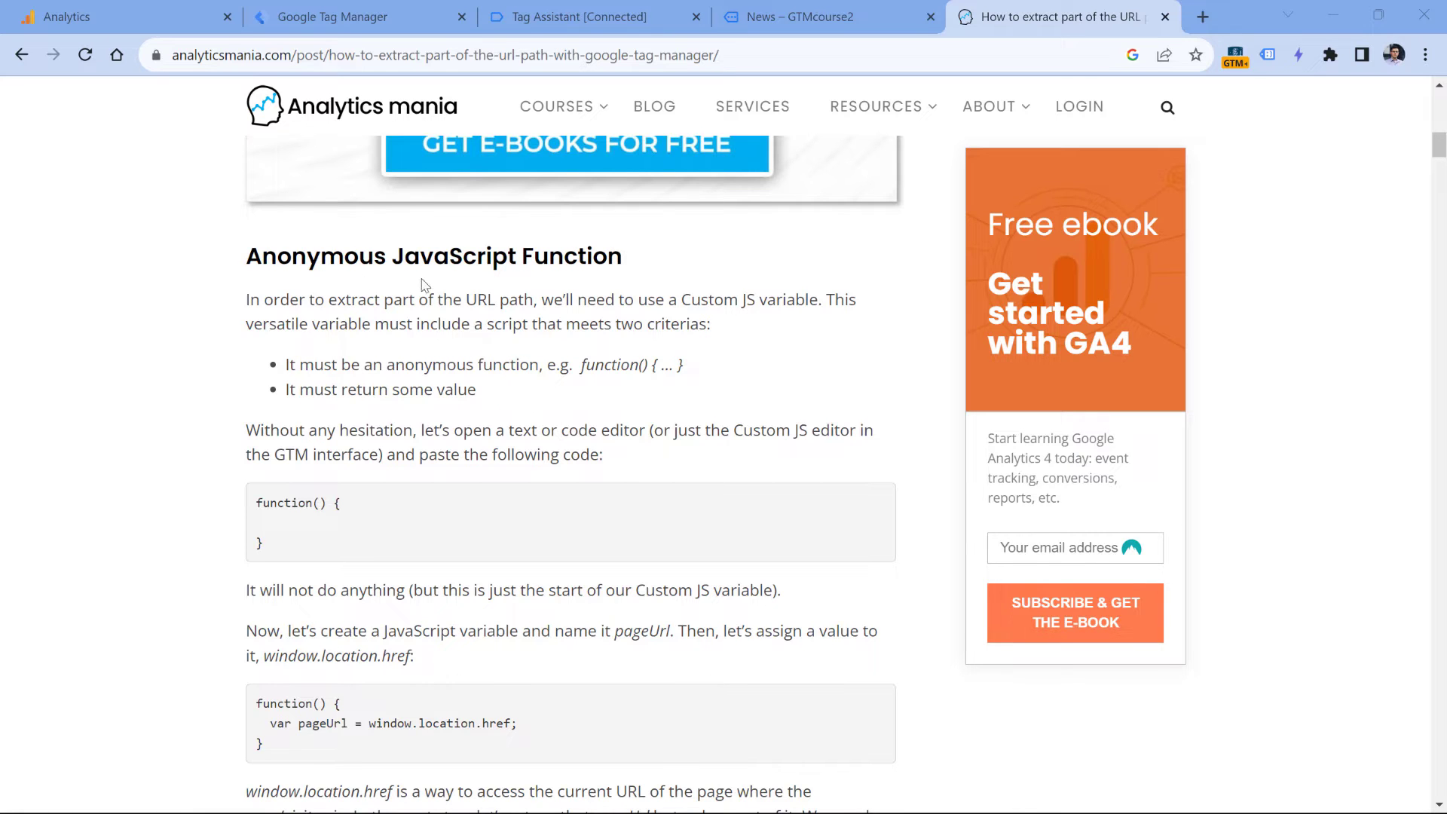
scroll(420, 291, down, 12)
scroll(420, 291, down, 18)
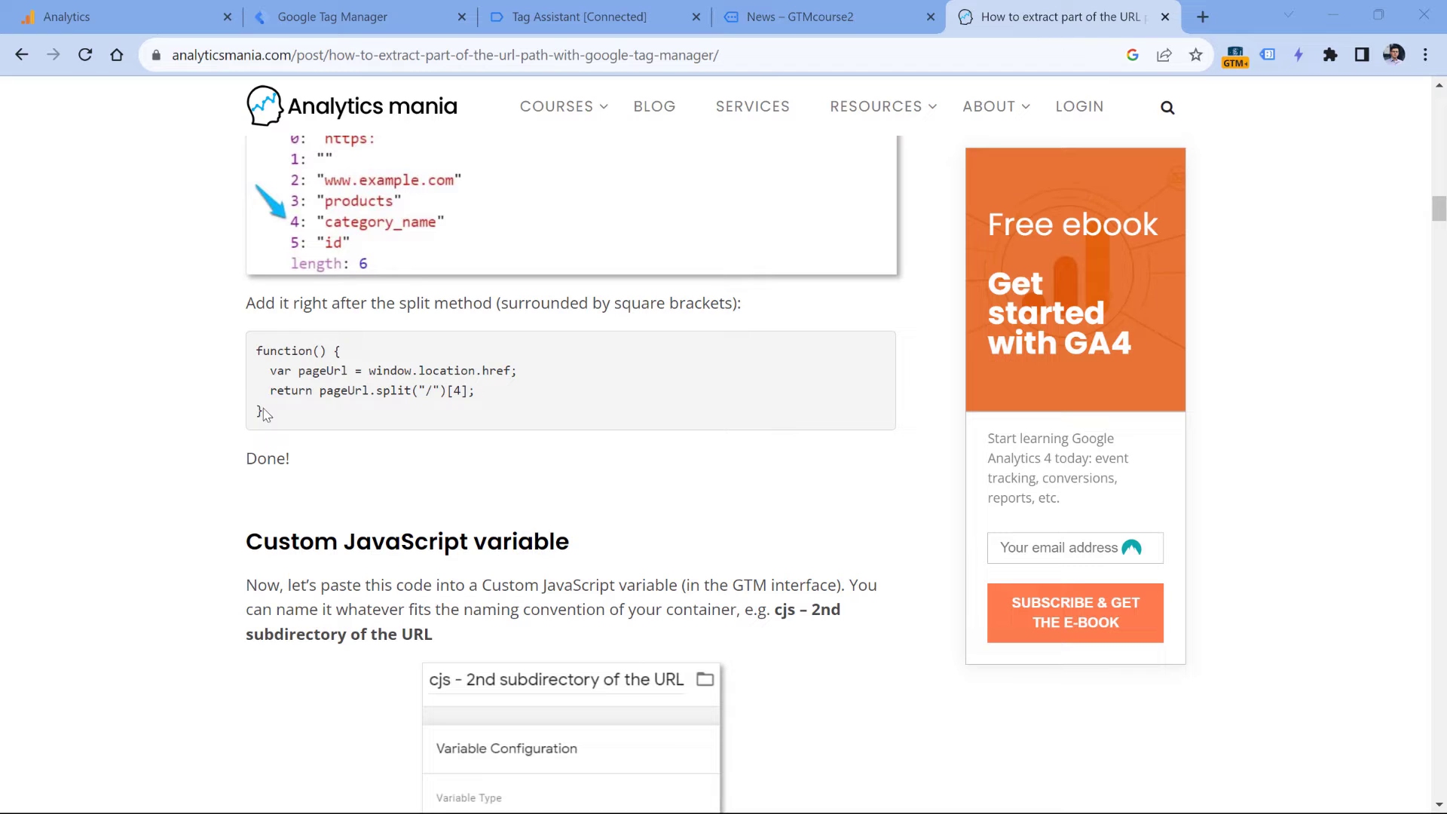
drag(264, 413, 254, 348)
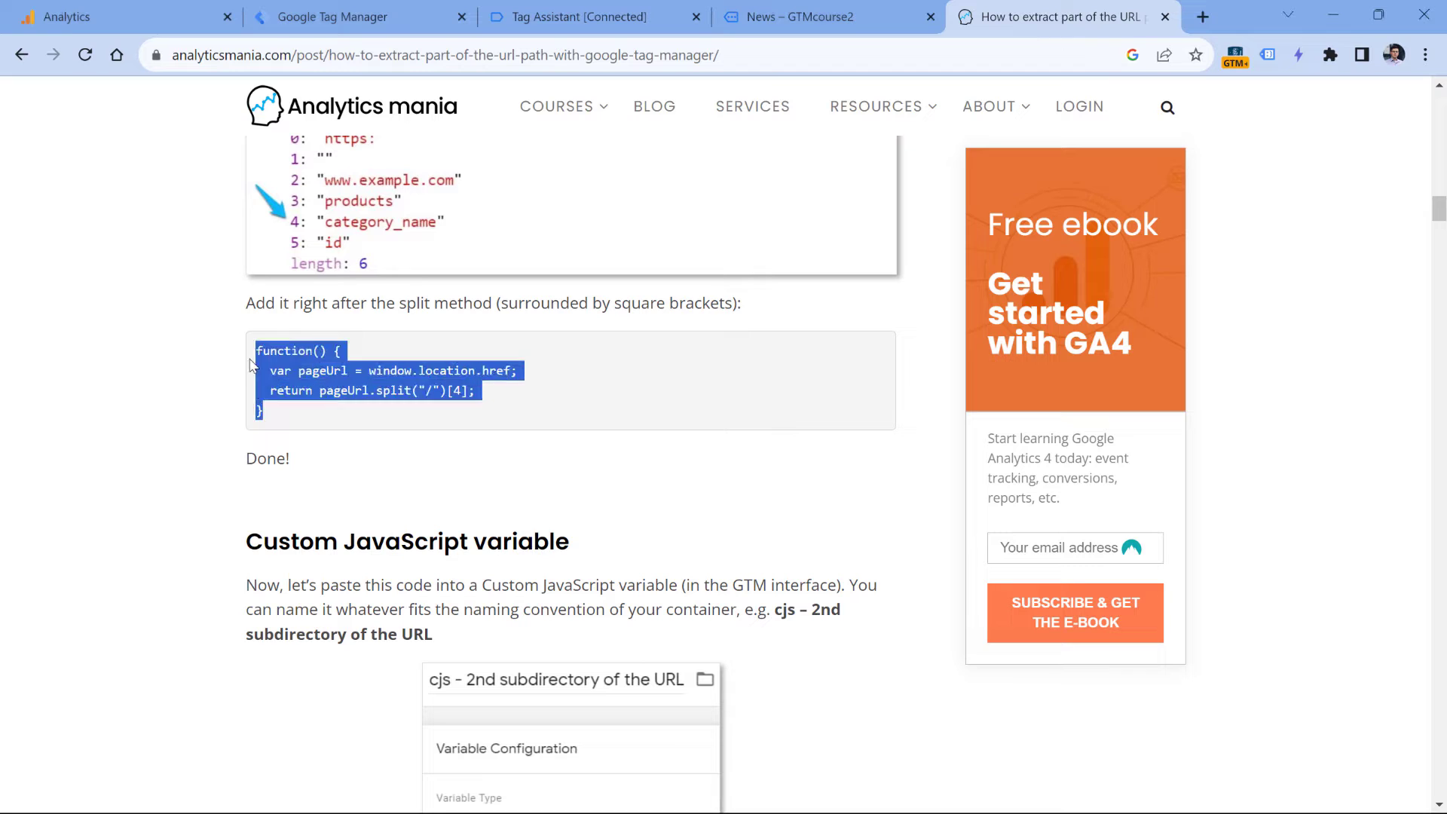
right_click(287, 346)
click(360, 367)
In Google Tag Manager, discard the unsaved URL variable and create a Custom JavaScript variable containing the copied function
click(362, 19)
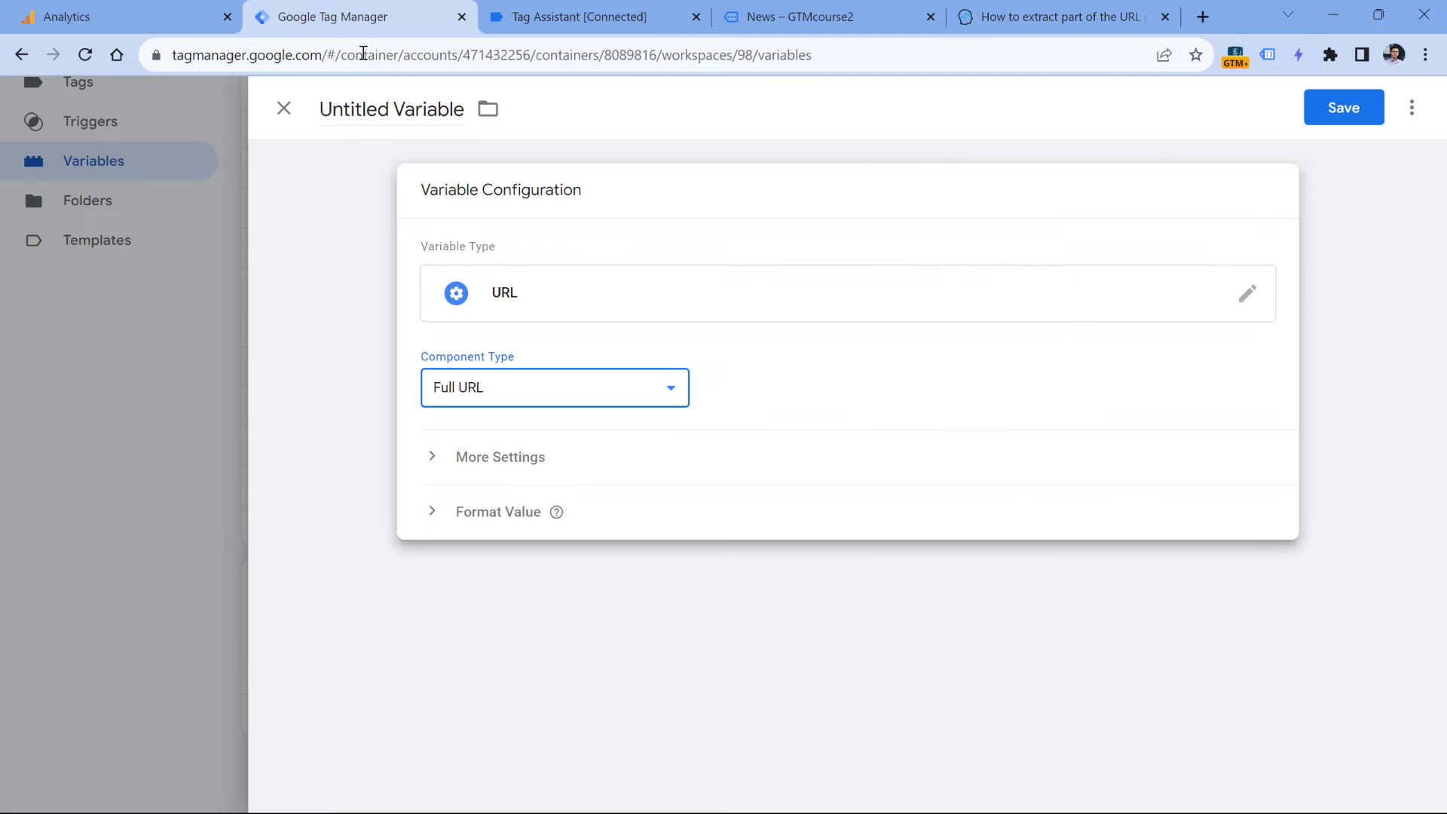
click(283, 108)
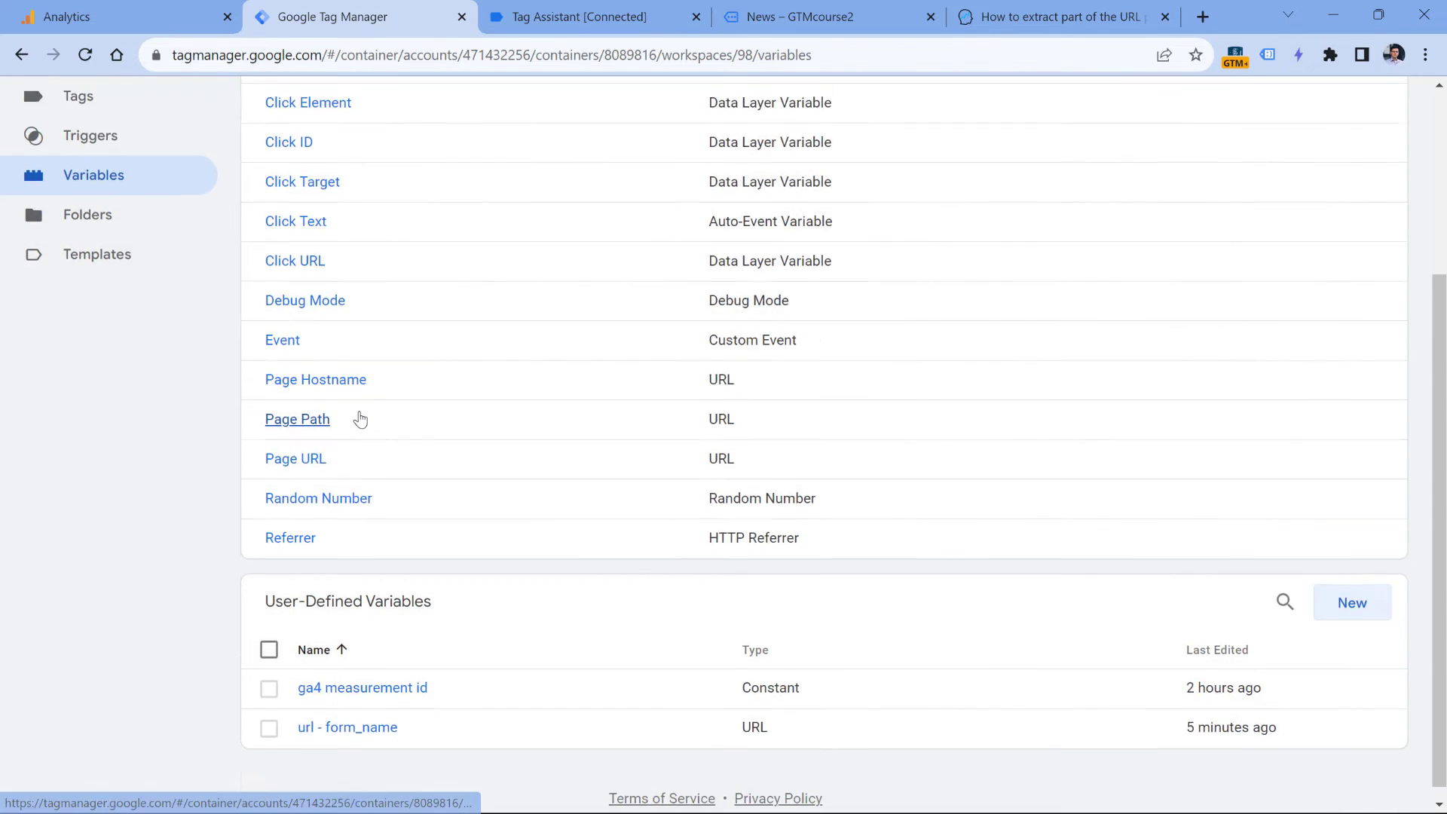
click(1352, 603)
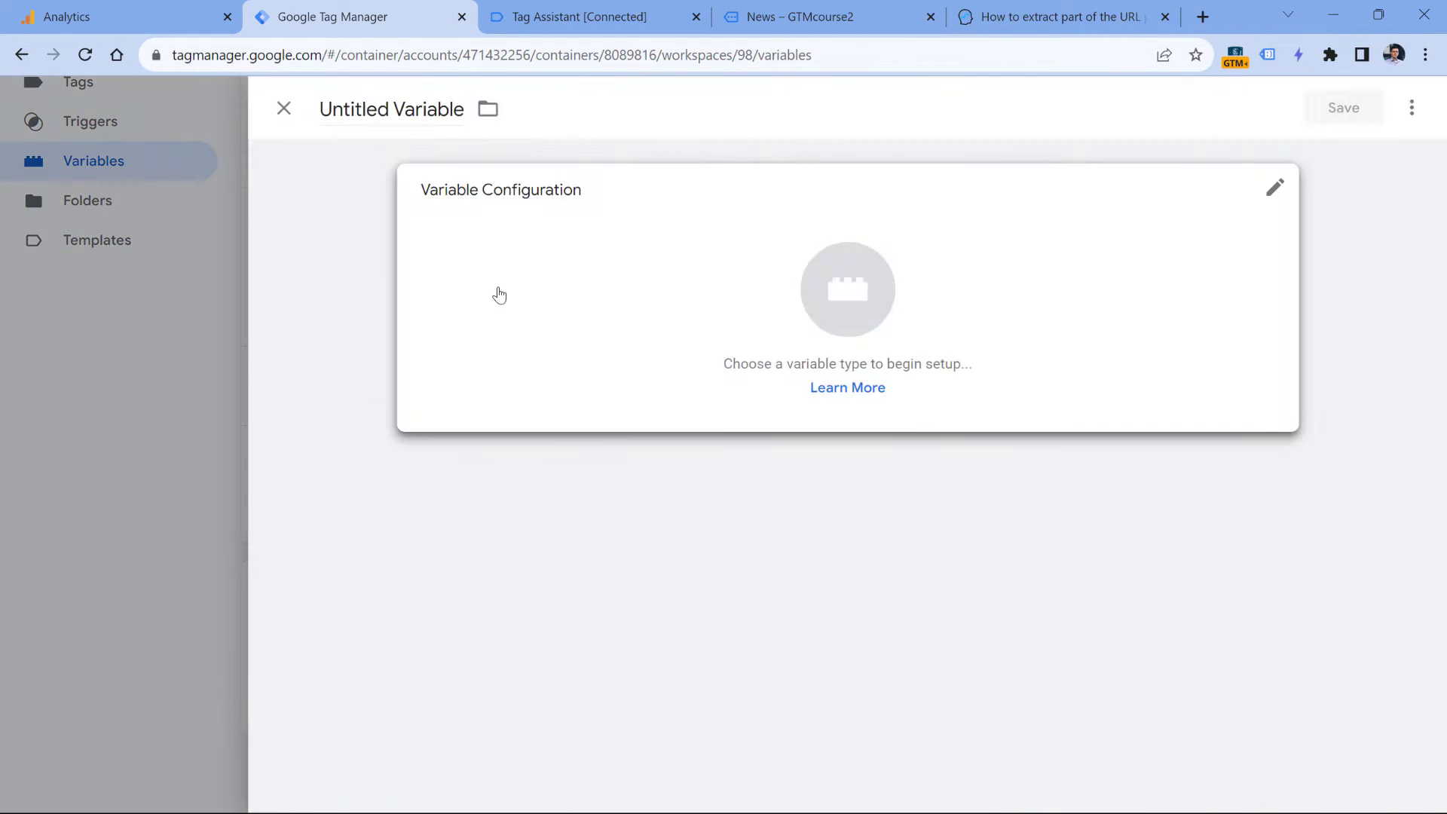
click(499, 294)
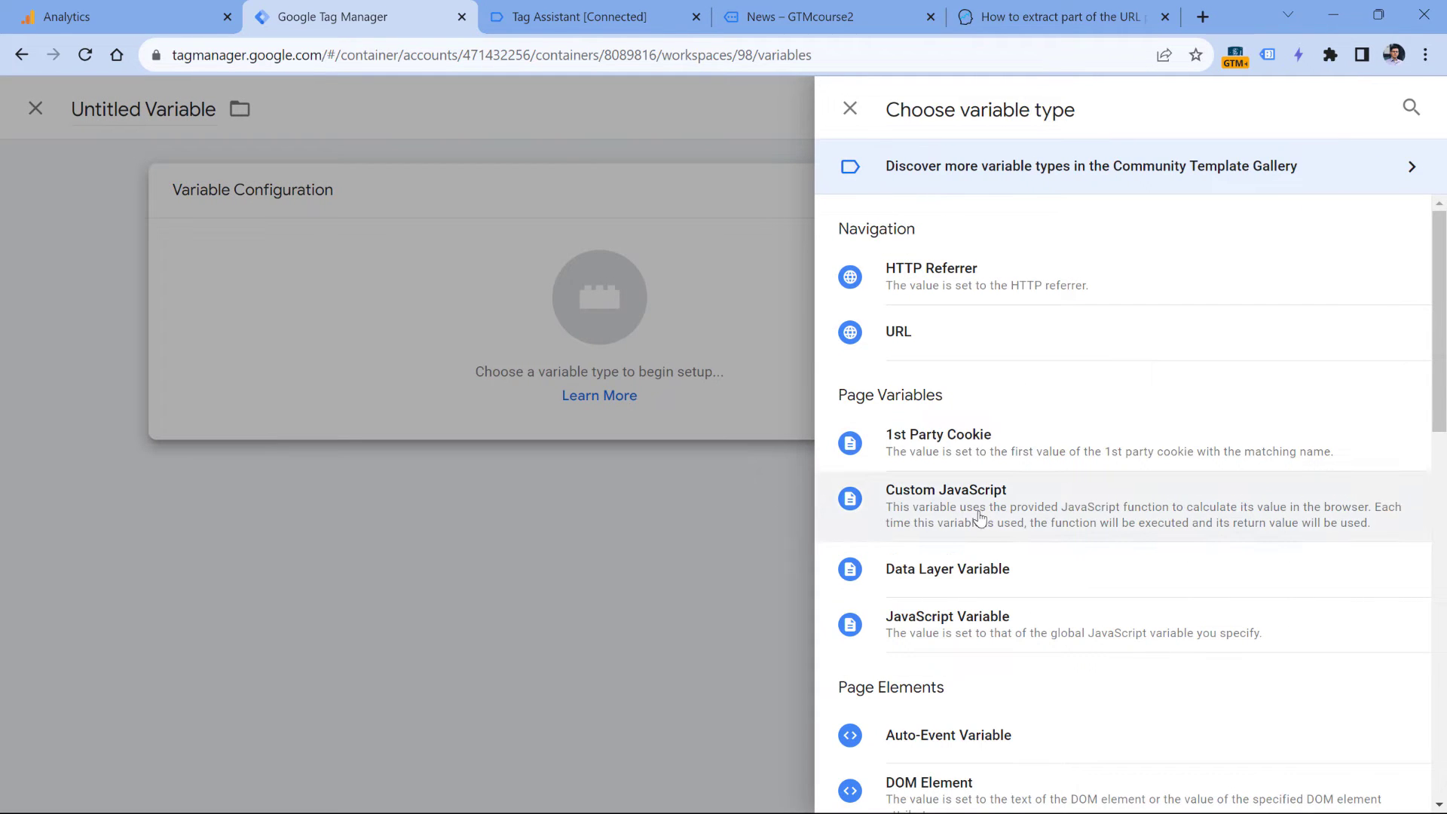
click(980, 519)
click(591, 430)
key(ctrl+v)
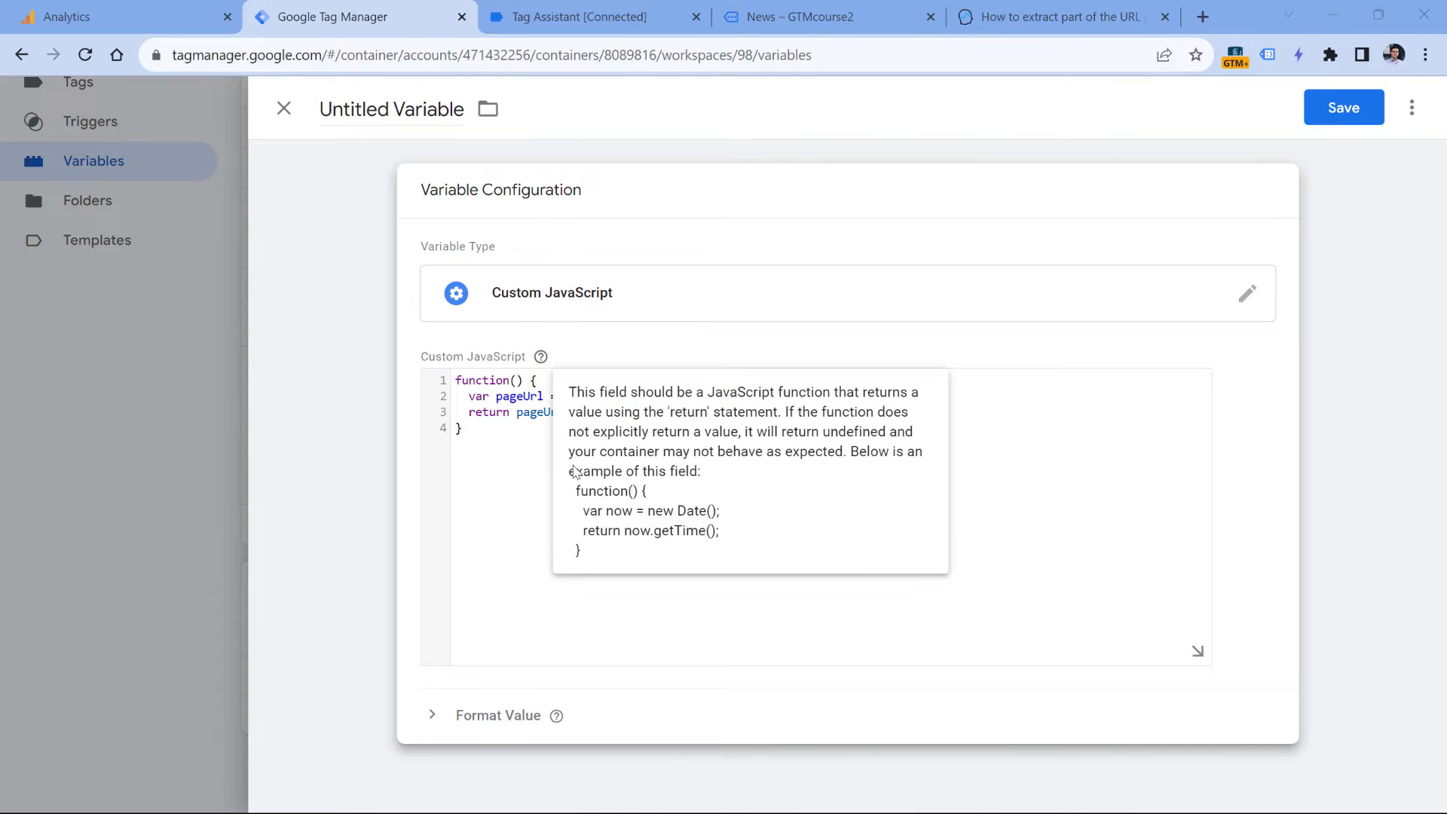
Name the Custom JavaScript variable "cjs - first part of the page path" and save it
click(382, 110)
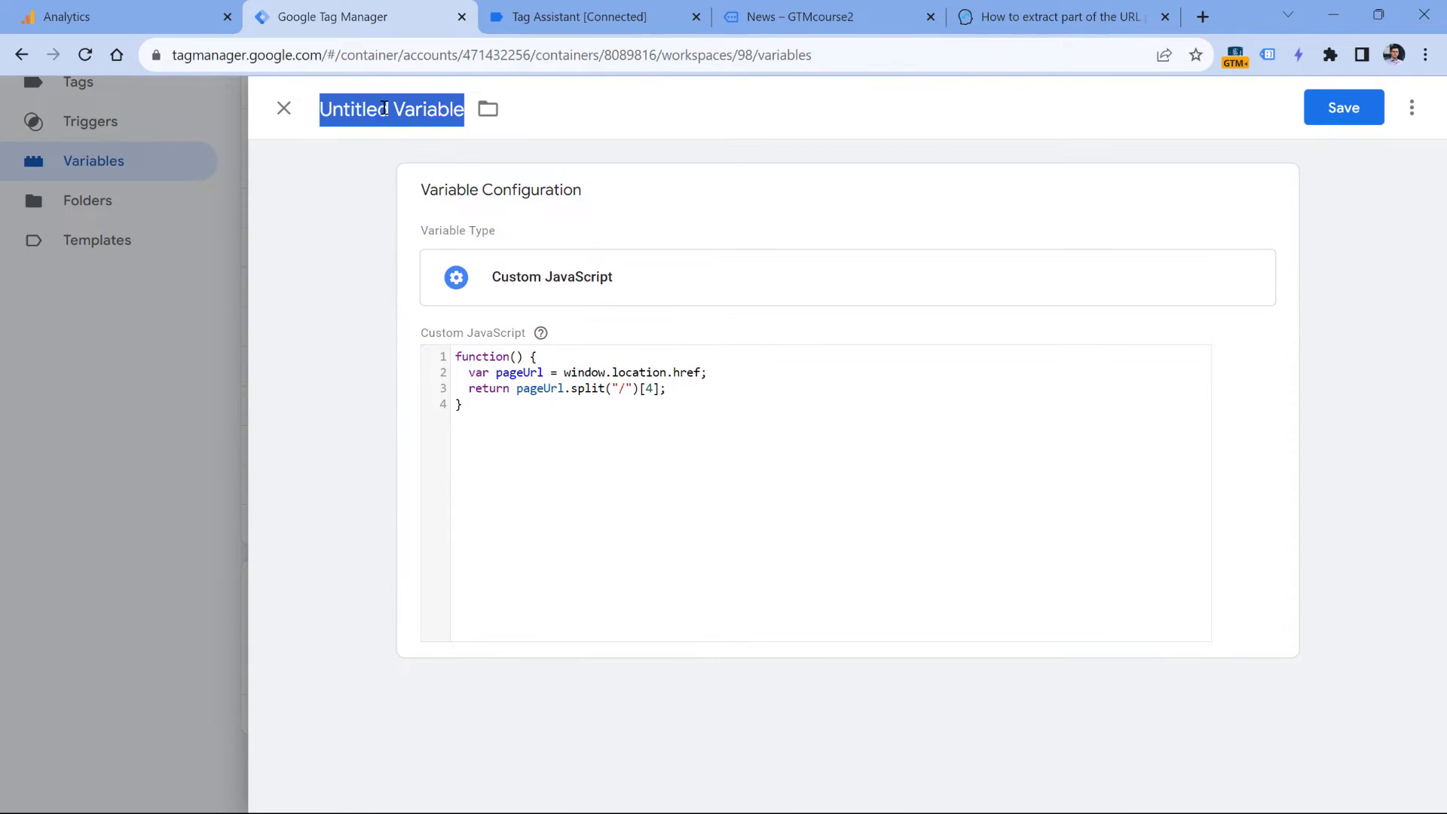
text(cjs - )
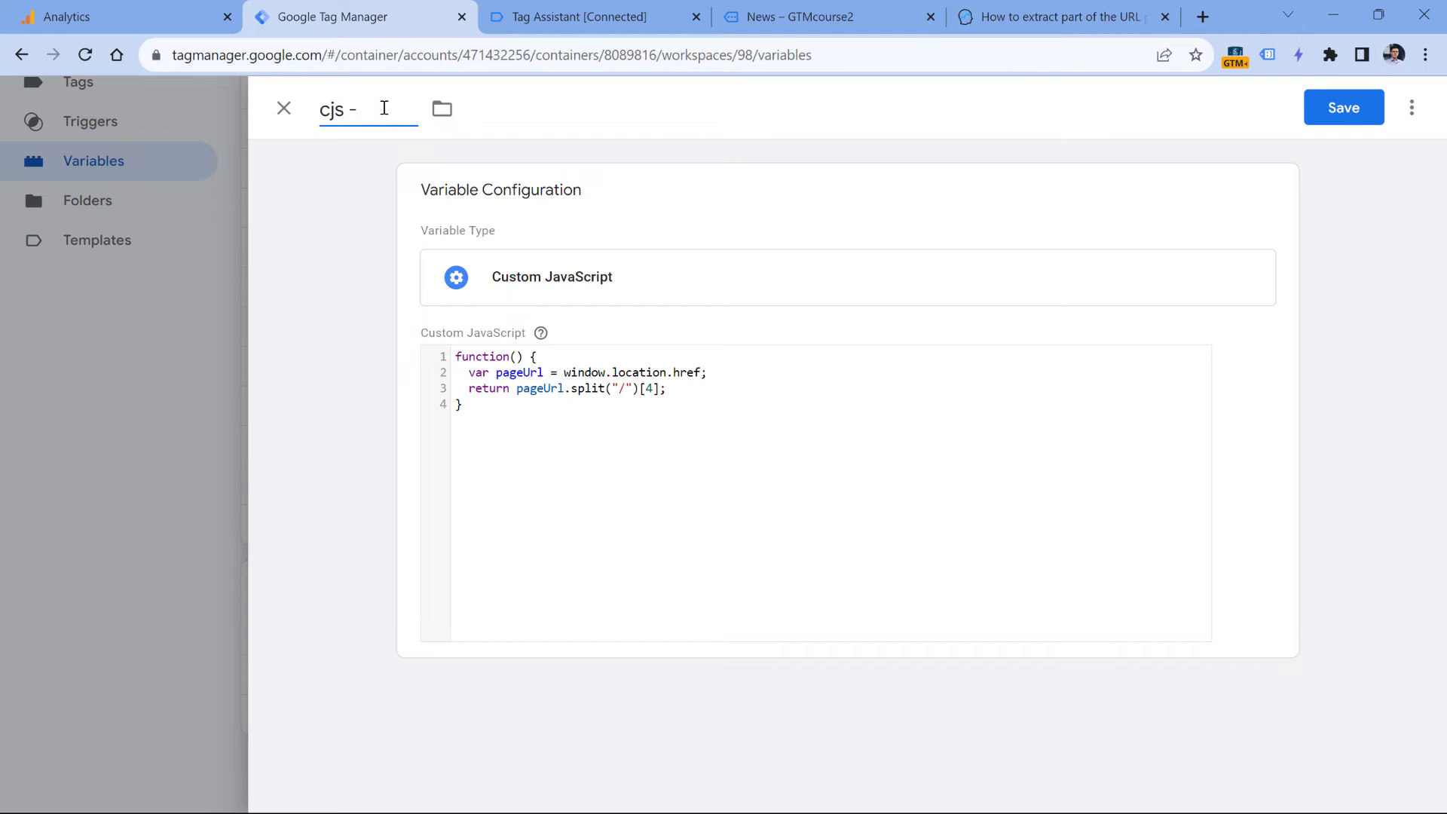
text(first part of the page pa)
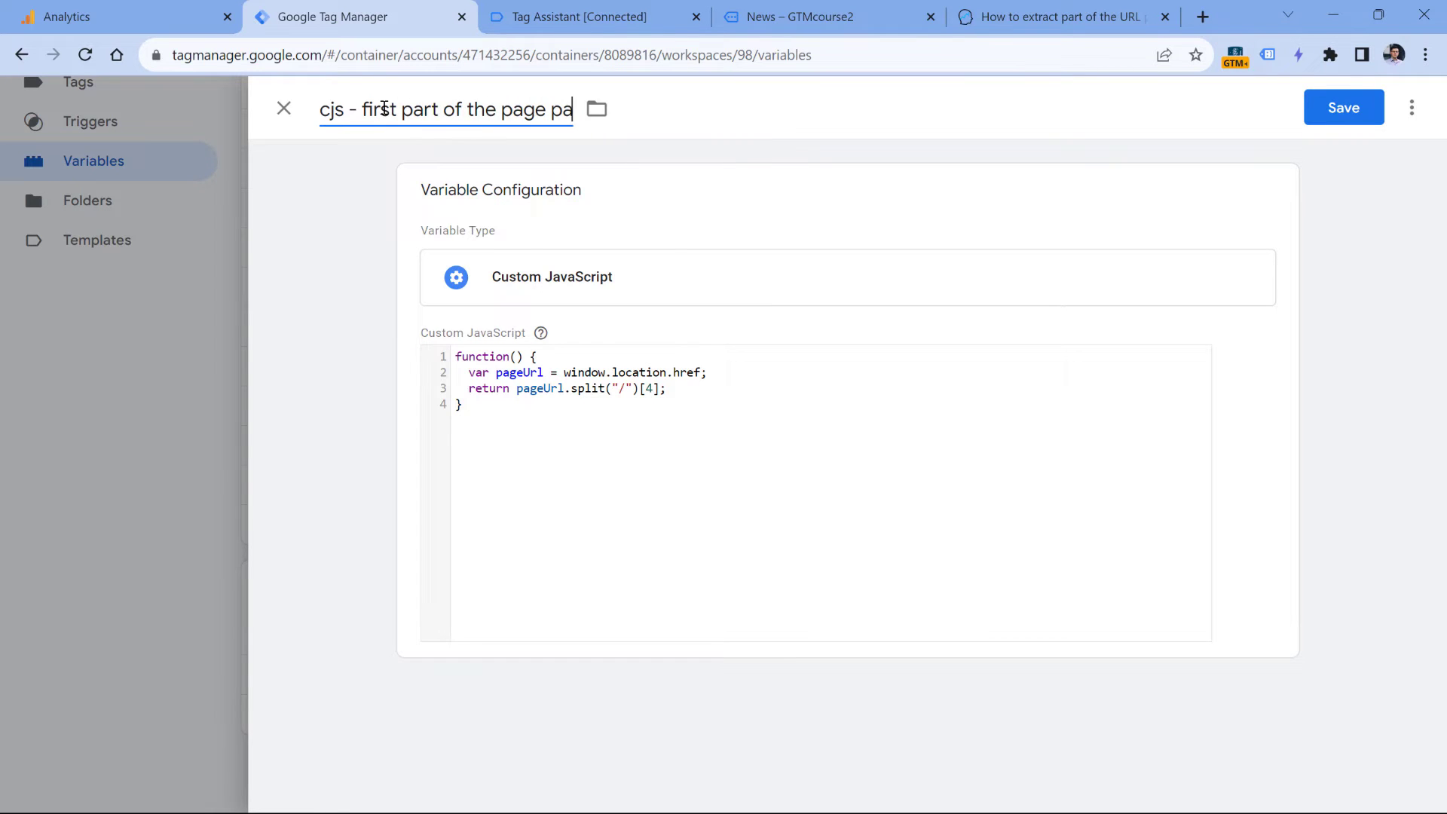
text(th)
click(1326, 108)
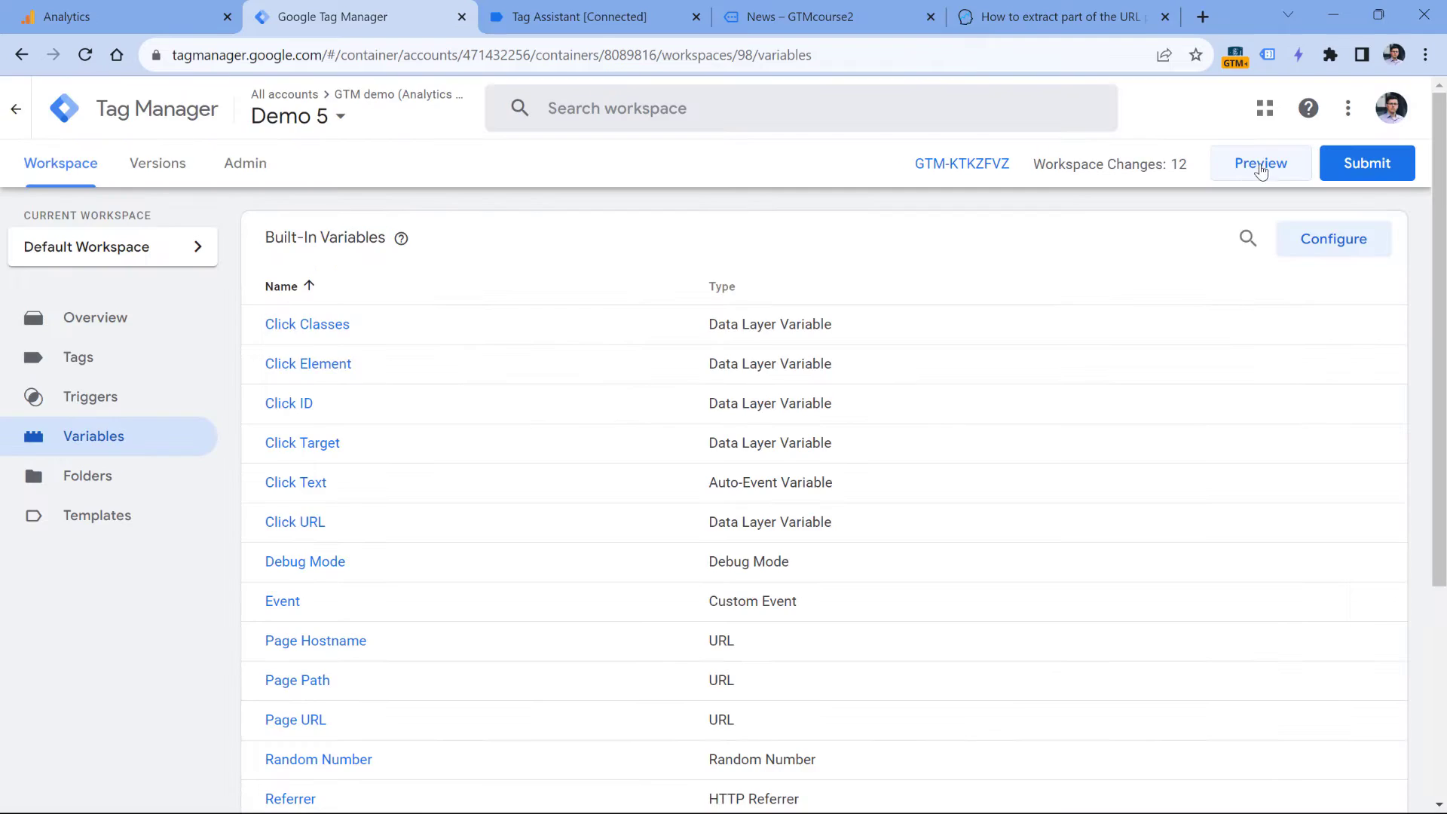
Preview the container and examine the value of "cjs - first part of the page path" at the Container Loaded event
click(1259, 170)
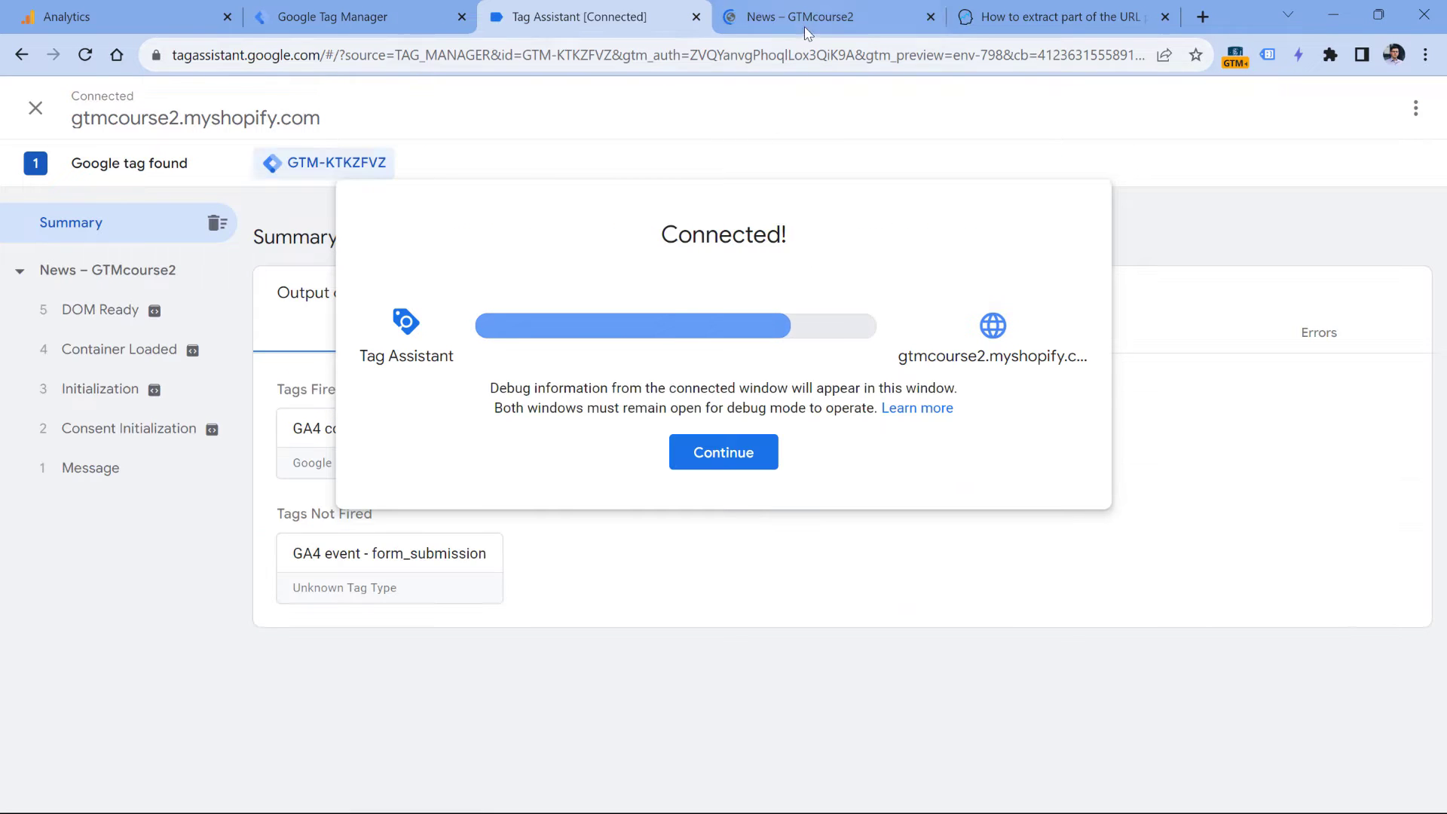
click(725, 452)
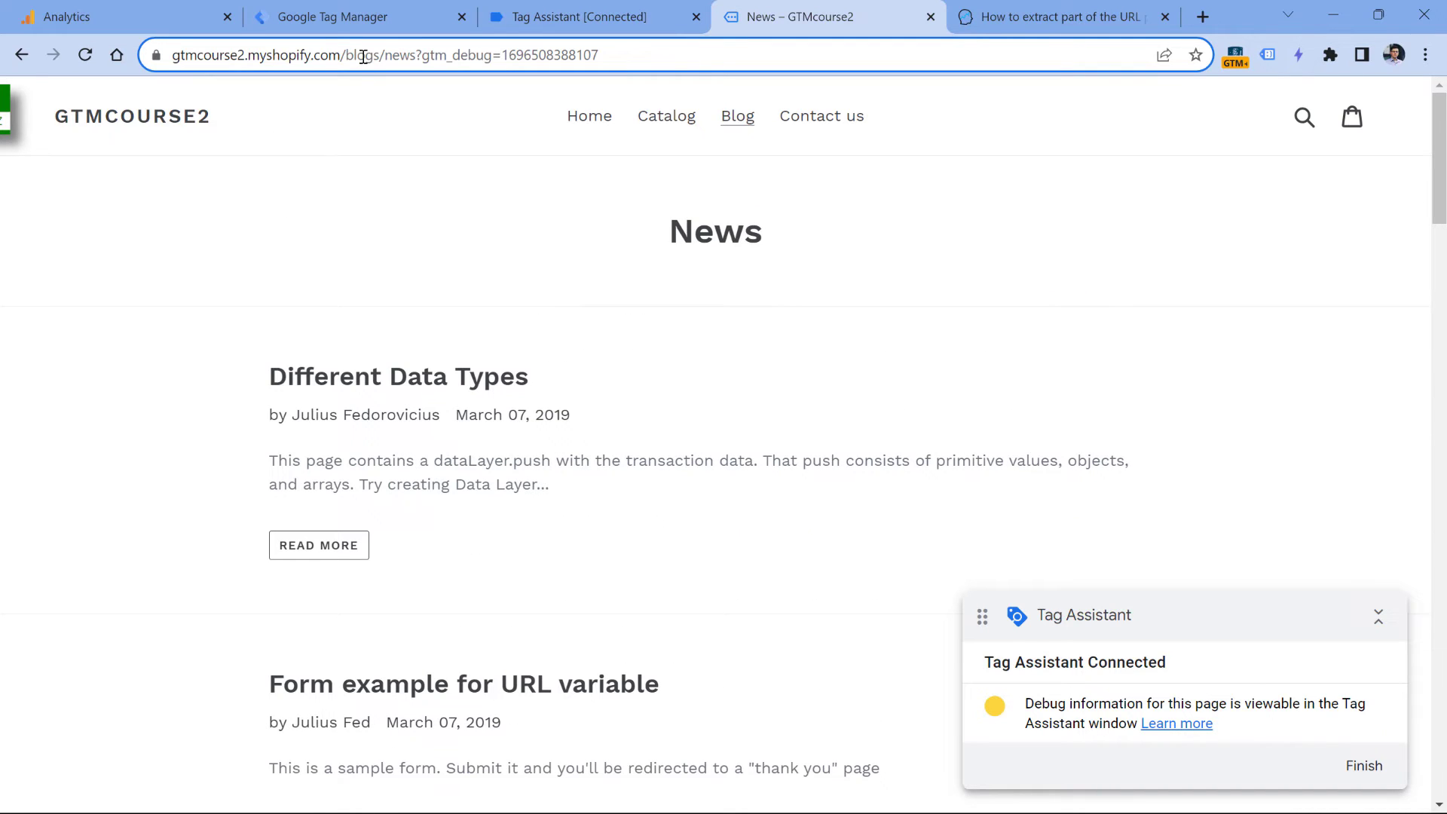
click(593, 21)
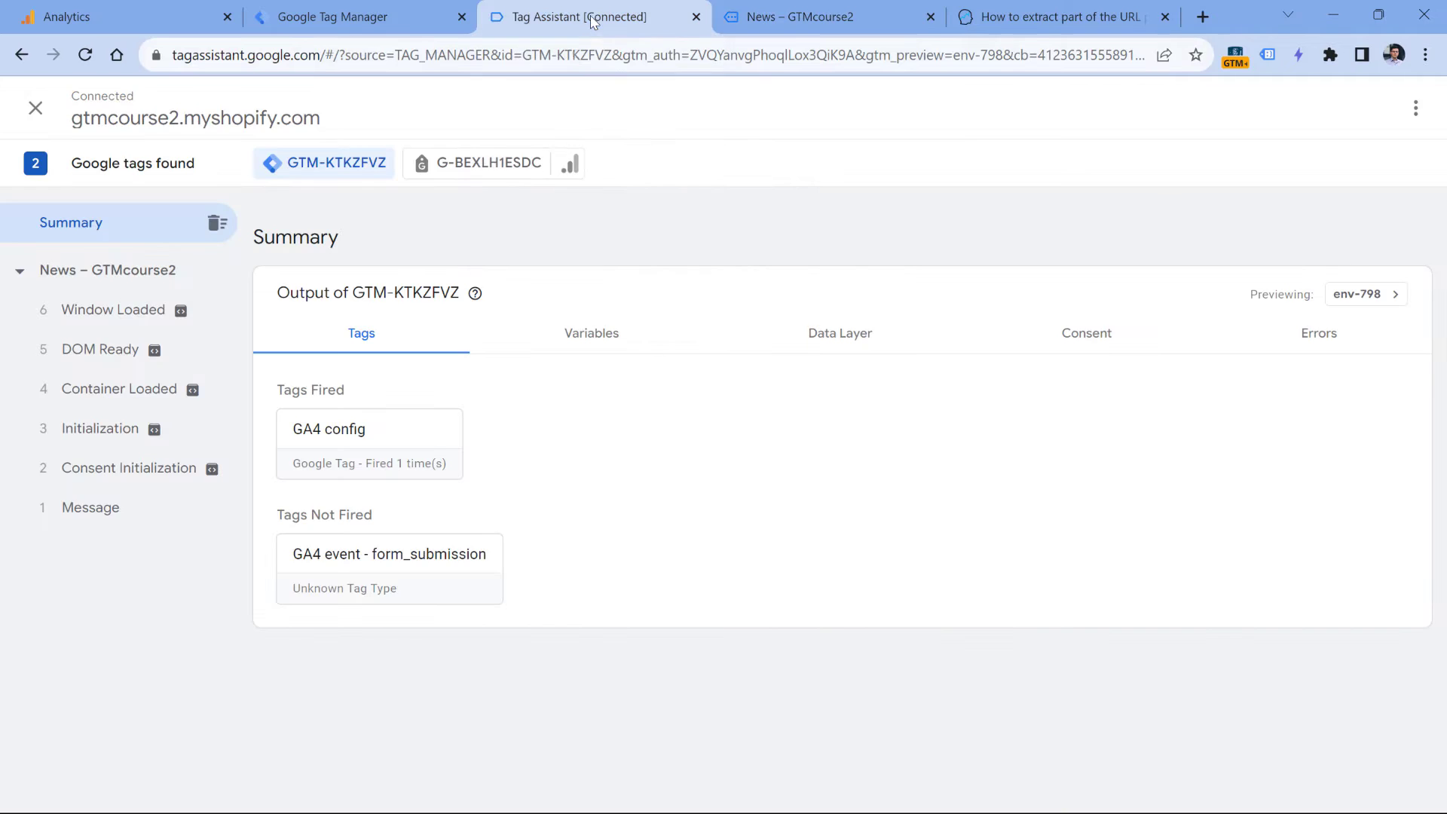
click(115, 395)
click(587, 443)
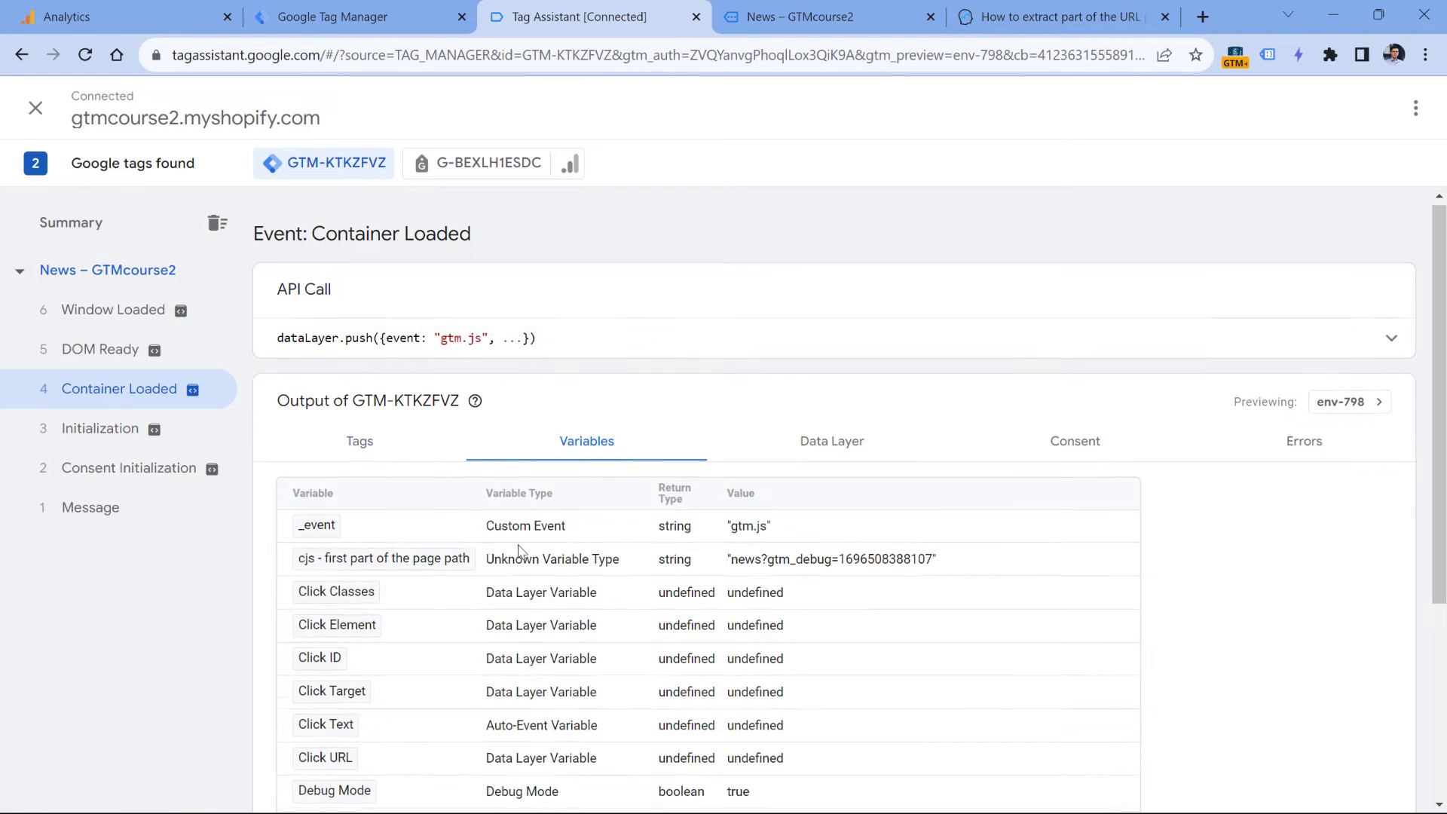
scroll(505, 488, down, 1)
drag(731, 466, 935, 473)
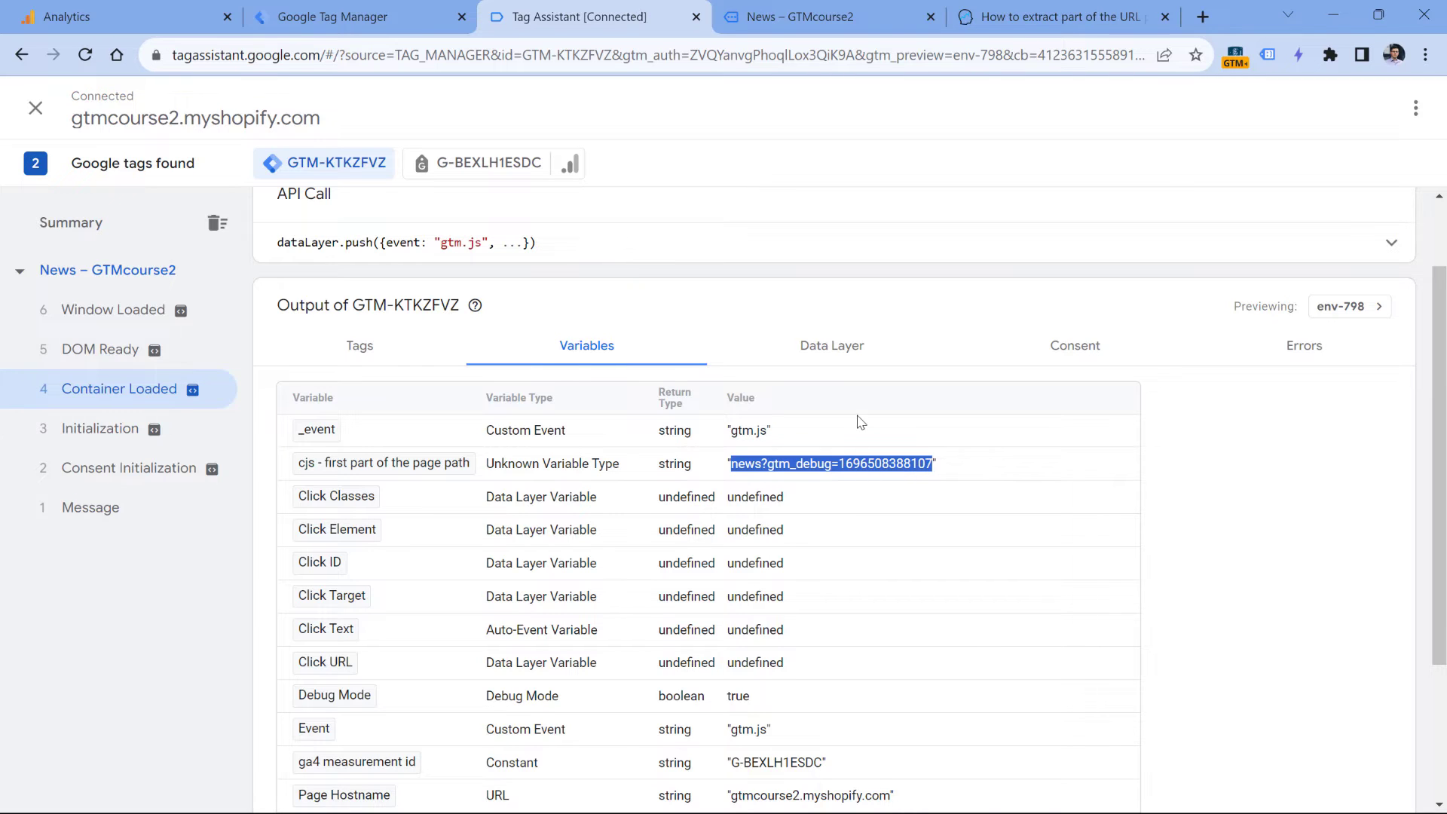
Compare the domain, blogs and news segments in the shop's News page URL
click(753, 19)
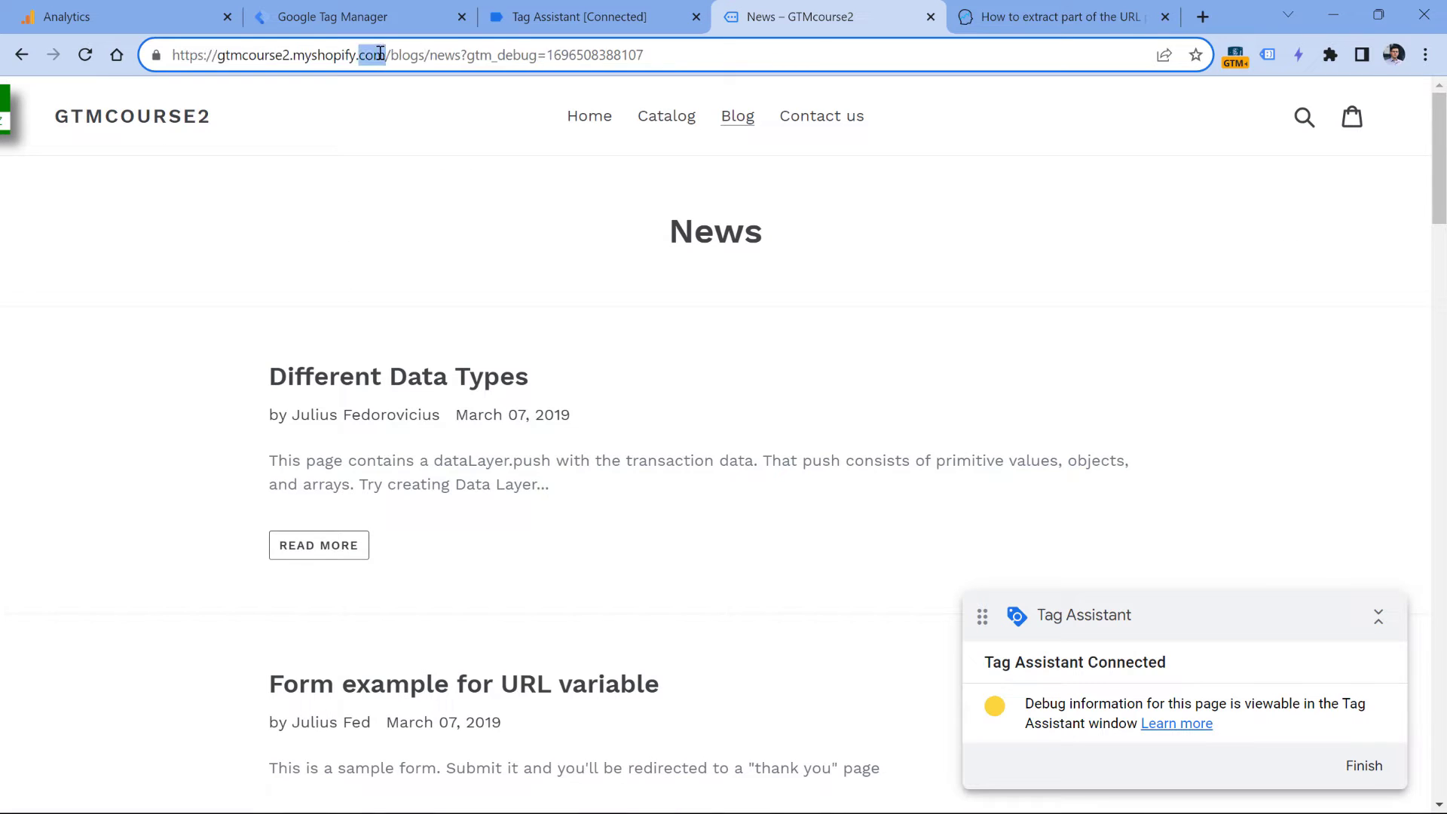
click(432, 58)
double_click(432, 58)
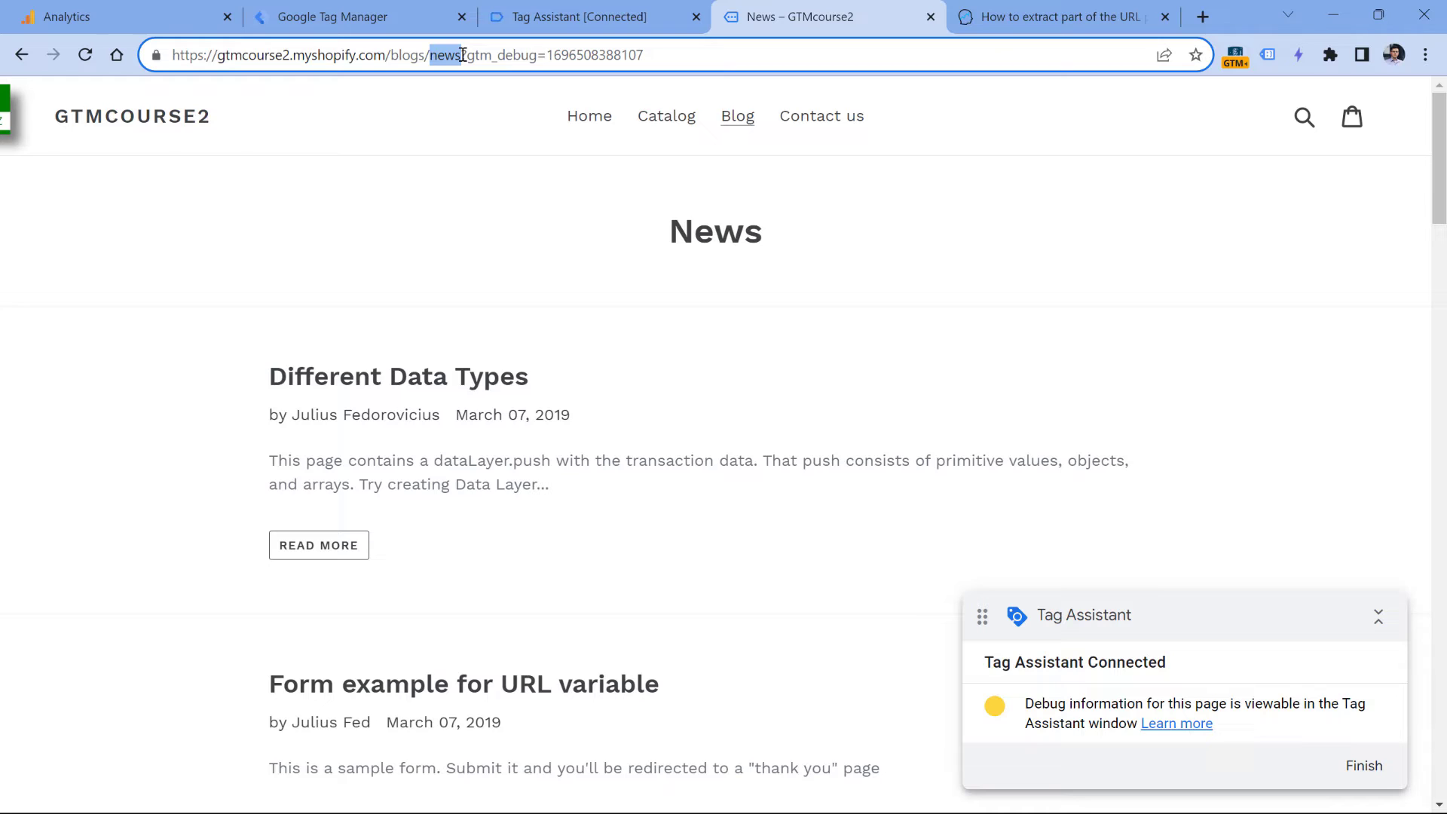
double_click(408, 55)
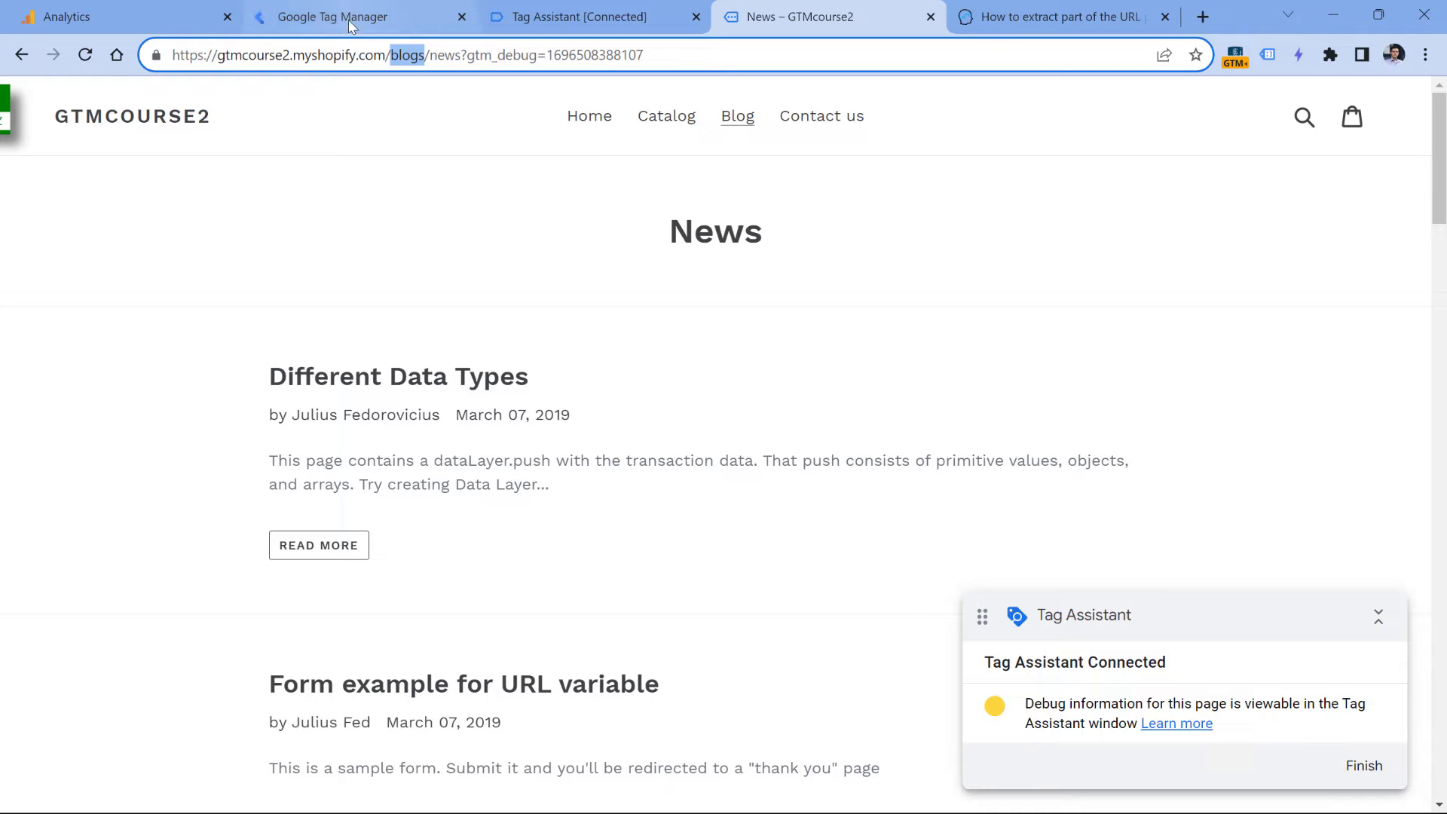
In Google Tag Manager, change the split index in "cjs - first part of the page path" to 3 and save the variable
mouse_move(349, 25)
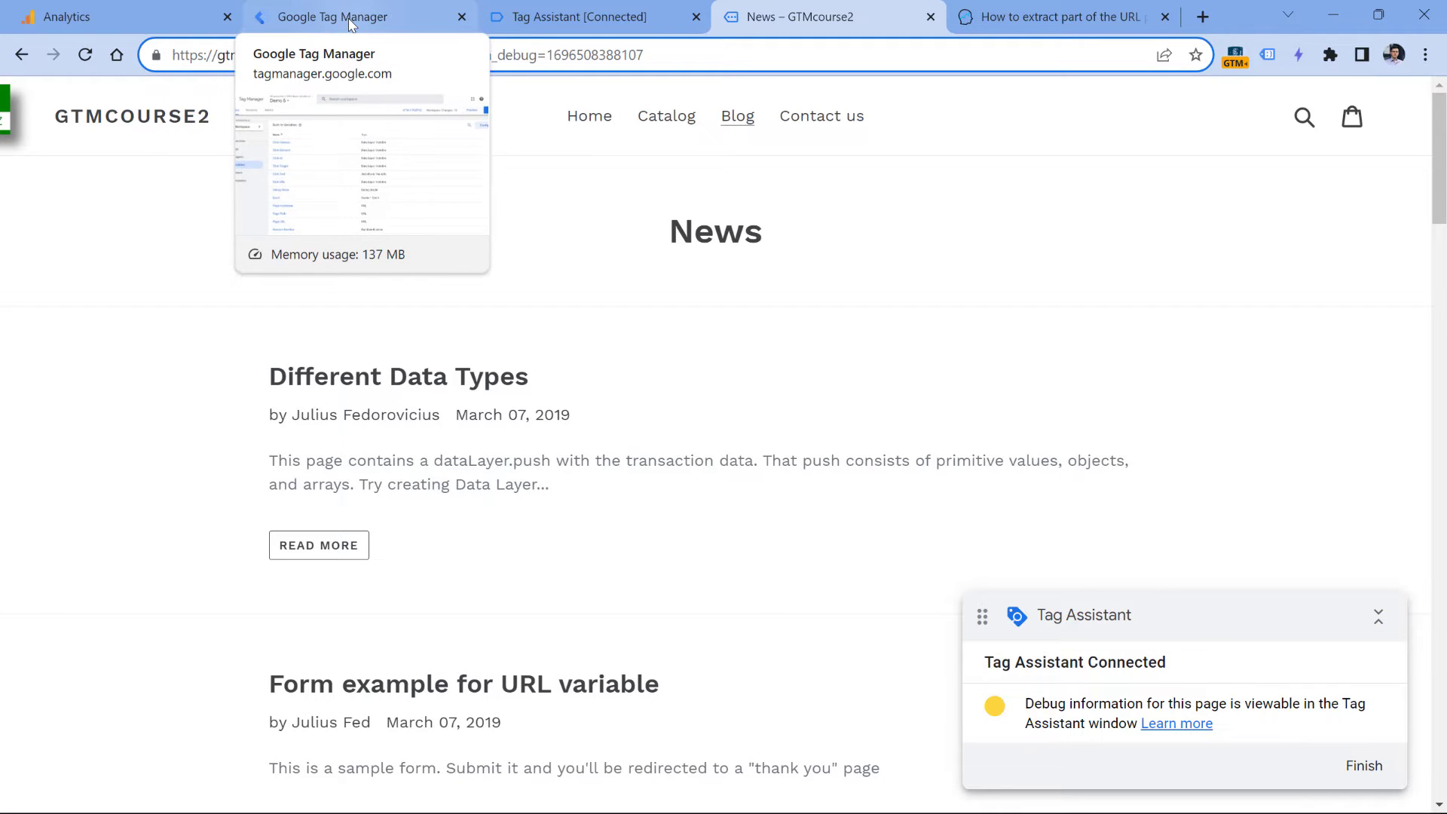
click(349, 25)
scroll(433, 377, down, 4)
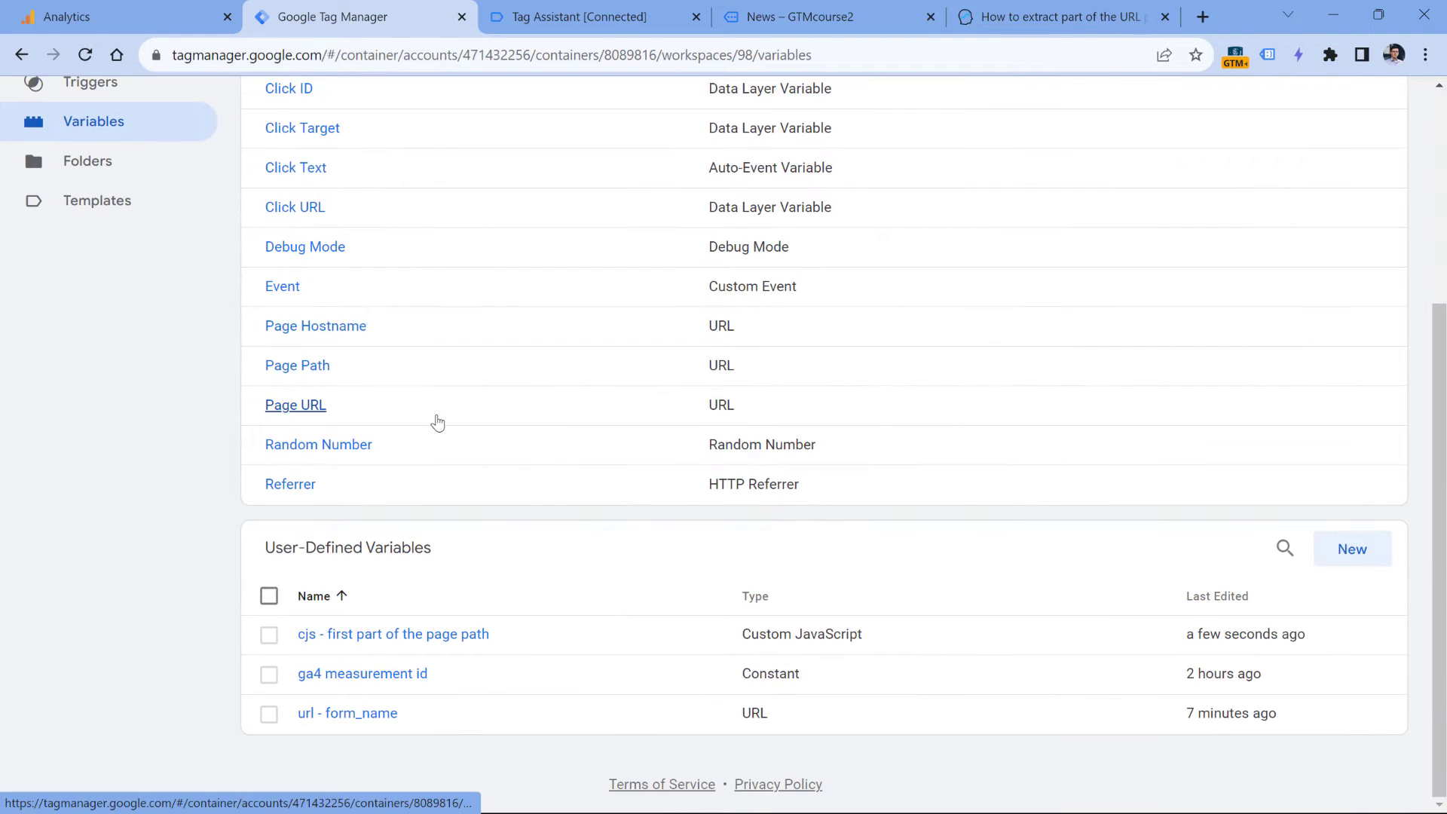
click(447, 627)
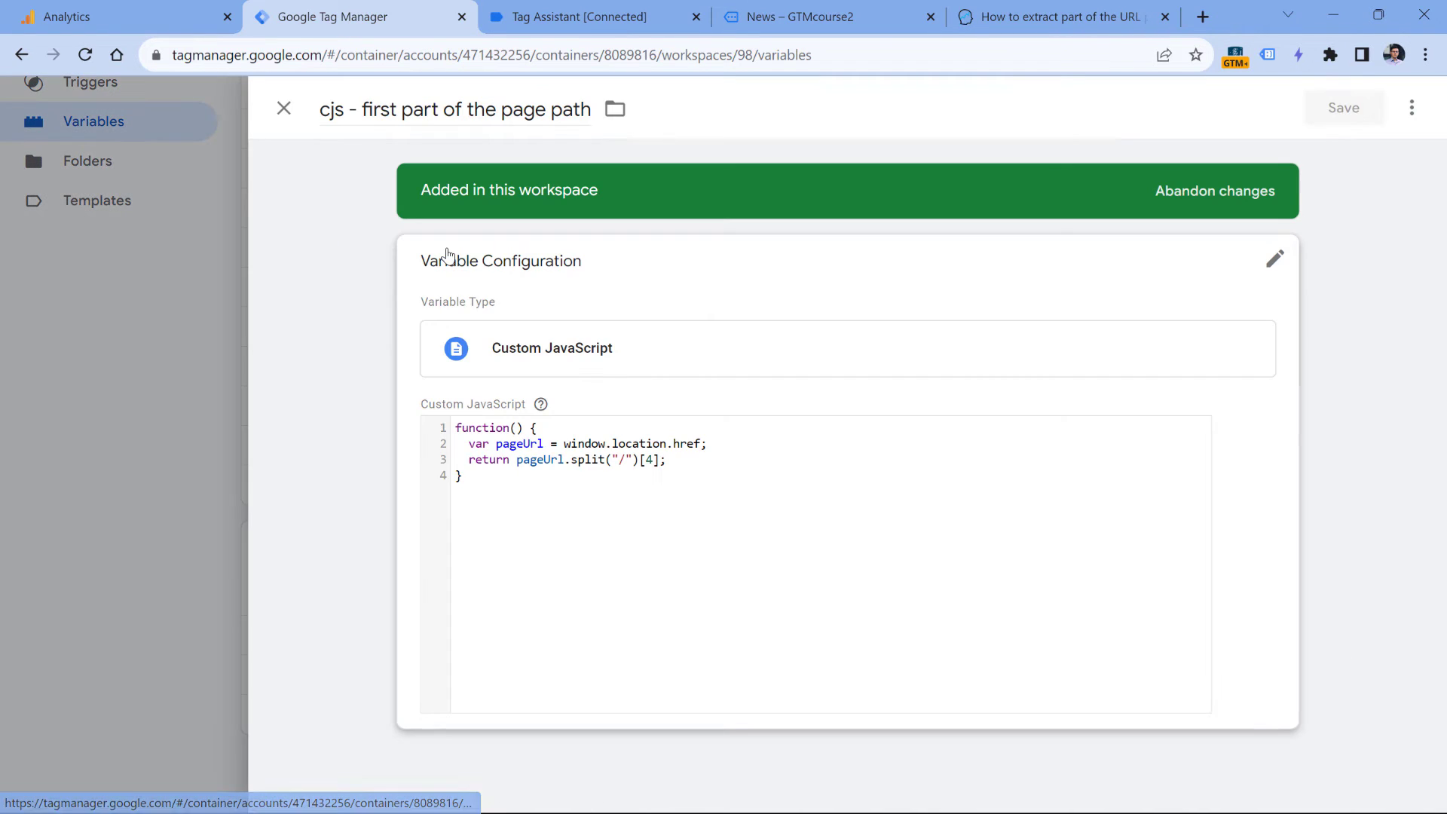
click(642, 491)
key(BackSpace)
text(3)
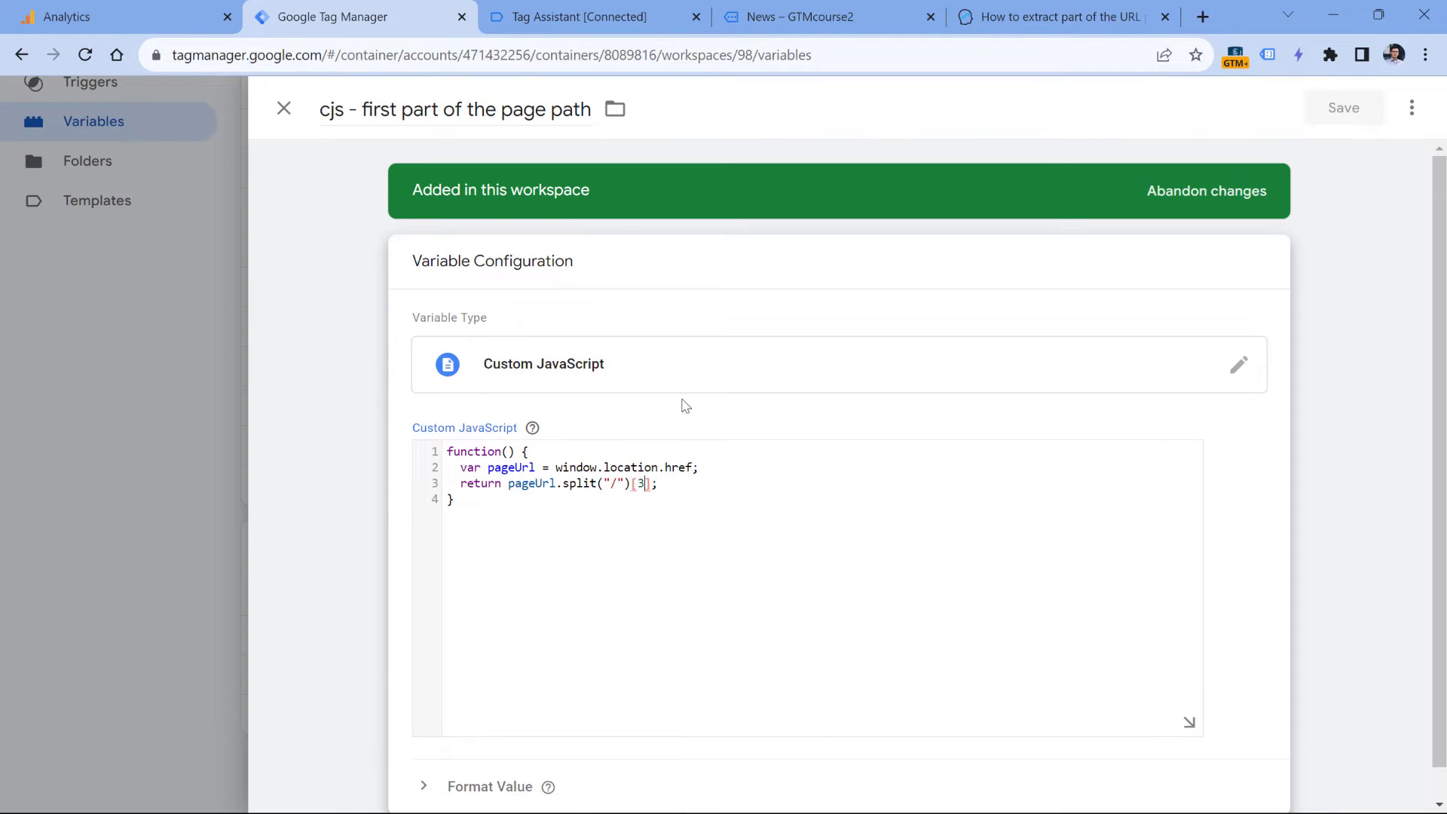
click(1330, 113)
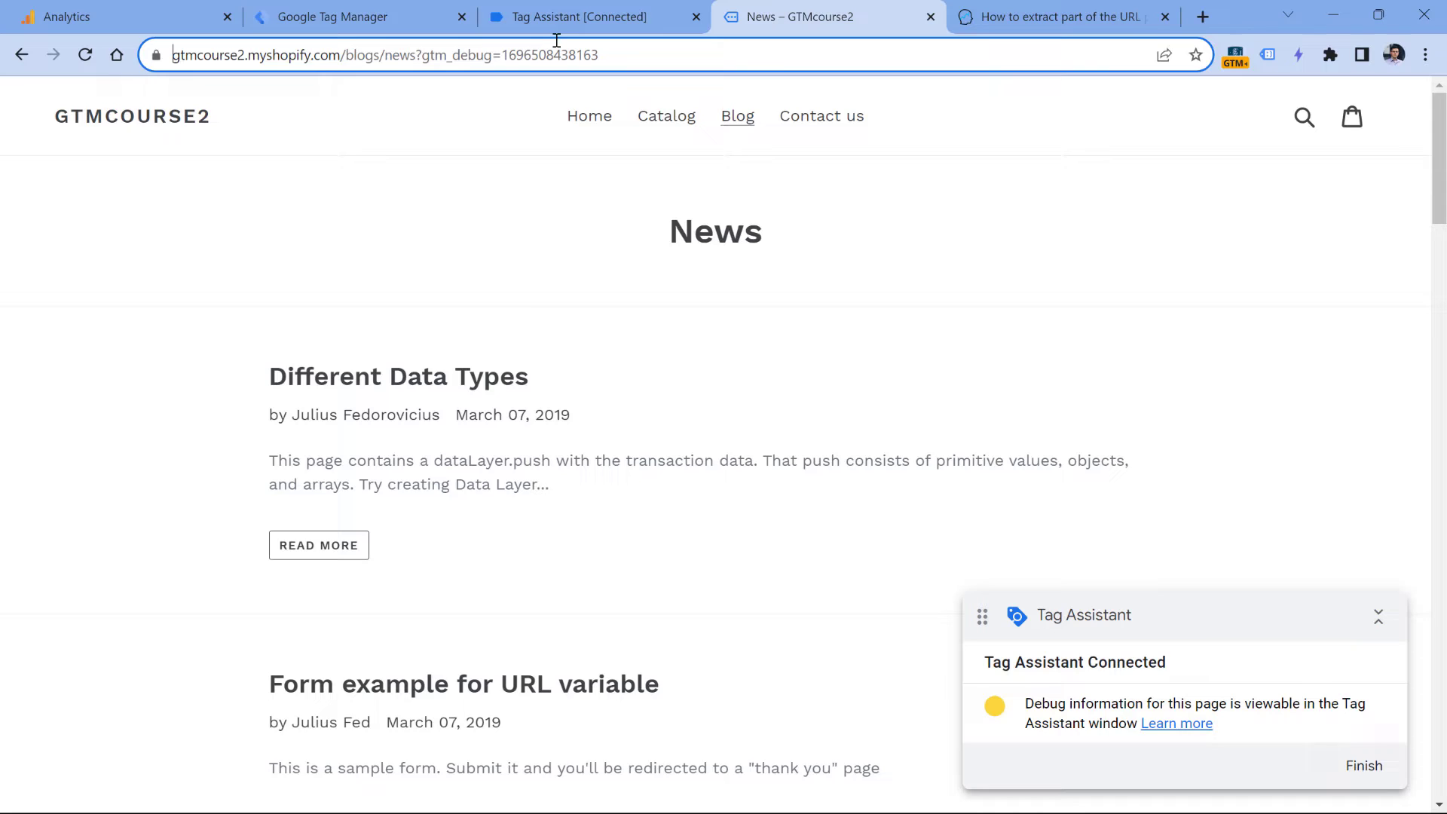
In the refreshed Tag Assistant preview, check the value of the page path variable at the Container Loaded event
click(591, 21)
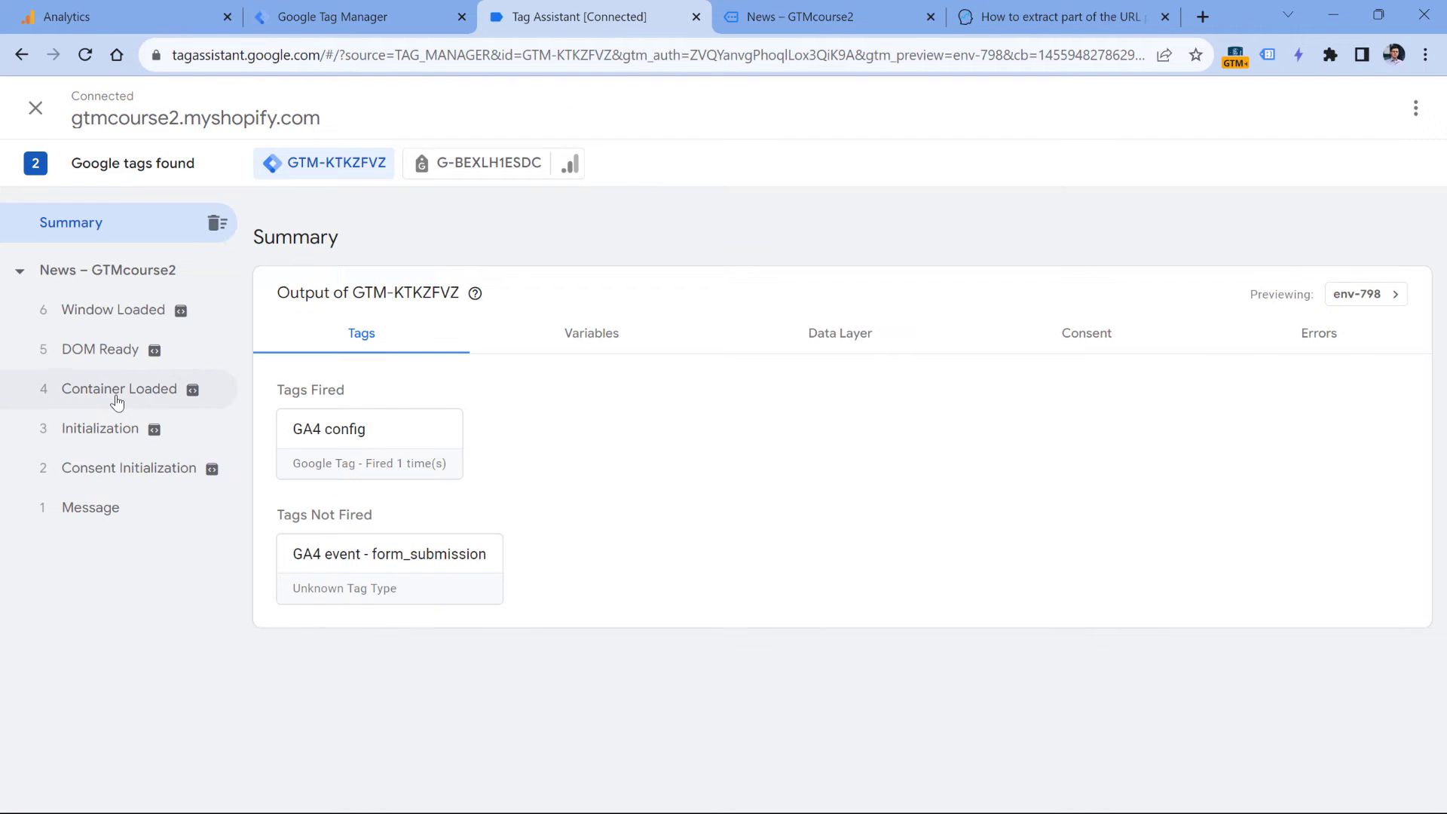
click(117, 401)
click(607, 445)
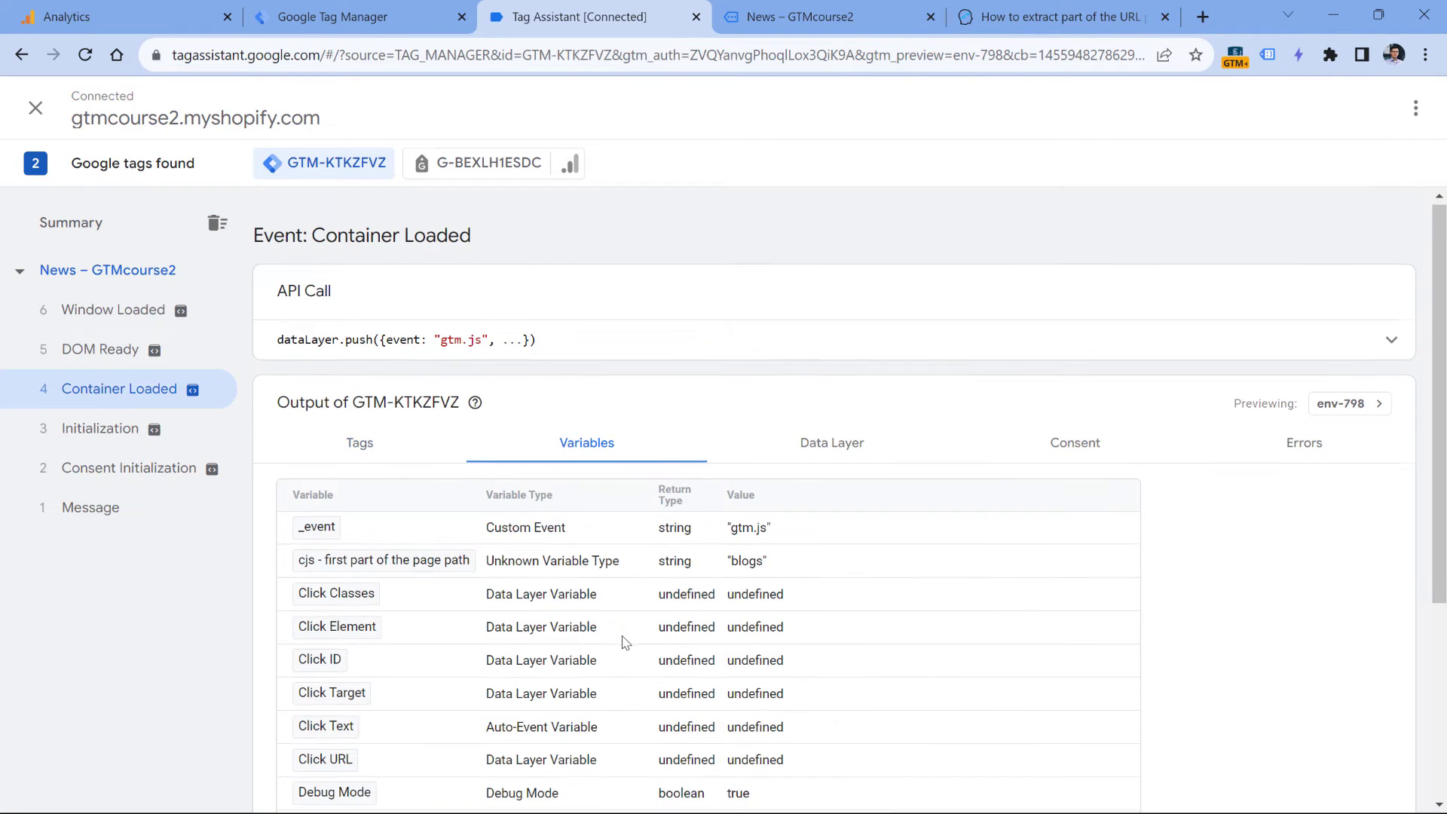
scroll(623, 642, down, 4)
scroll(537, 407, up, 1)
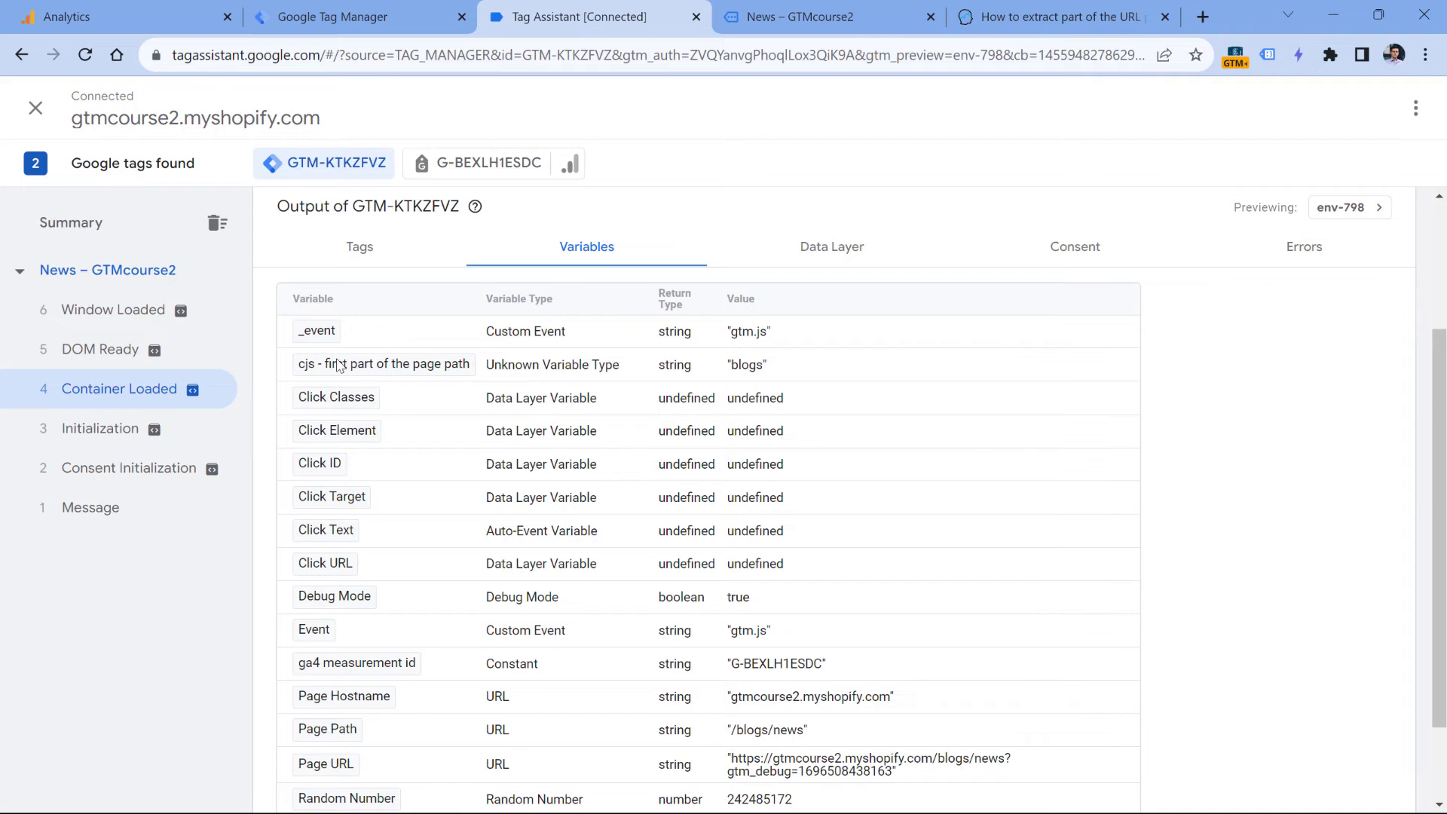
double_click(745, 366)
Examine the last path segment of the News page URL, including the variant with a slash added after news
key(ctrl+Tab)
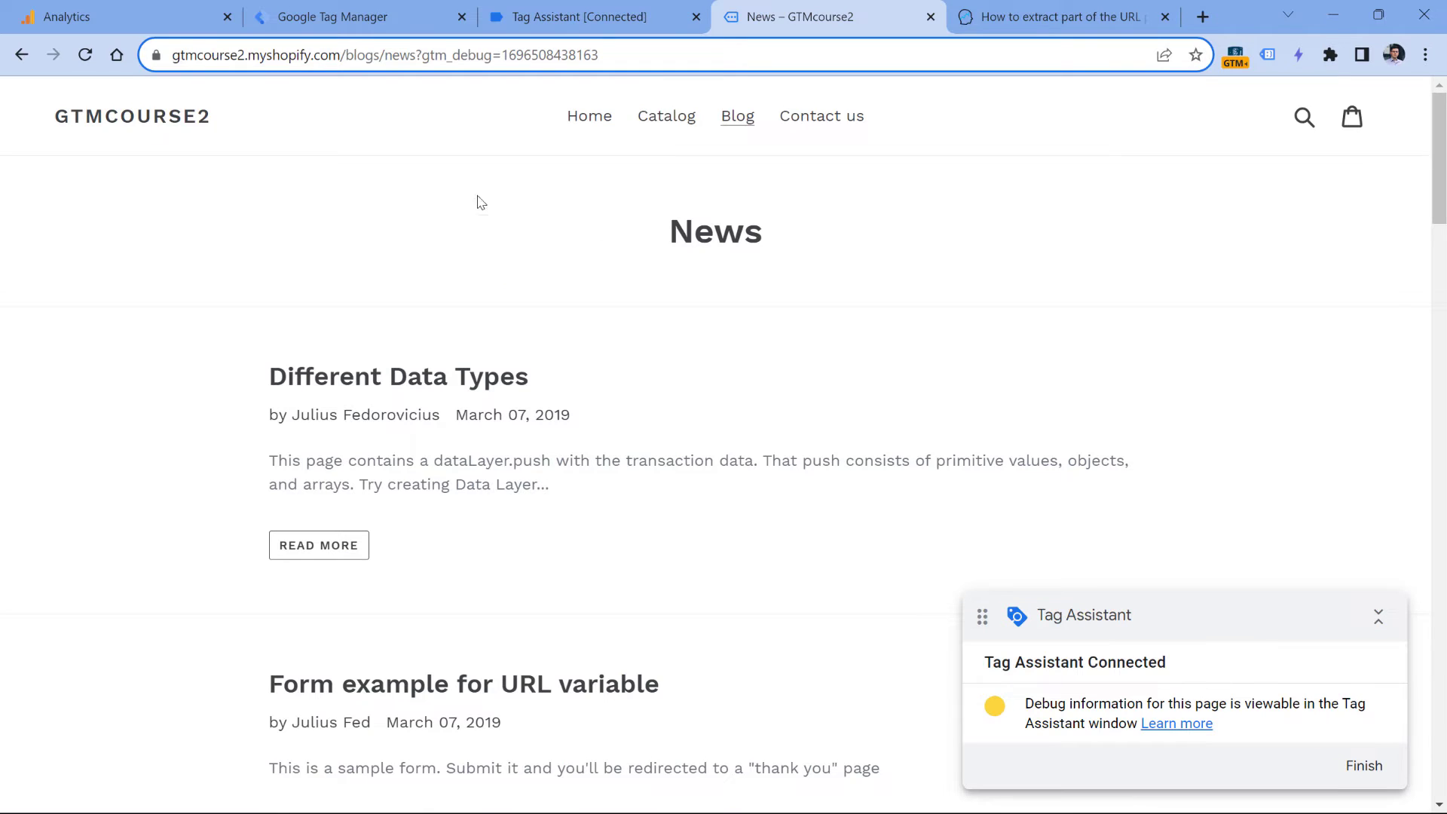
click(346, 59)
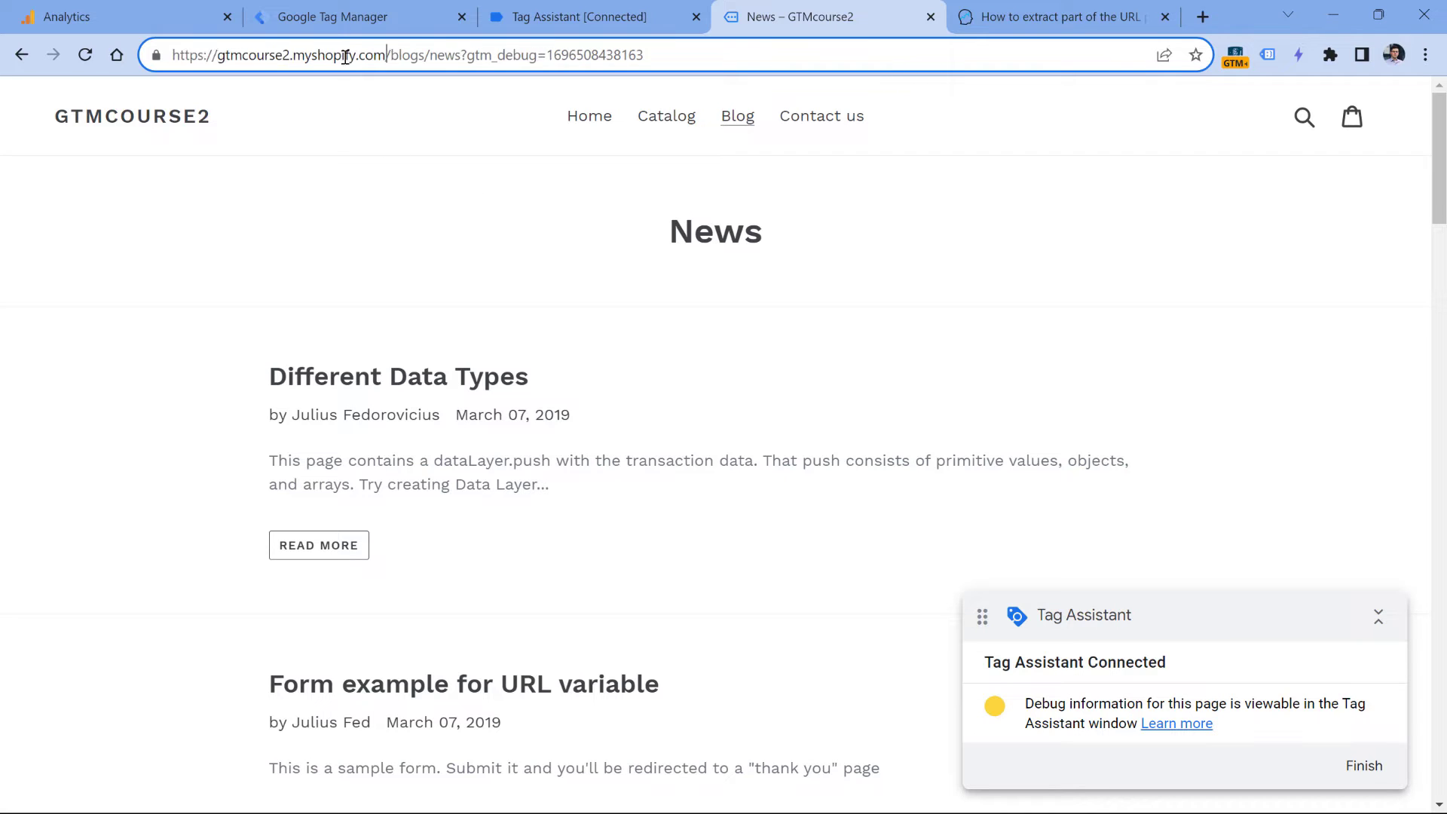
drag(386, 56, 464, 54)
click(464, 55)
double_click(398, 55)
double_click(447, 56)
click(452, 59)
drag(431, 56, 696, 67)
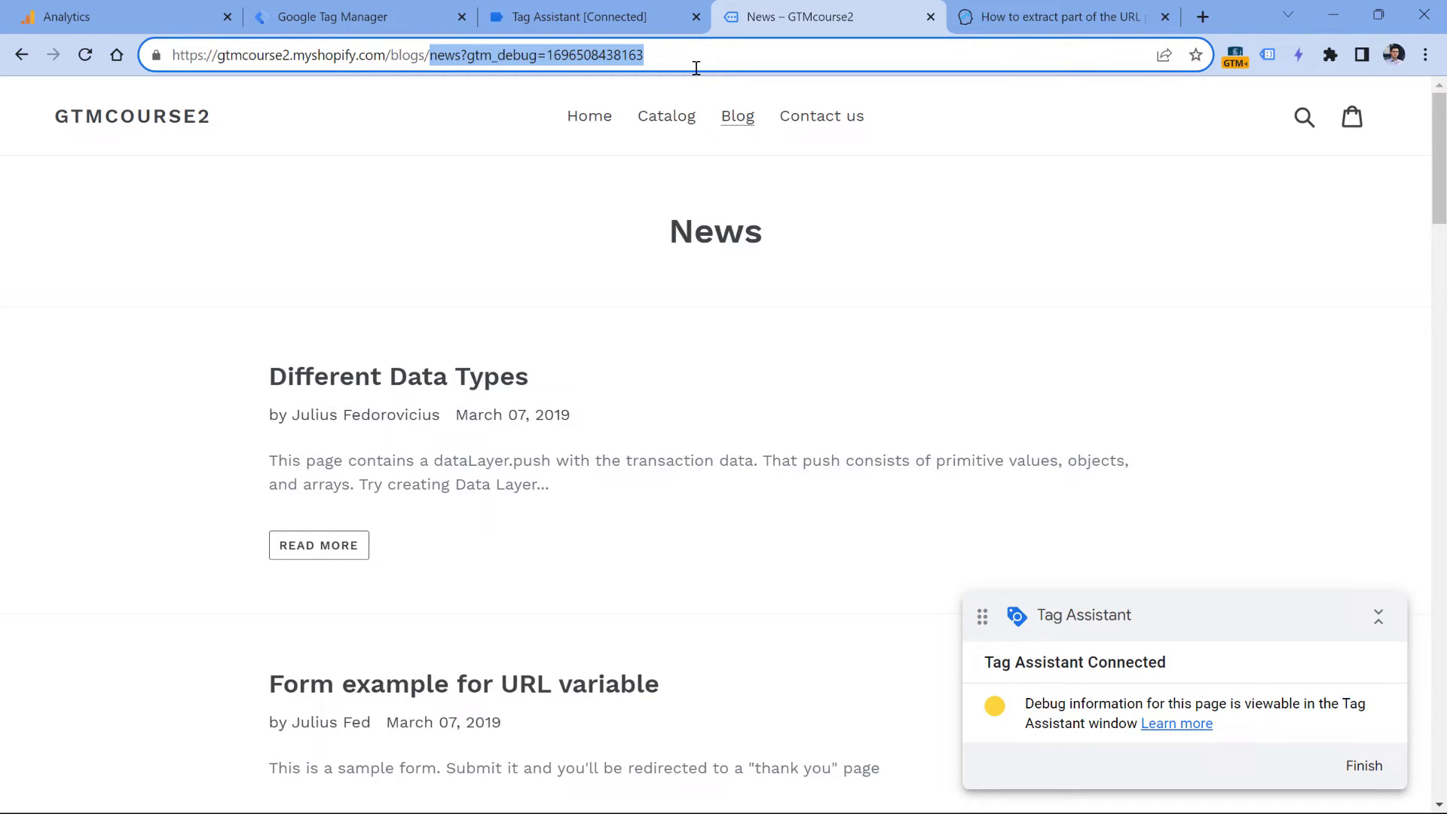
double_click(448, 63)
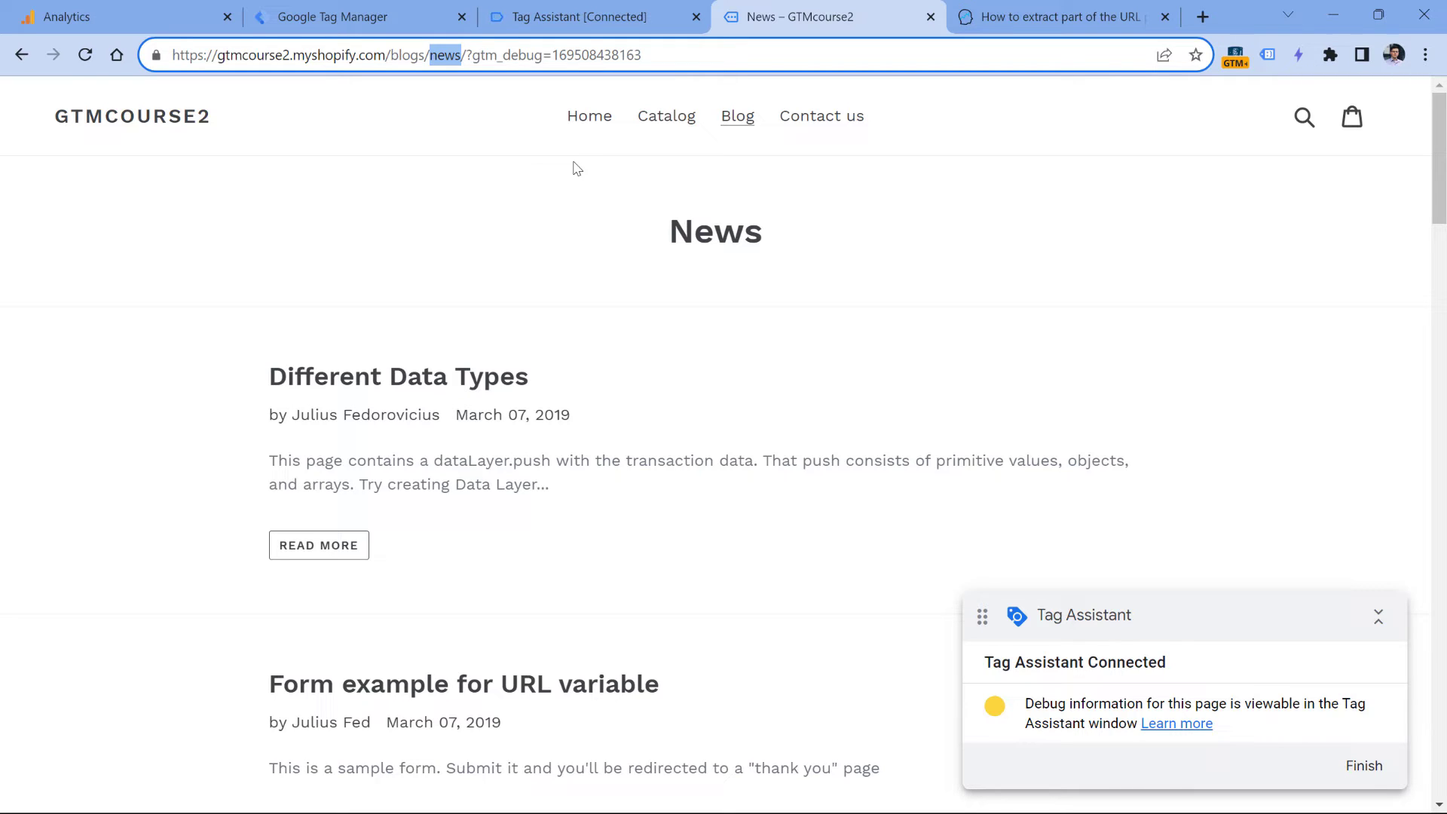
Reopen the "cjs - first part of the page path" variable and change window.location.href in its code to window.location.pathname
key(ctrl+2)
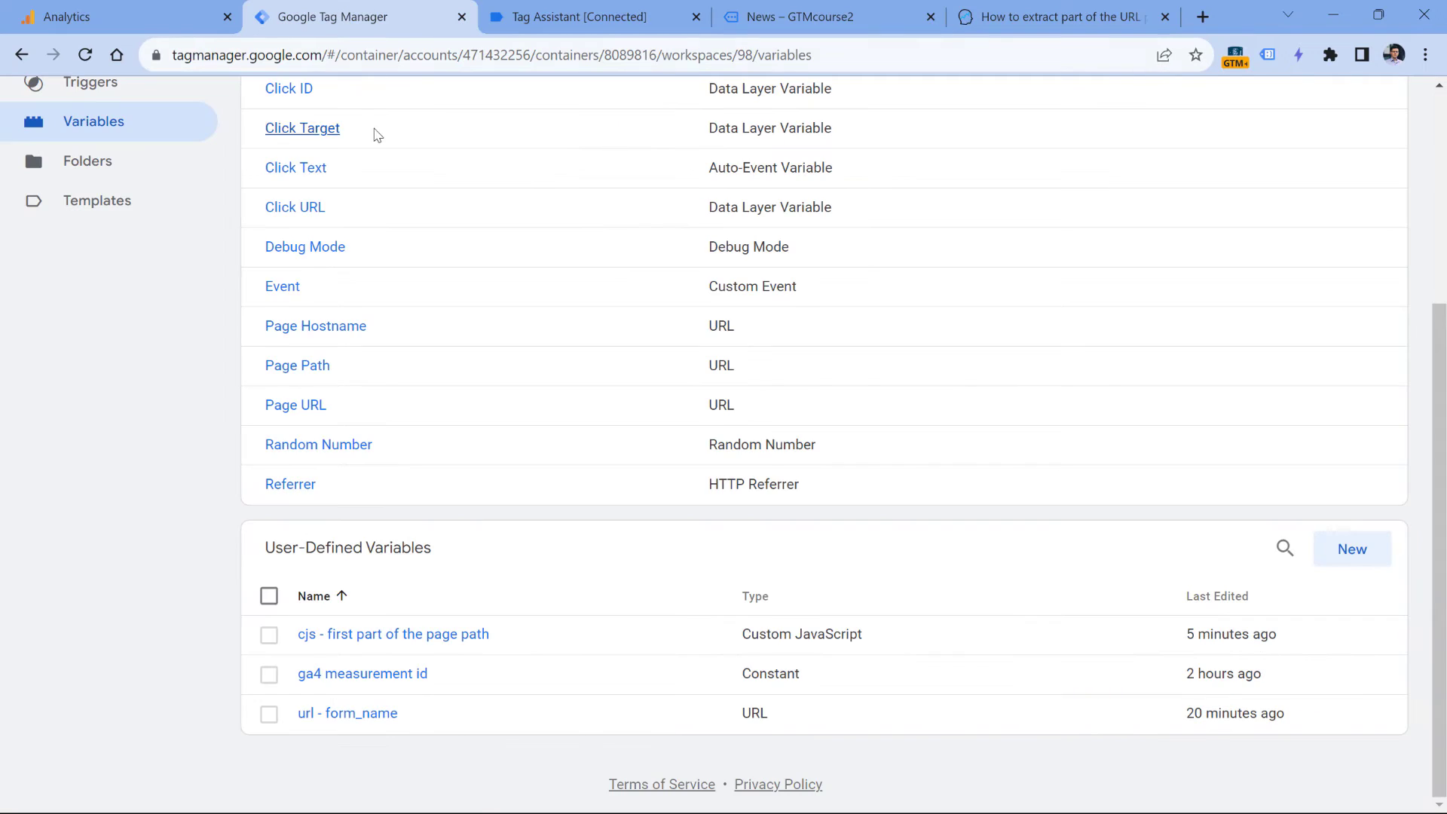
click(397, 637)
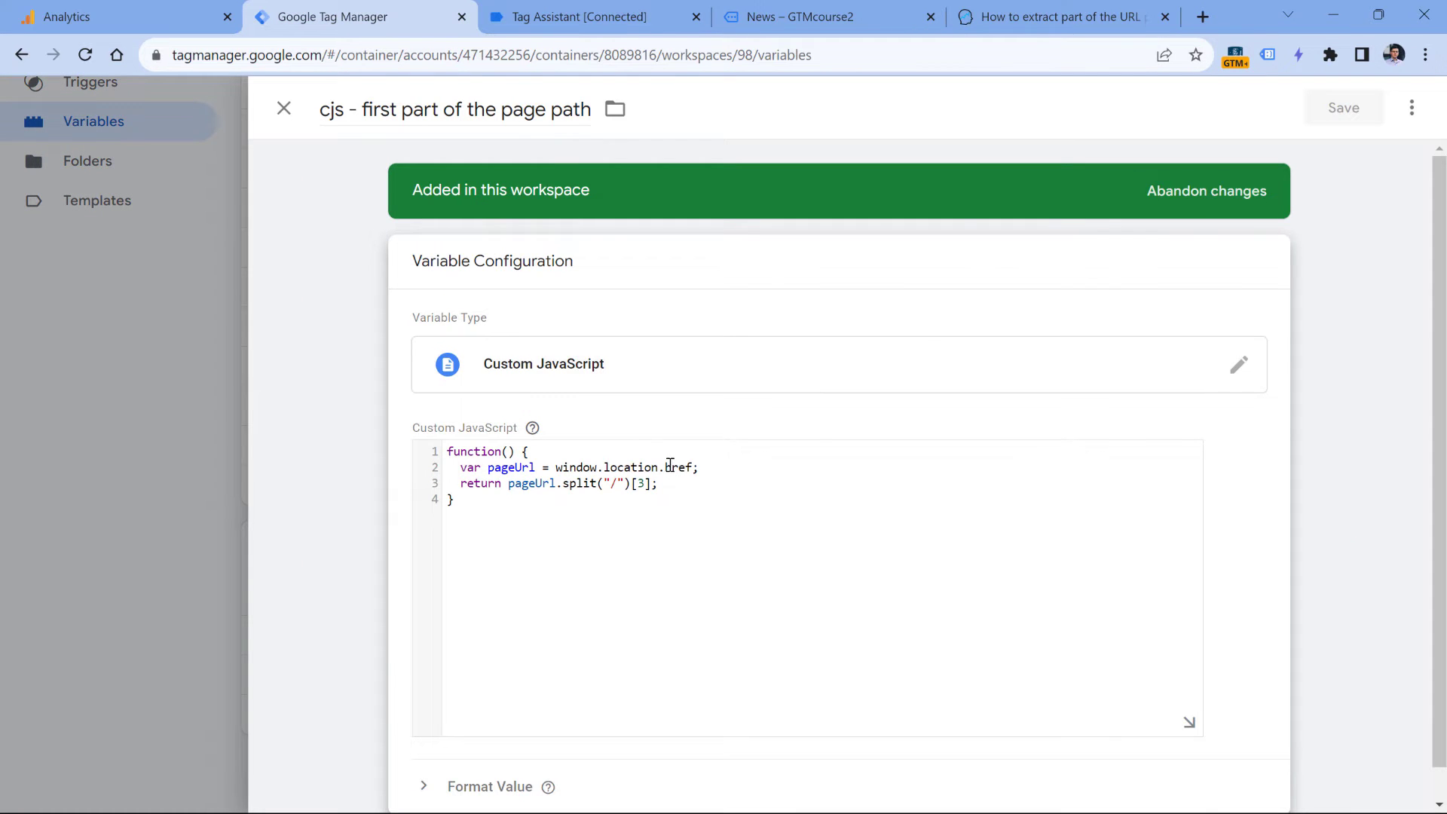
double_click(676, 467)
text(pathname)
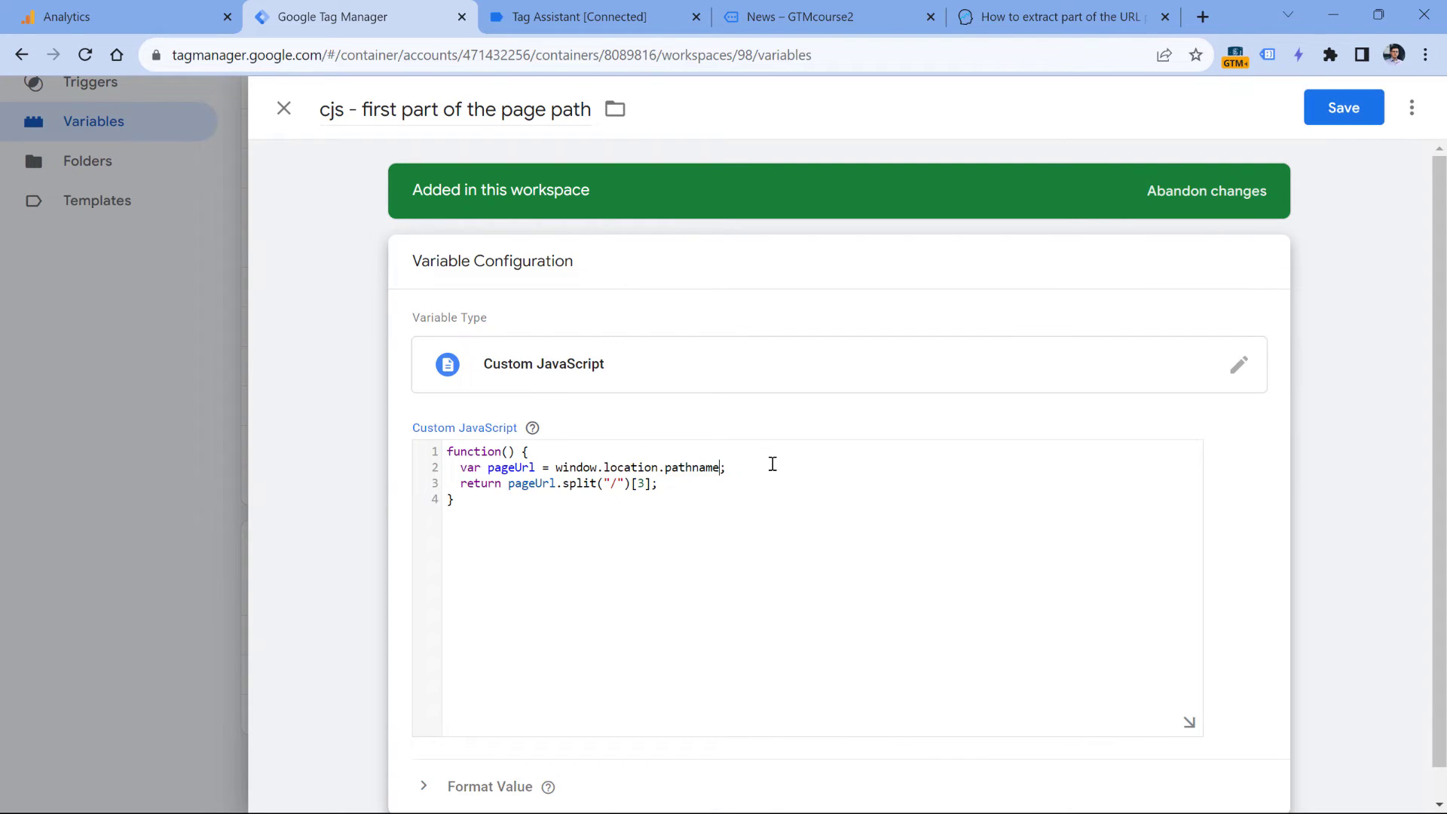
Add the line pageUrl.replace(/\/$/,'').split('/').pop() below the pageUrl declaration in the function
click(753, 462)
key(Return)
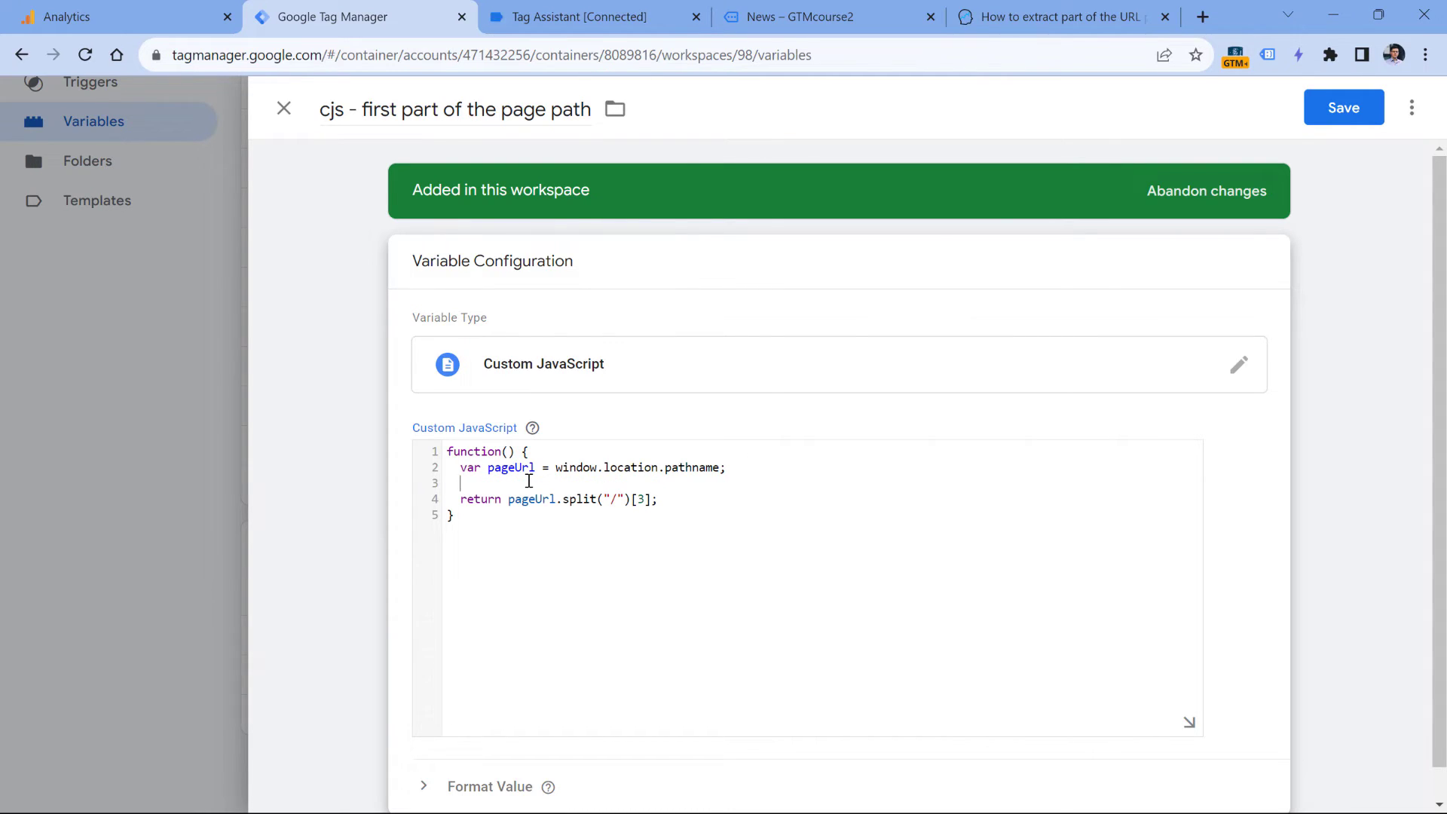
text(pageUrl.replace(/\//))
key(Left)
key(Left)
text($/)
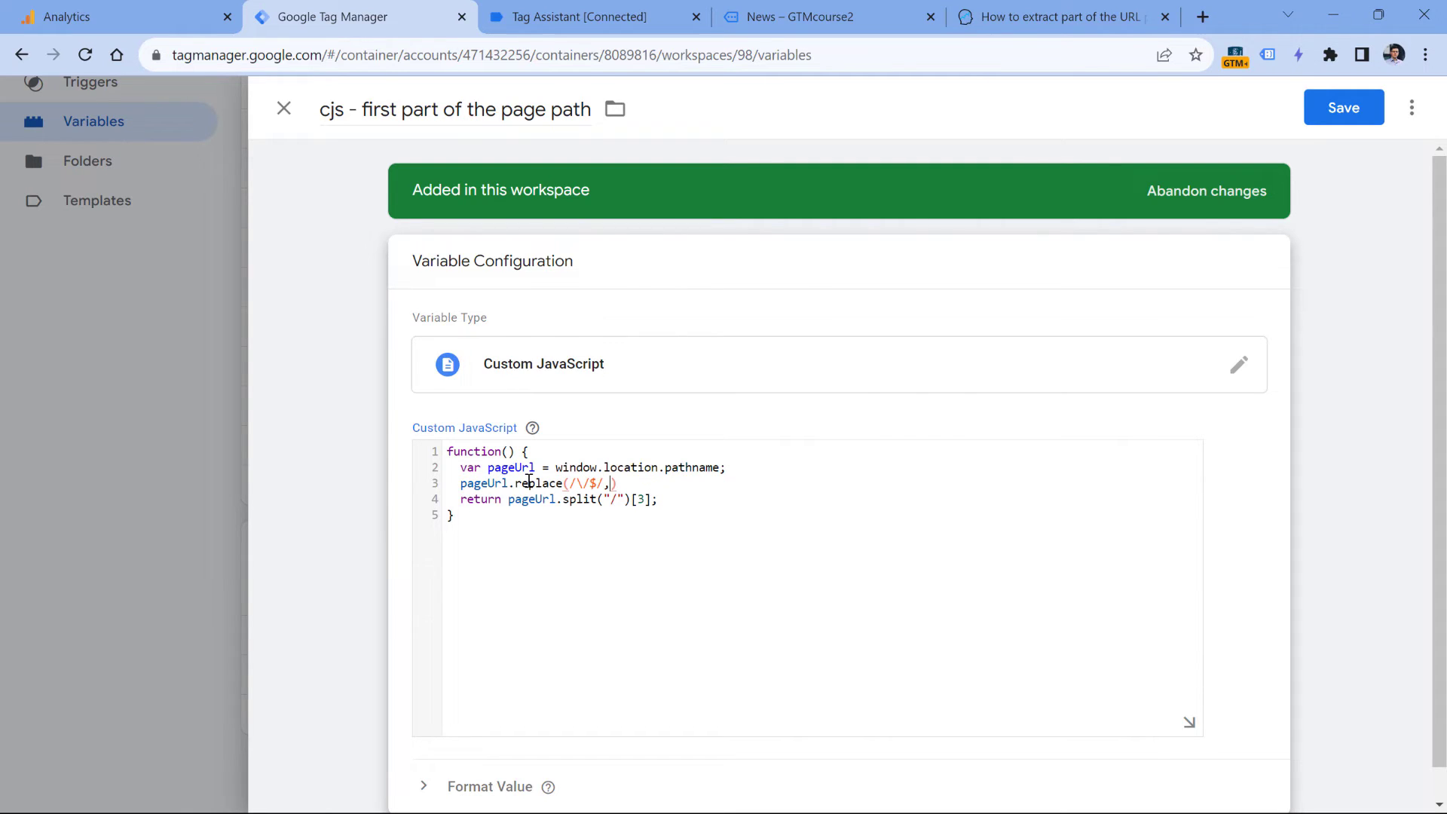
text(,'')
click(633, 483)
text(lit('/').pop())
Check the news segment at the end of the News page path, and return to the variable in Google Tag Manager
click(799, 17)
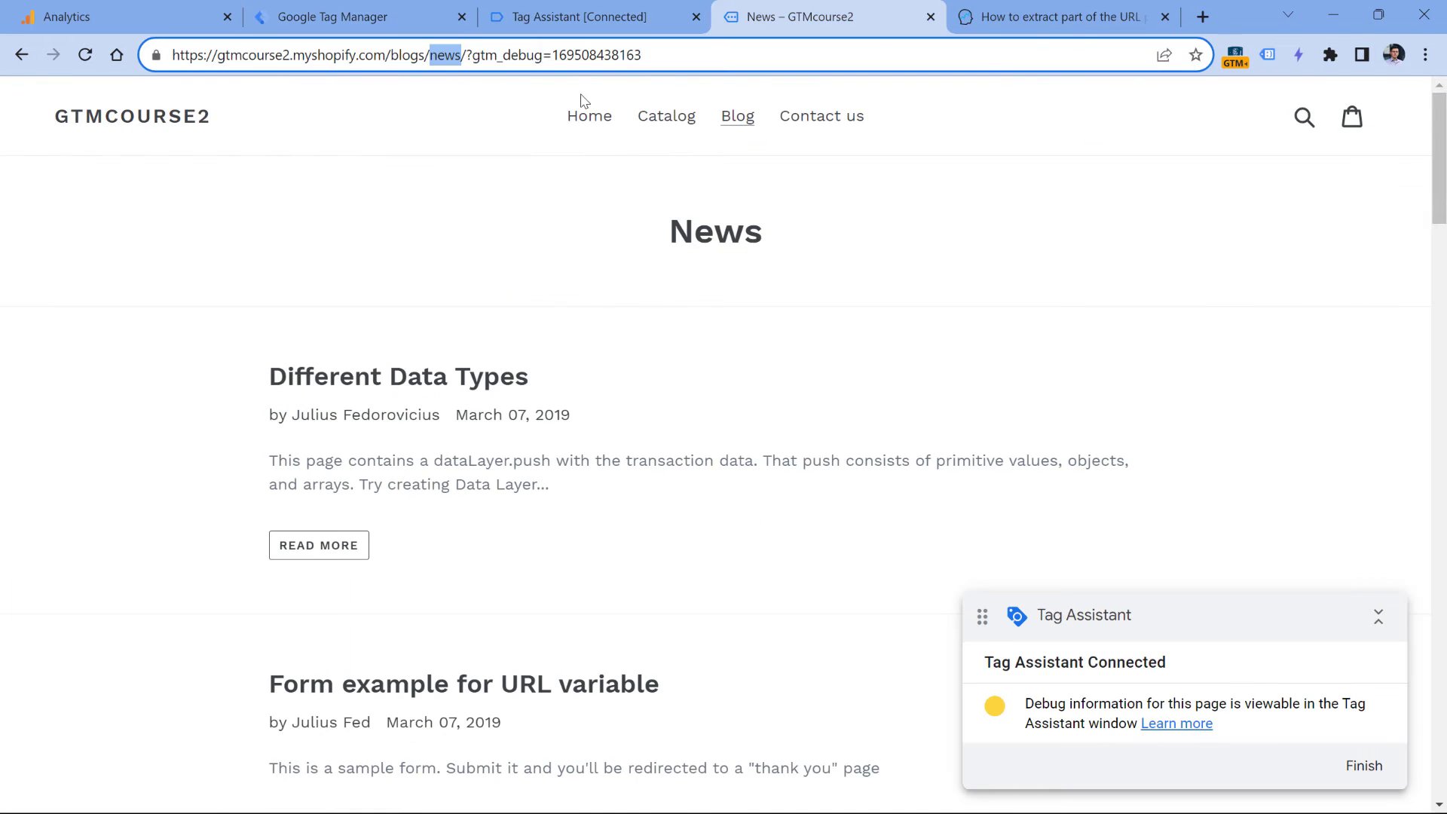
double_click(445, 57)
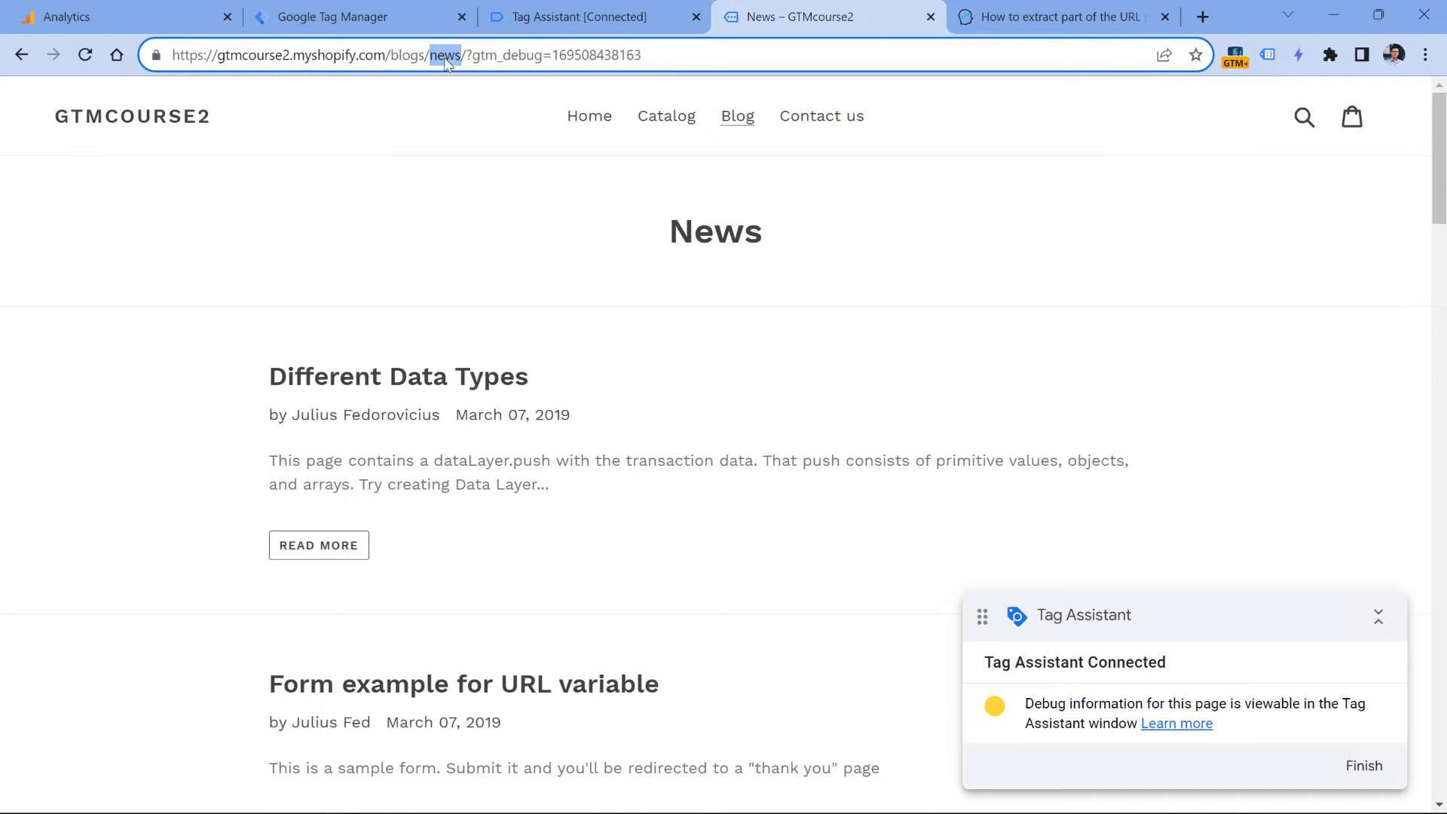
key(ctrl+2)
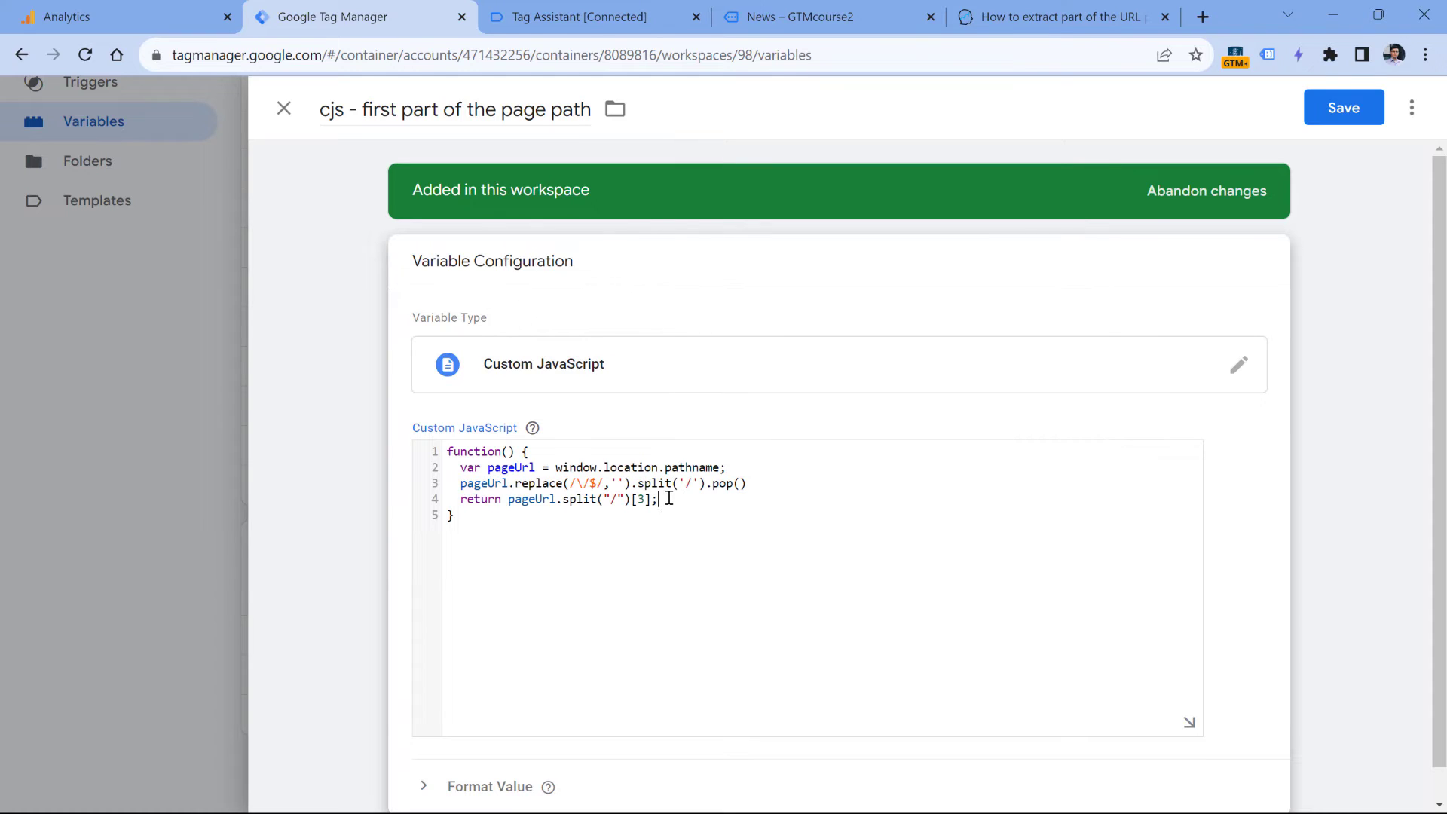
Delete the pageUrl.split("/")[3] return line, make the replace-and-pop line the return statement, and review the pageUrl declaration
drag(668, 499, 447, 496)
key(BackSpace)
key(BackSpace)
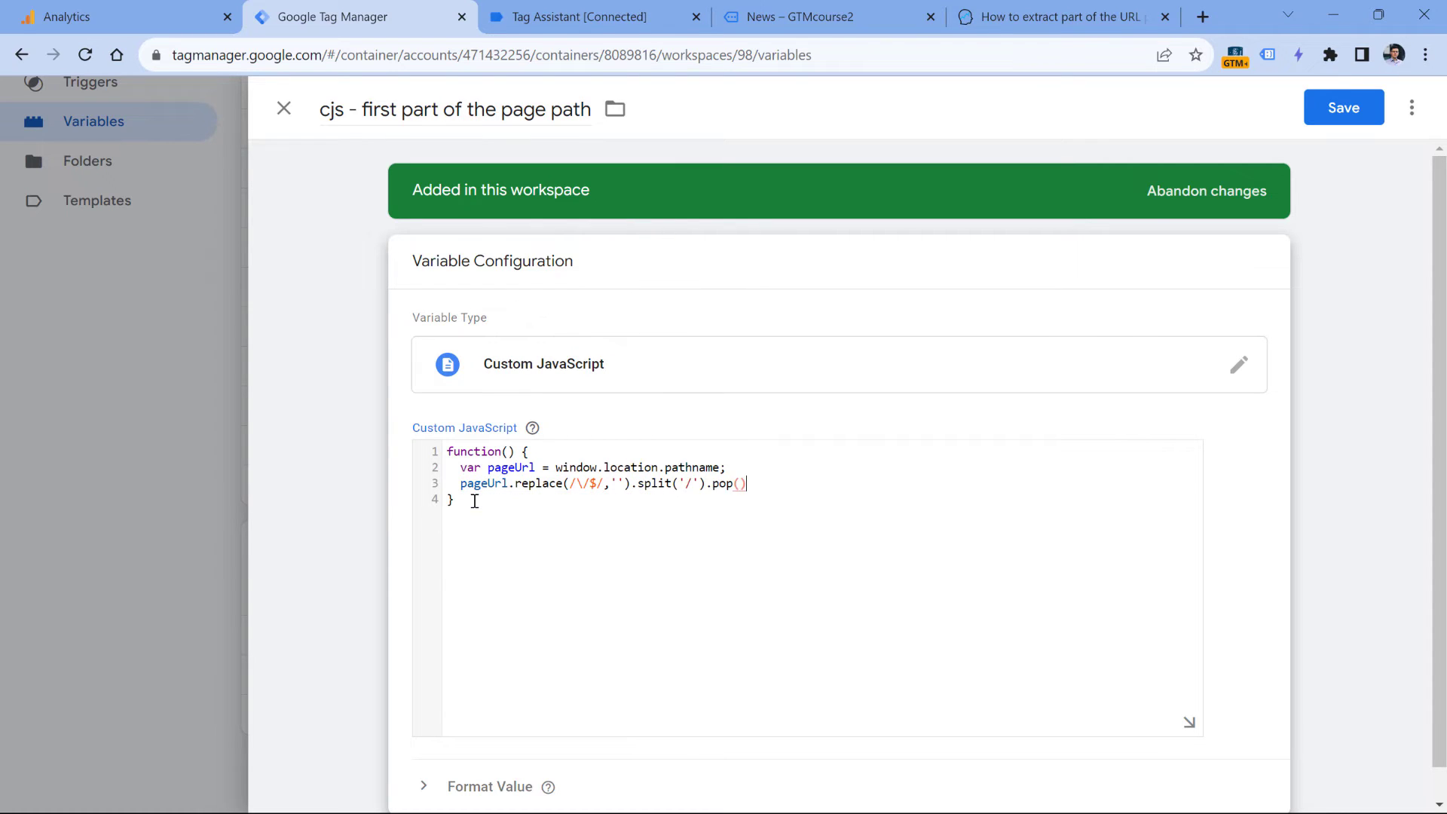
key(Home)
text(return)
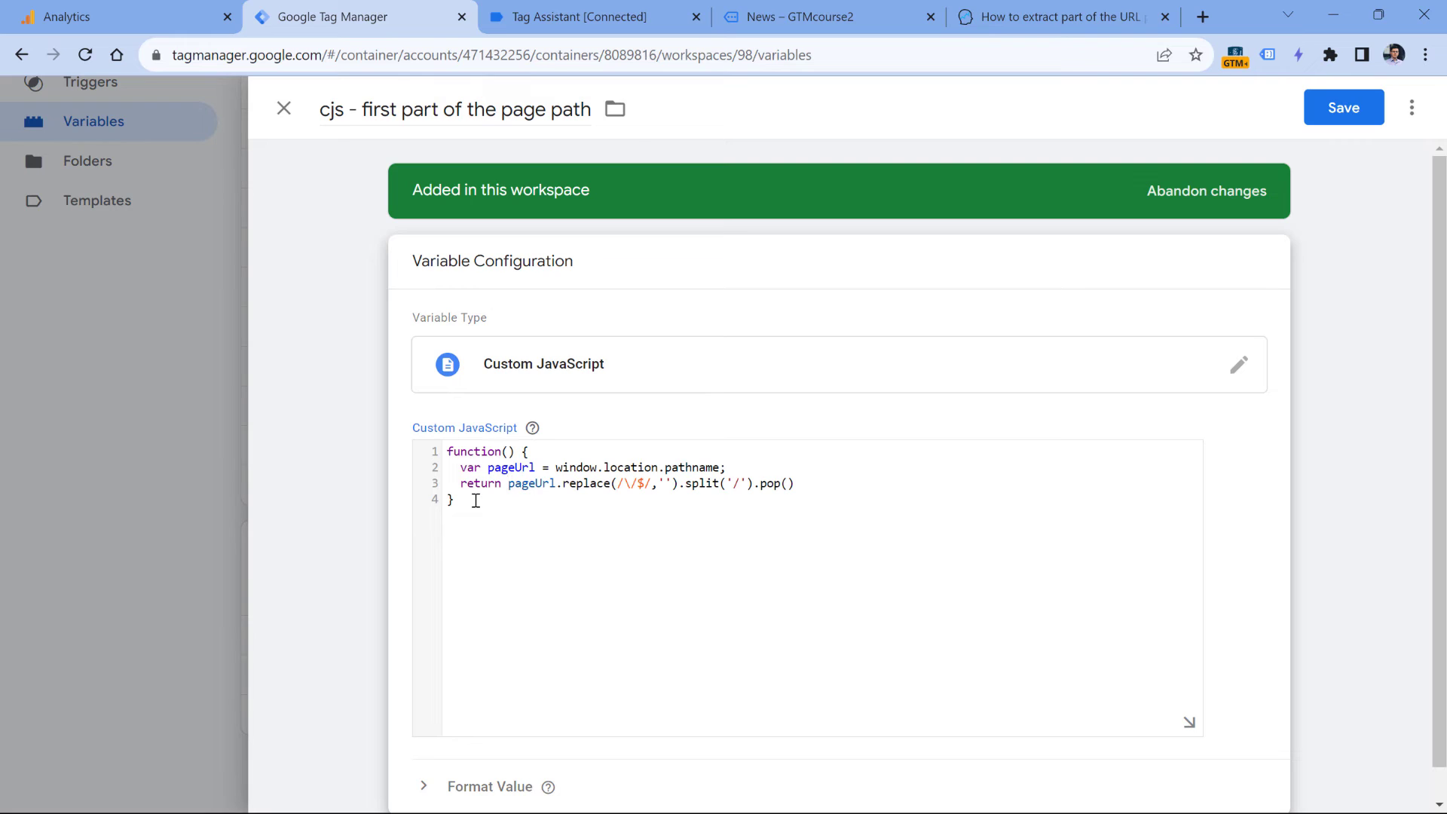
click(547, 329)
drag(461, 469, 718, 466)
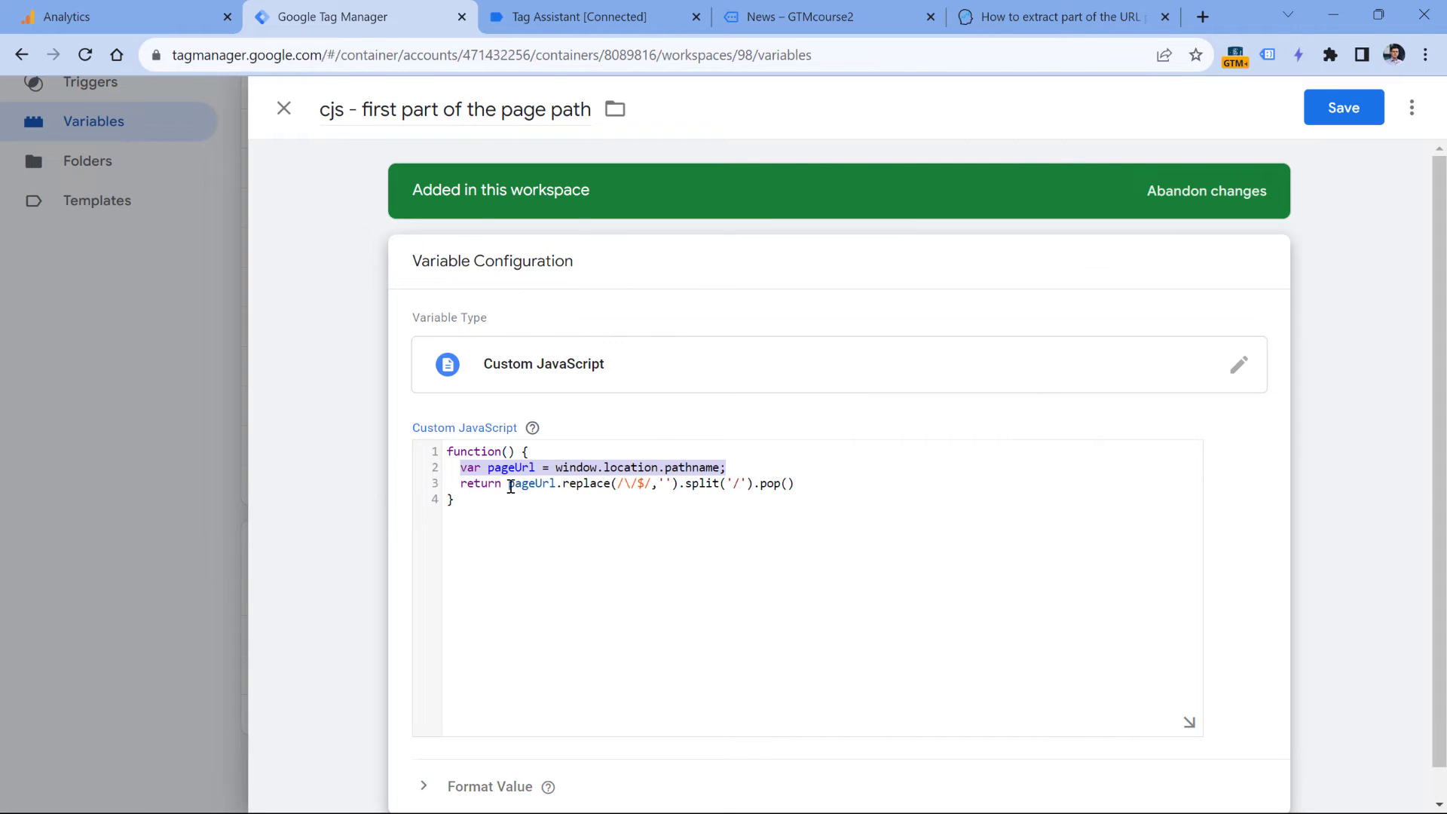
Review the replace, split and pop parts of the return line, comparing them with the last path segment of the News page URL
drag(509, 486, 676, 485)
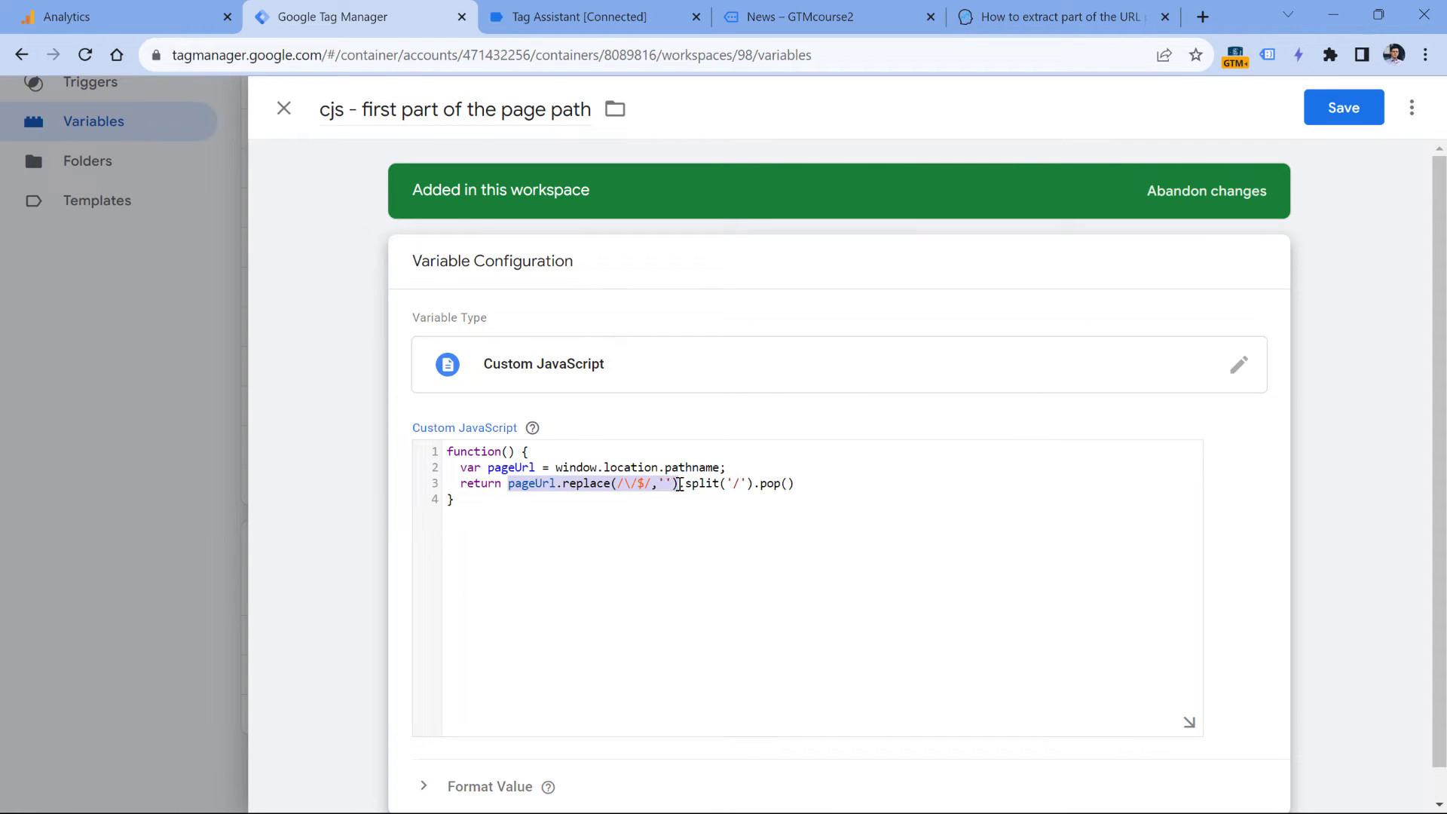
click(685, 486)
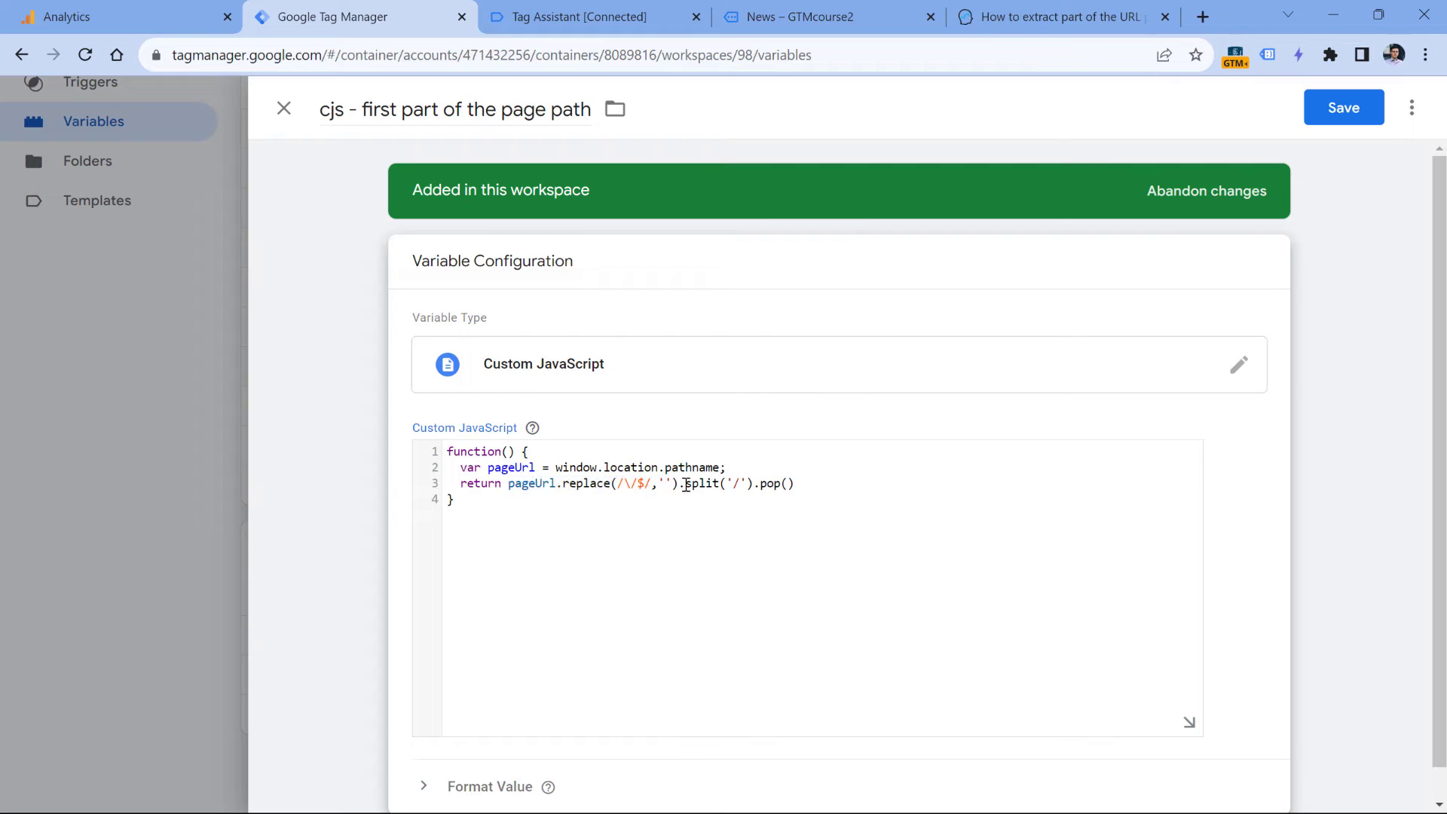
drag(688, 486, 749, 486)
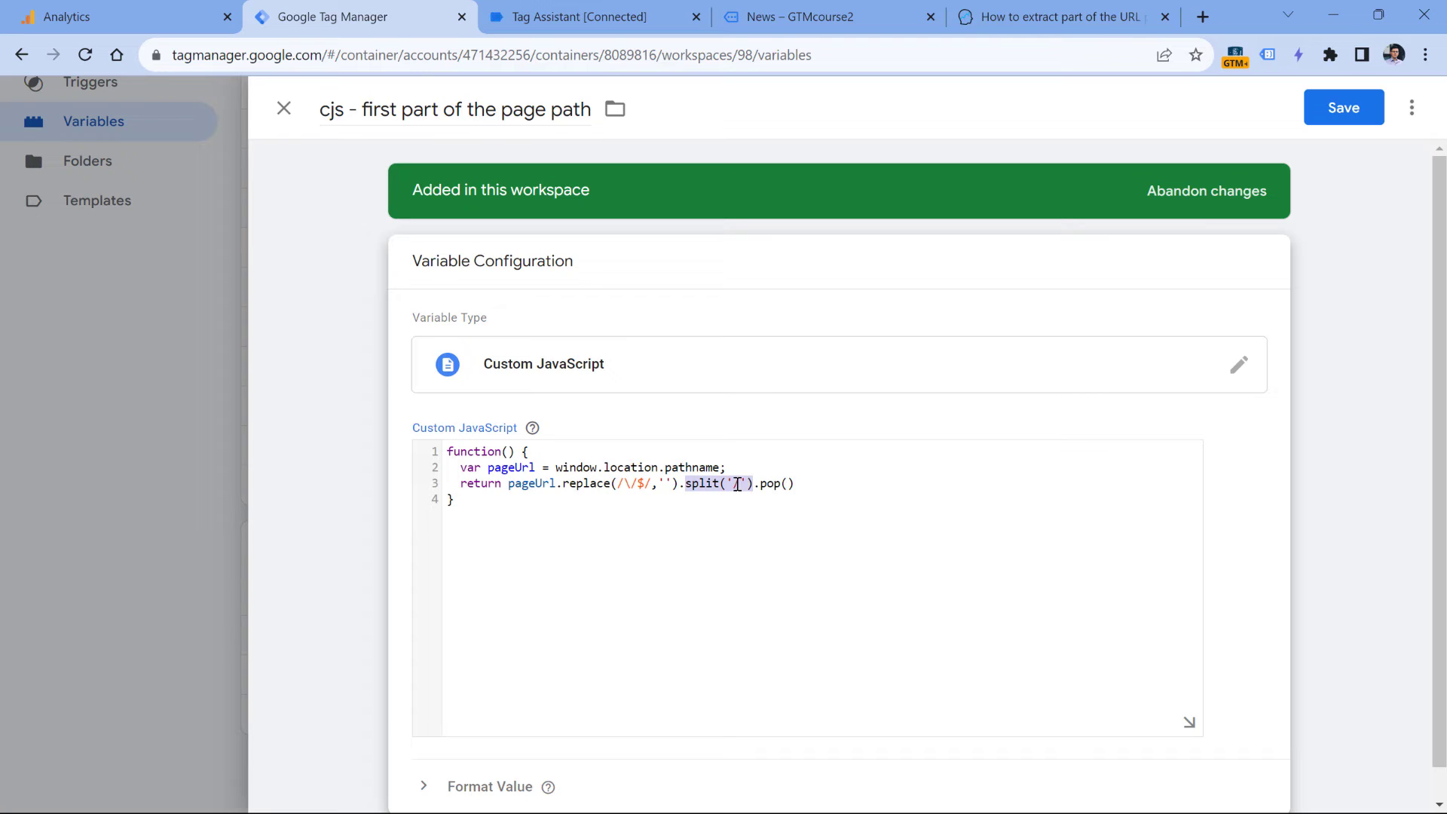
click(767, 483)
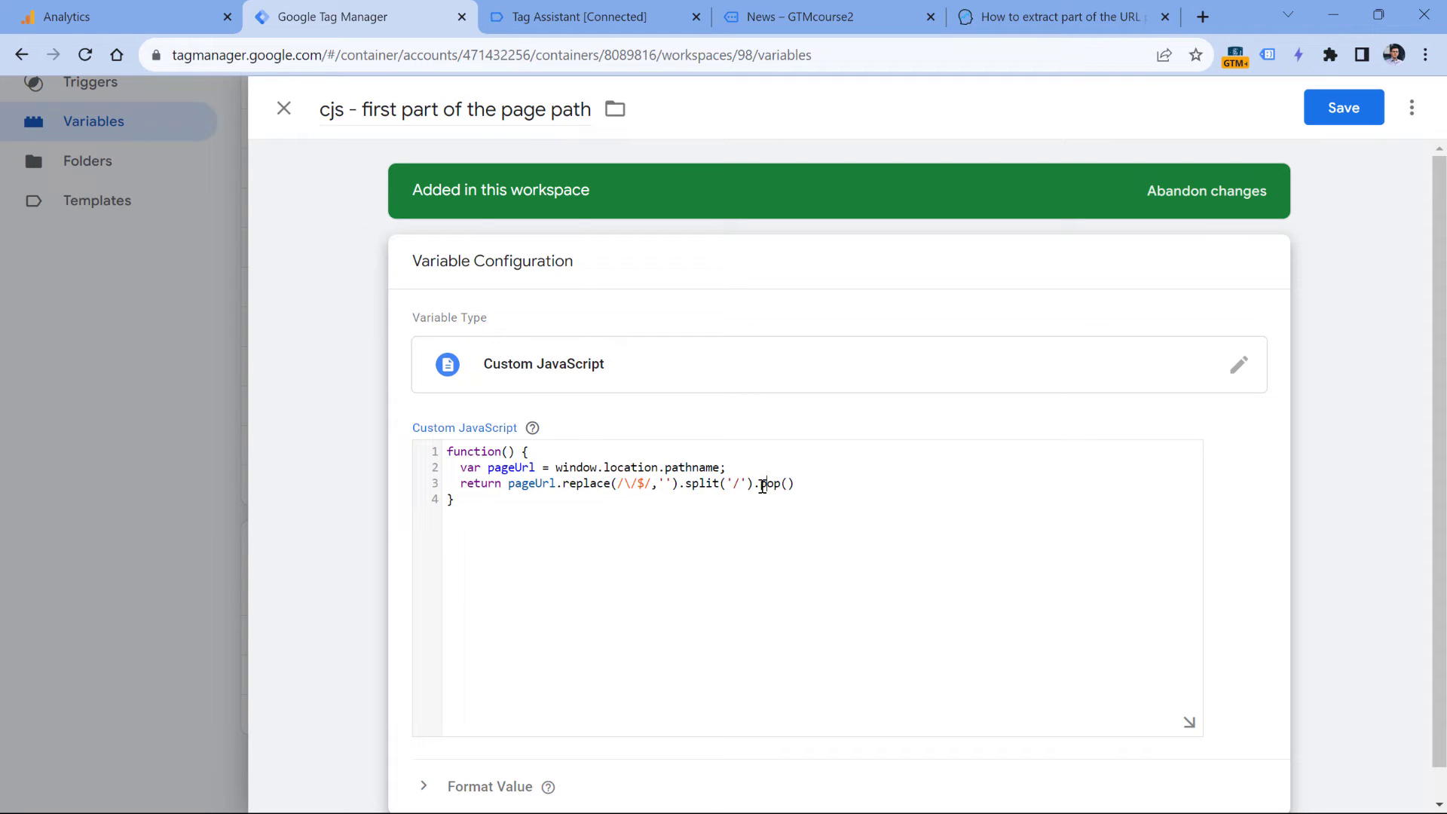
drag(763, 486, 793, 484)
click(808, 18)
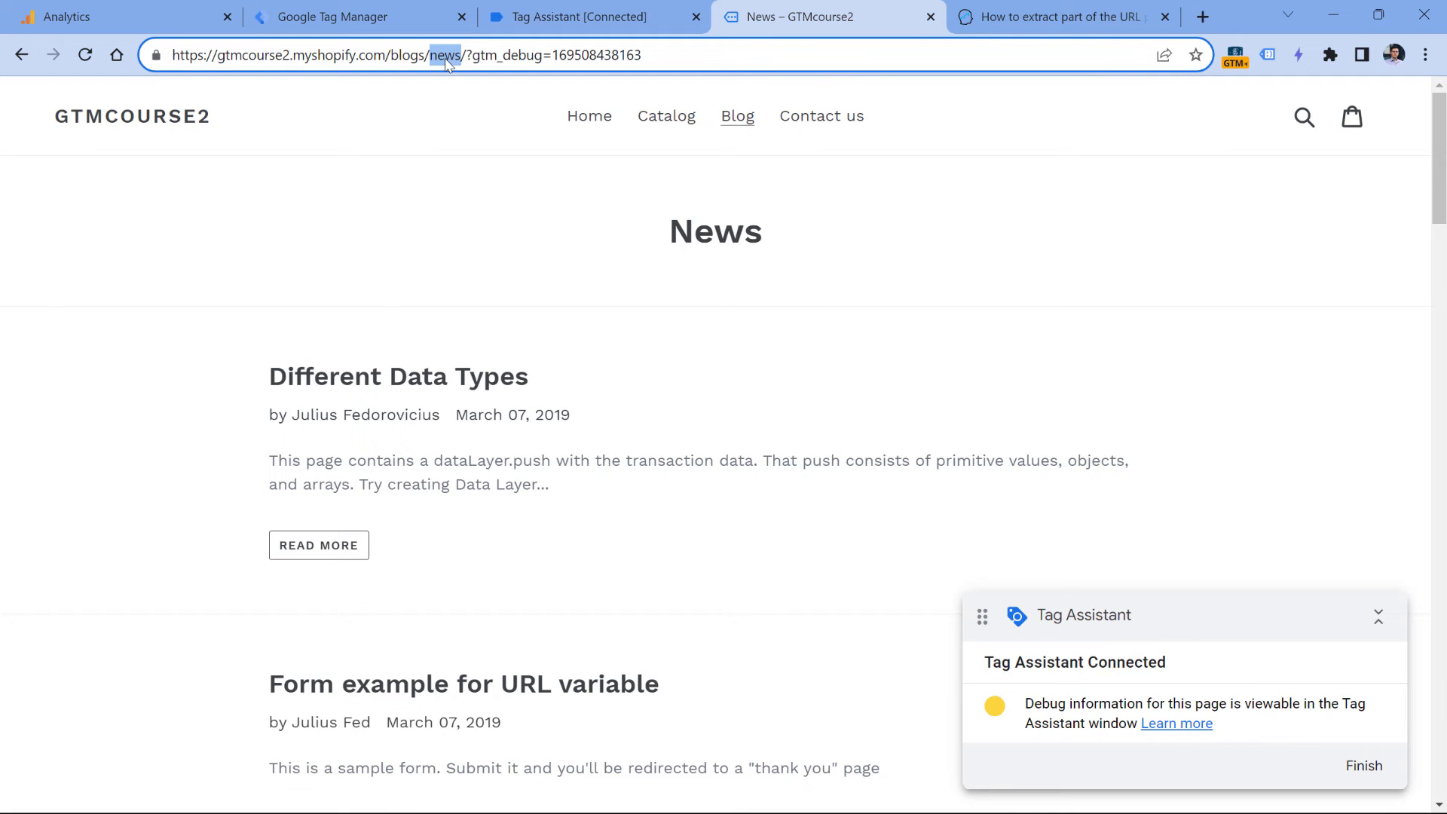
click(452, 27)
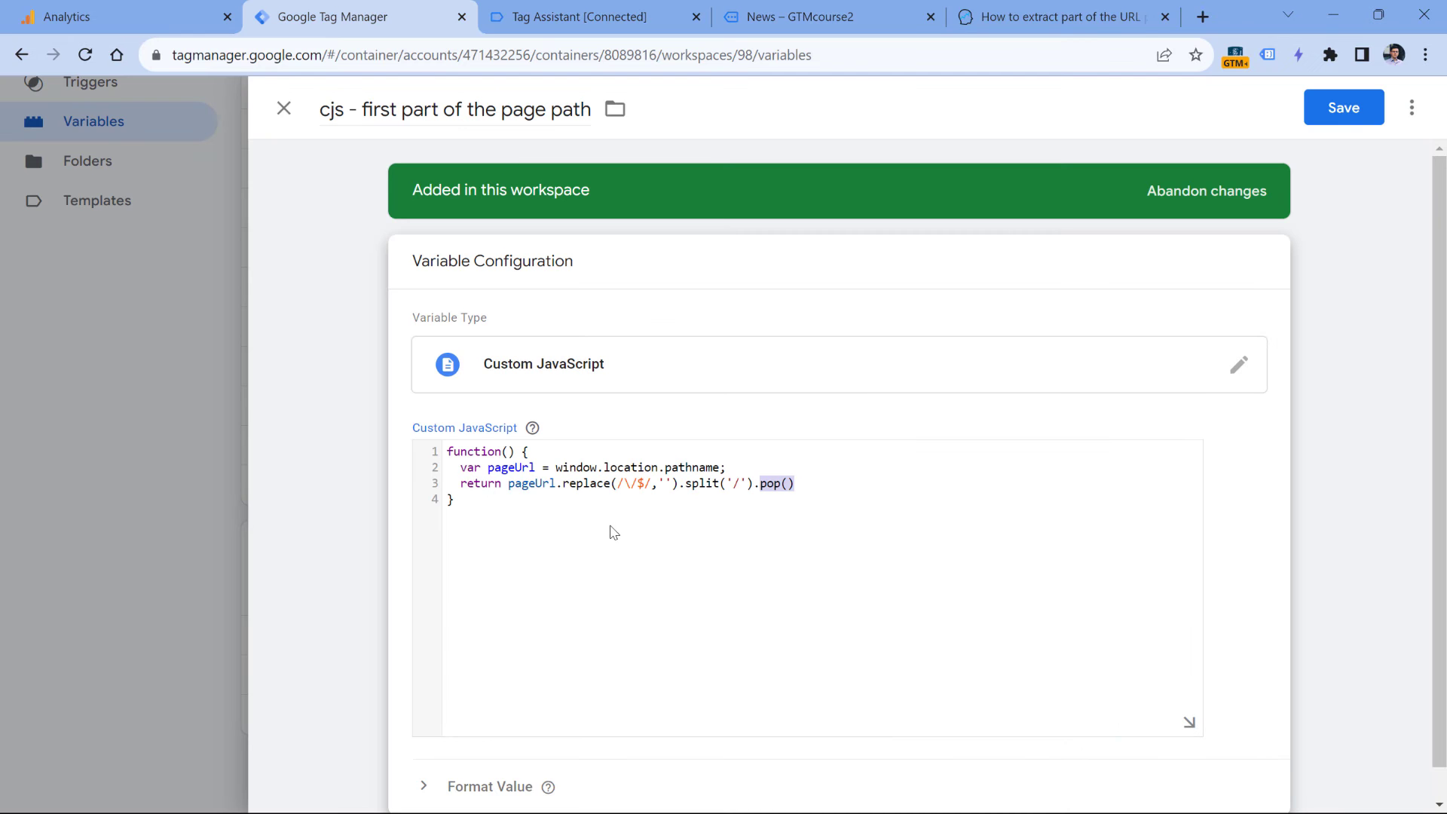
click(613, 494)
Rename the variable as "cjs - last part of the page path" and save it
double_click(383, 114)
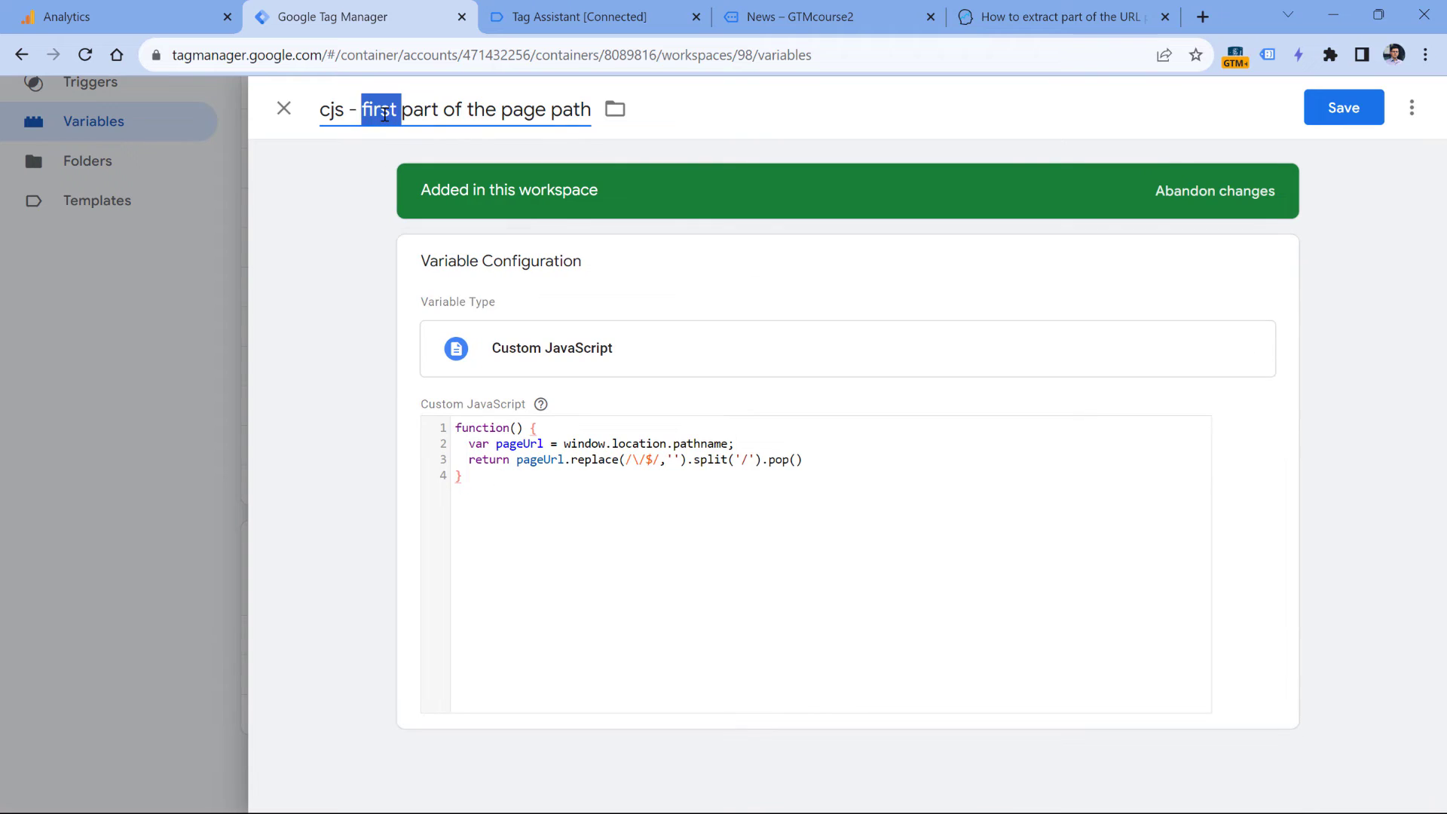
text(last)
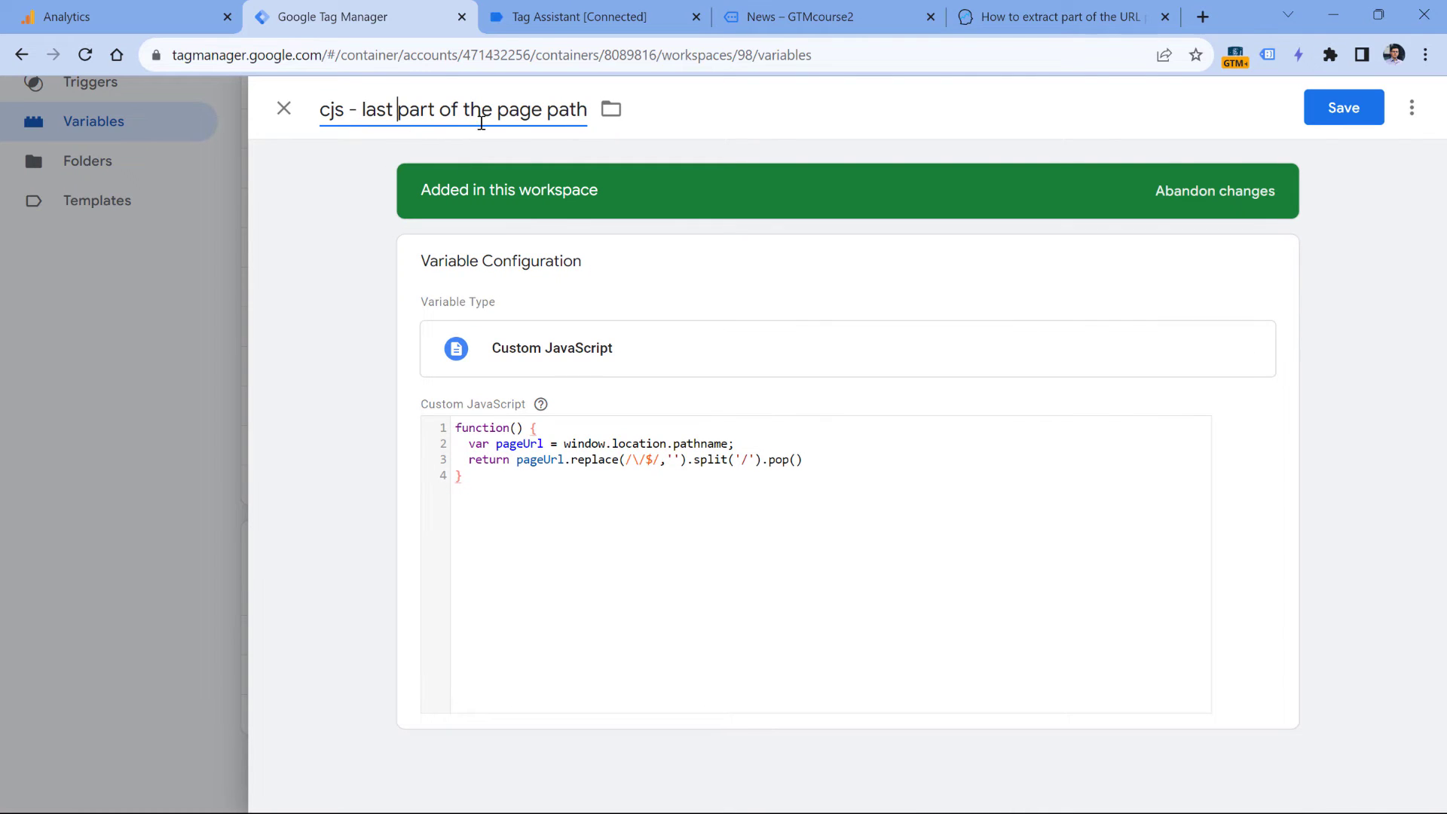
click(1349, 107)
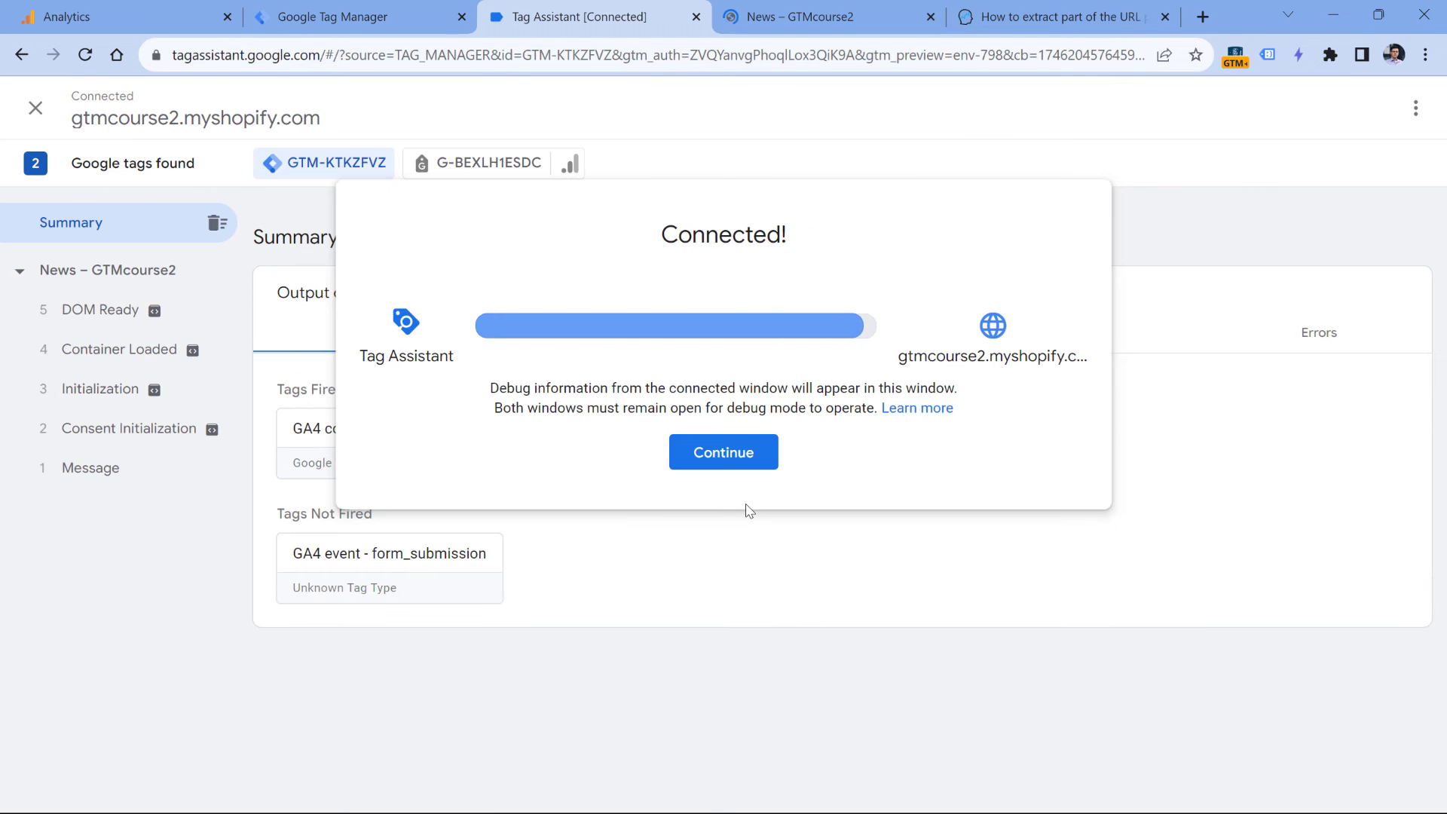
Continue into the Tag Assistant preview session and check the last-part variable's value on the News page's Container Loaded event
click(748, 511)
click(113, 390)
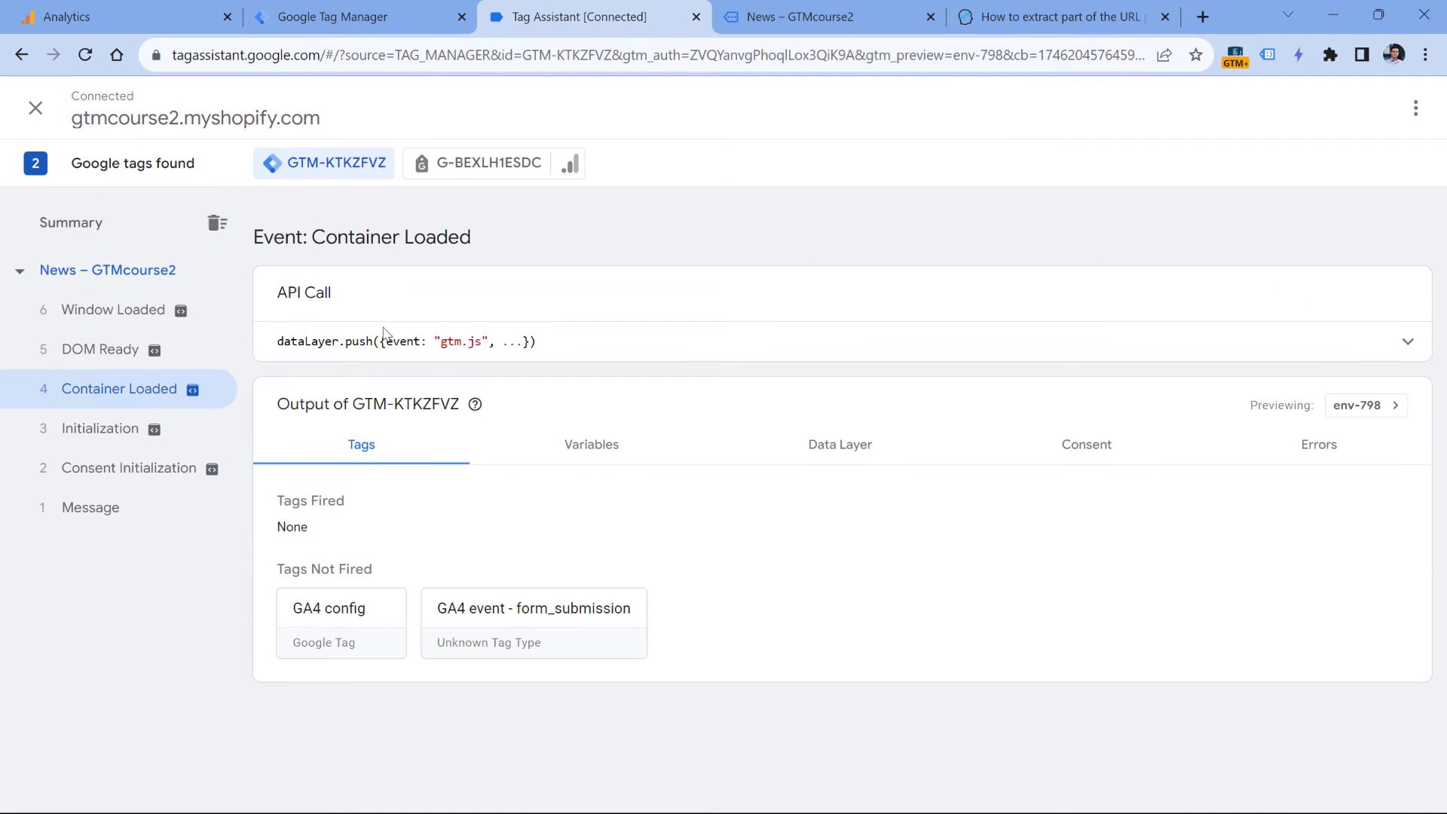
click(578, 457)
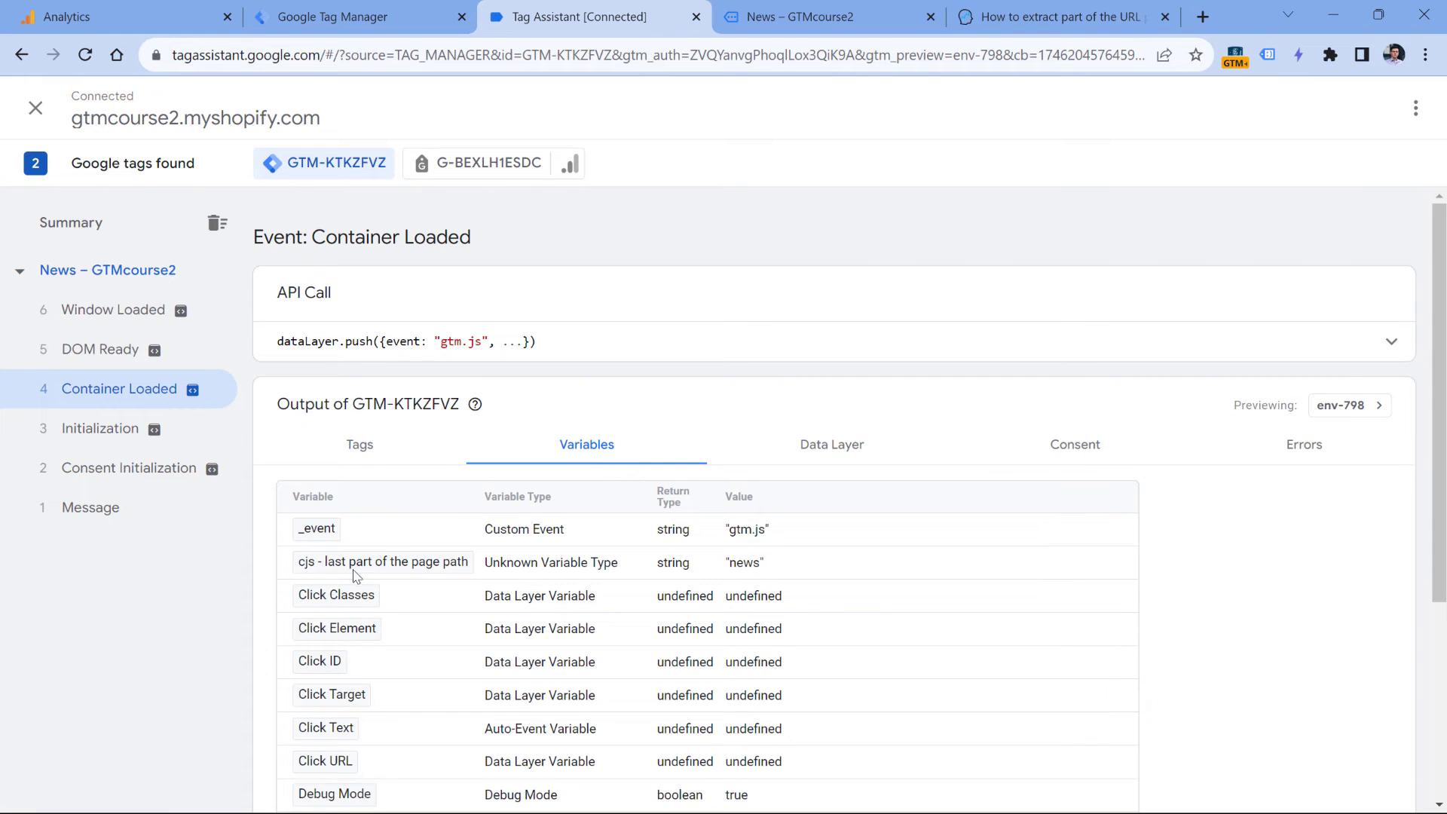
double_click(743, 564)
Reload the News page with a trailing slash after news in its URL and check the variable's value on the DOM Ready event
click(756, 27)
click(410, 54)
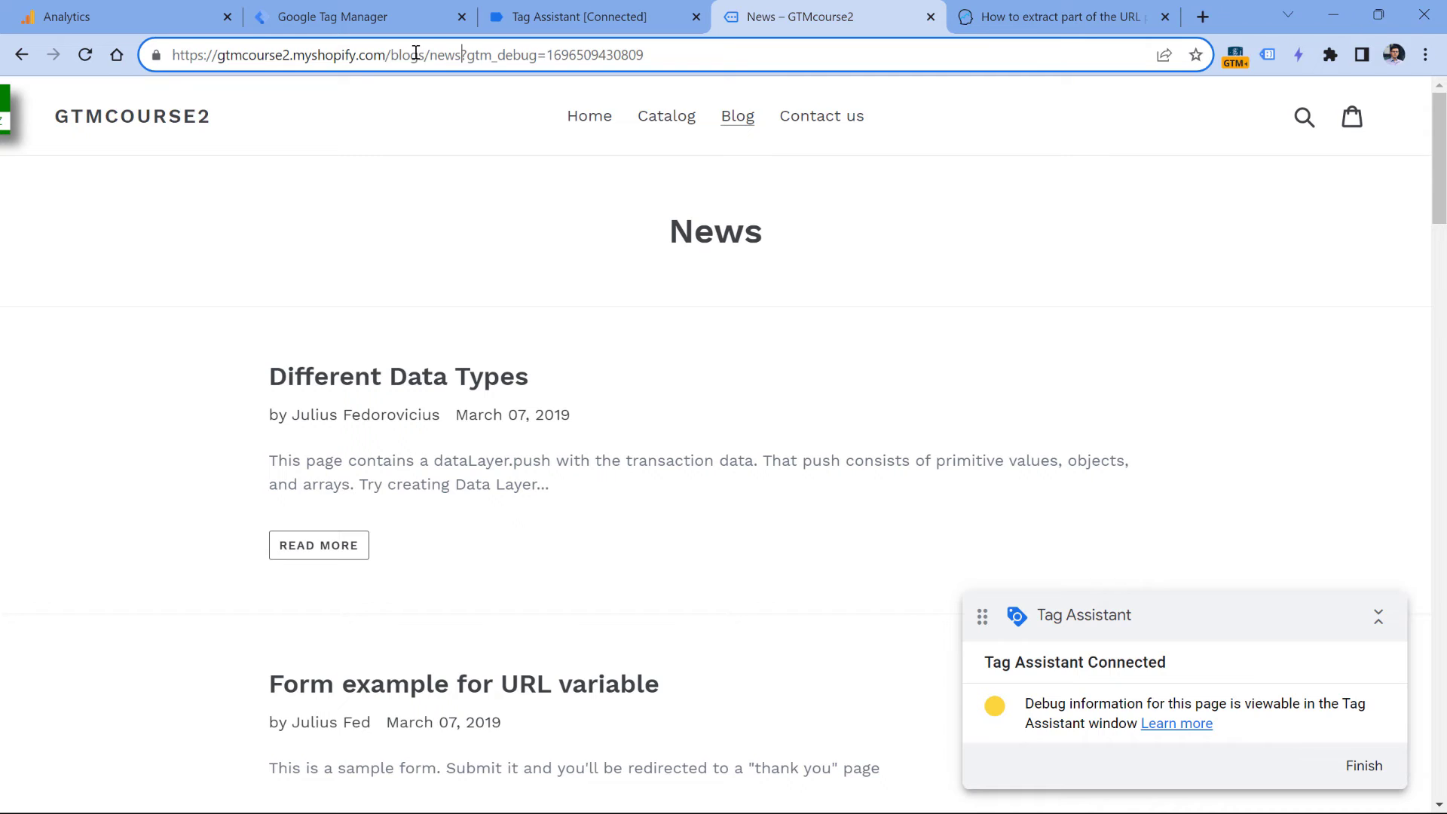
text(/)
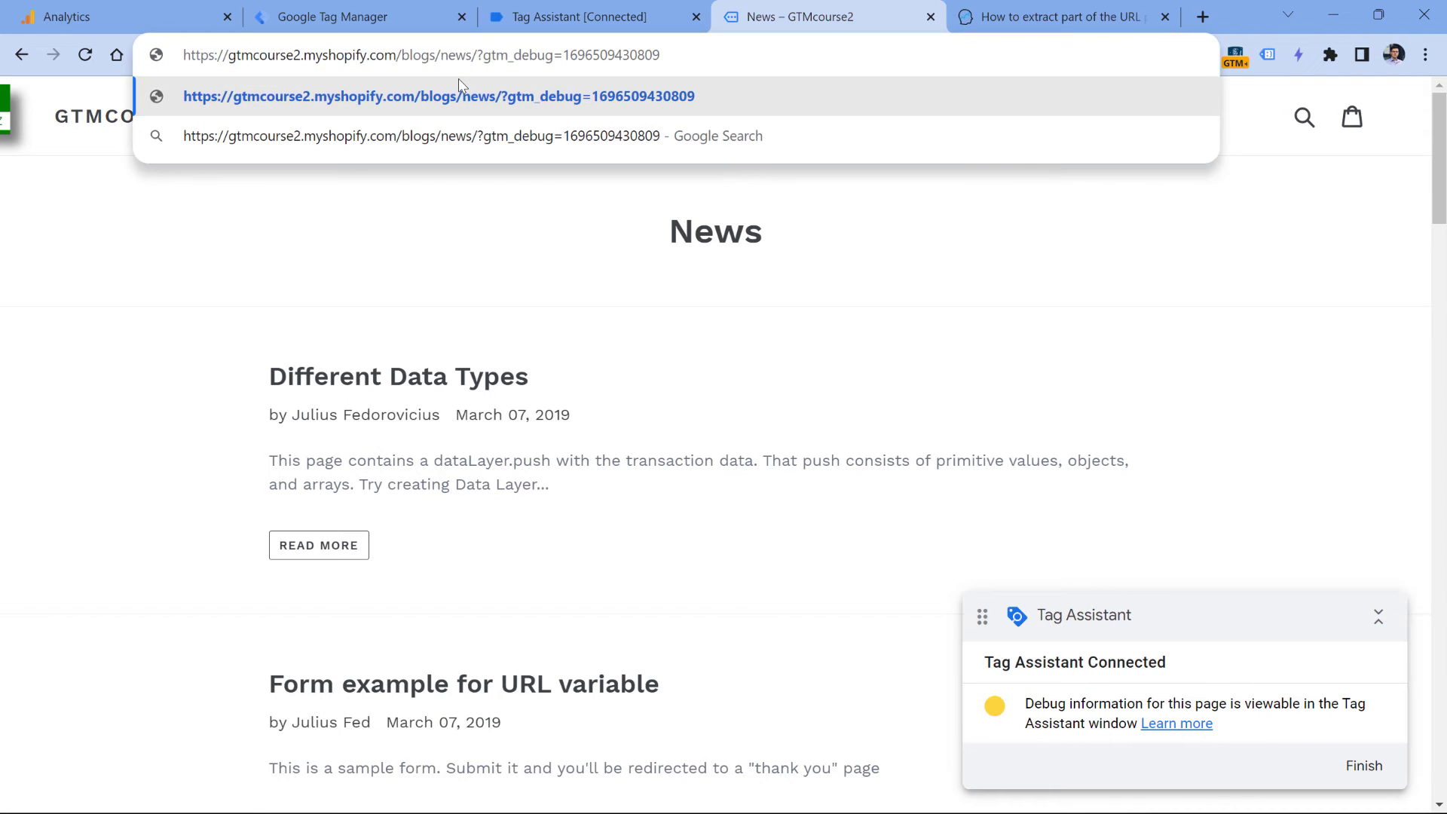
key(Return)
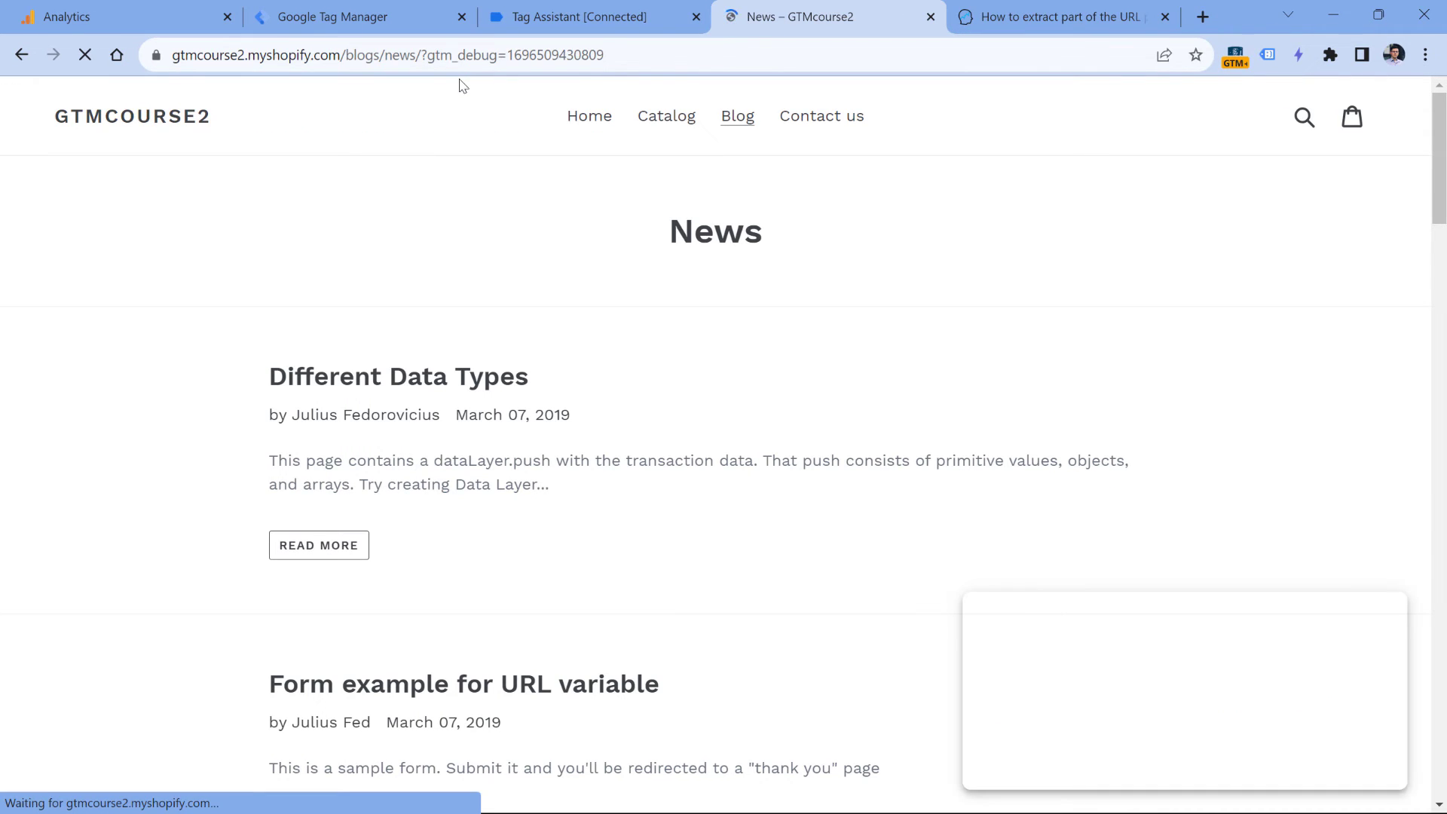
click(590, 19)
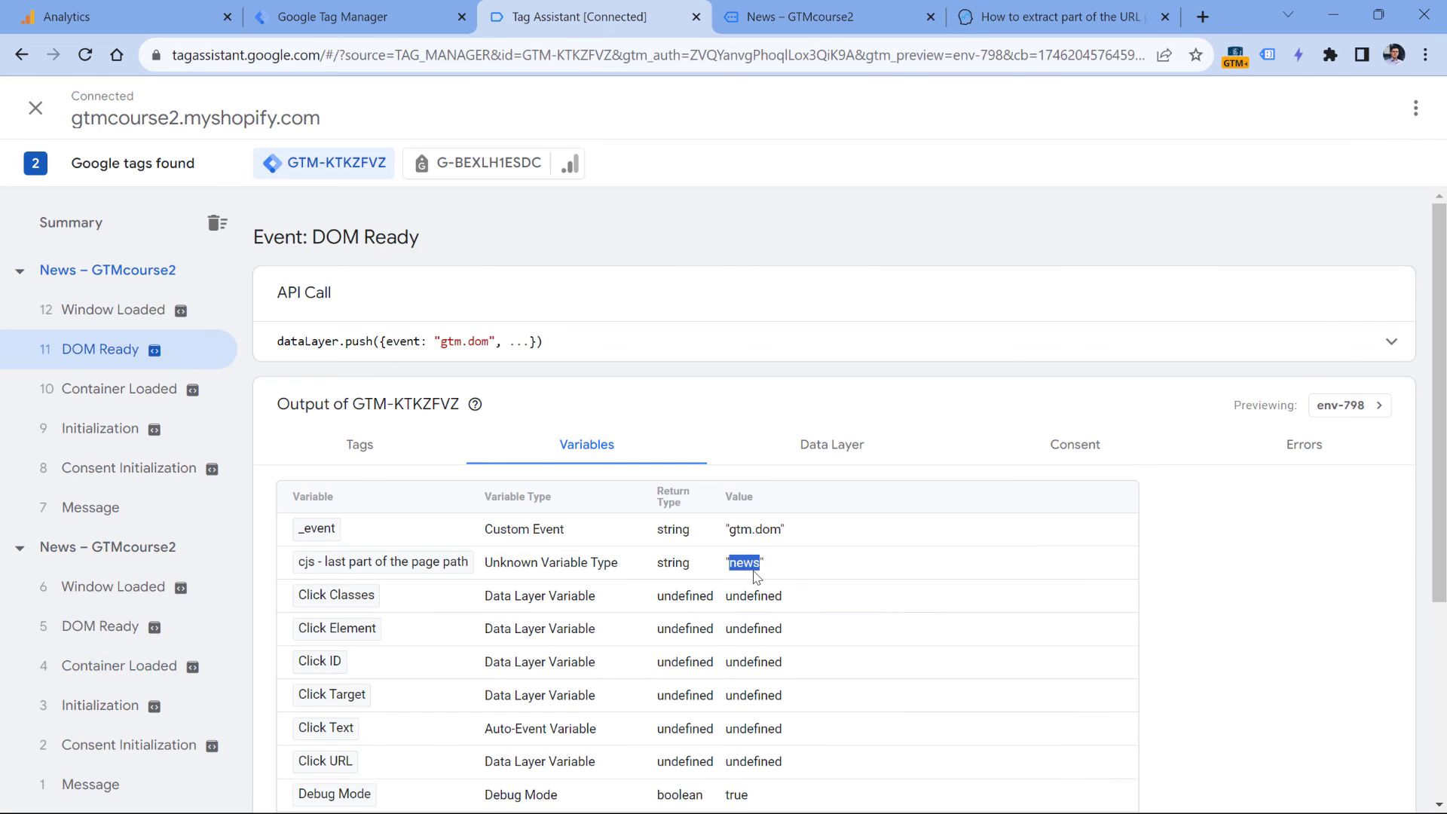
Open the store's Catalog page and check the last-part variable on its DOM Ready event against the final segment of the URL
click(759, 23)
click(645, 120)
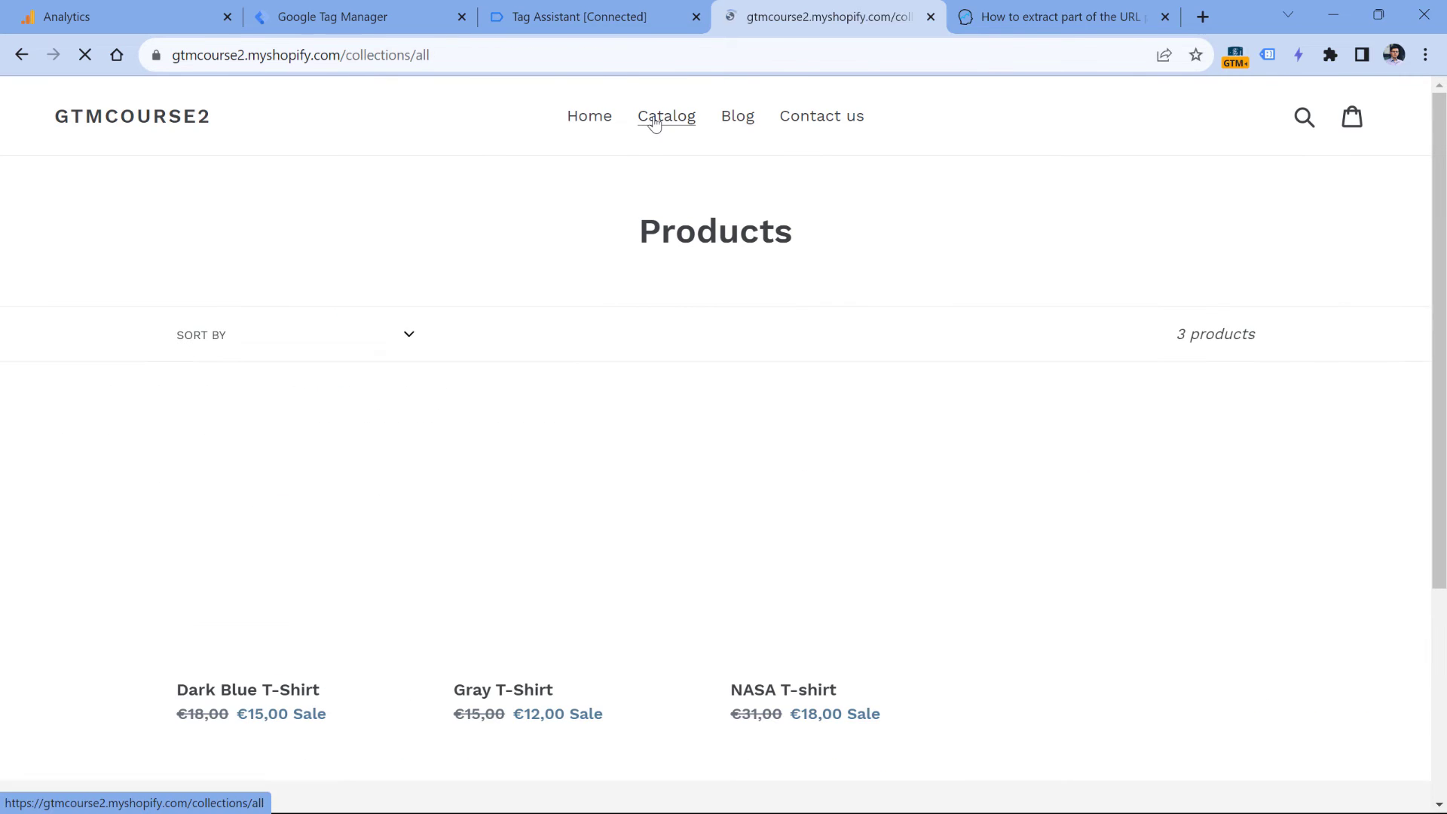
double_click(484, 54)
click(584, 17)
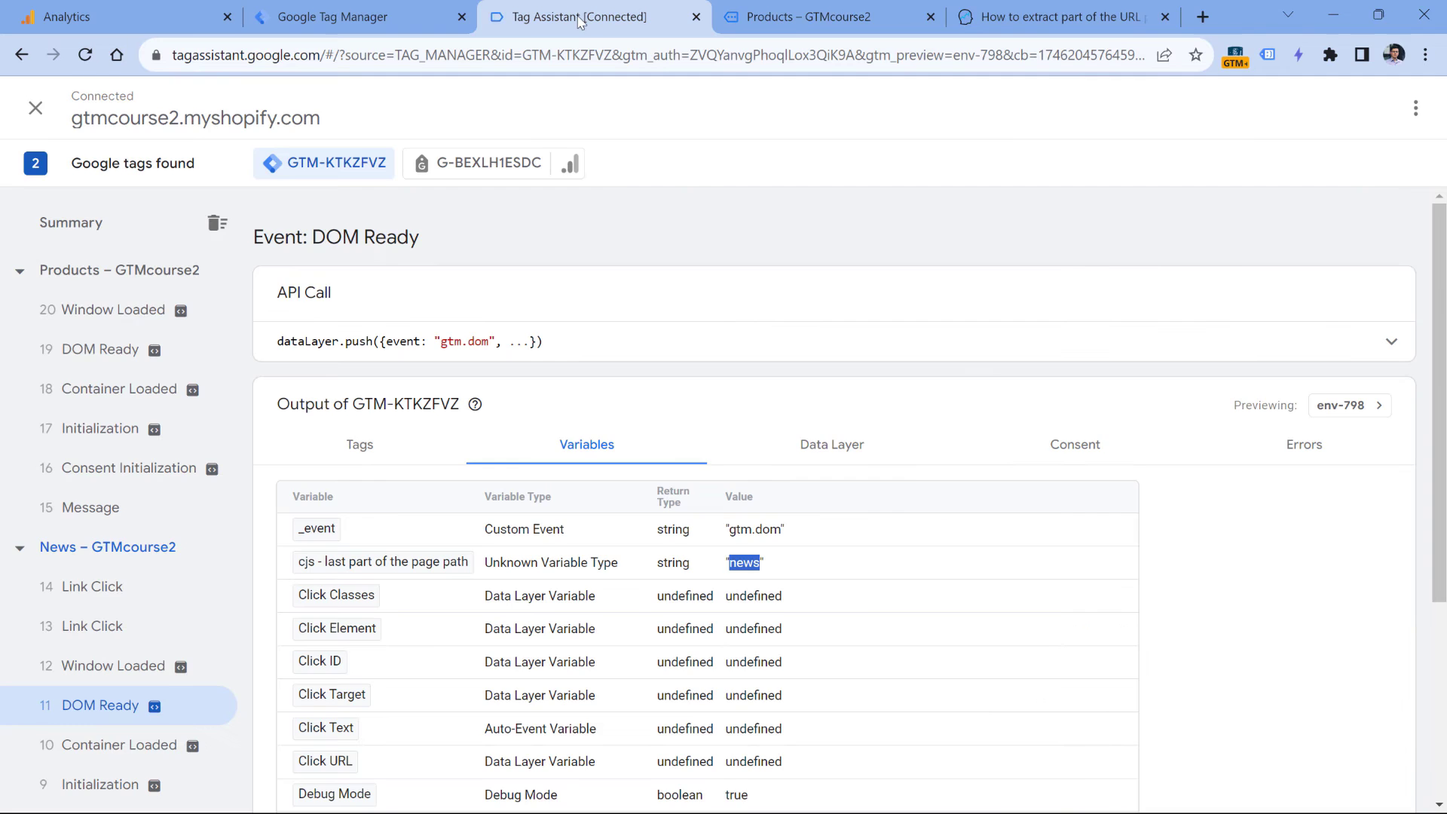
click(113, 349)
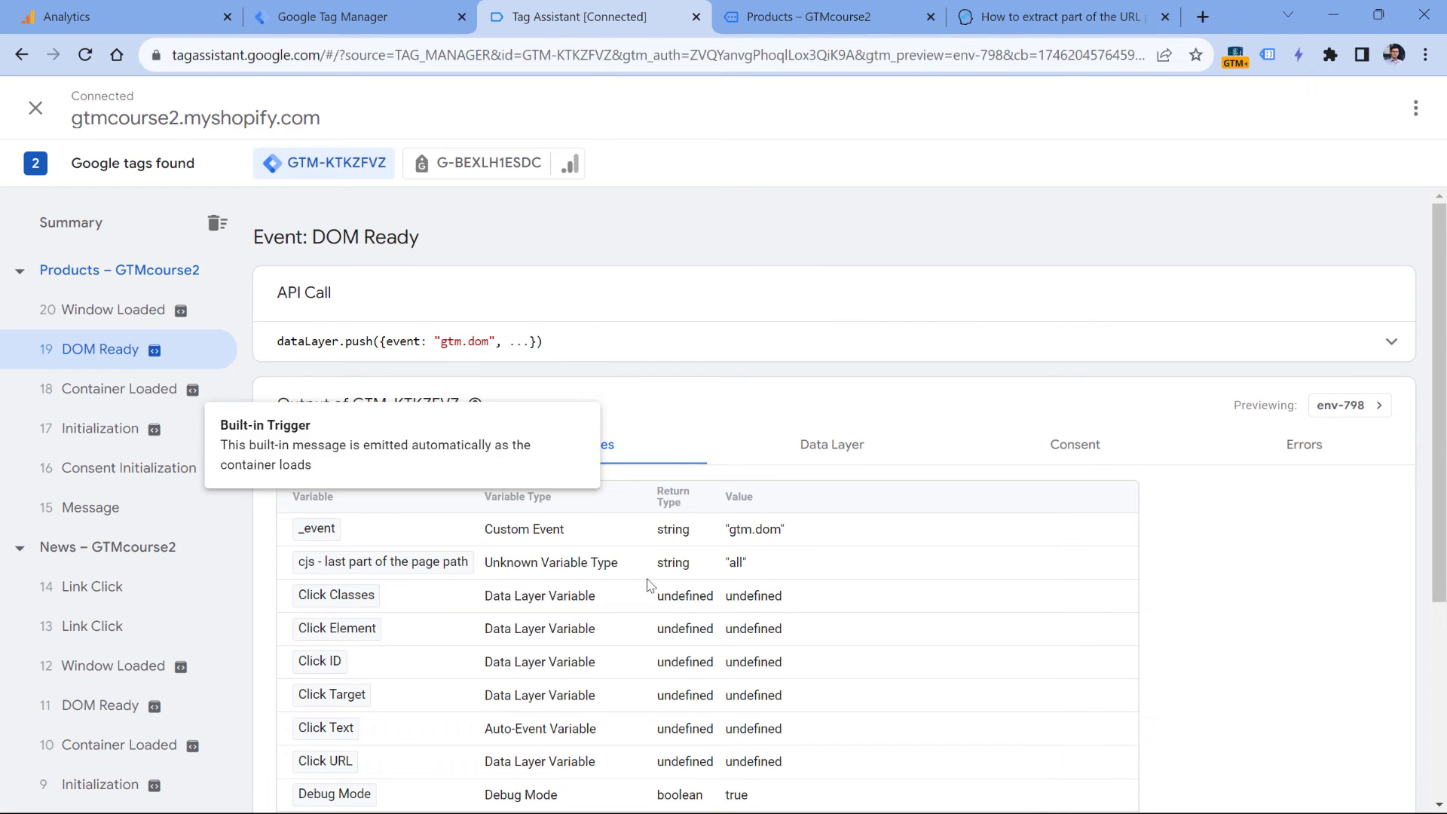
double_click(736, 564)
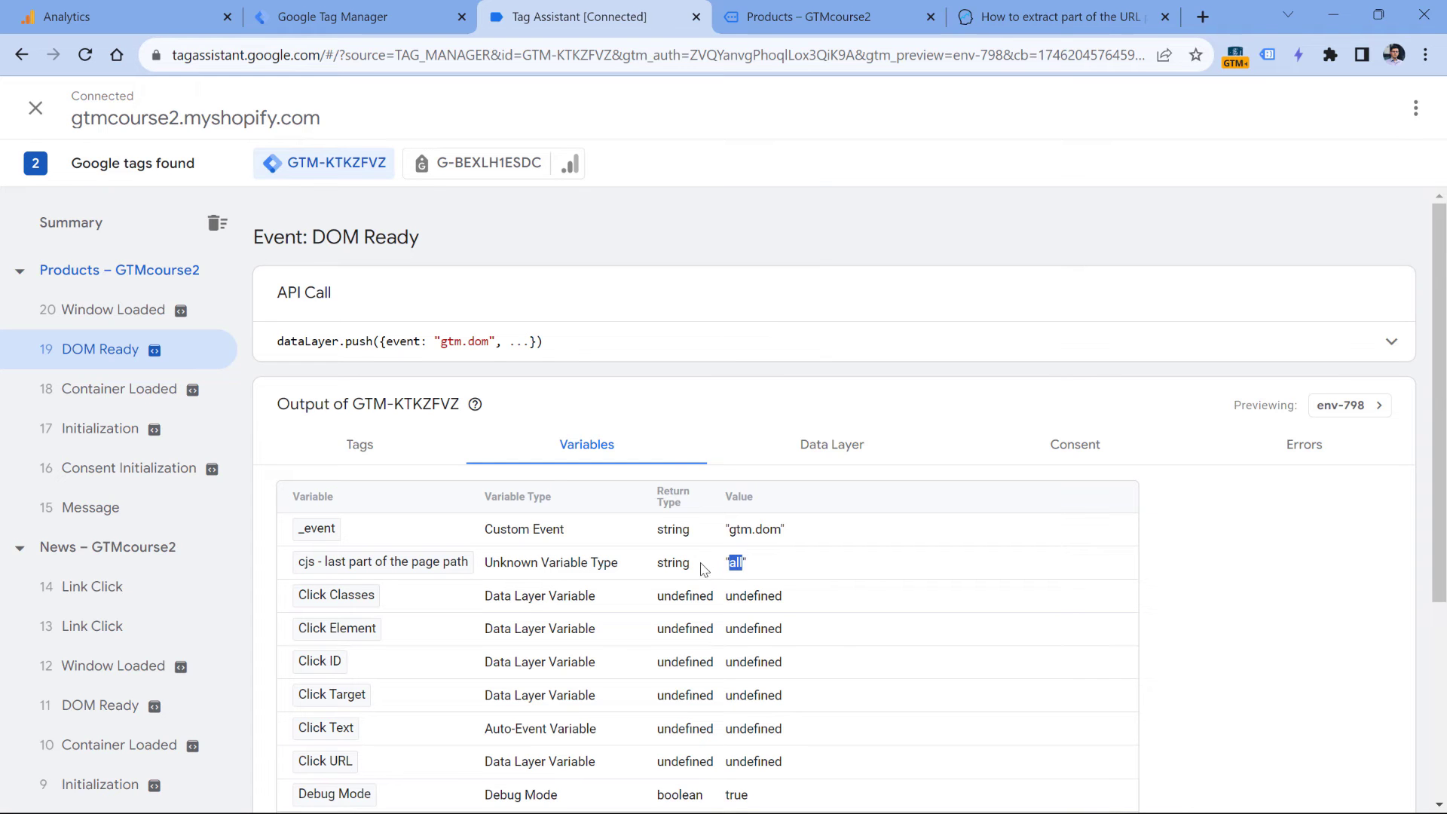
Copy the function that returns pageUrl.split("/")[4] from the Analytics Mania article on extracting part of the URL path
click(1028, 18)
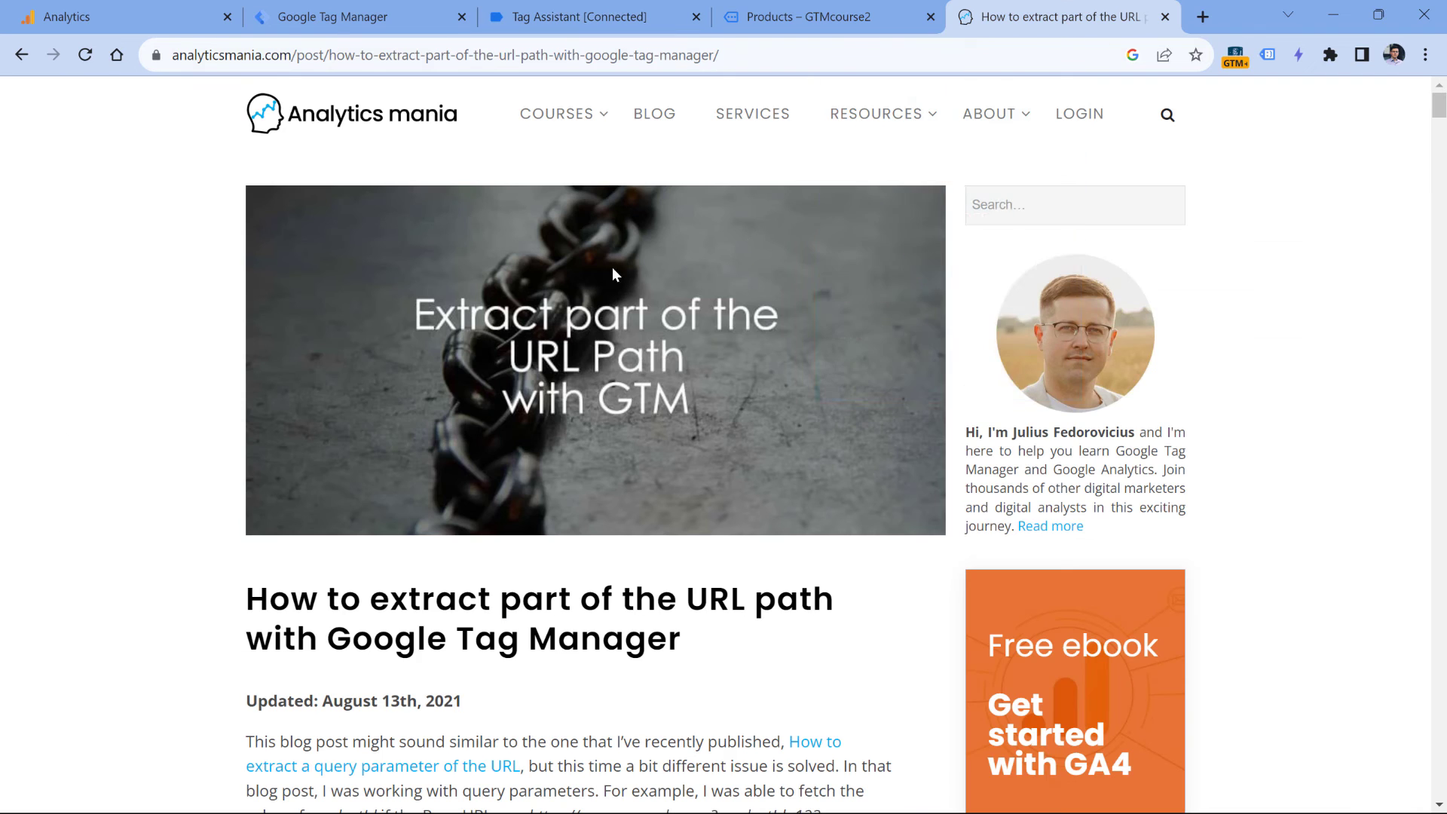
scroll(382, 316, down, 15)
scroll(382, 316, down, 20)
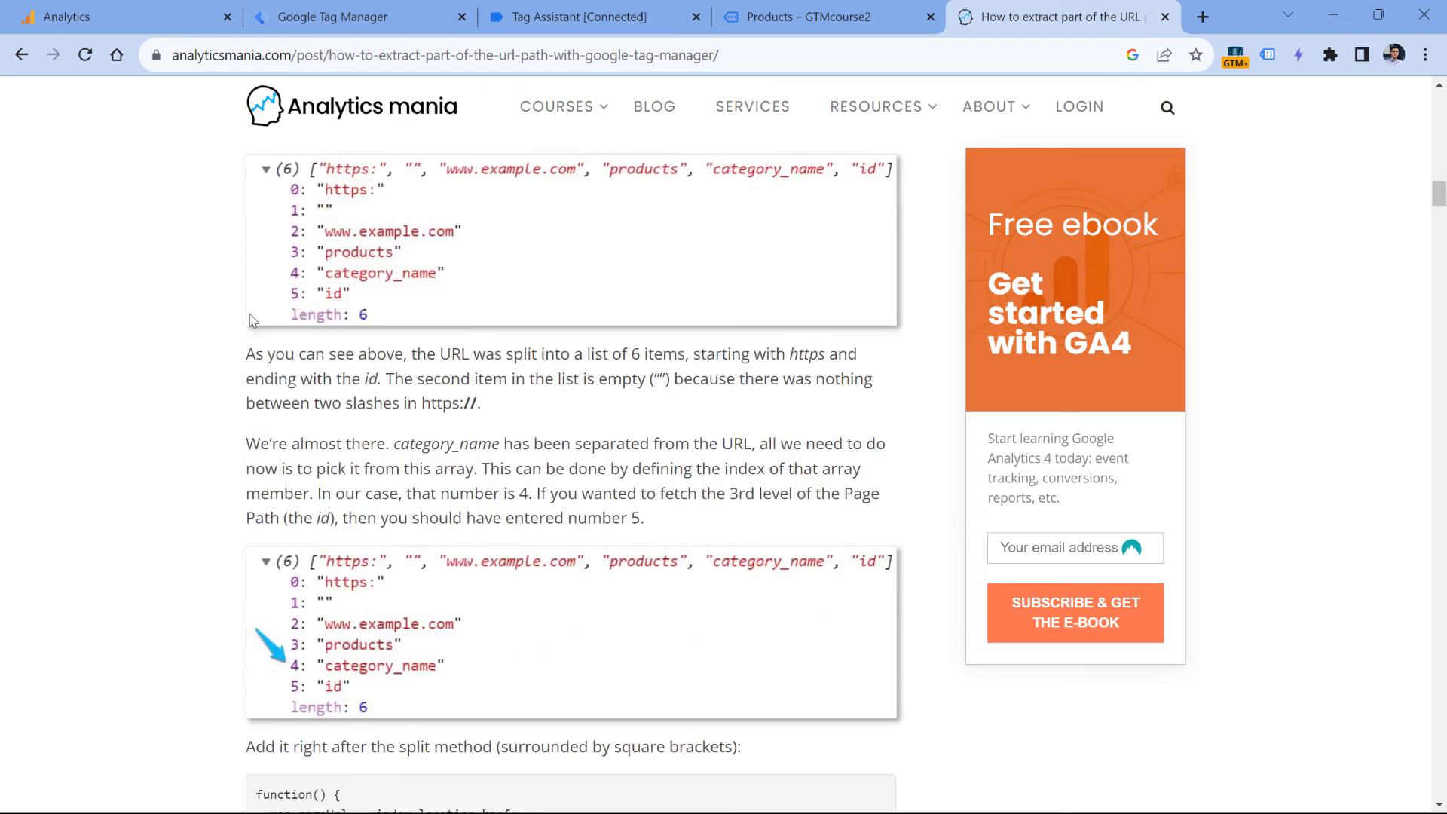
drag(285, 420, 260, 226)
drag(256, 349, 520, 414)
Reopen the "cjs - last part of the page path" variable in Google Tag Manager and rename it as "cjs - first part of the page path"
click(385, 11)
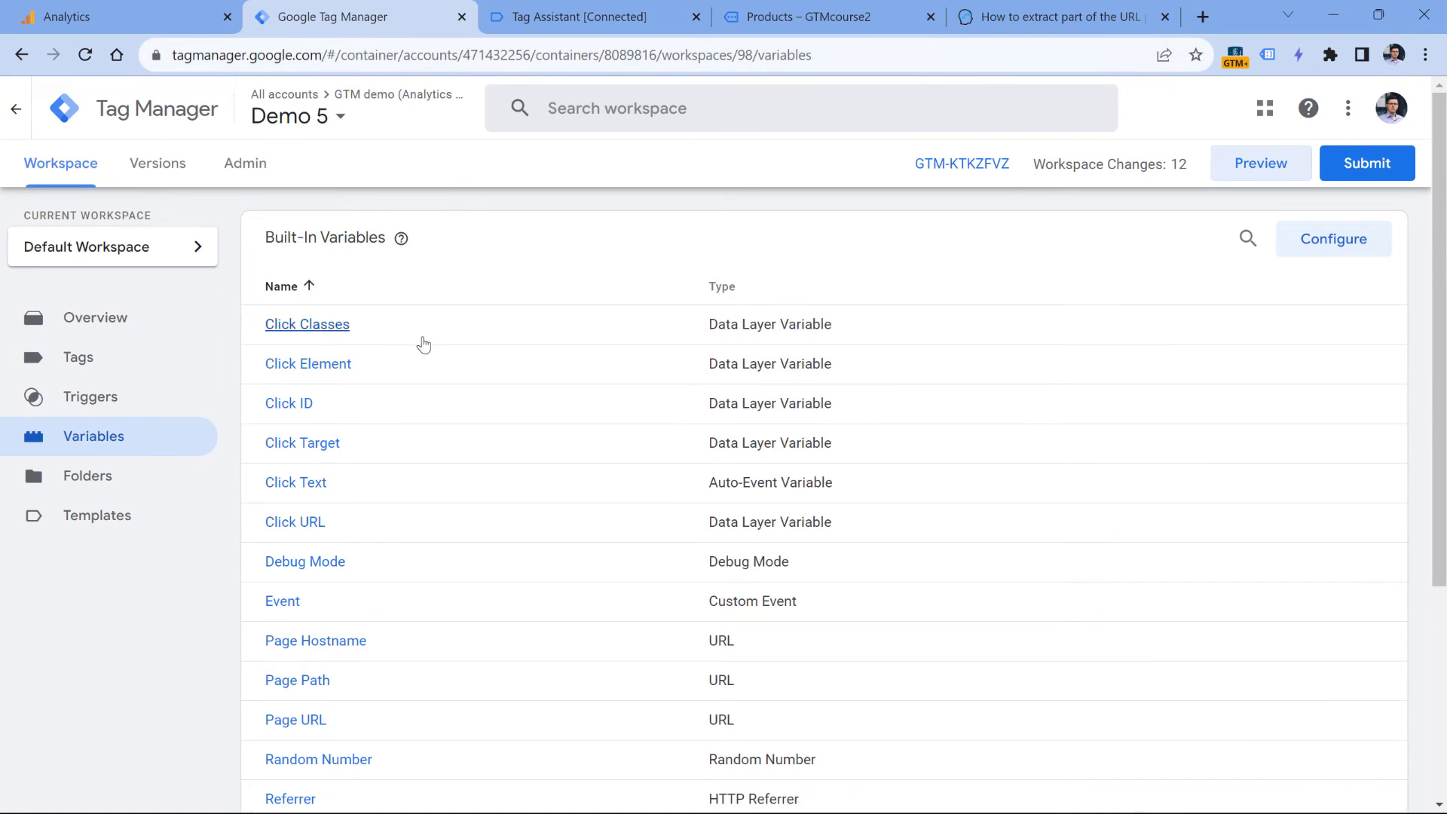
scroll(417, 336, down, 5)
click(391, 635)
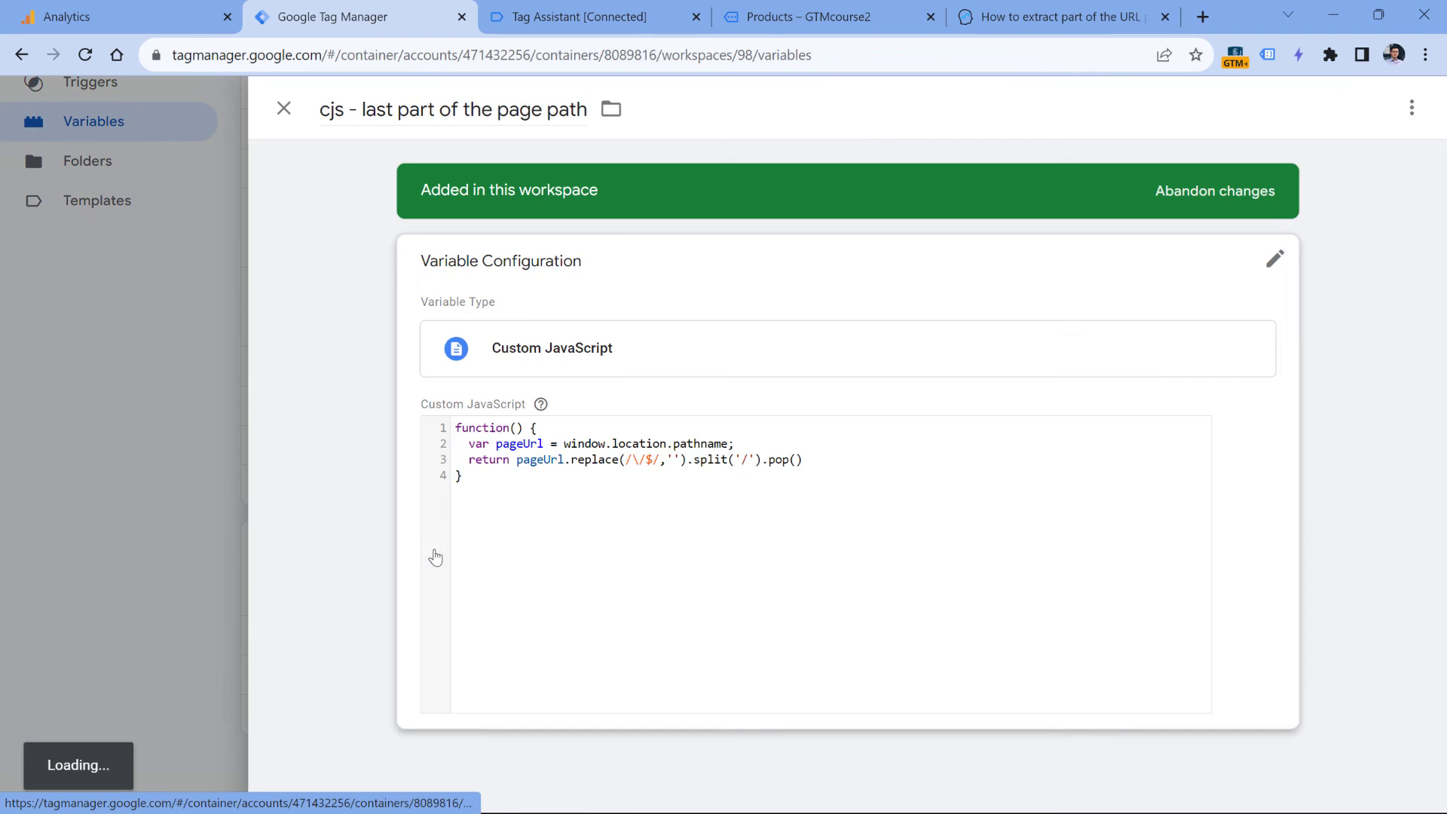
double_click(367, 108)
text(first)
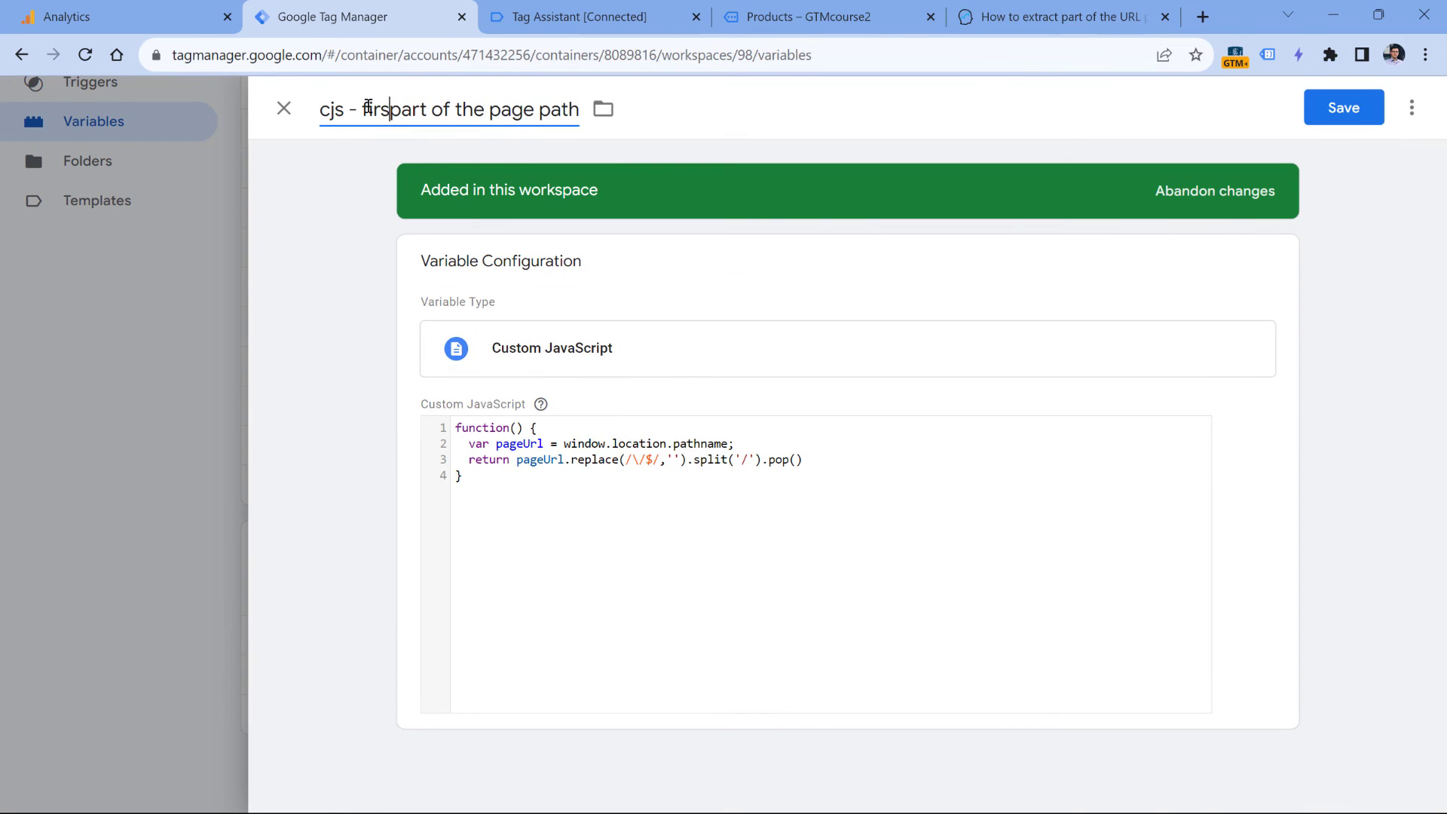
Replace the variable's code with the copied window.location.href split function, set the returned index to 3, and save the variable
click(486, 452)
key(ctrl+a)
text(function() {   var pageUrl = window.location.href;   return pageUrl.split("/")[4]; })
double_click(640, 484)
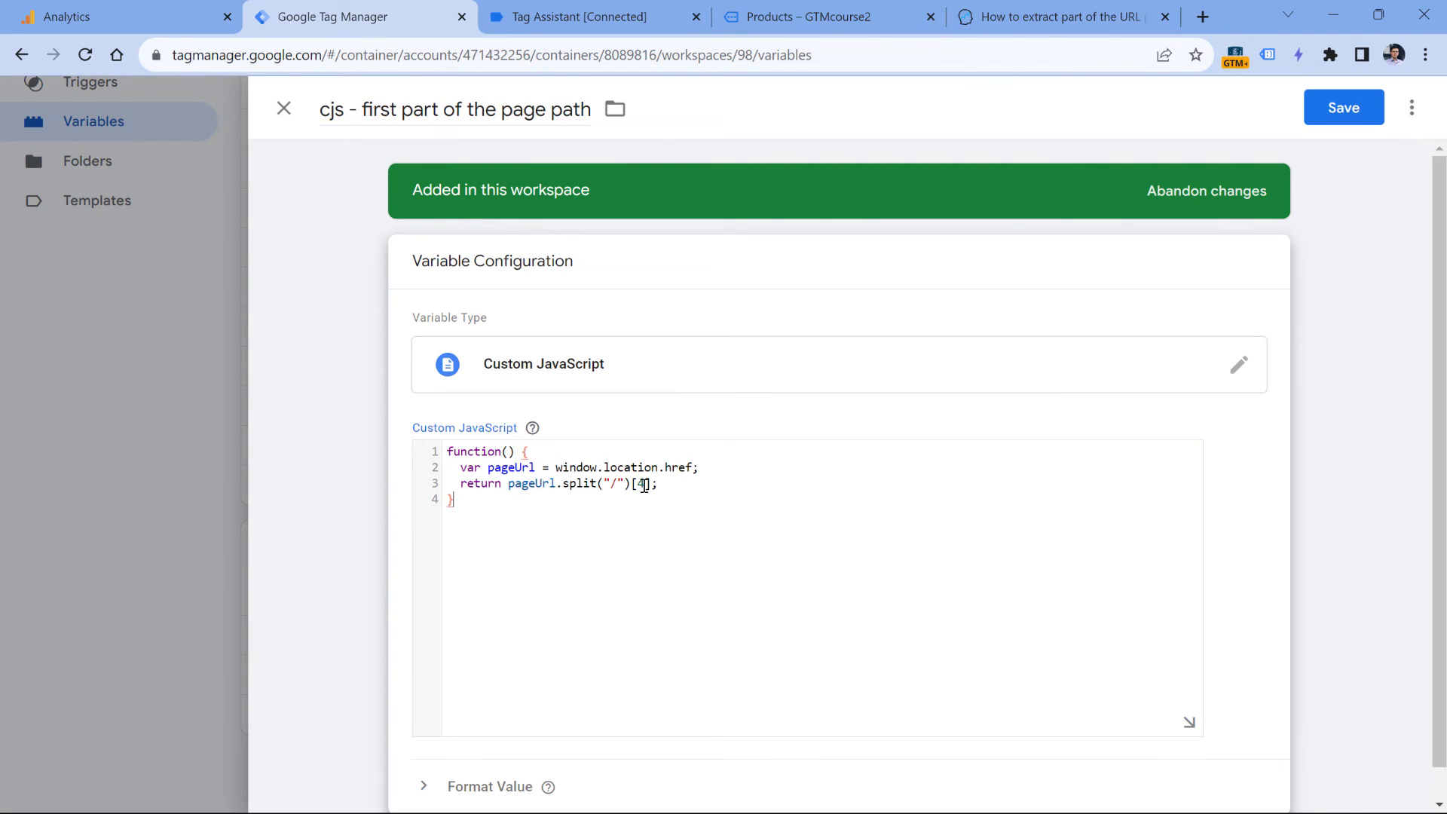
text(3)
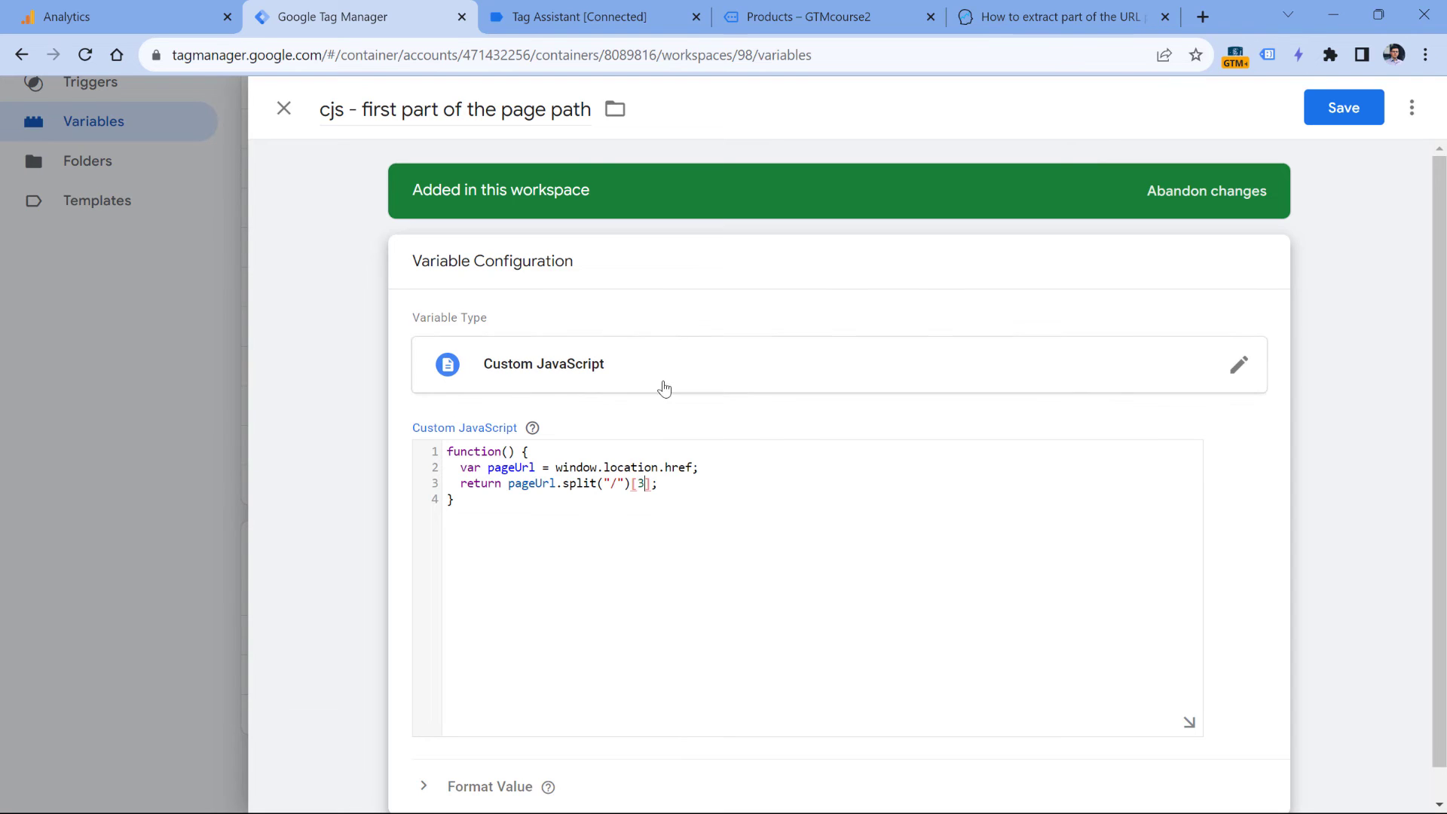
click(1319, 115)
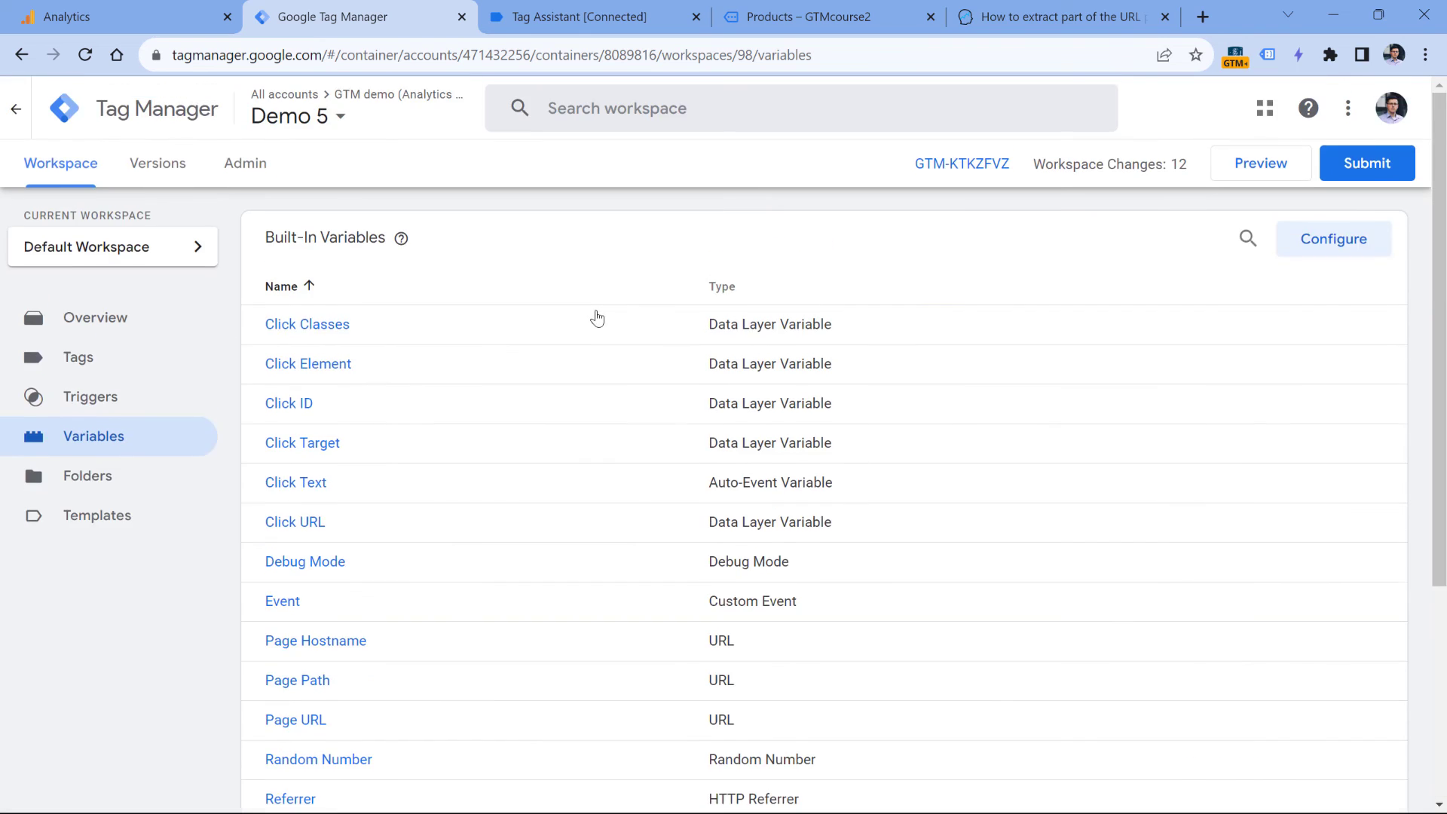
Find the saved variable among the user-defined variables and check the first path segment in the Products page URL
scroll(490, 452, down, 5)
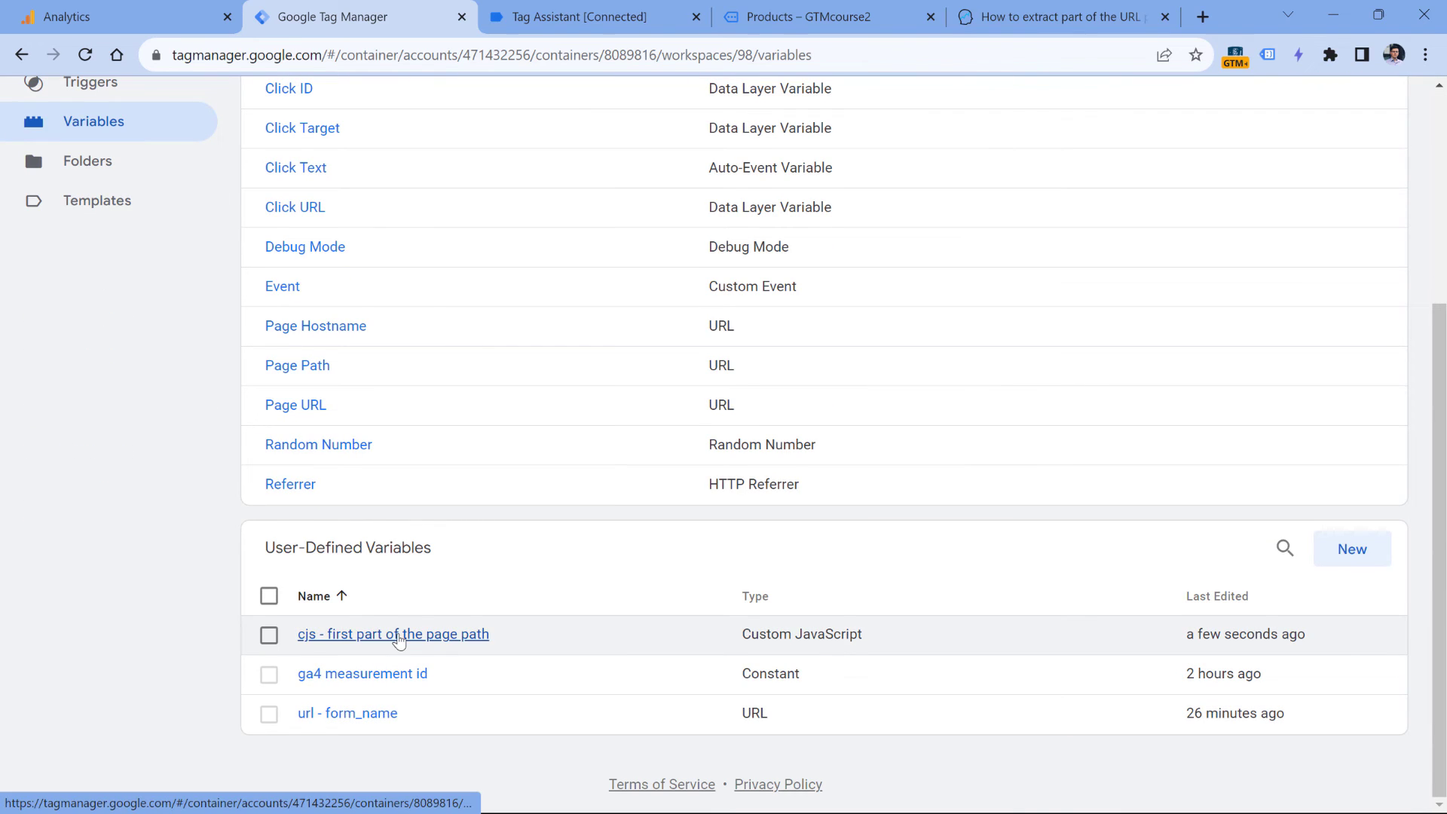
click(806, 17)
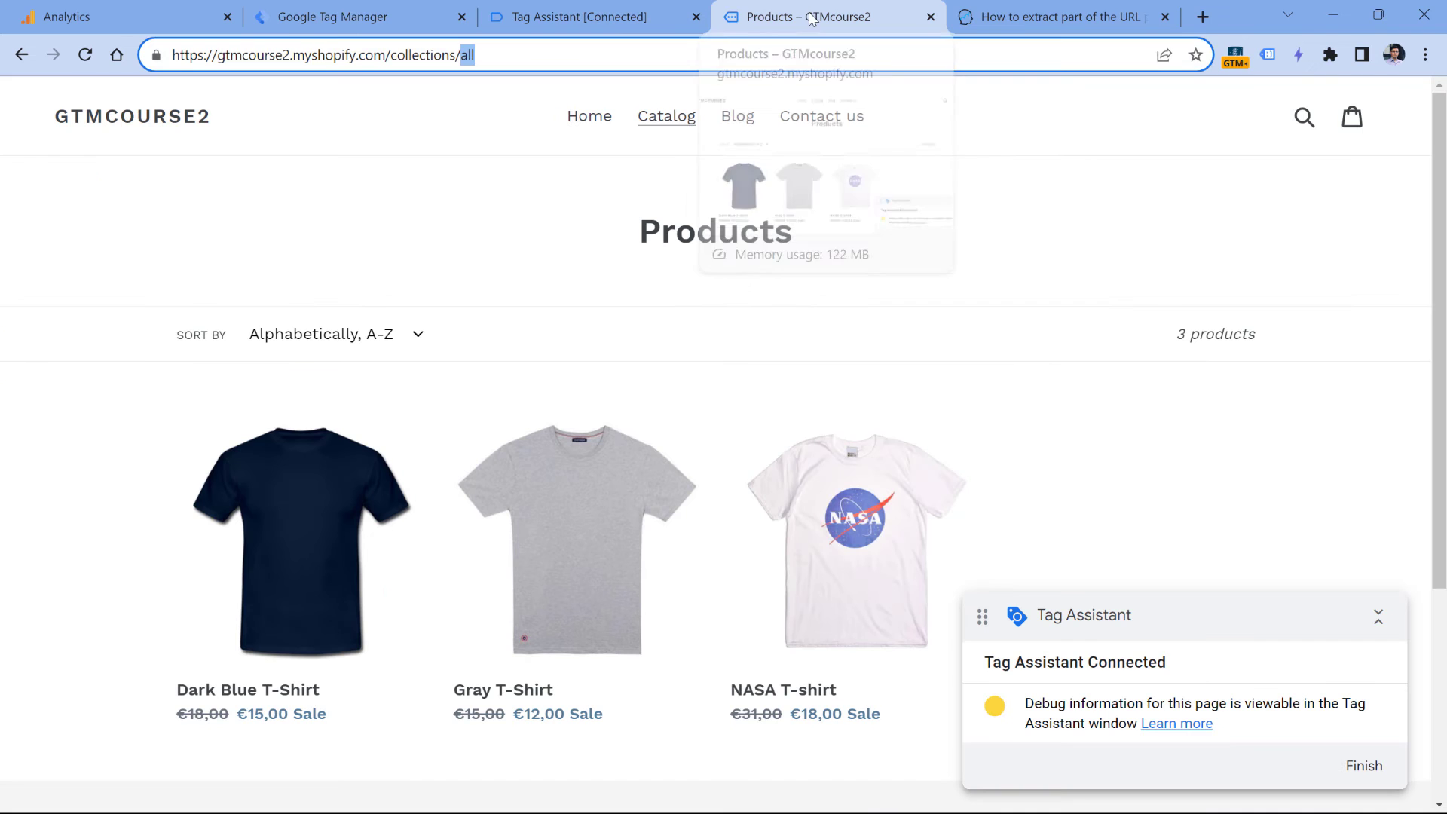
double_click(407, 55)
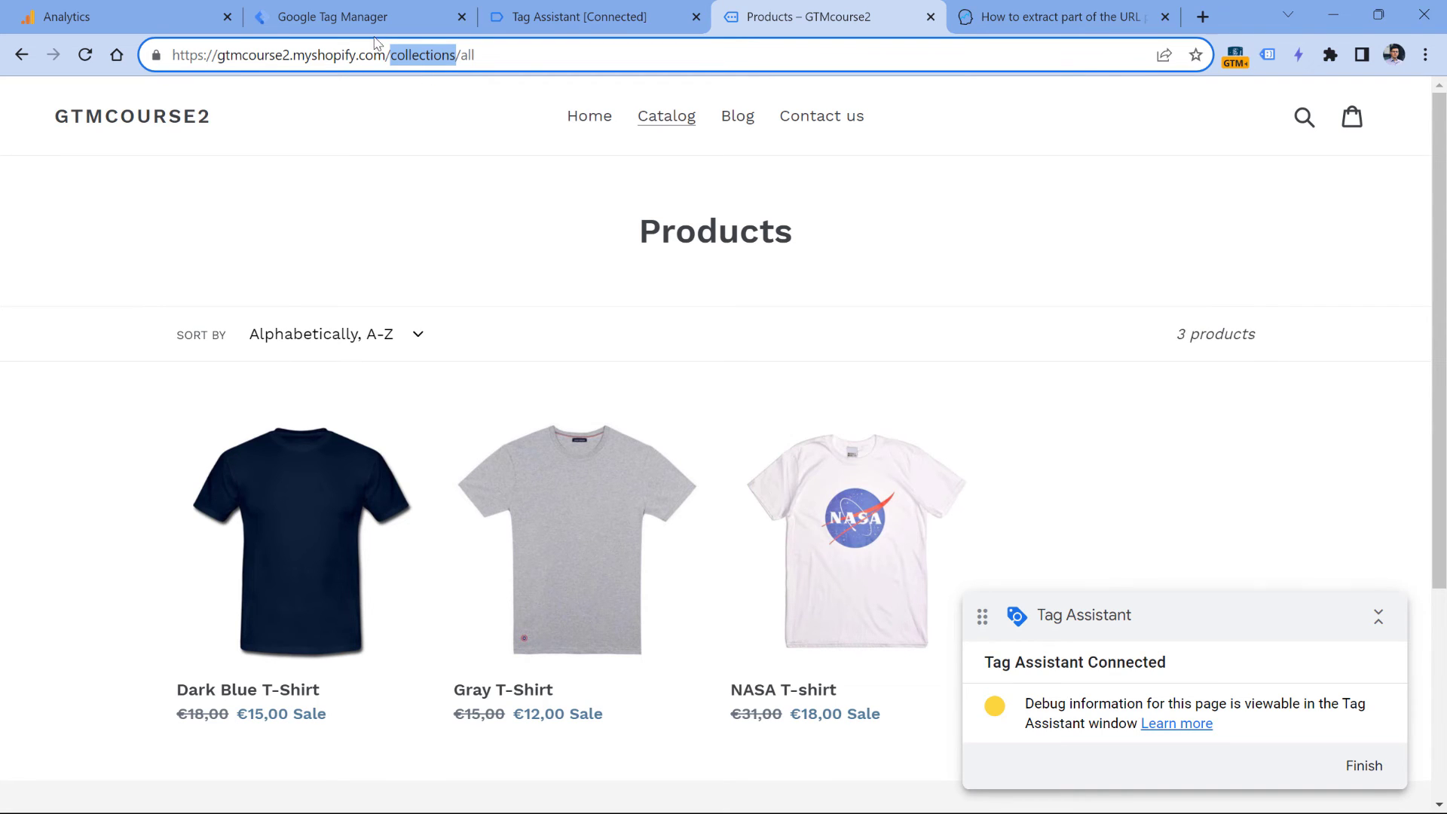
Return to Google Tag Manager, open the GA4 config tag and expand its shared event settings
click(356, 16)
scroll(363, 192, up, 5)
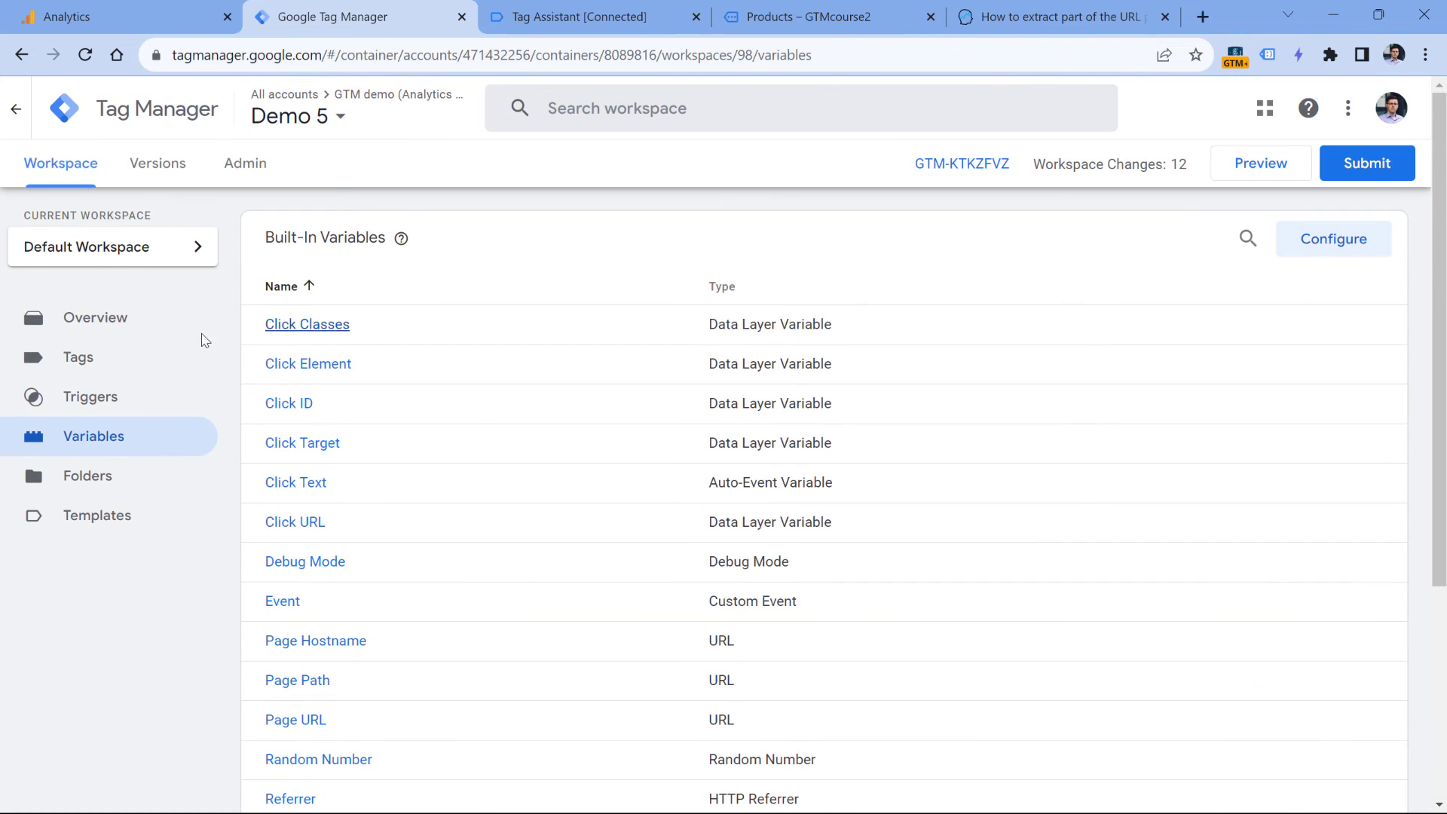
click(81, 359)
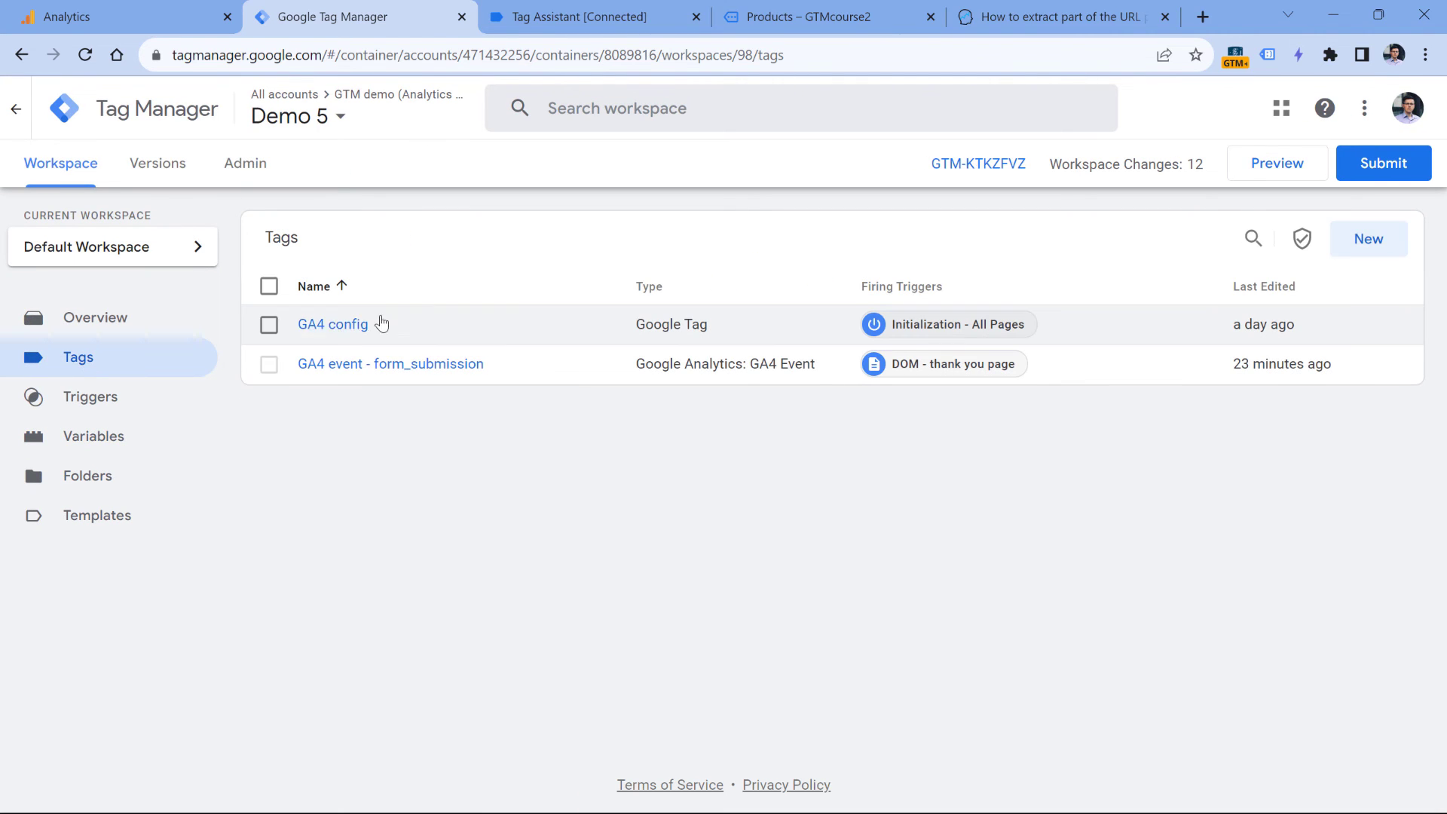
click(330, 326)
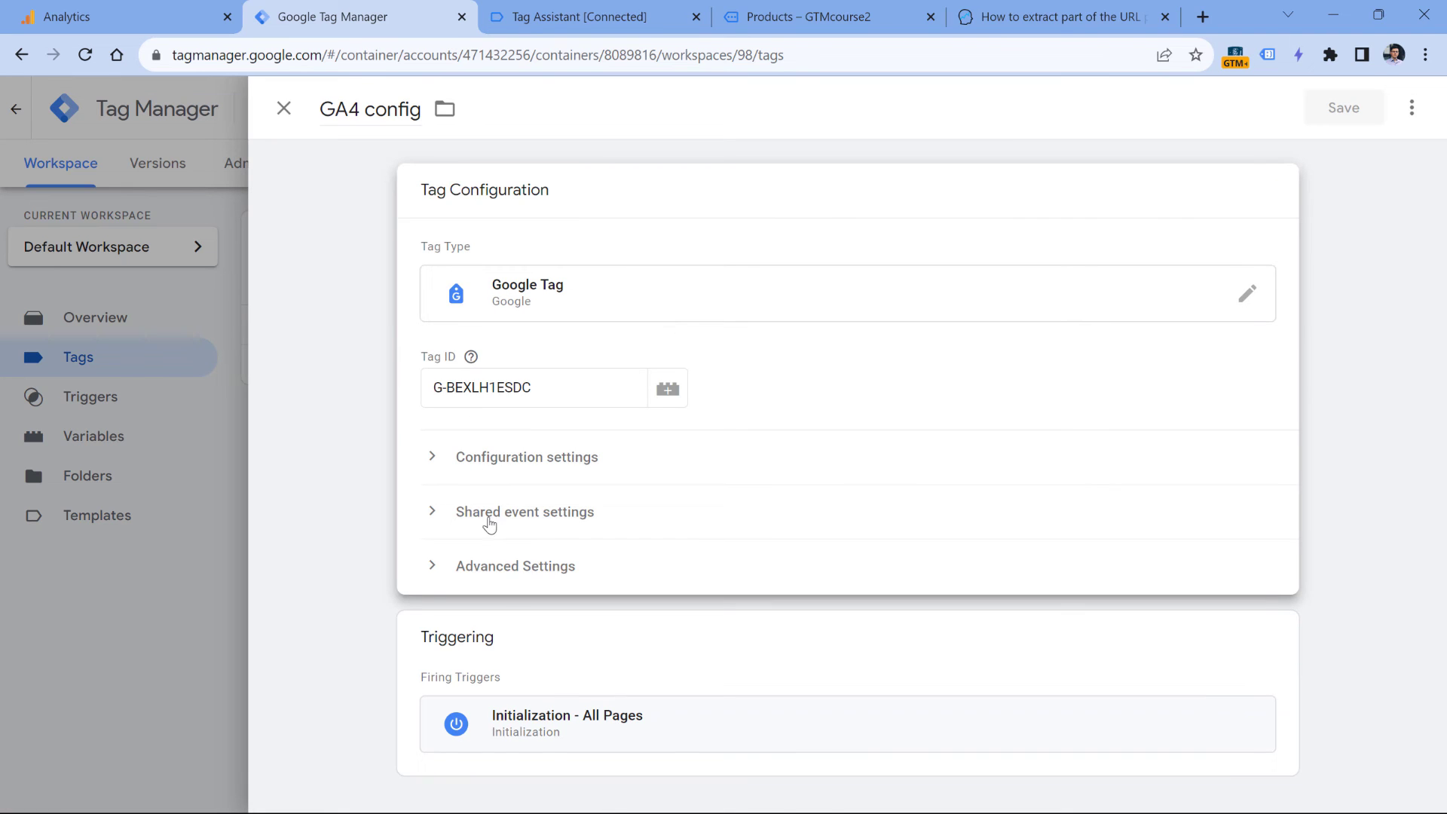
click(487, 518)
Add a shared event parameter named content_group to the GA4 config tag
click(539, 690)
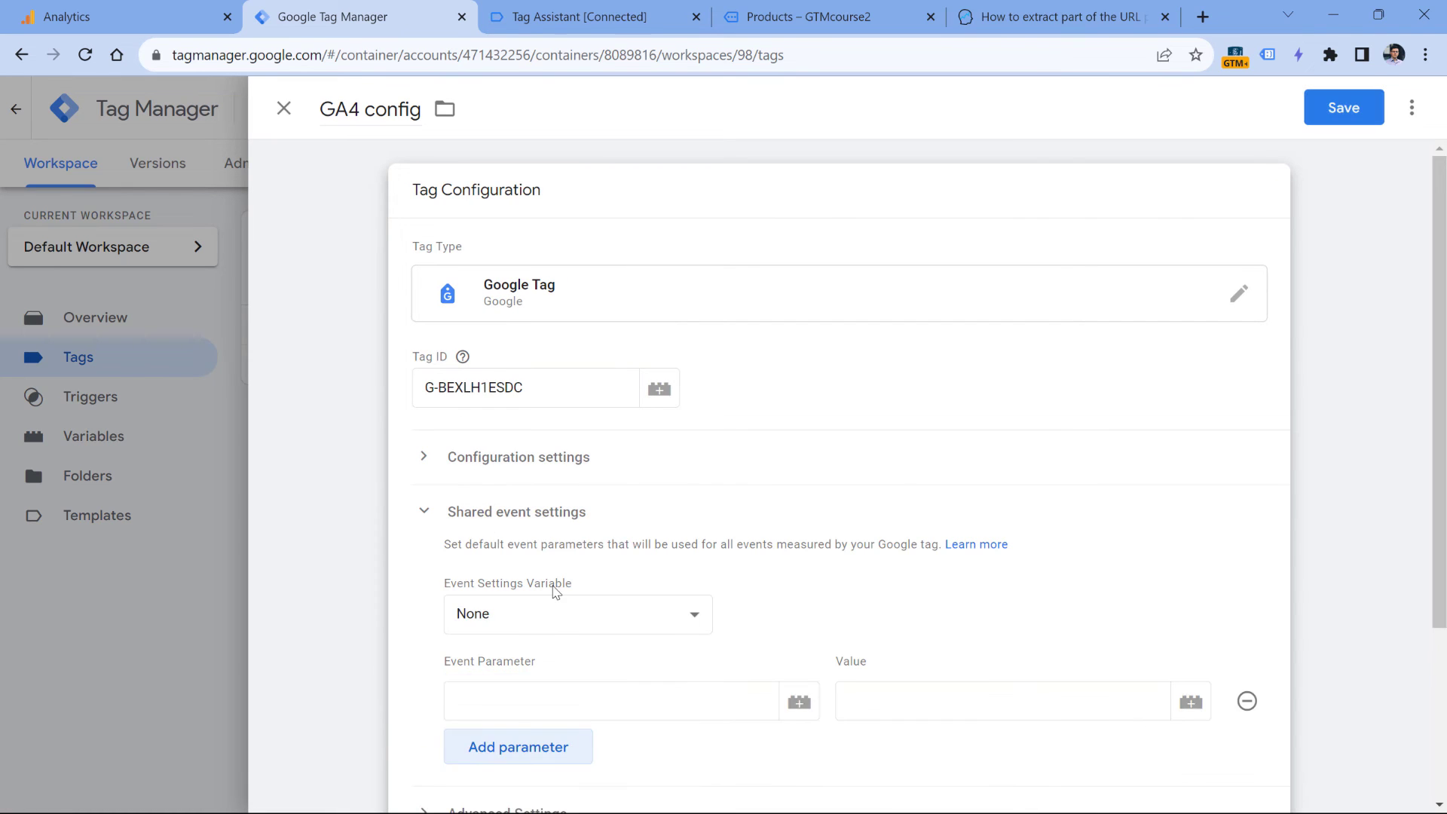
scroll(530, 601, down, 1)
text(conten)
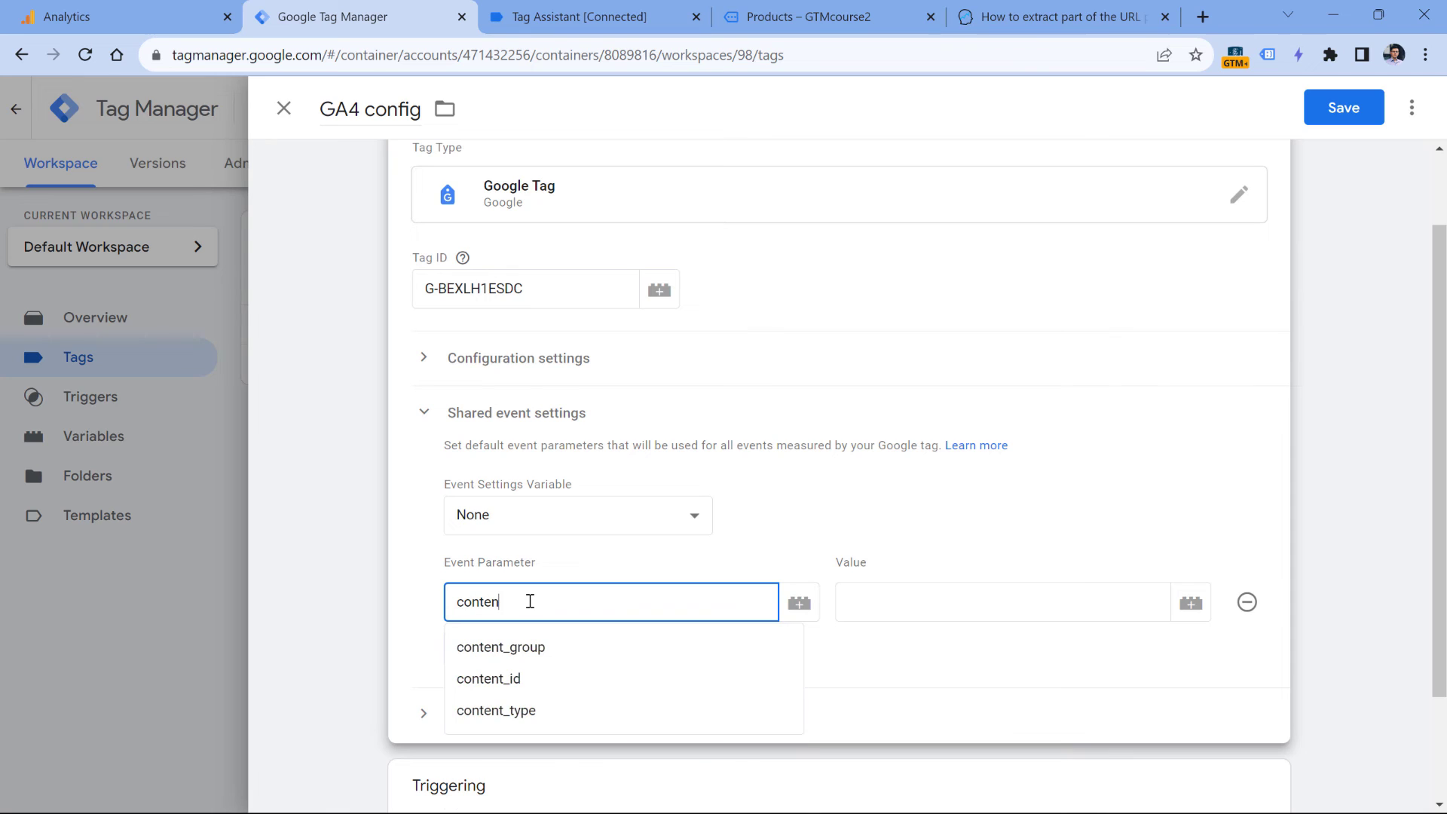
text(_grt_group)
click(761, 607)
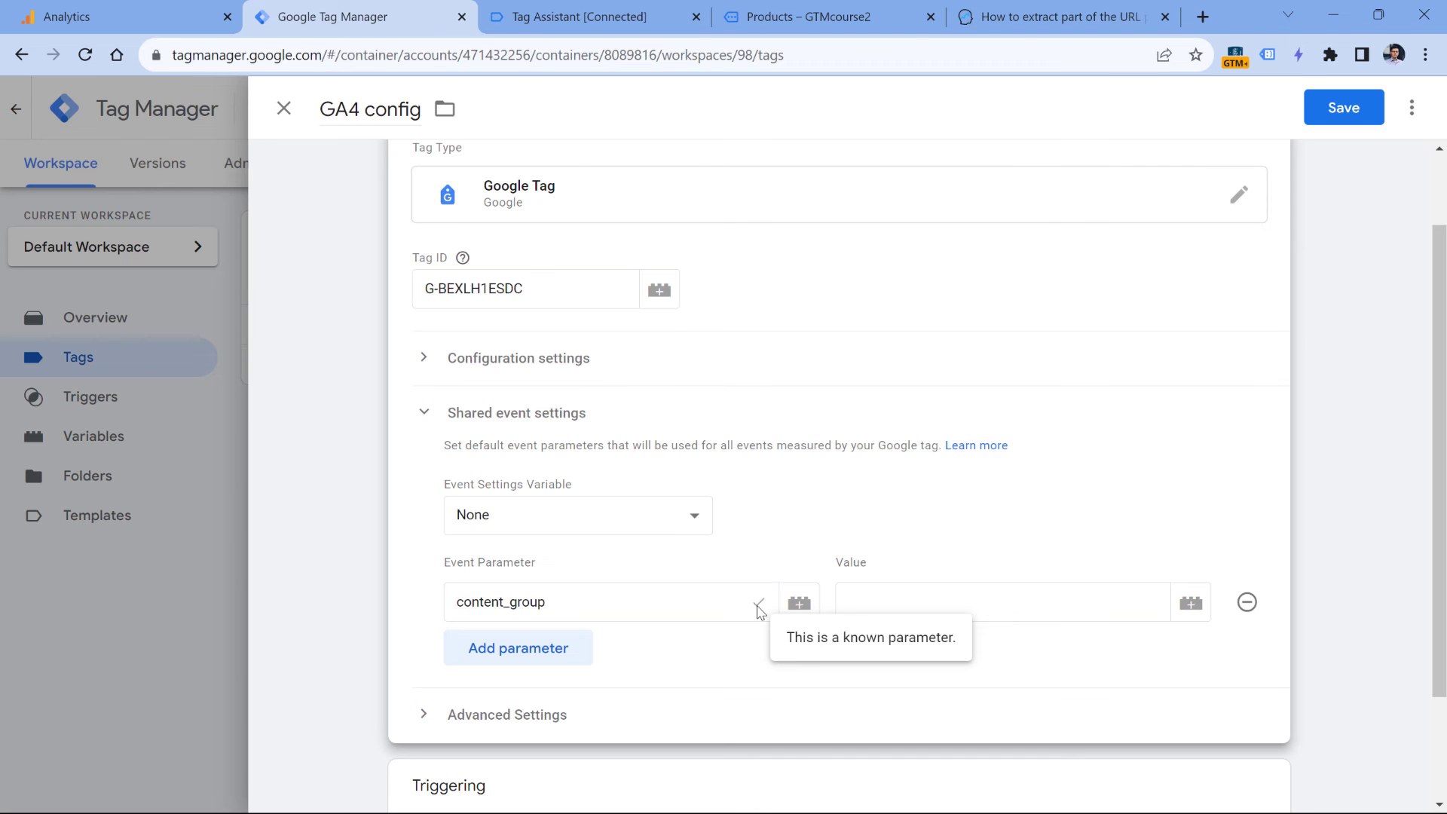
Set the content_group value to the "cjs - first part of the page path" variable and save the tag
click(902, 586)
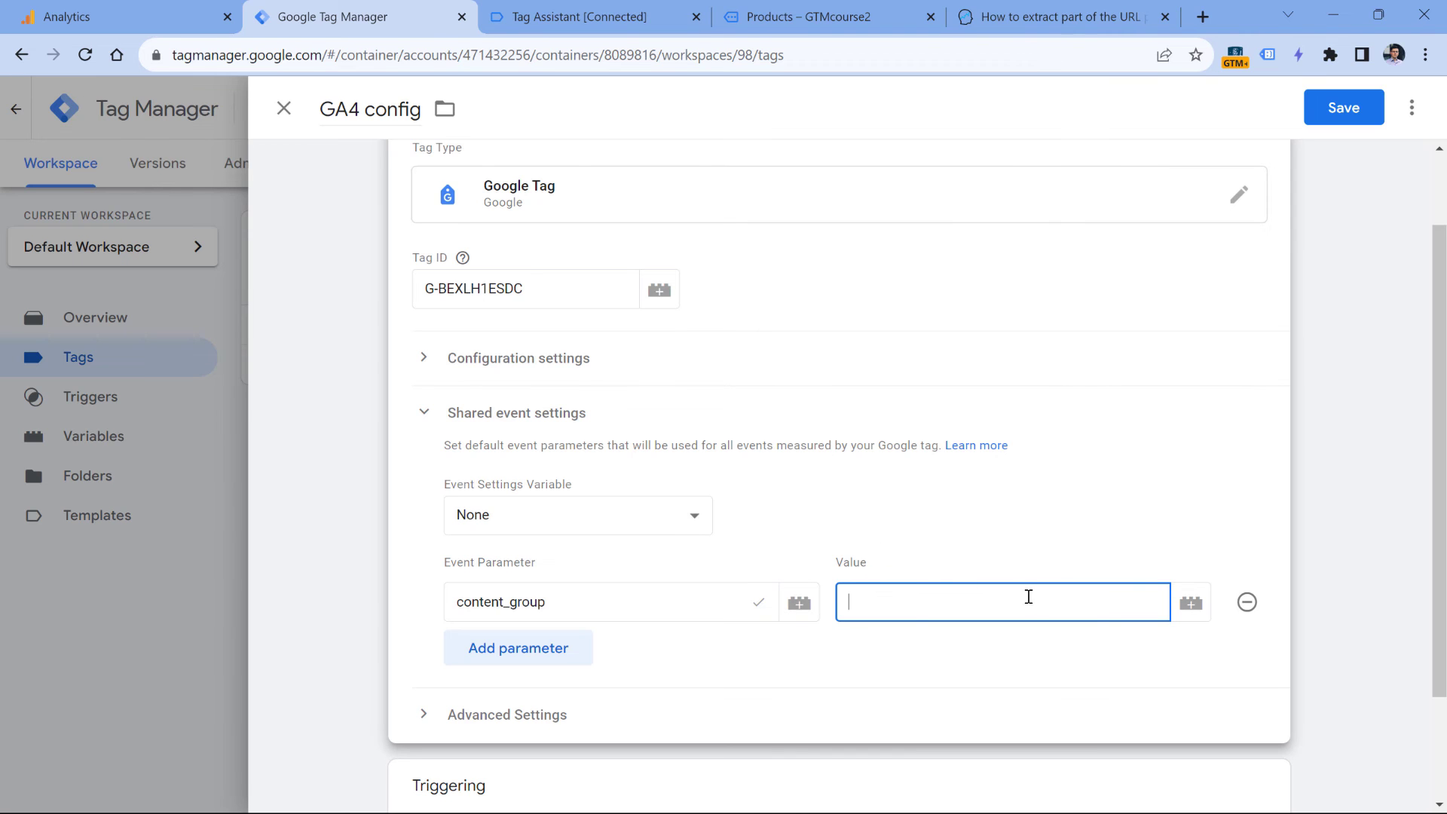
click(1204, 605)
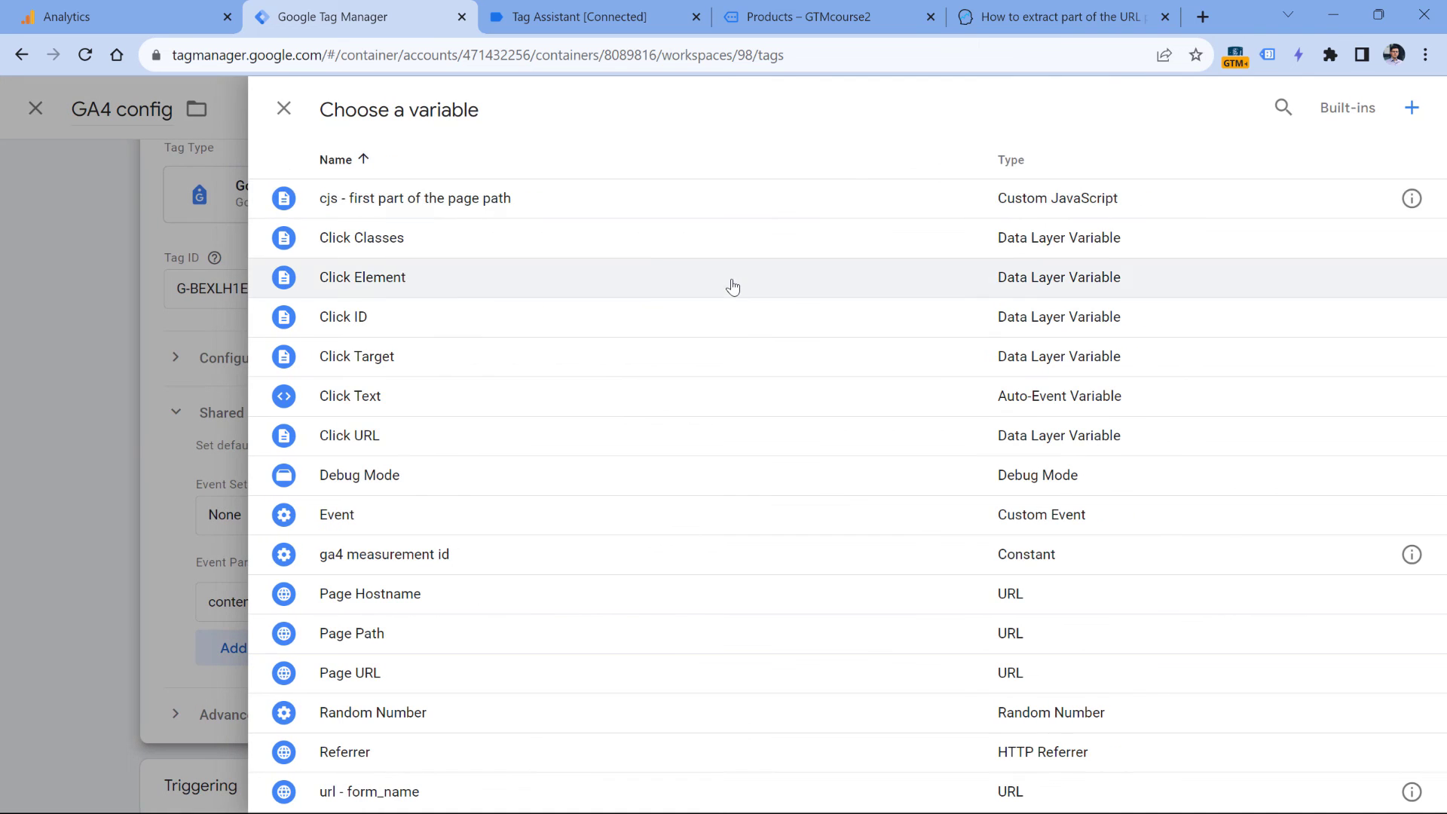
click(418, 201)
click(1344, 109)
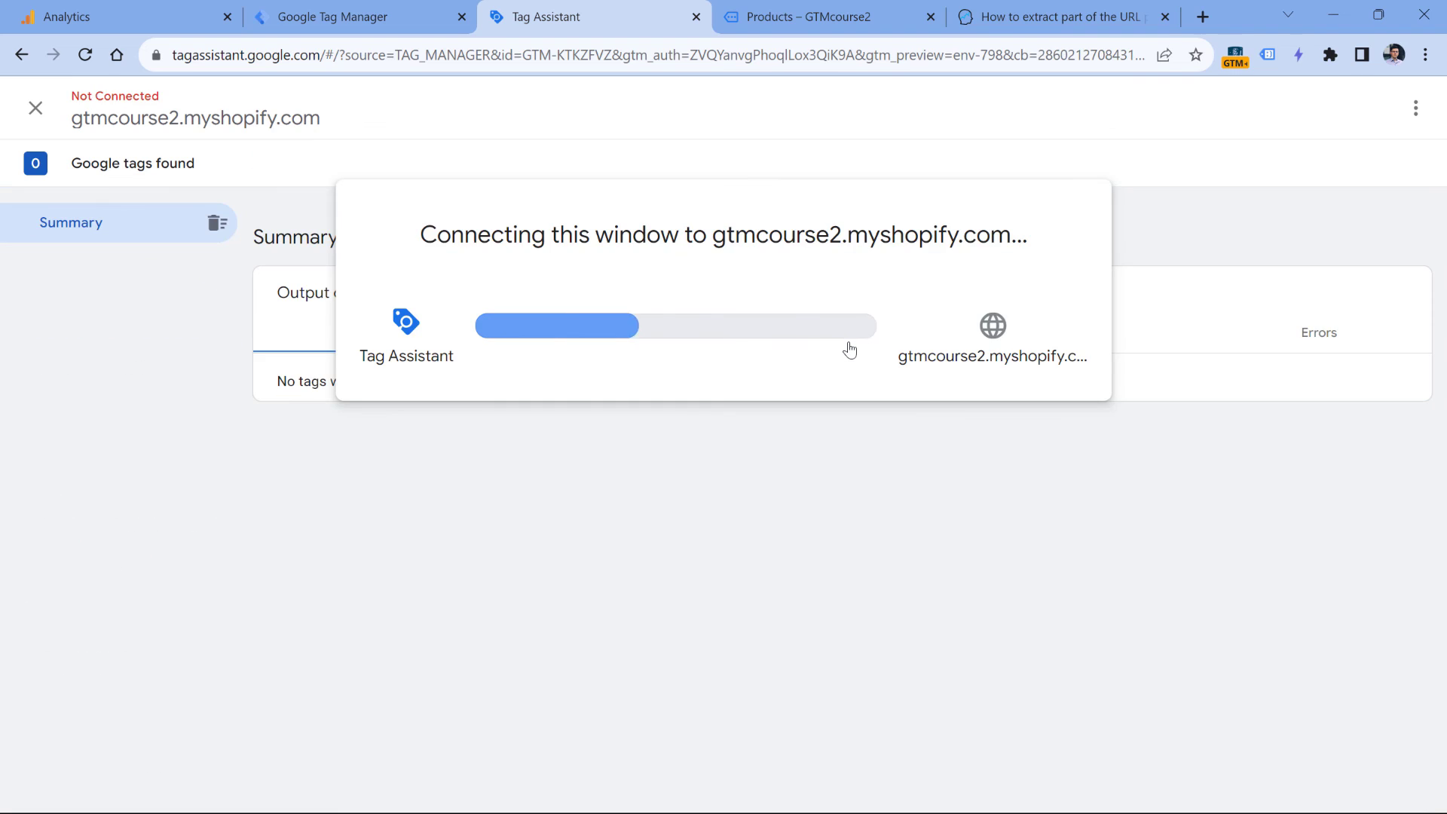
Continue into the connected preview session and check the tags for the News page's Container Loaded and Initialization events in Tag Assistant
click(724, 450)
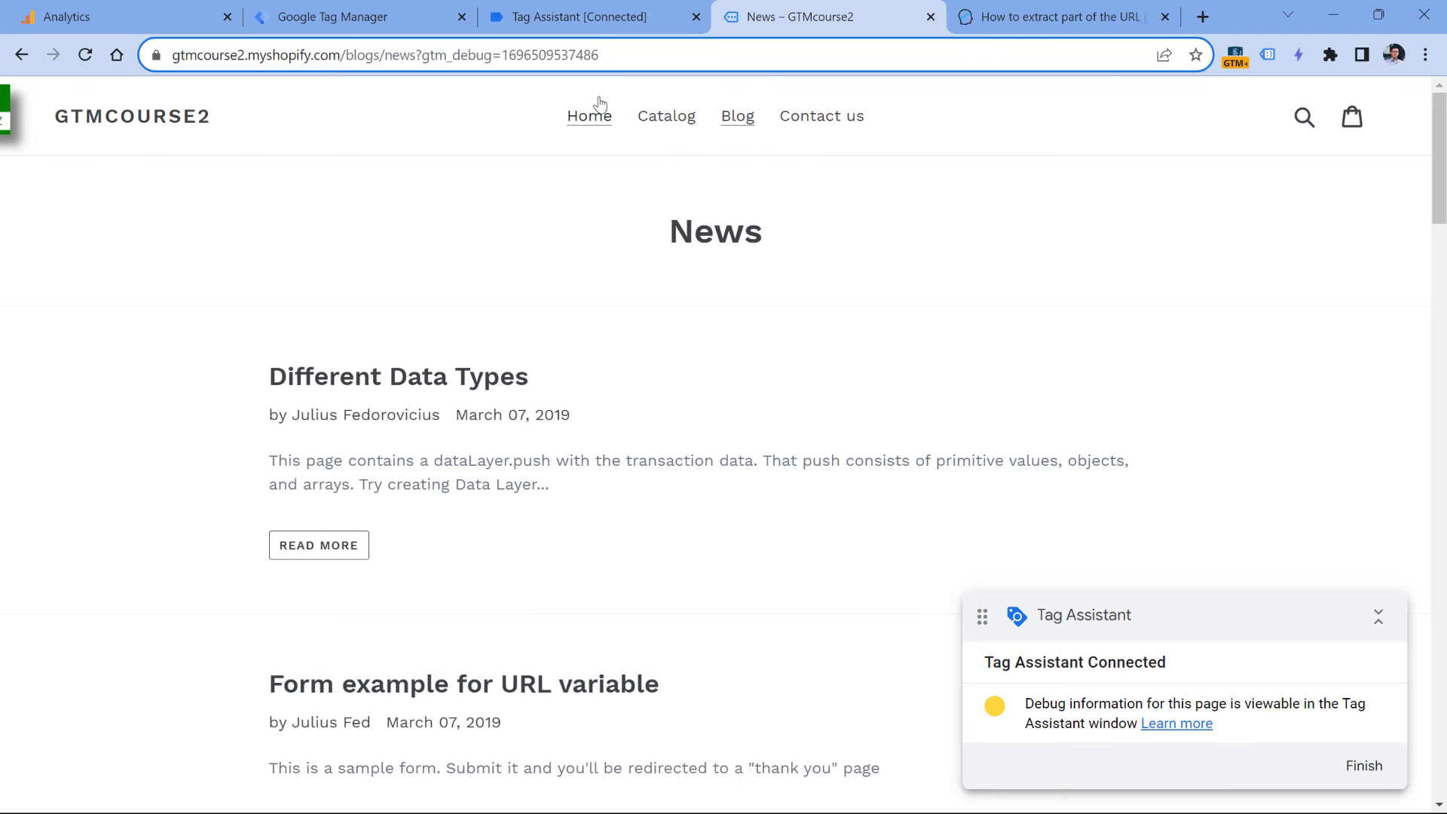
click(595, 16)
click(119, 388)
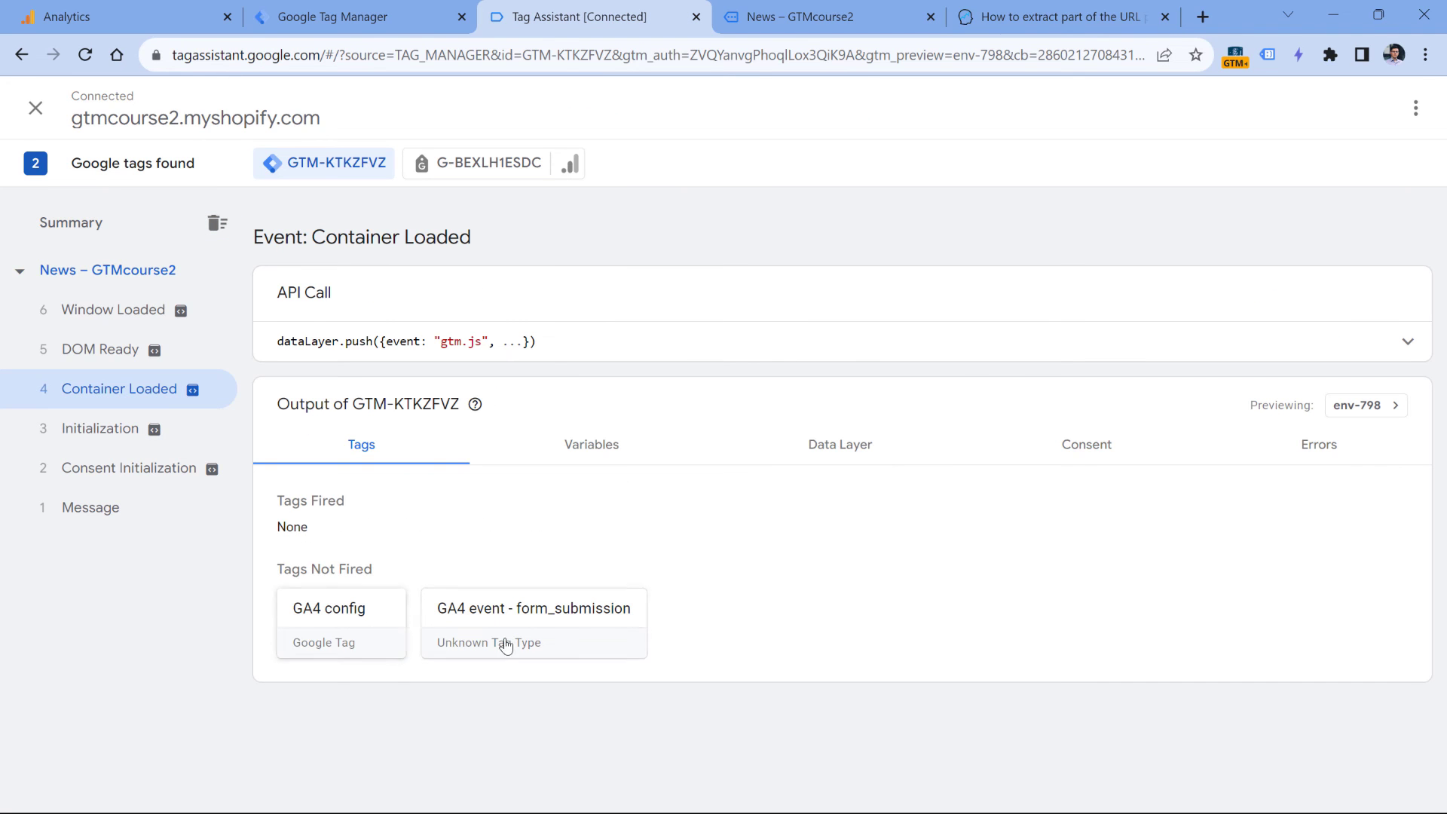
click(113, 426)
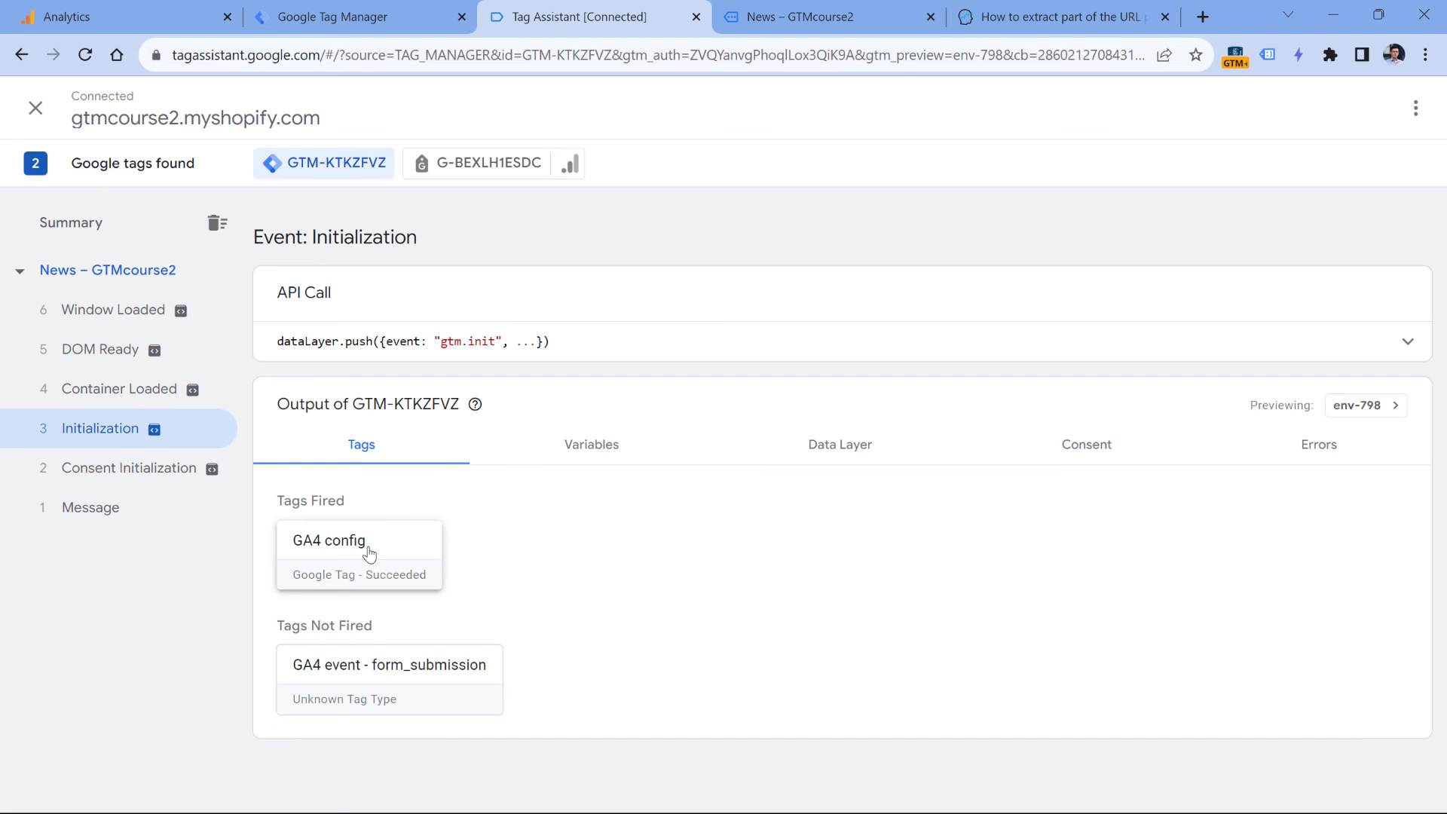
Return to the shop site, fill in the email address on the "Form example for URL variable" page and submit the form
click(821, 17)
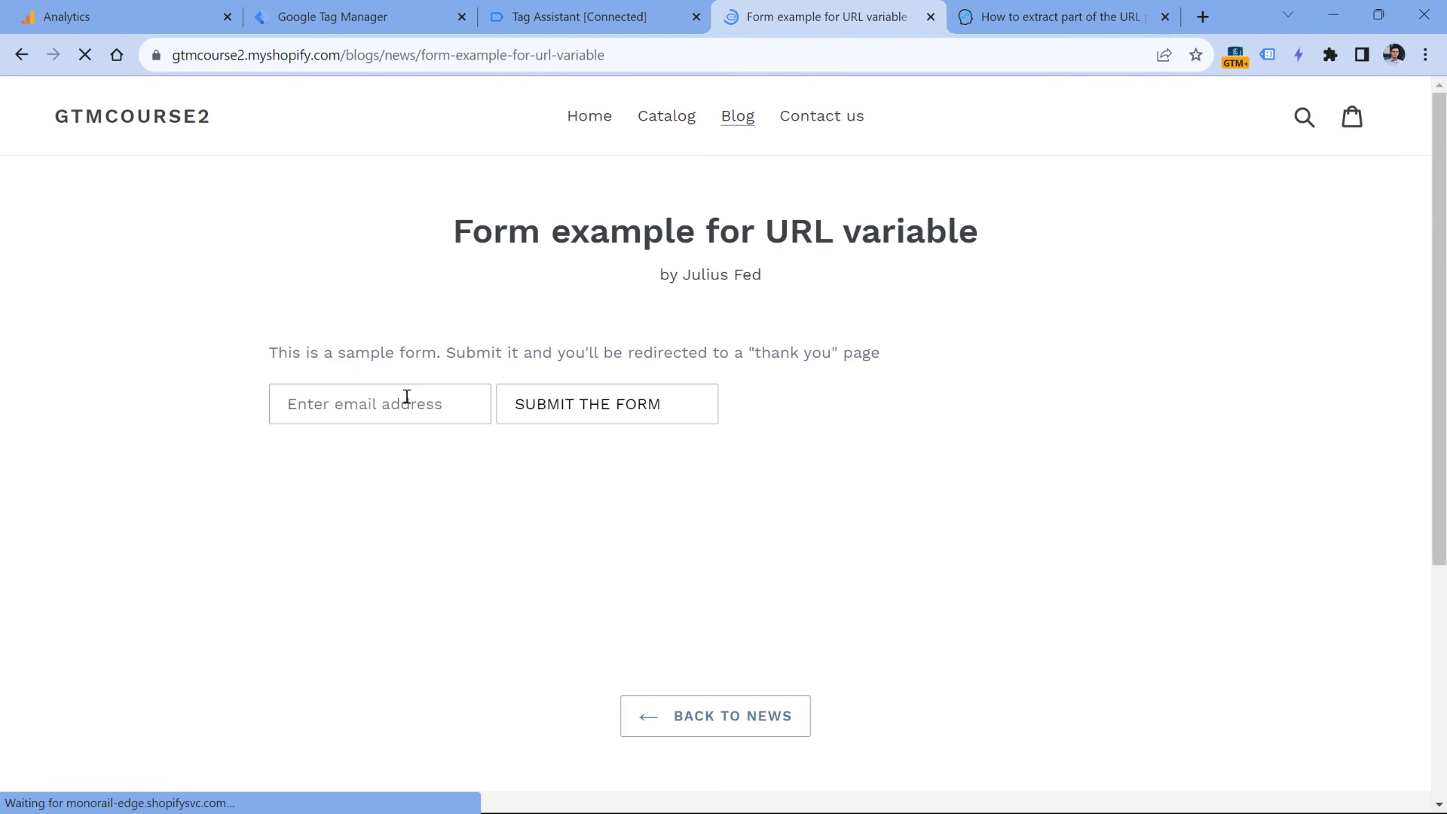
click(405, 400)
text(asd@asd.com)
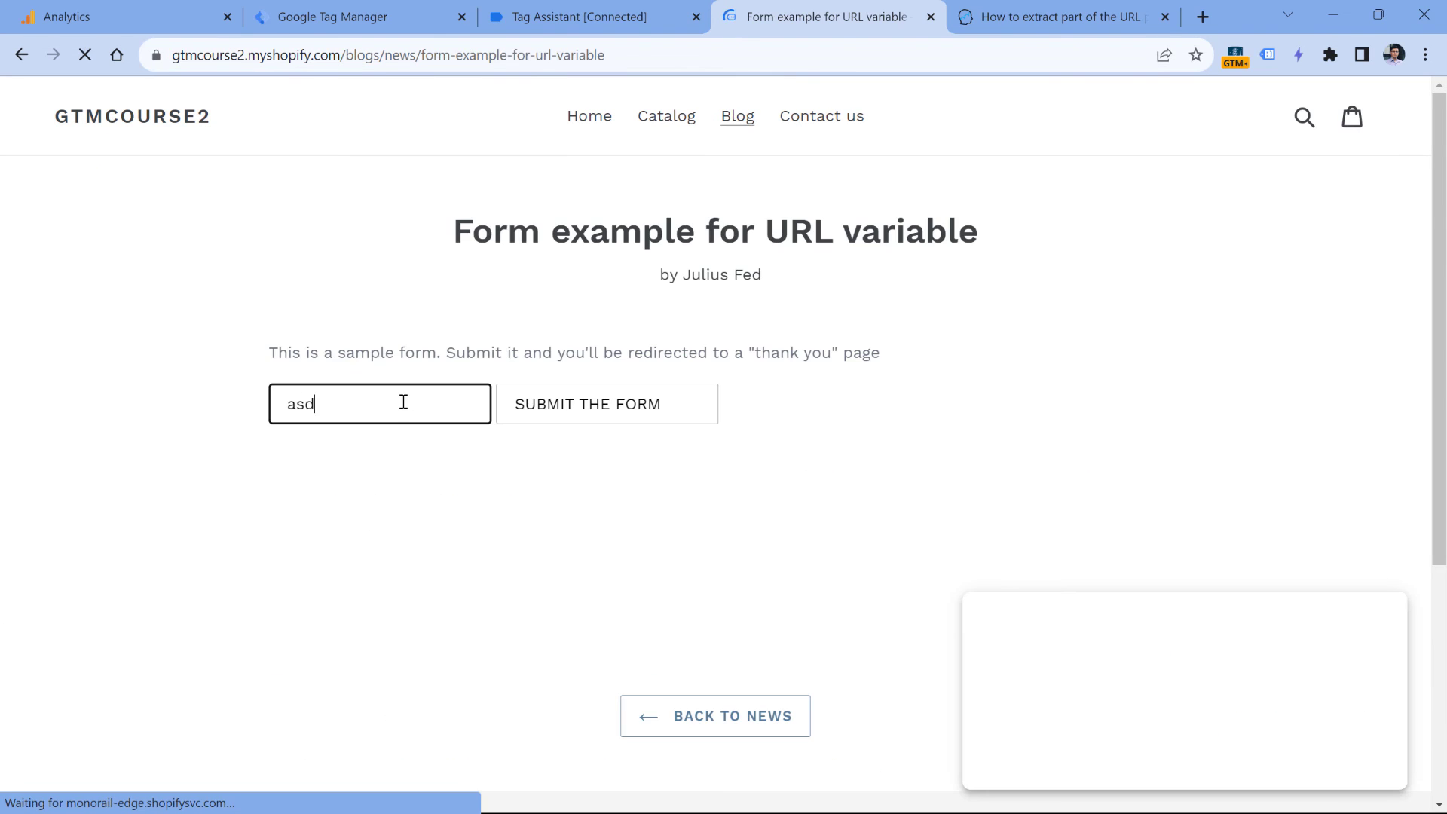
click(591, 404)
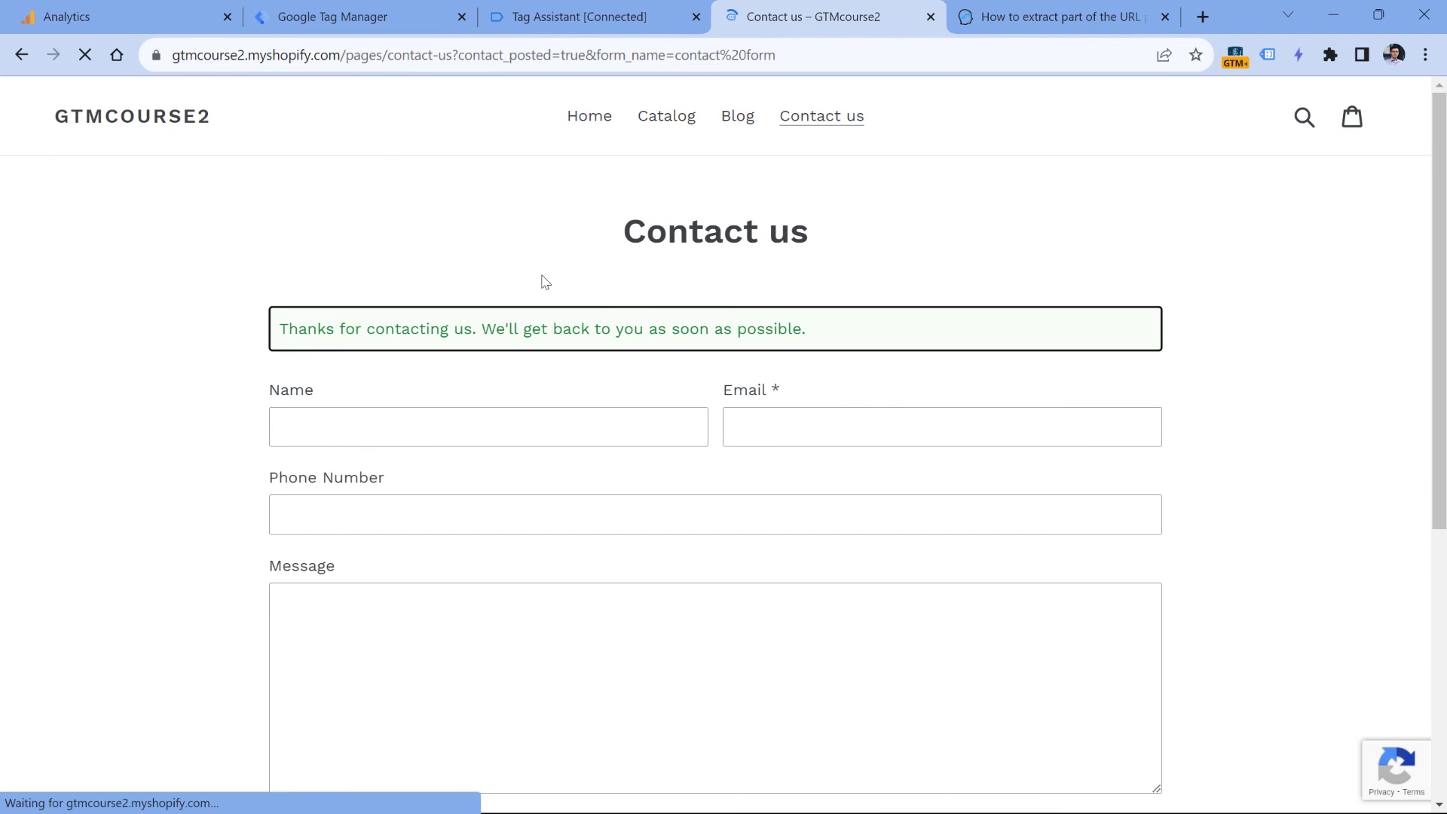
Switch to Google Analytics DebugView, close the old form_submission details and inspect the content_group parameter of the latest page_view event
key(ctrl+1)
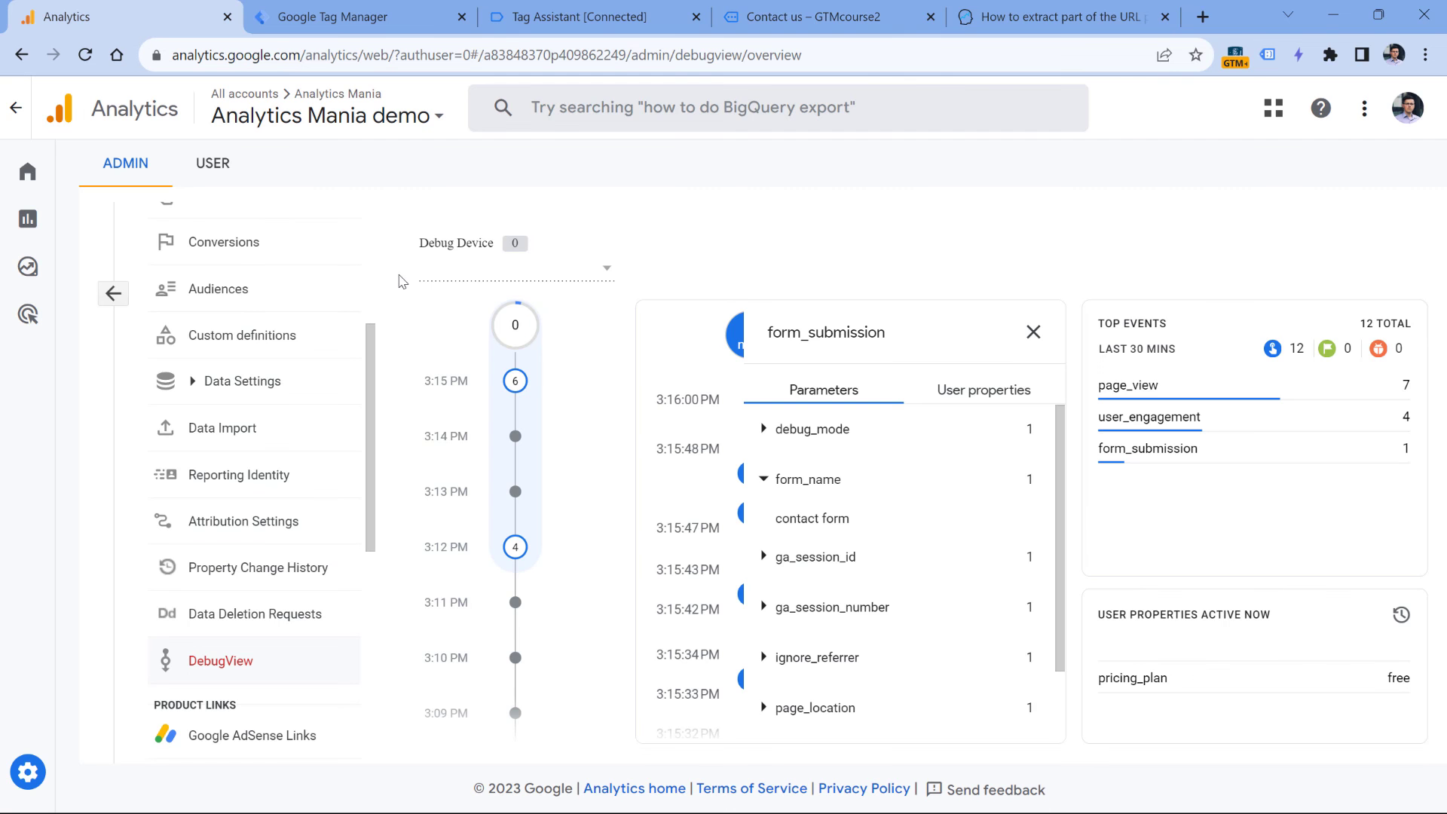
click(1033, 332)
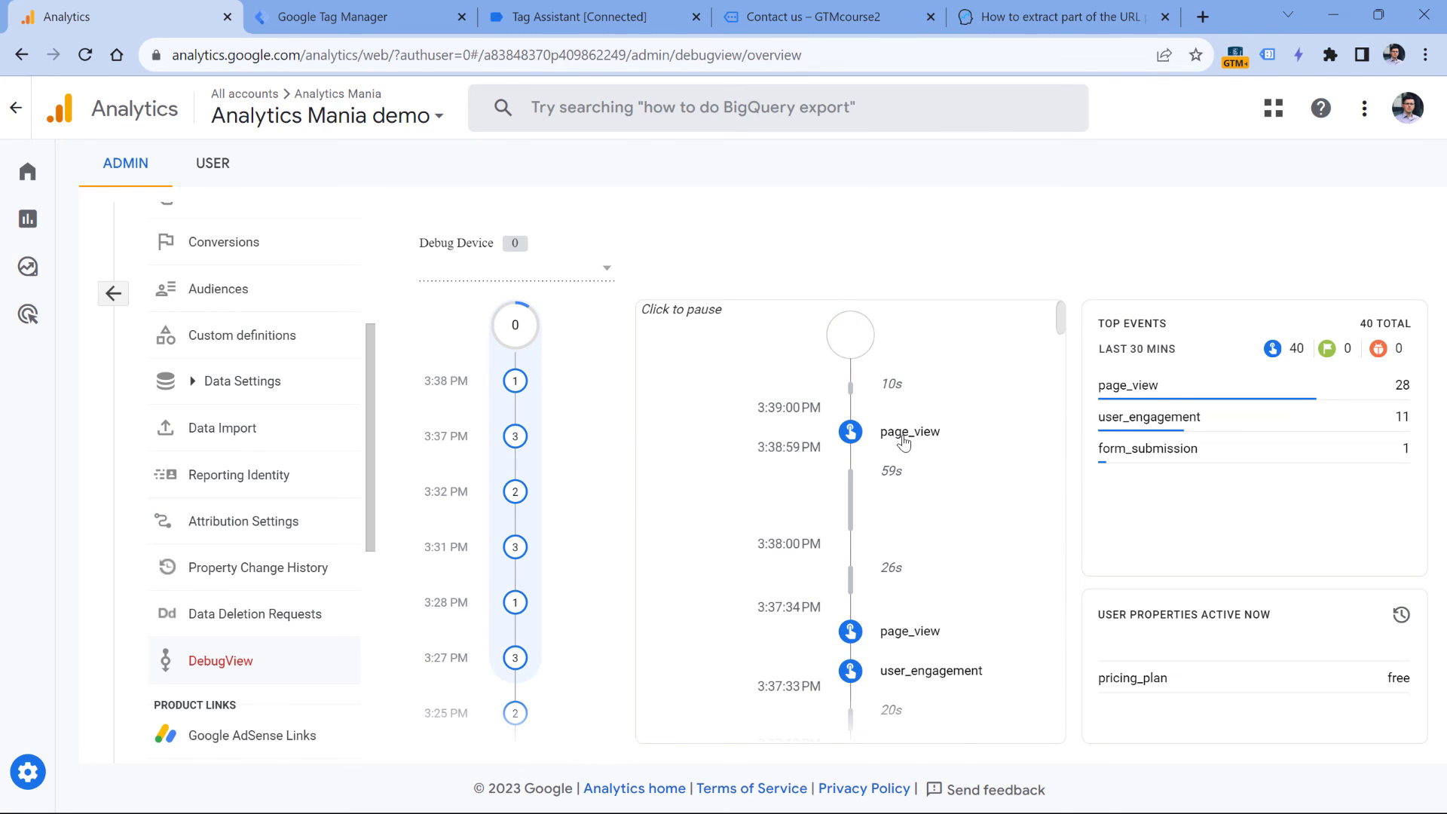
click(903, 433)
click(764, 479)
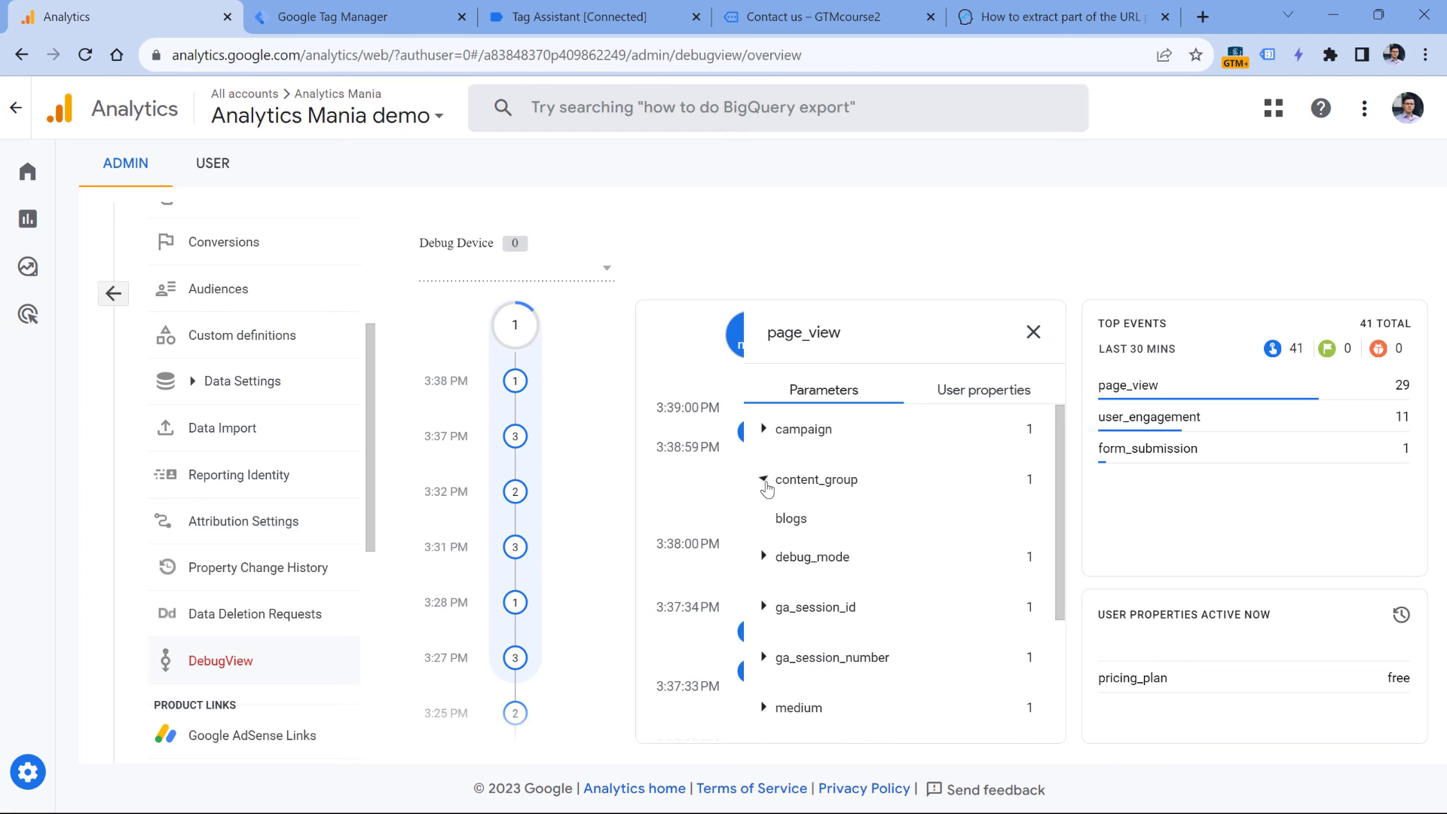
double_click(790, 519)
click(763, 479)
click(1033, 332)
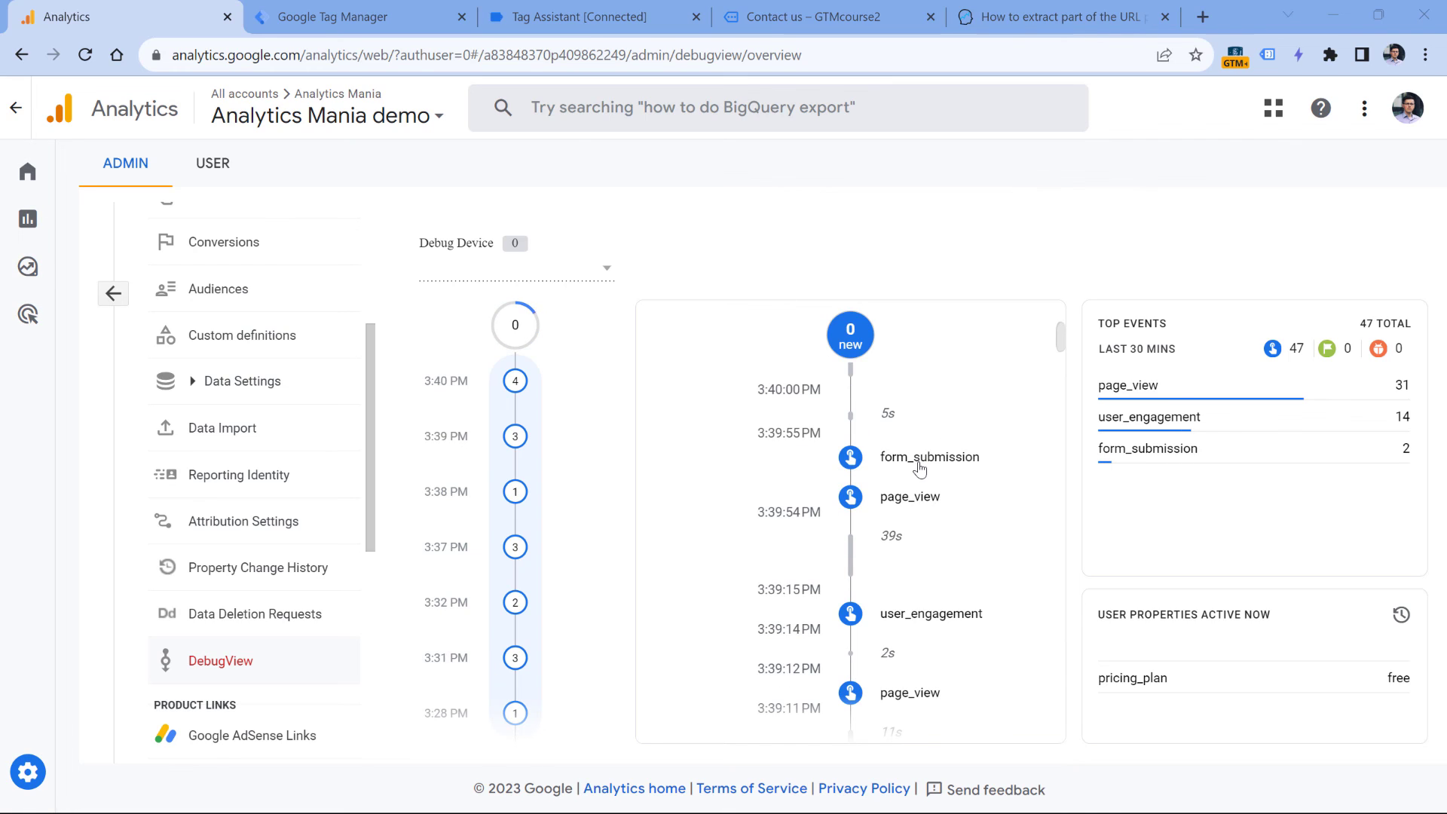
Open the newest form_submission event in DebugView and inspect its content_group parameter
click(919, 465)
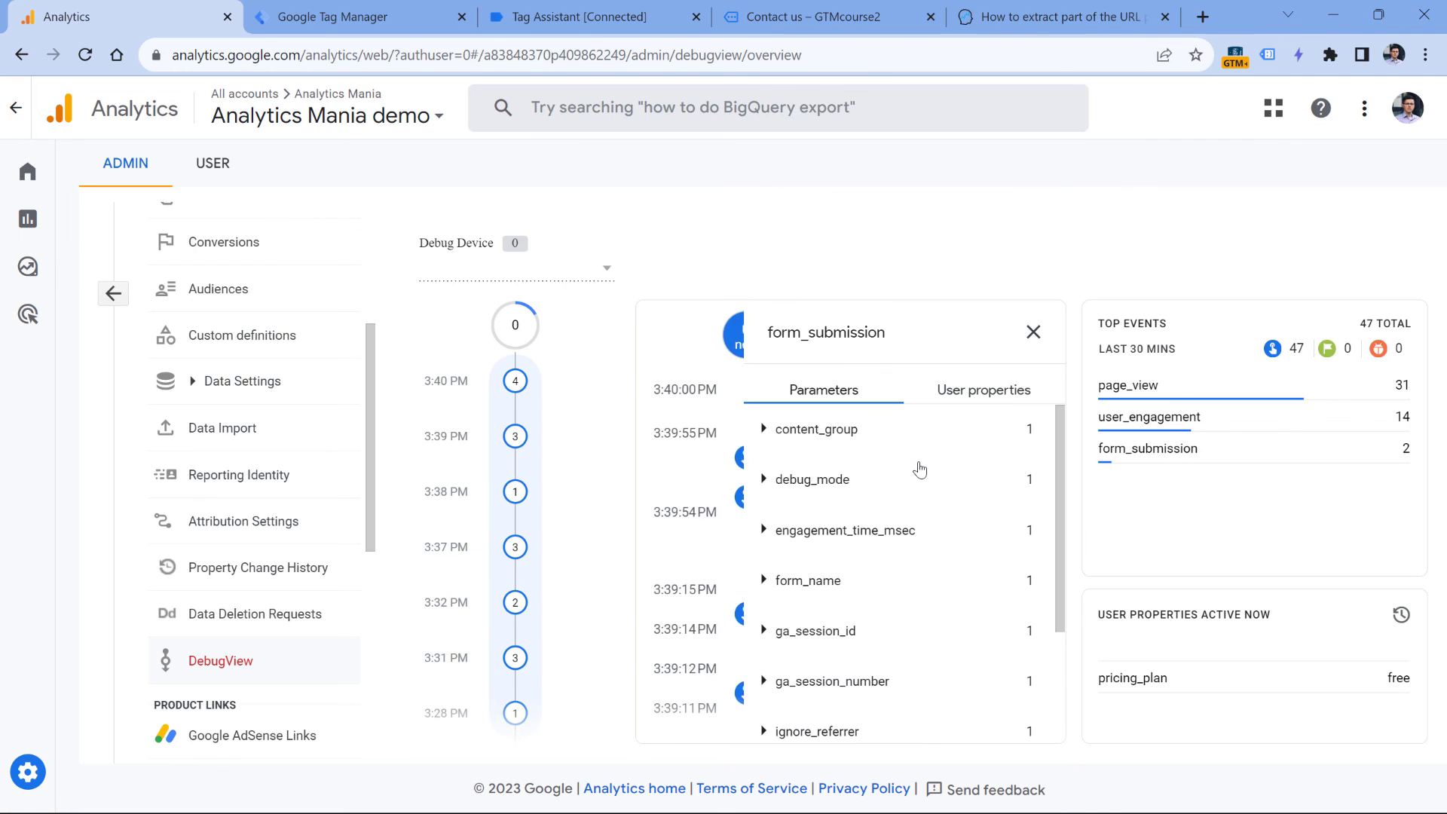
click(764, 431)
click(765, 431)
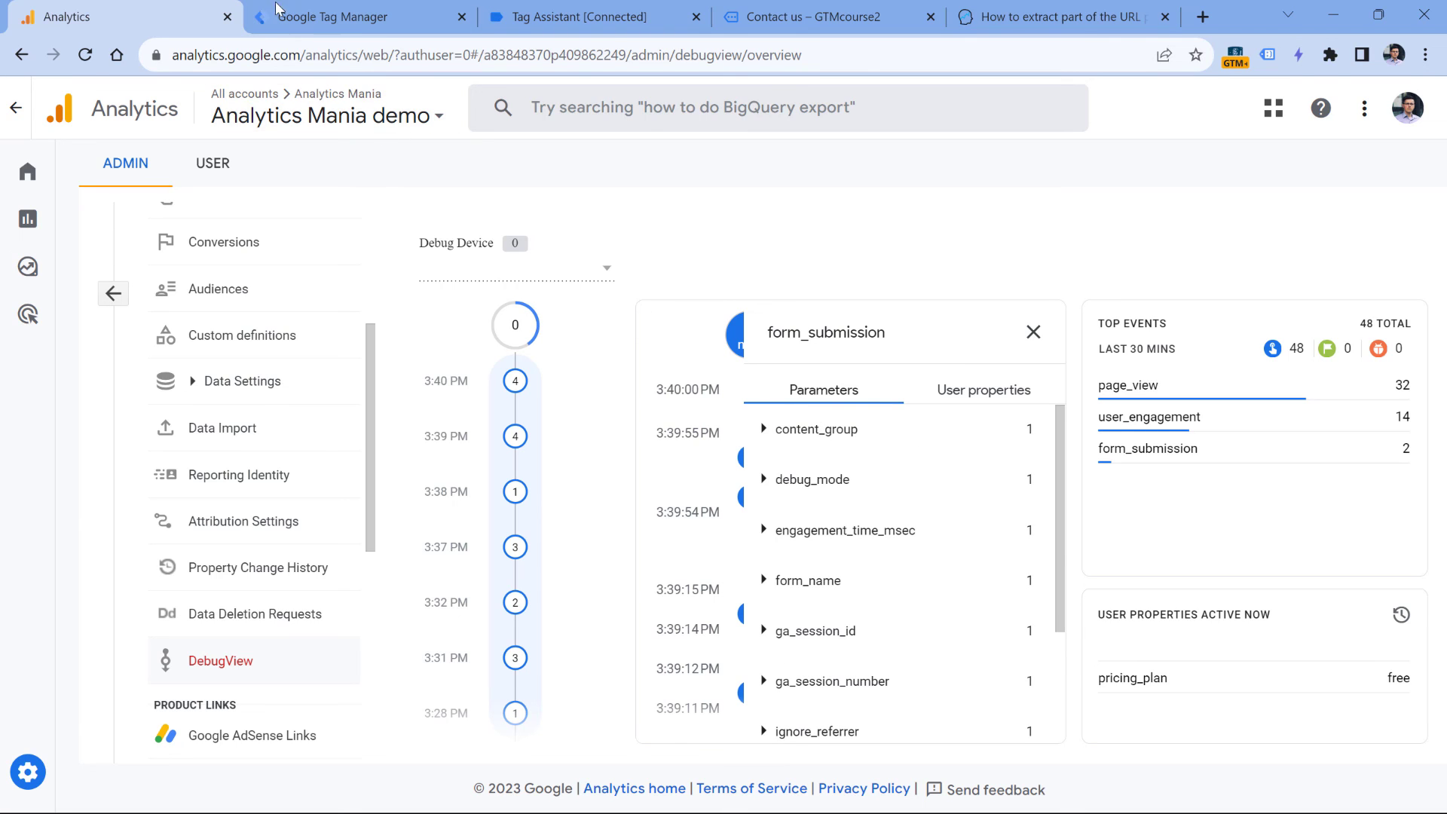
Return to Google Tag Manager and open the "GA4 event - form_submission" tag
click(358, 21)
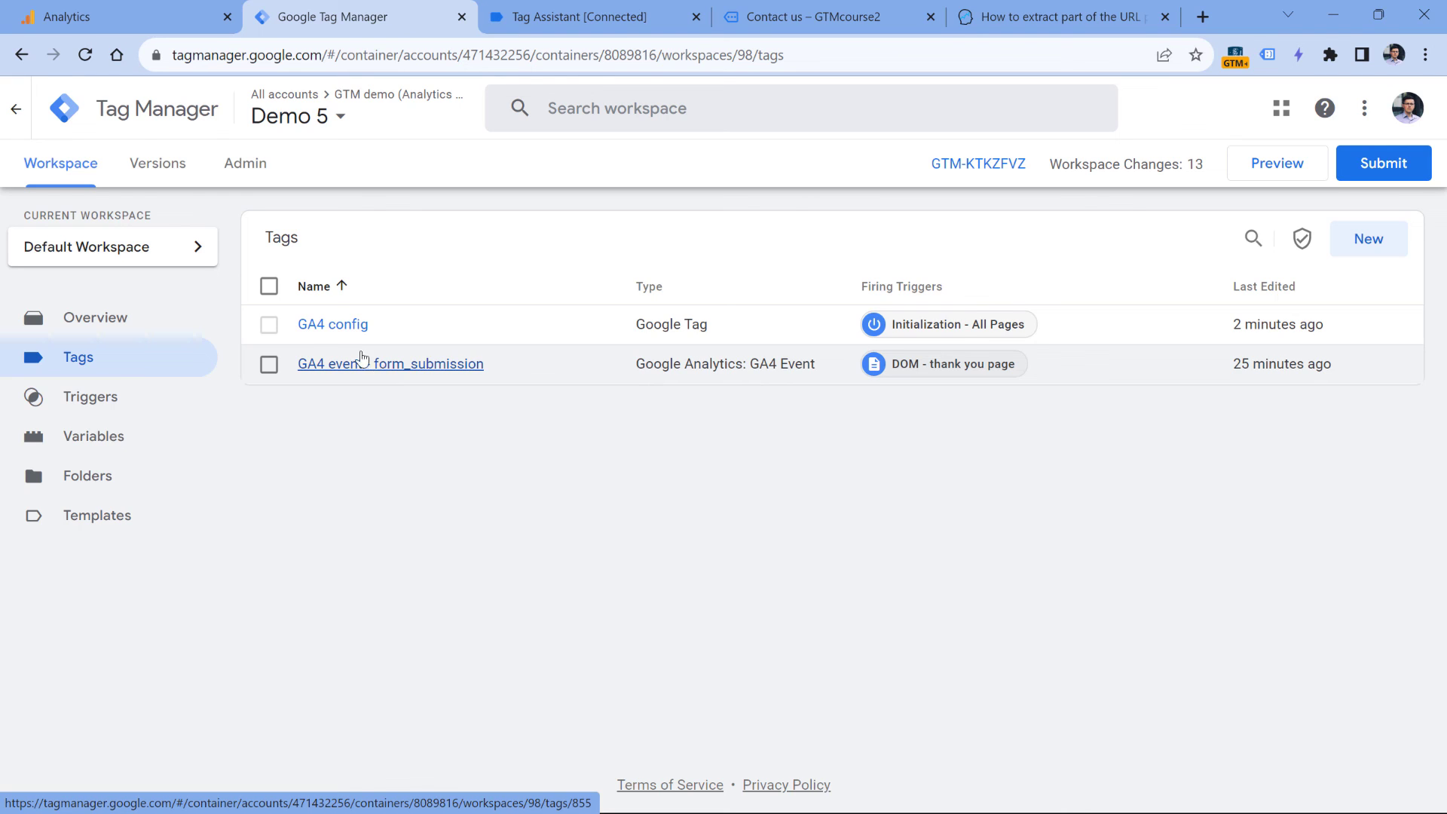
click(383, 369)
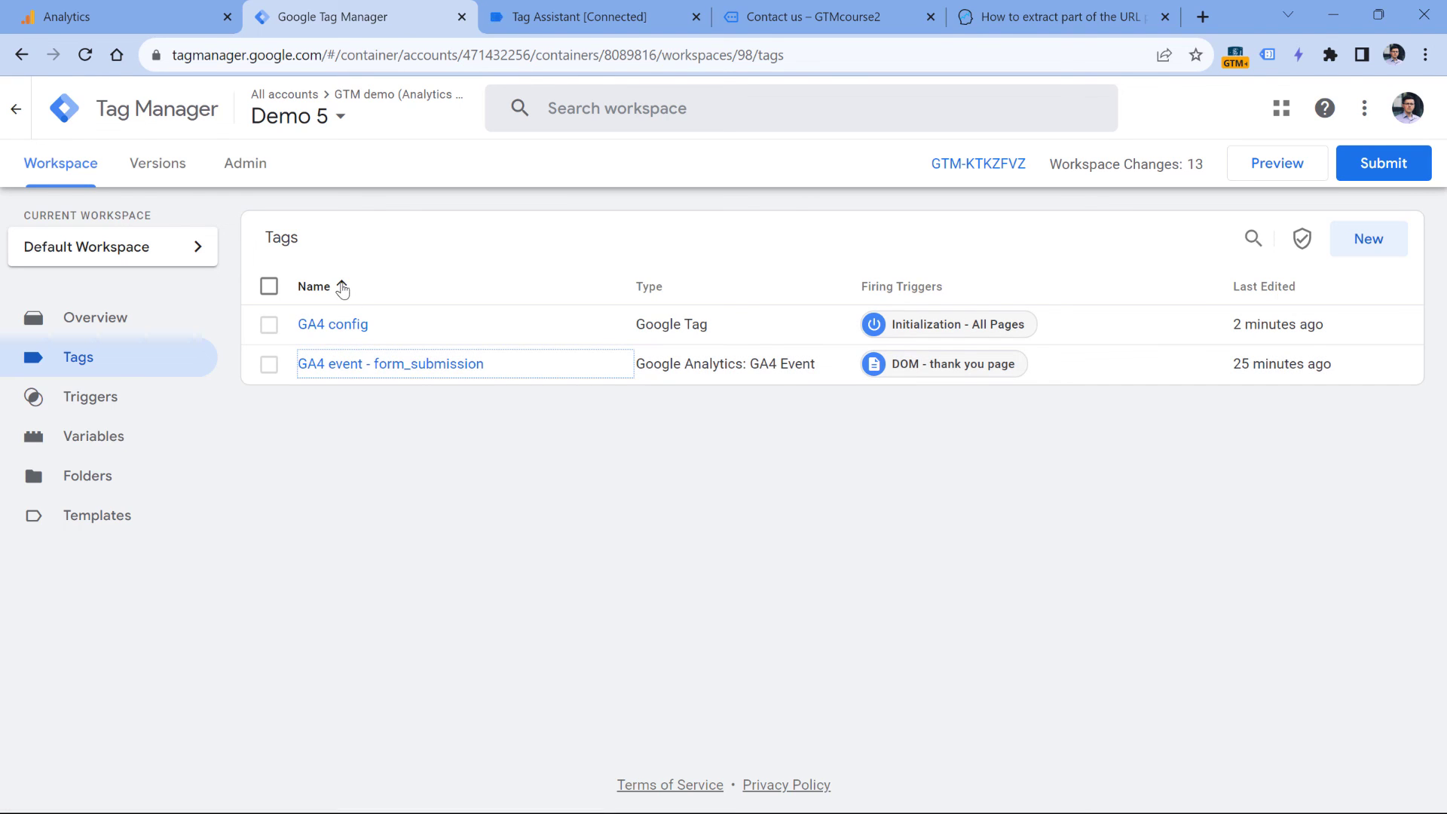